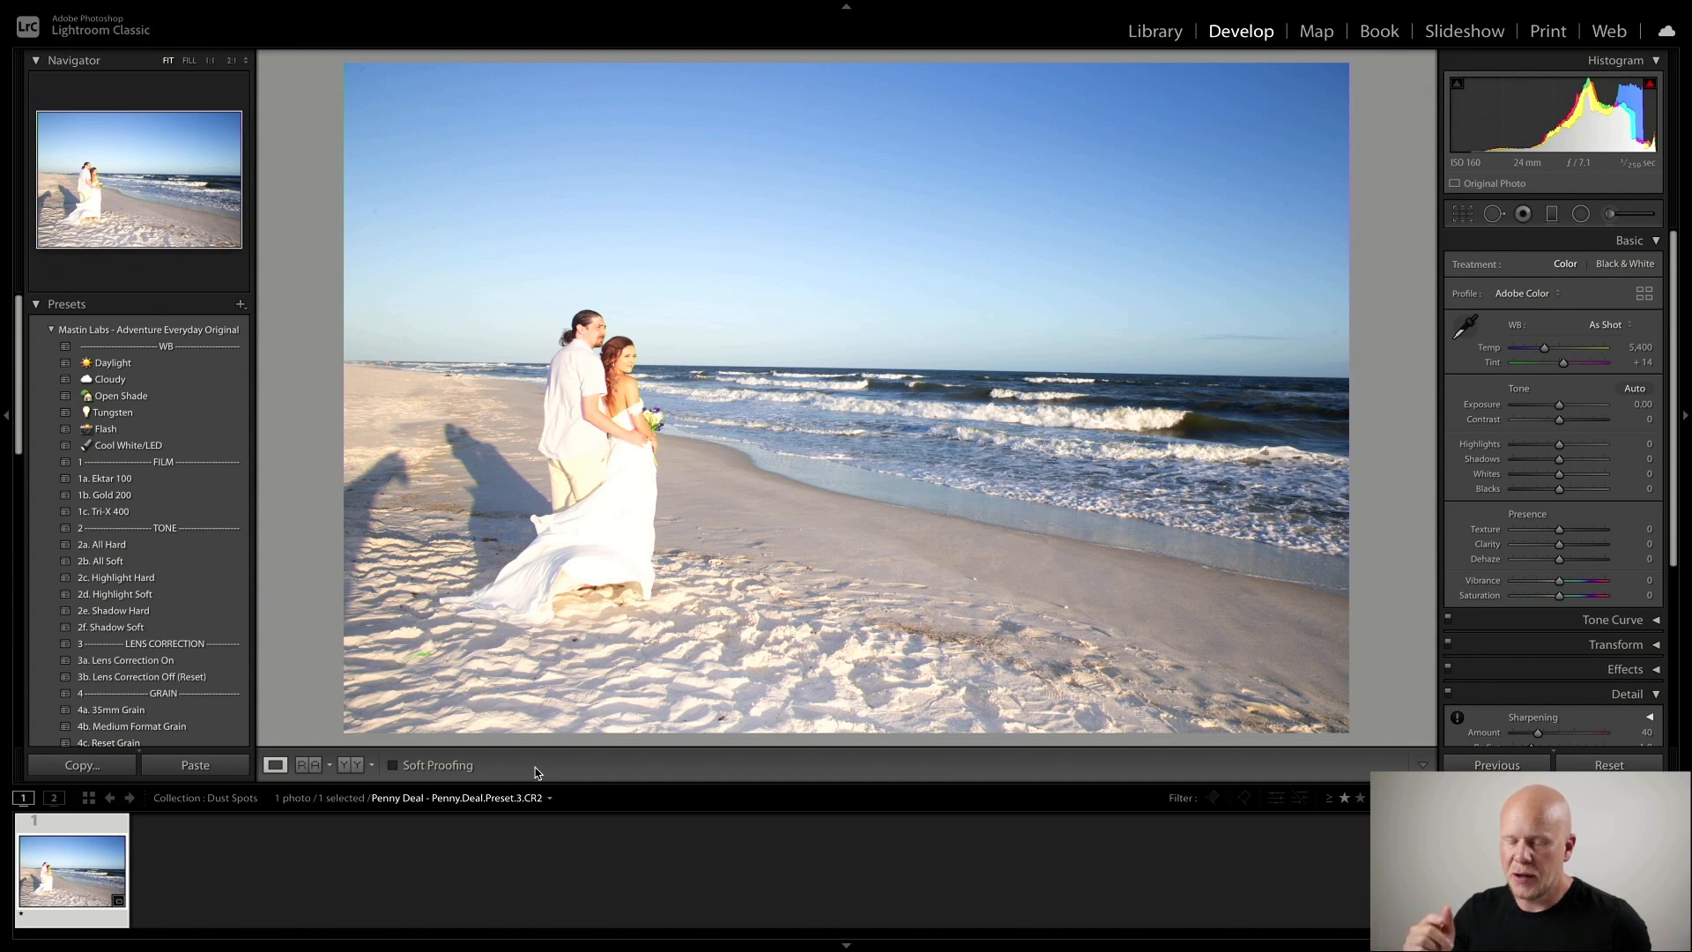
# Turn on Visualize Spots for Spot Removal and tune its threshold so only the distinct dust spots in the sky stand out
pyautogui.press('q')
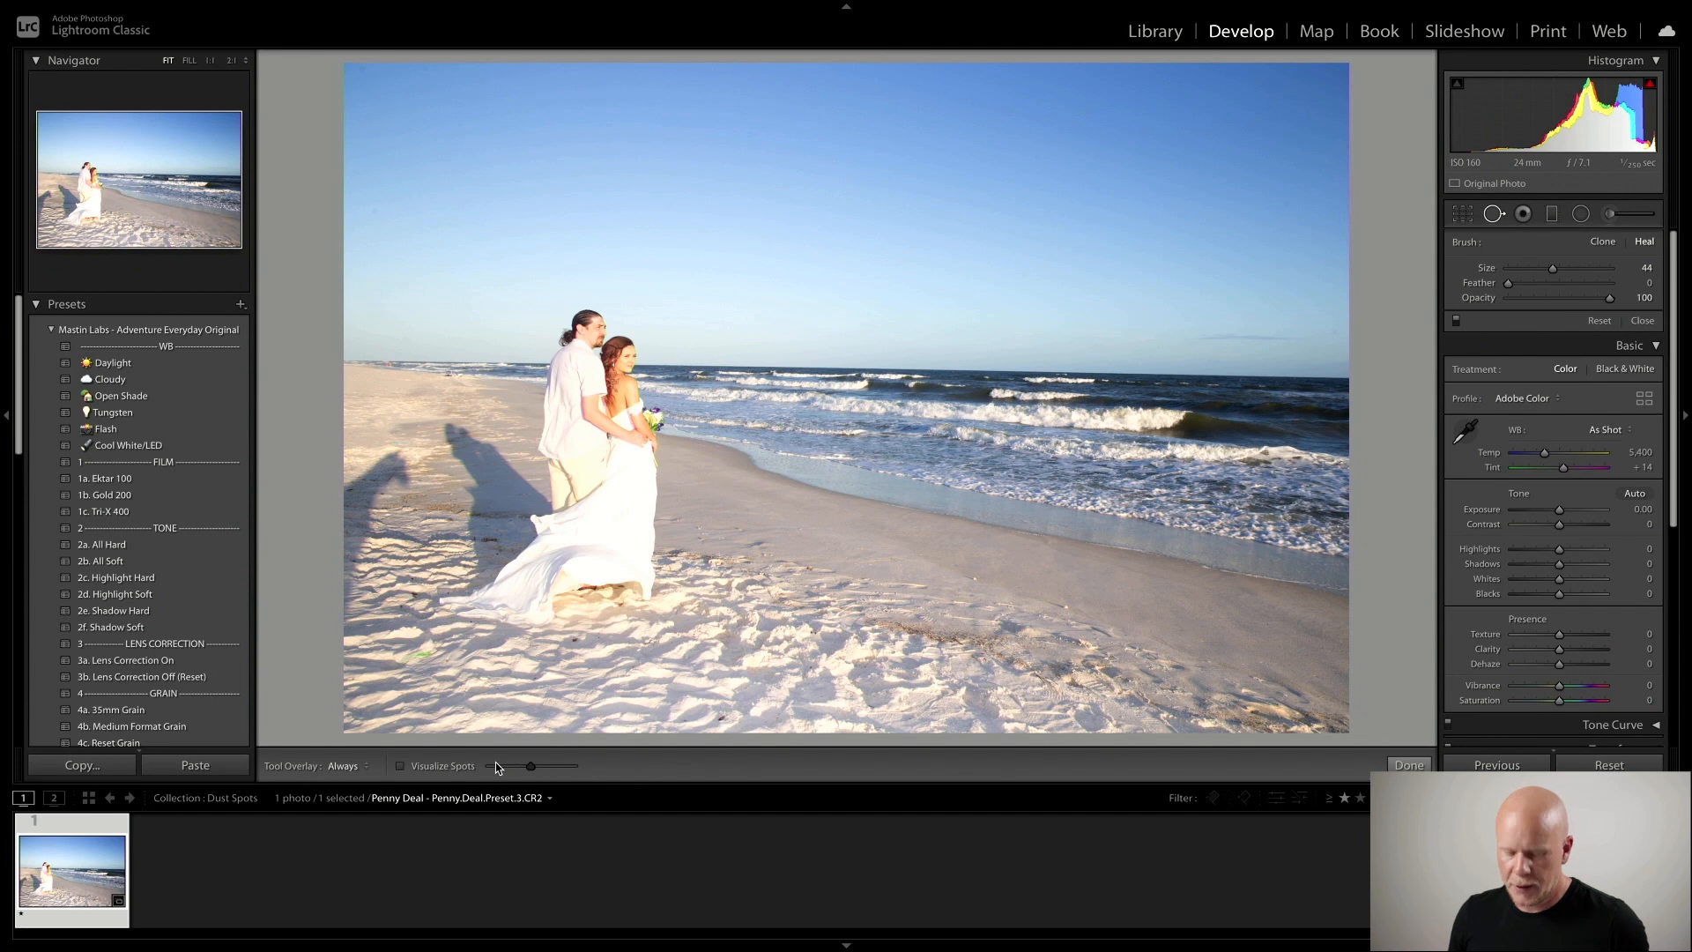
pyautogui.click(400, 766)
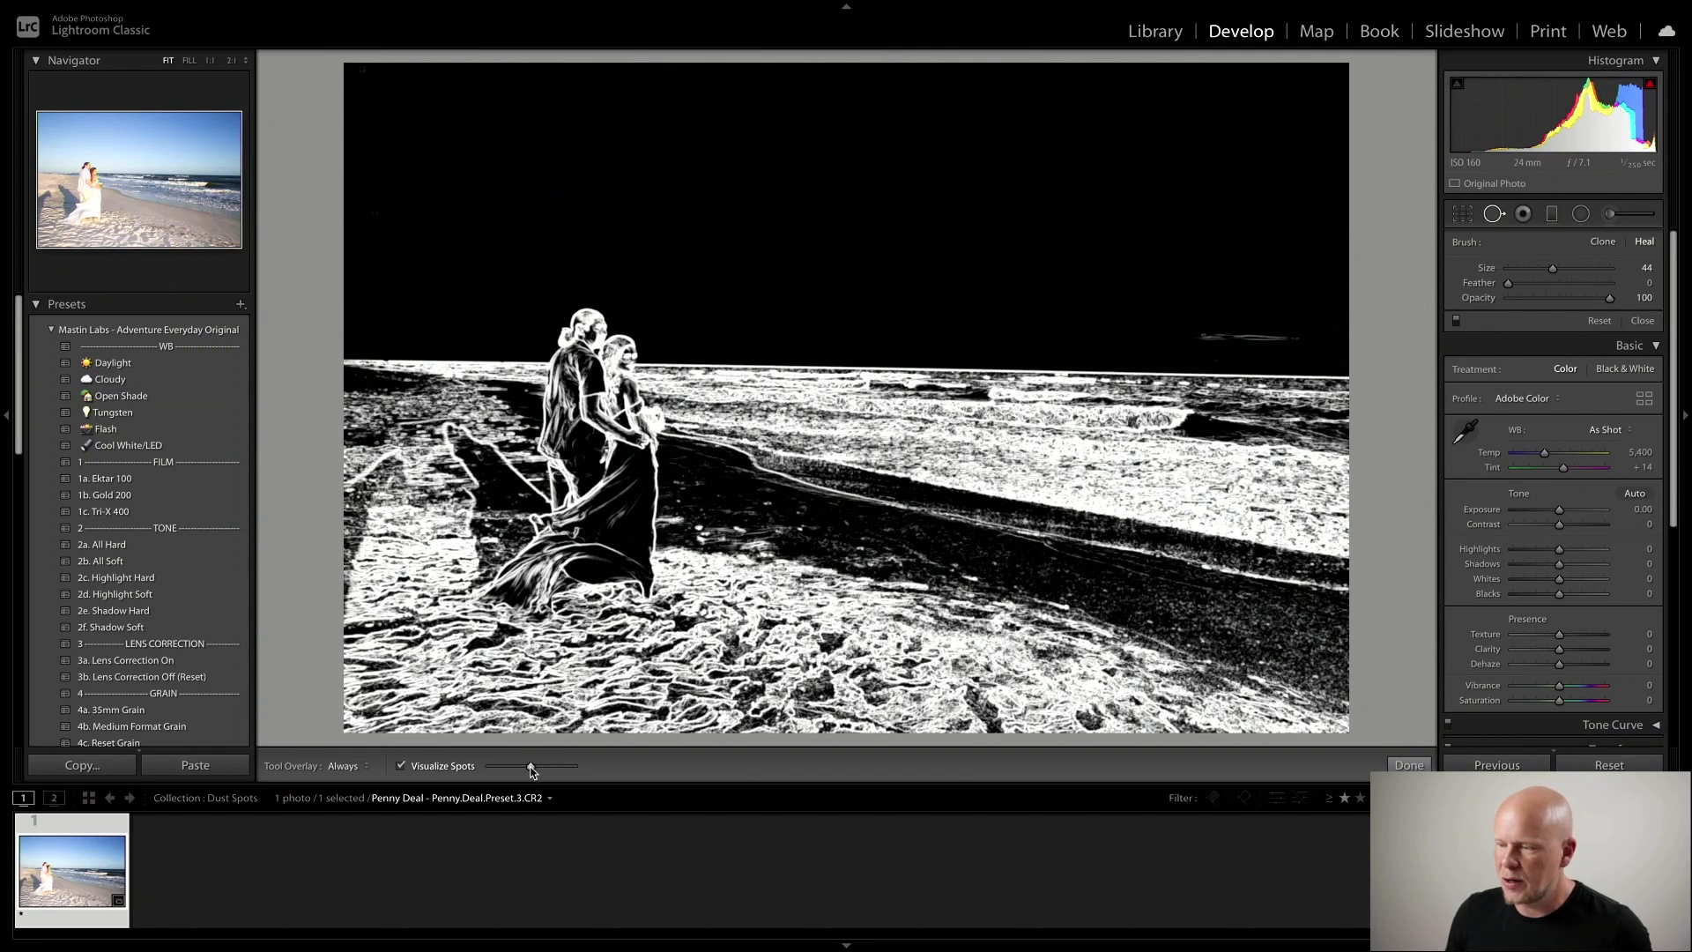
pyautogui.moveTo(531, 768); pyautogui.dragTo(558, 769)
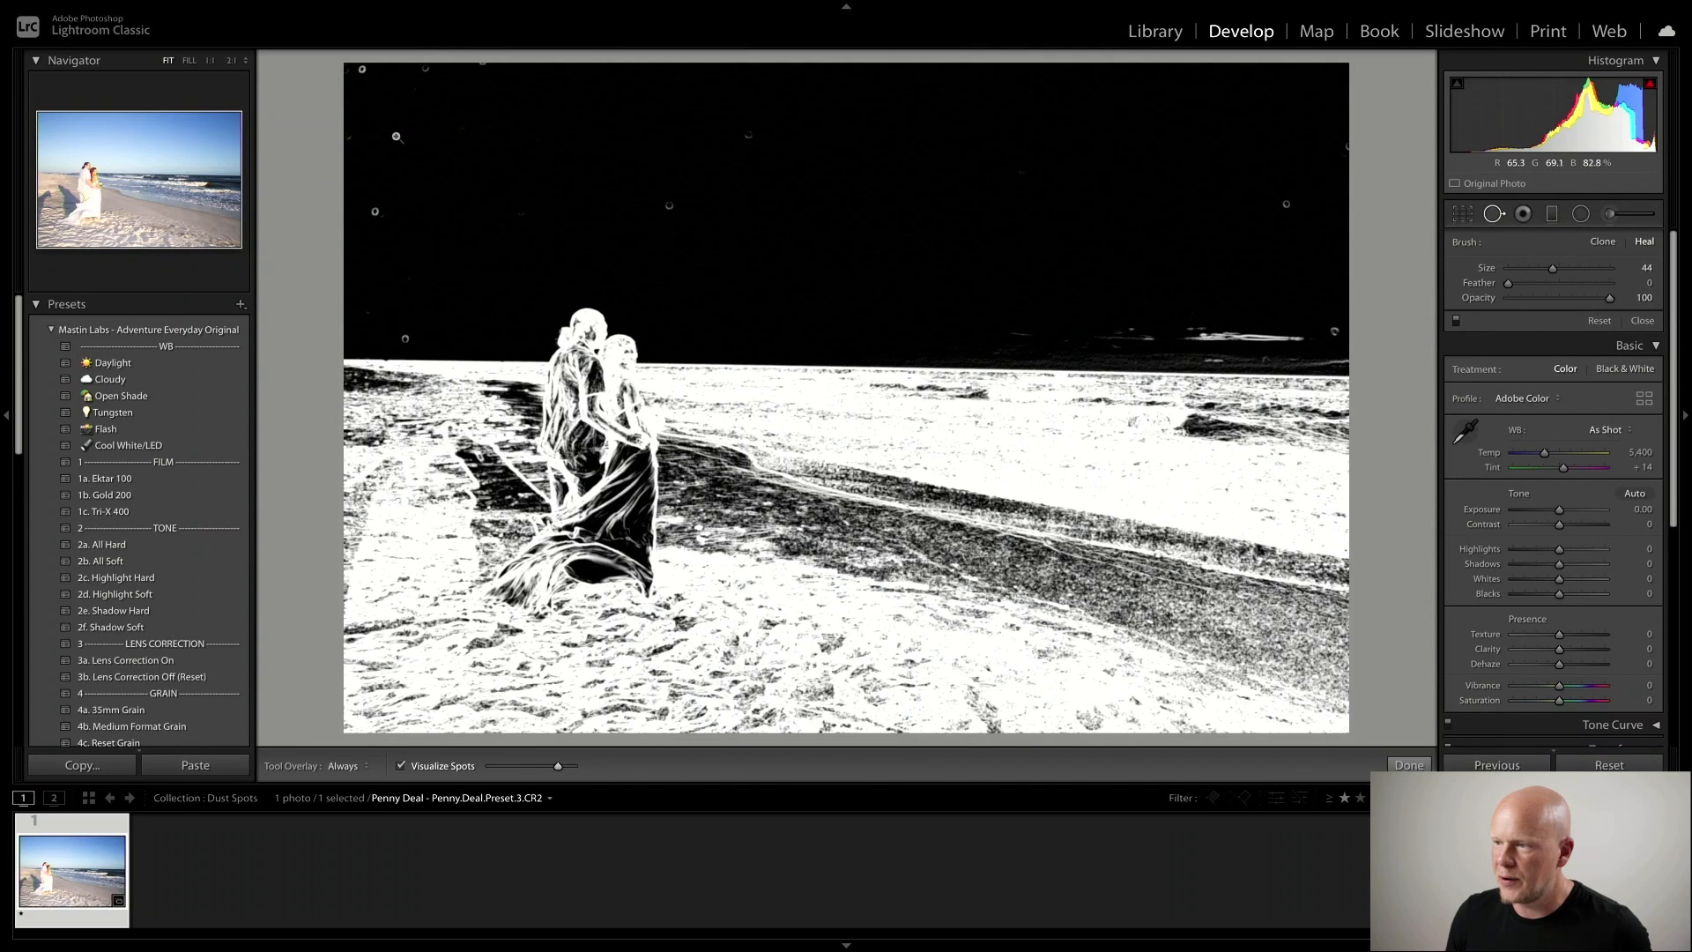
pyautogui.click(389, 123)
pyautogui.moveTo(391, 124); pyautogui.dragTo(432, 240)
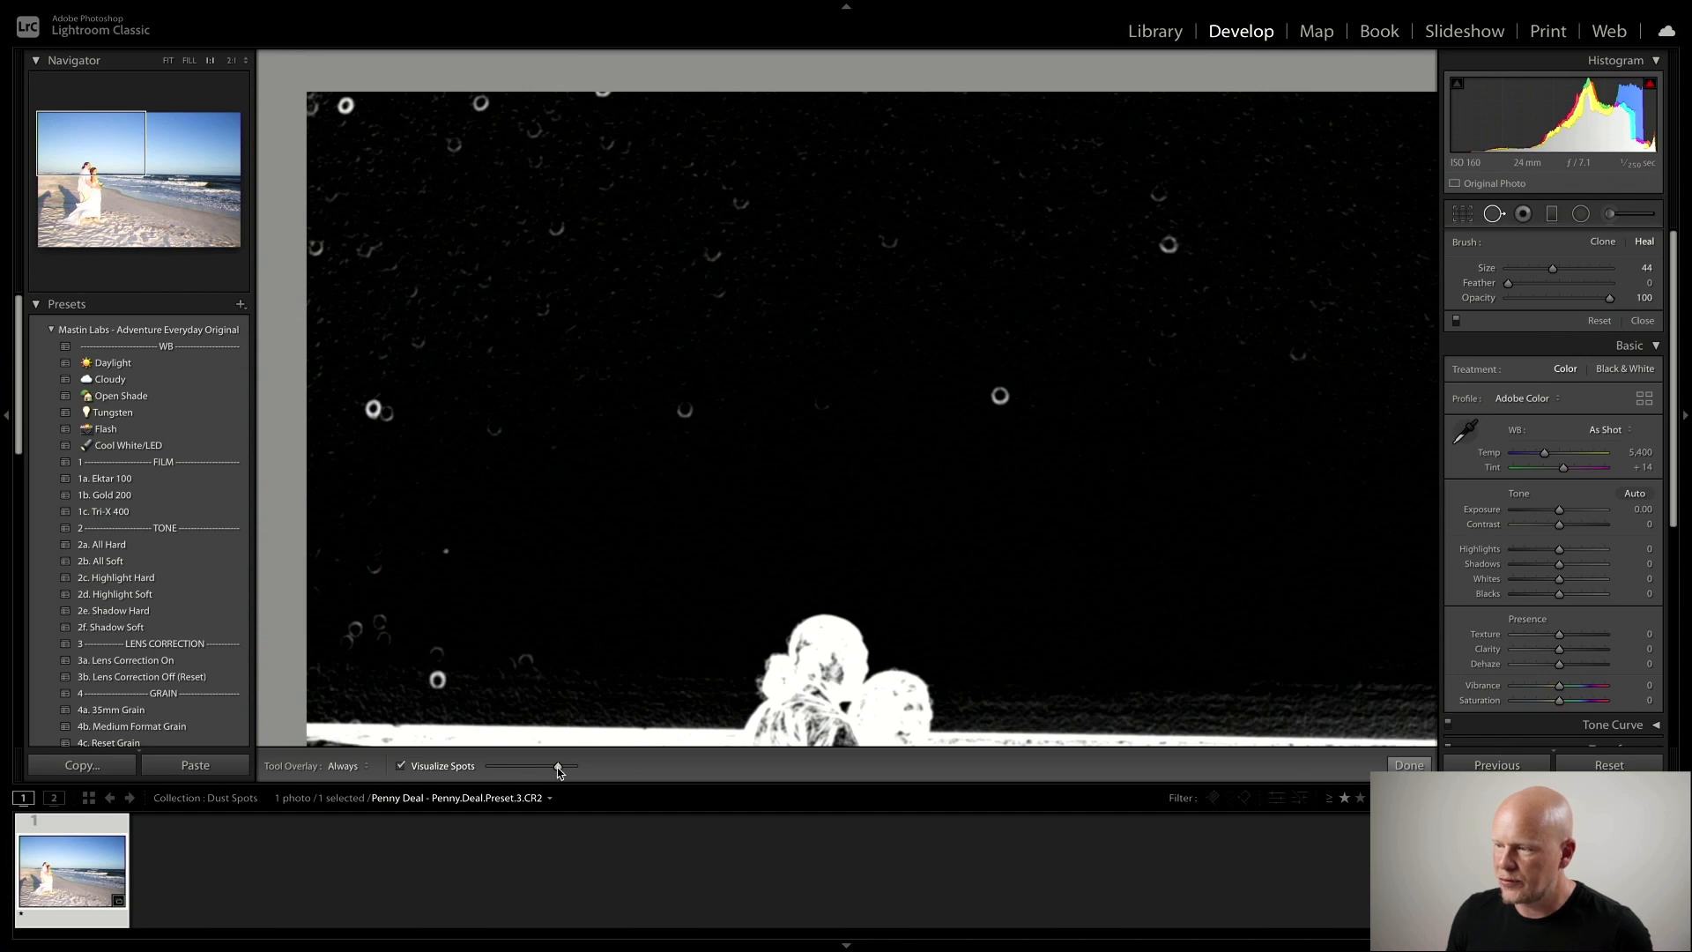
pyautogui.moveTo(557, 771); pyautogui.dragTo(546, 770)
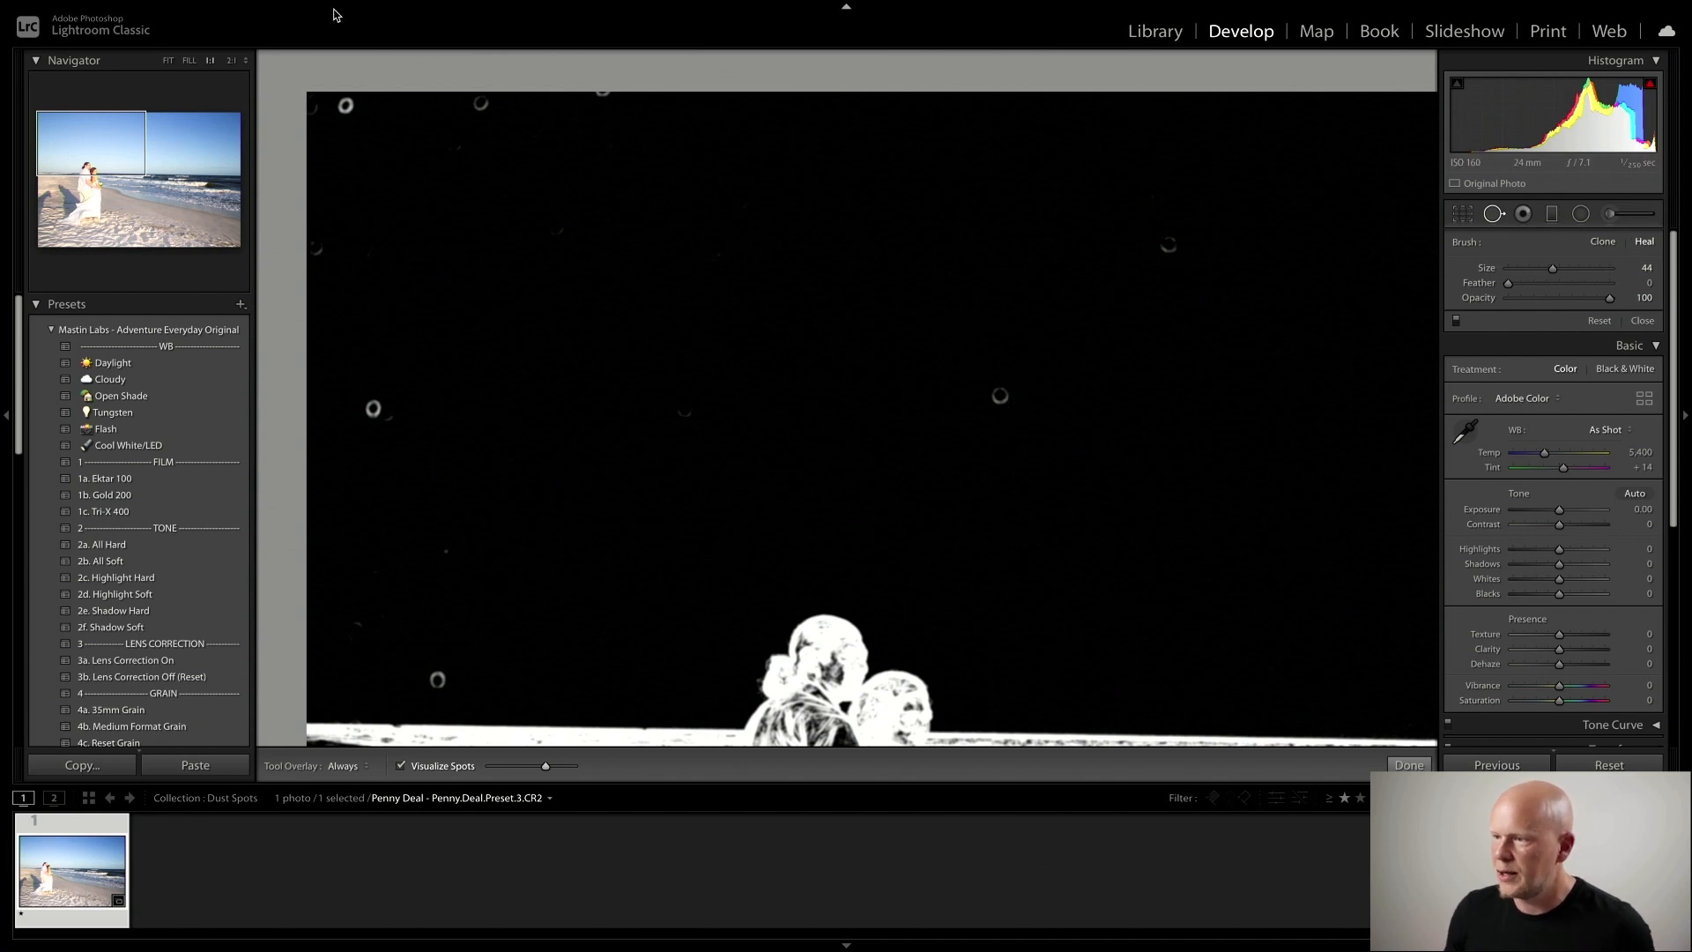
# Heal the dust spots along the left part of the sky, from the upper corner down to just above the horizon
pyautogui.click(344, 107)
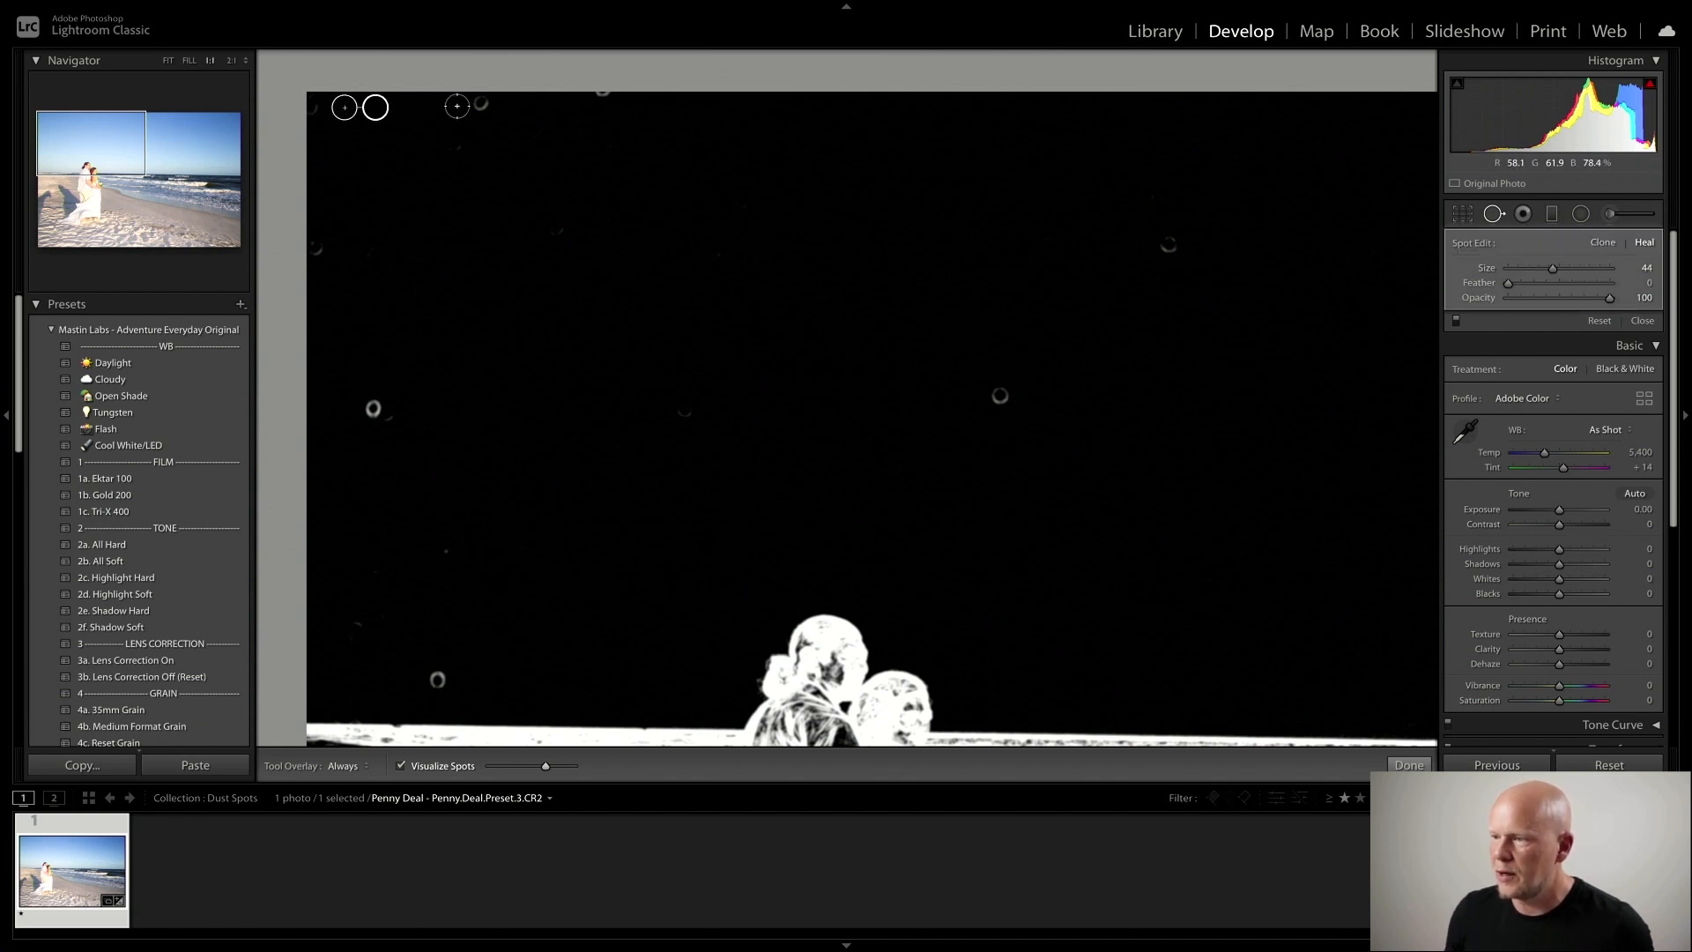
pyautogui.click(482, 104)
pyautogui.click(457, 149)
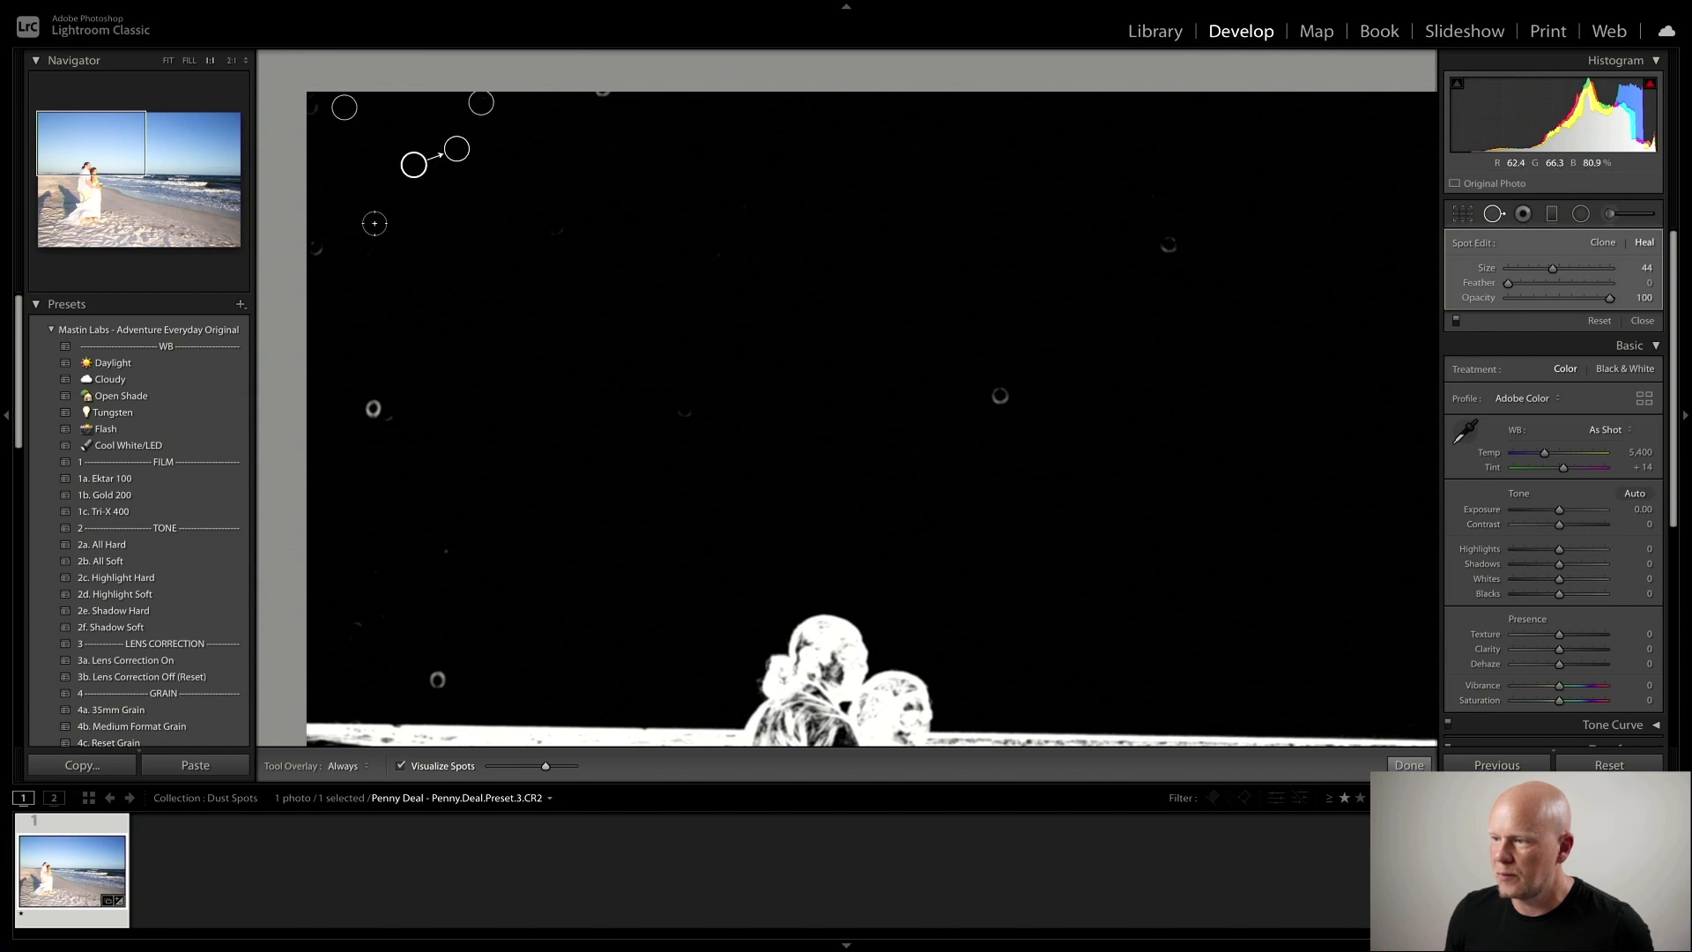
pyautogui.click(315, 248)
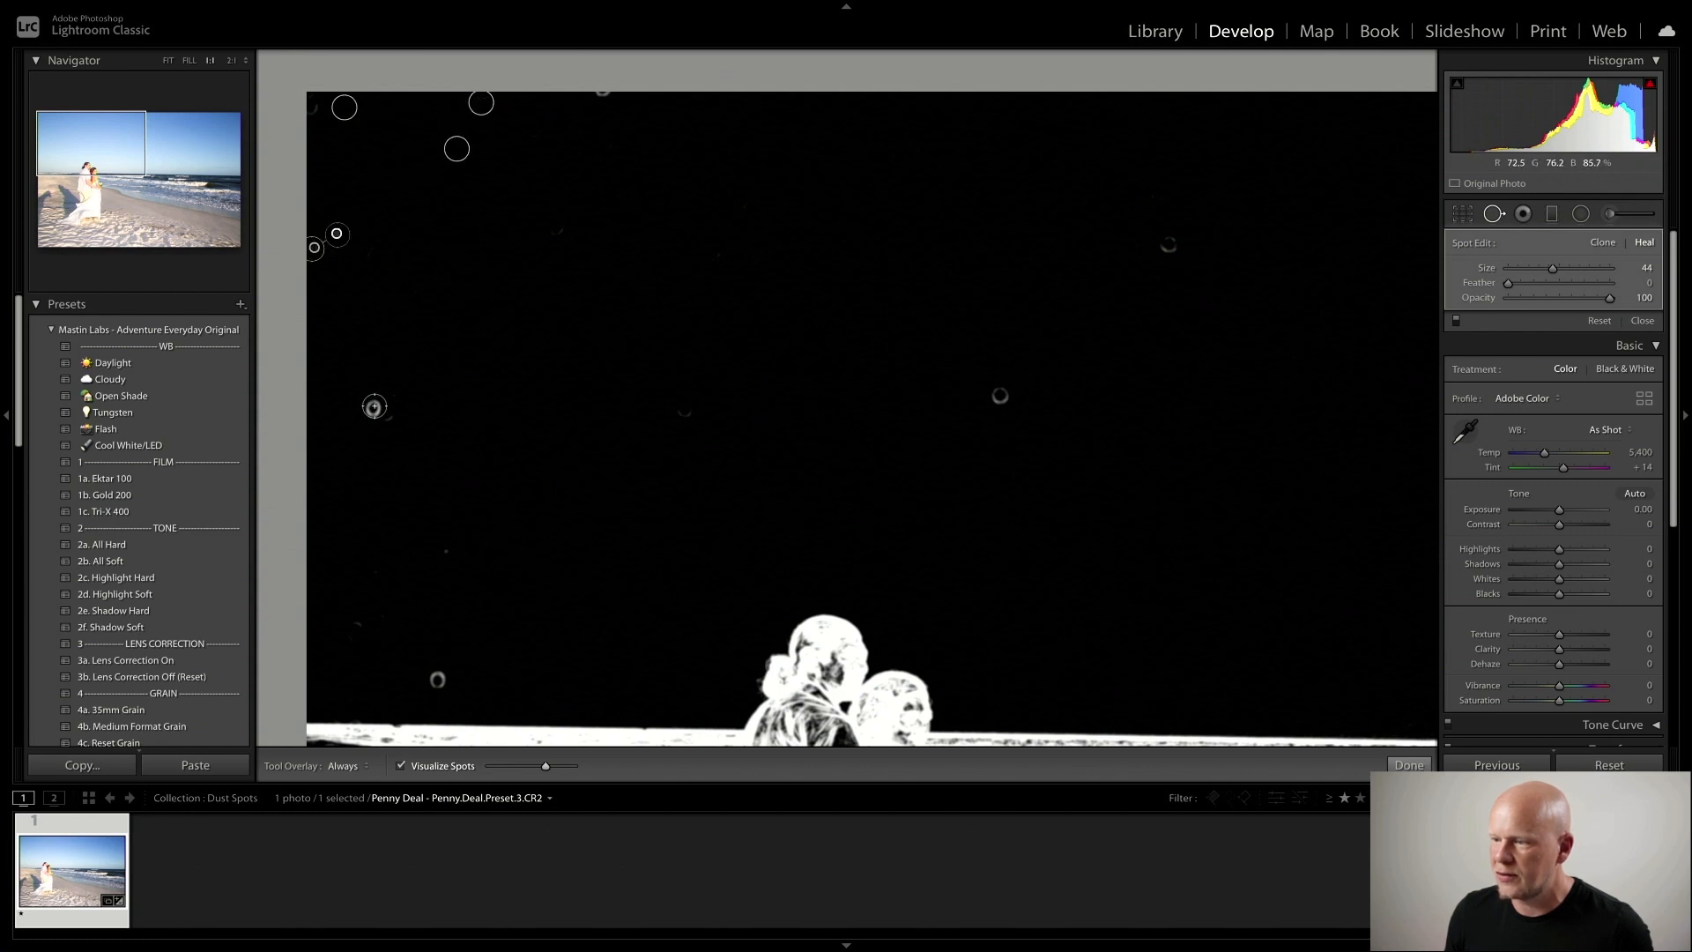
pyautogui.click(377, 409)
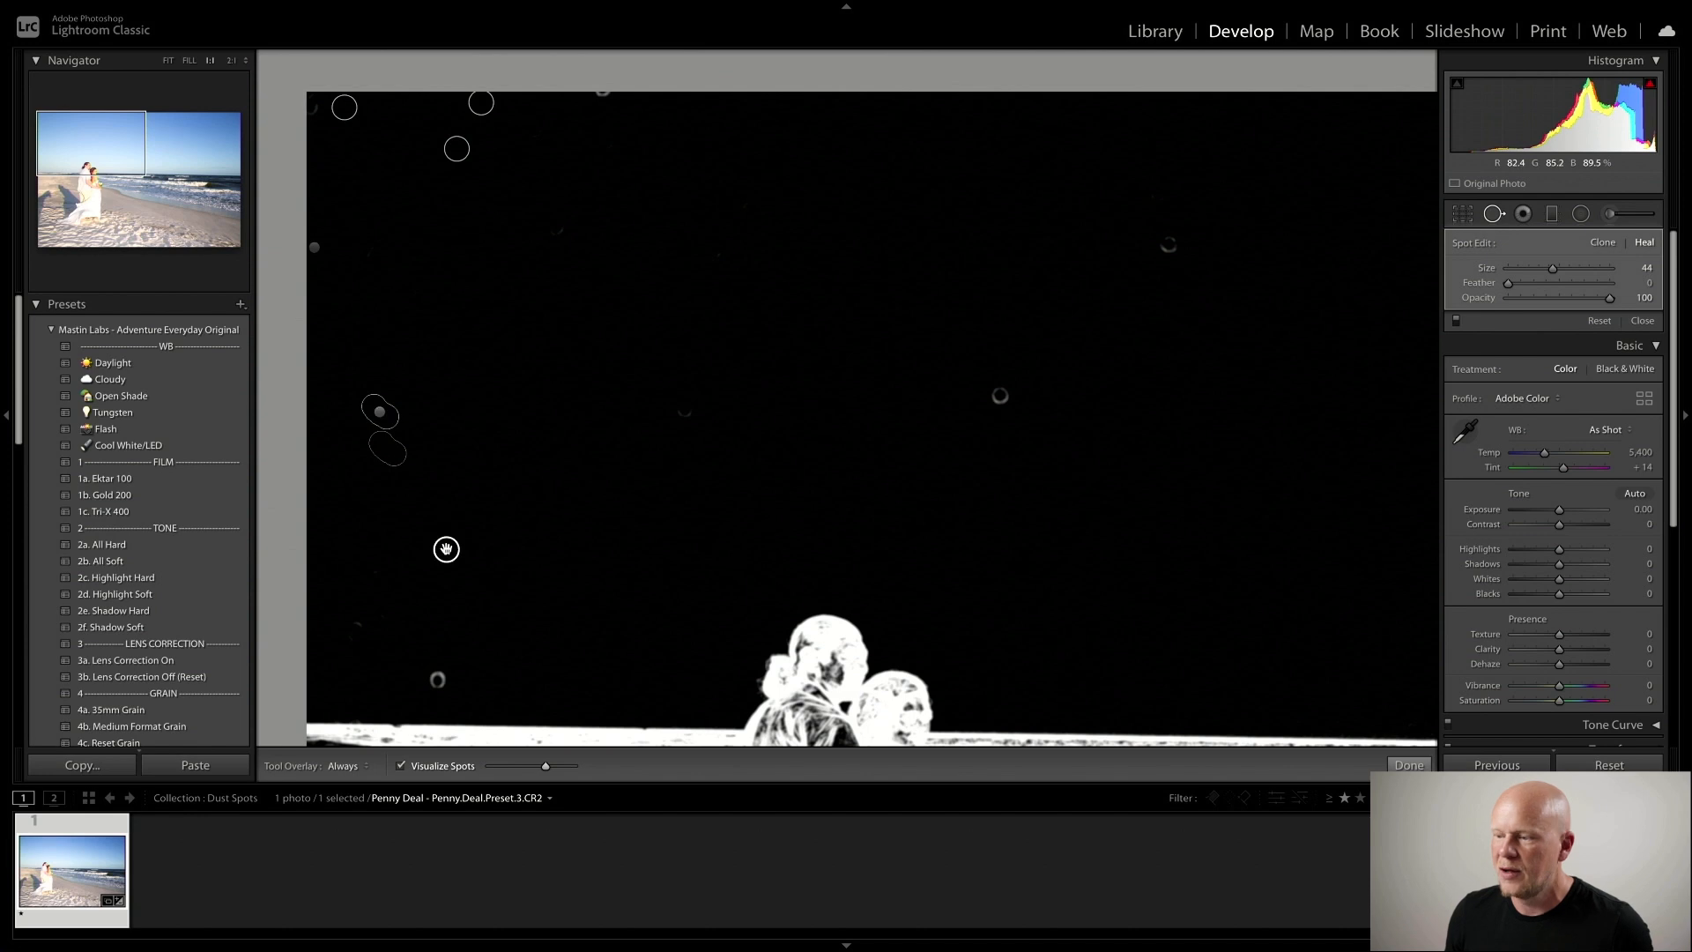
pyautogui.click(446, 549)
pyautogui.click(437, 680)
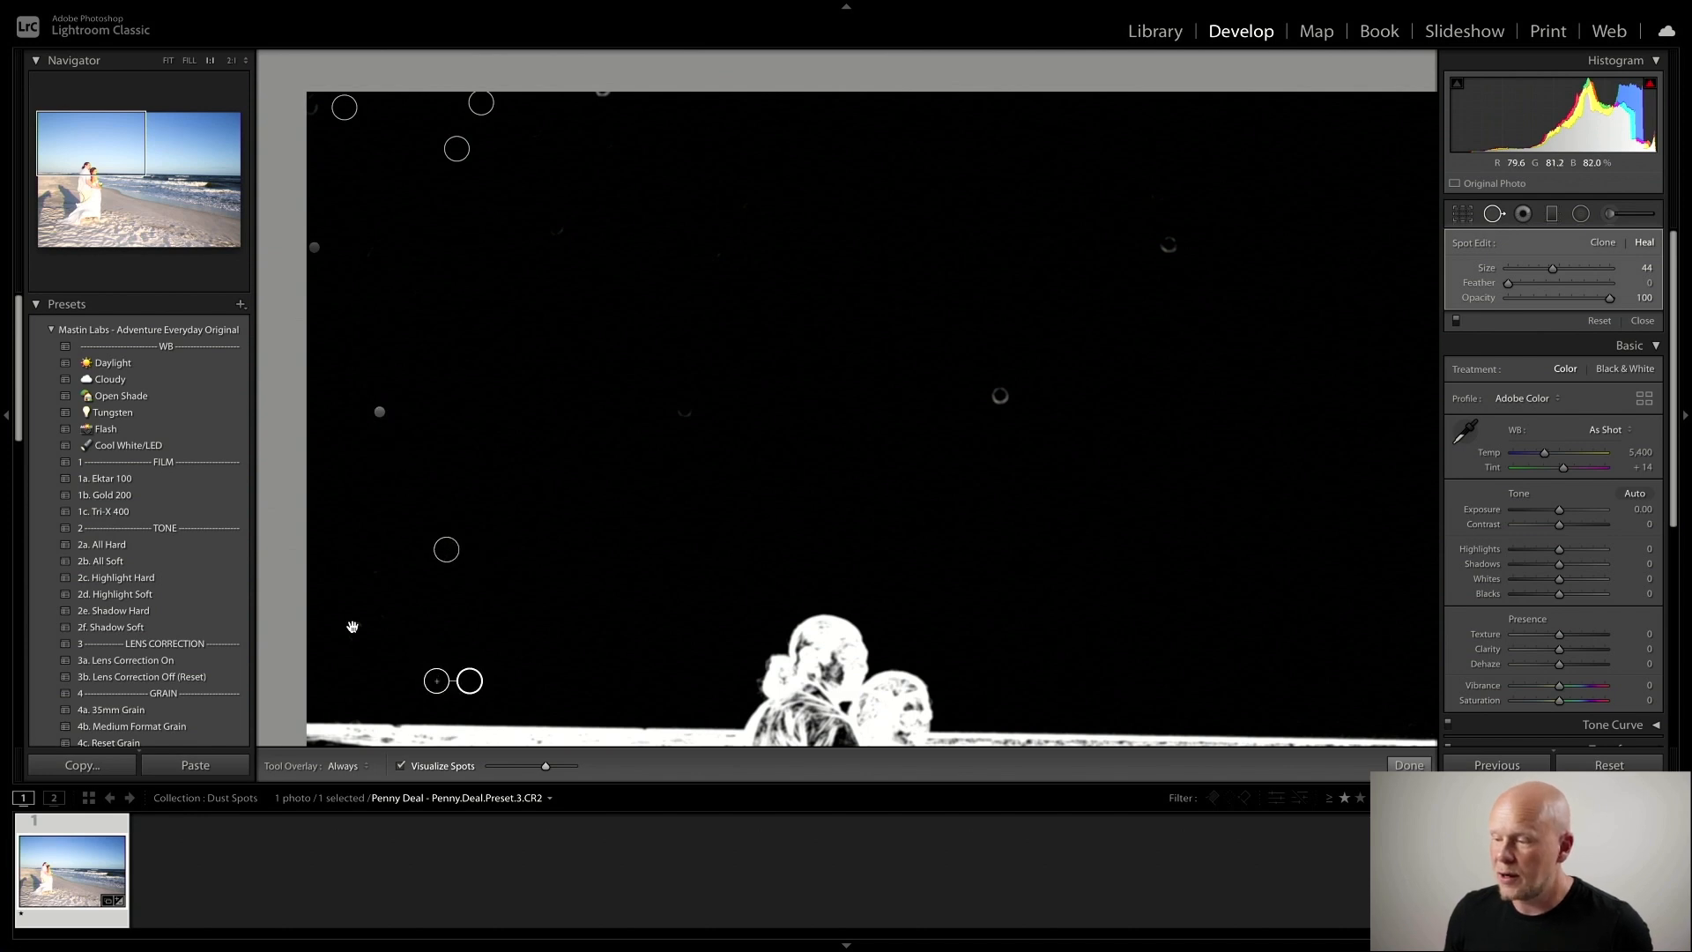
pyautogui.click(351, 626)
# Heal the dust spots in the middle of the sky above the couple
pyautogui.click(686, 411)
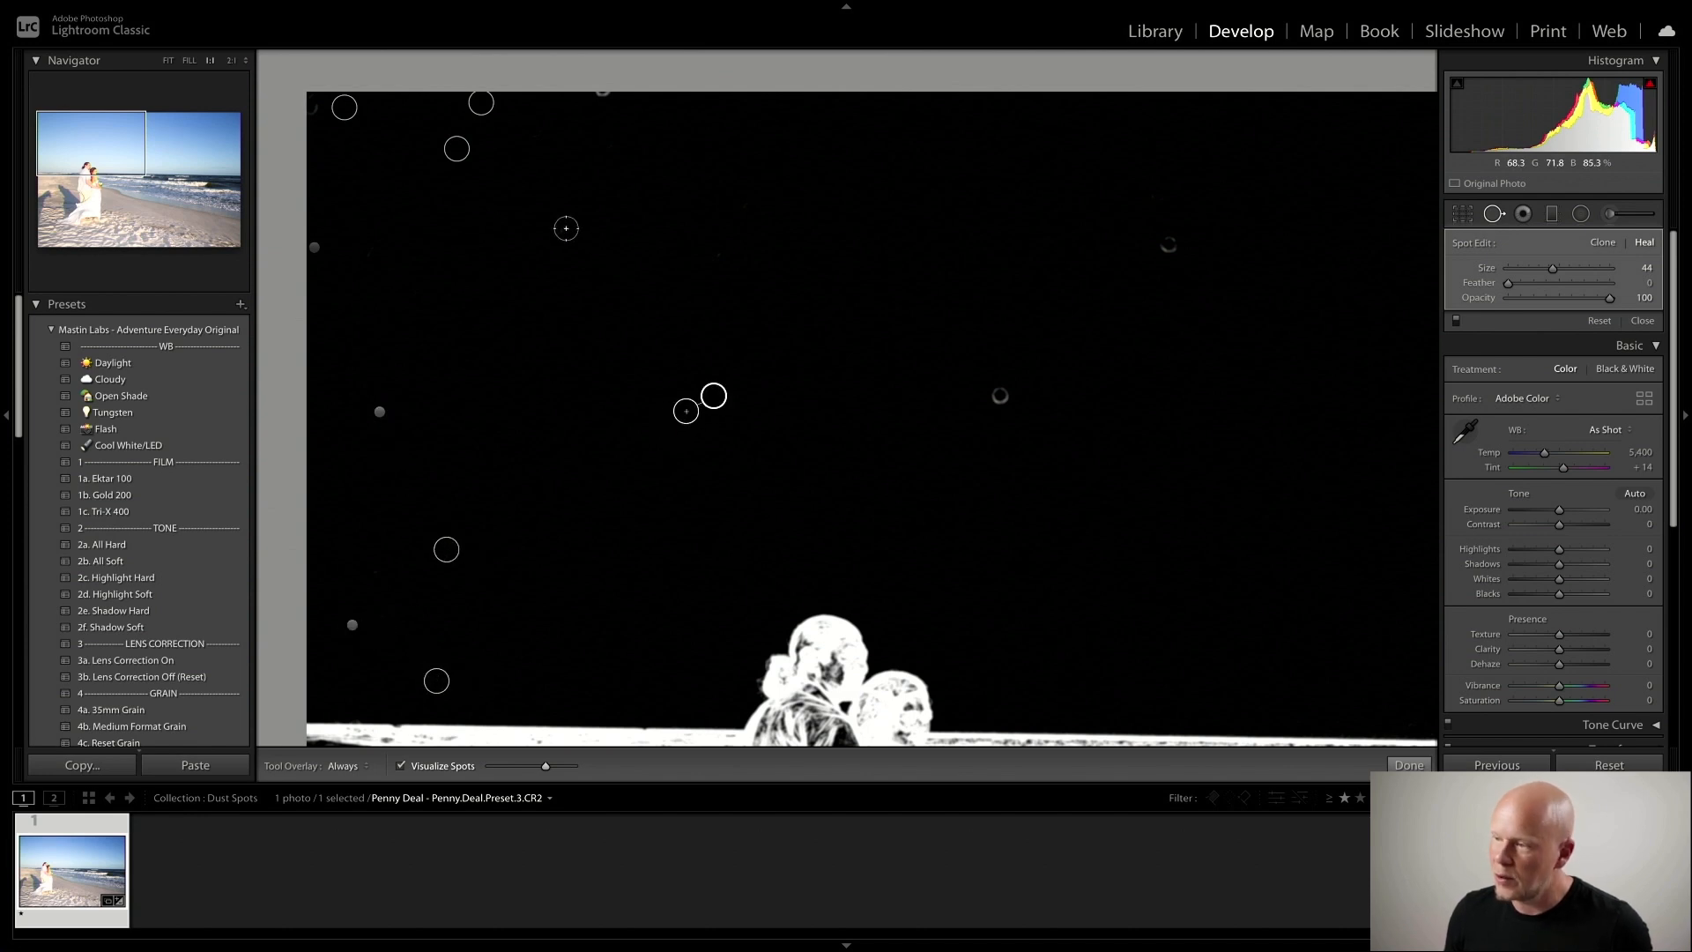
pyautogui.click(551, 228)
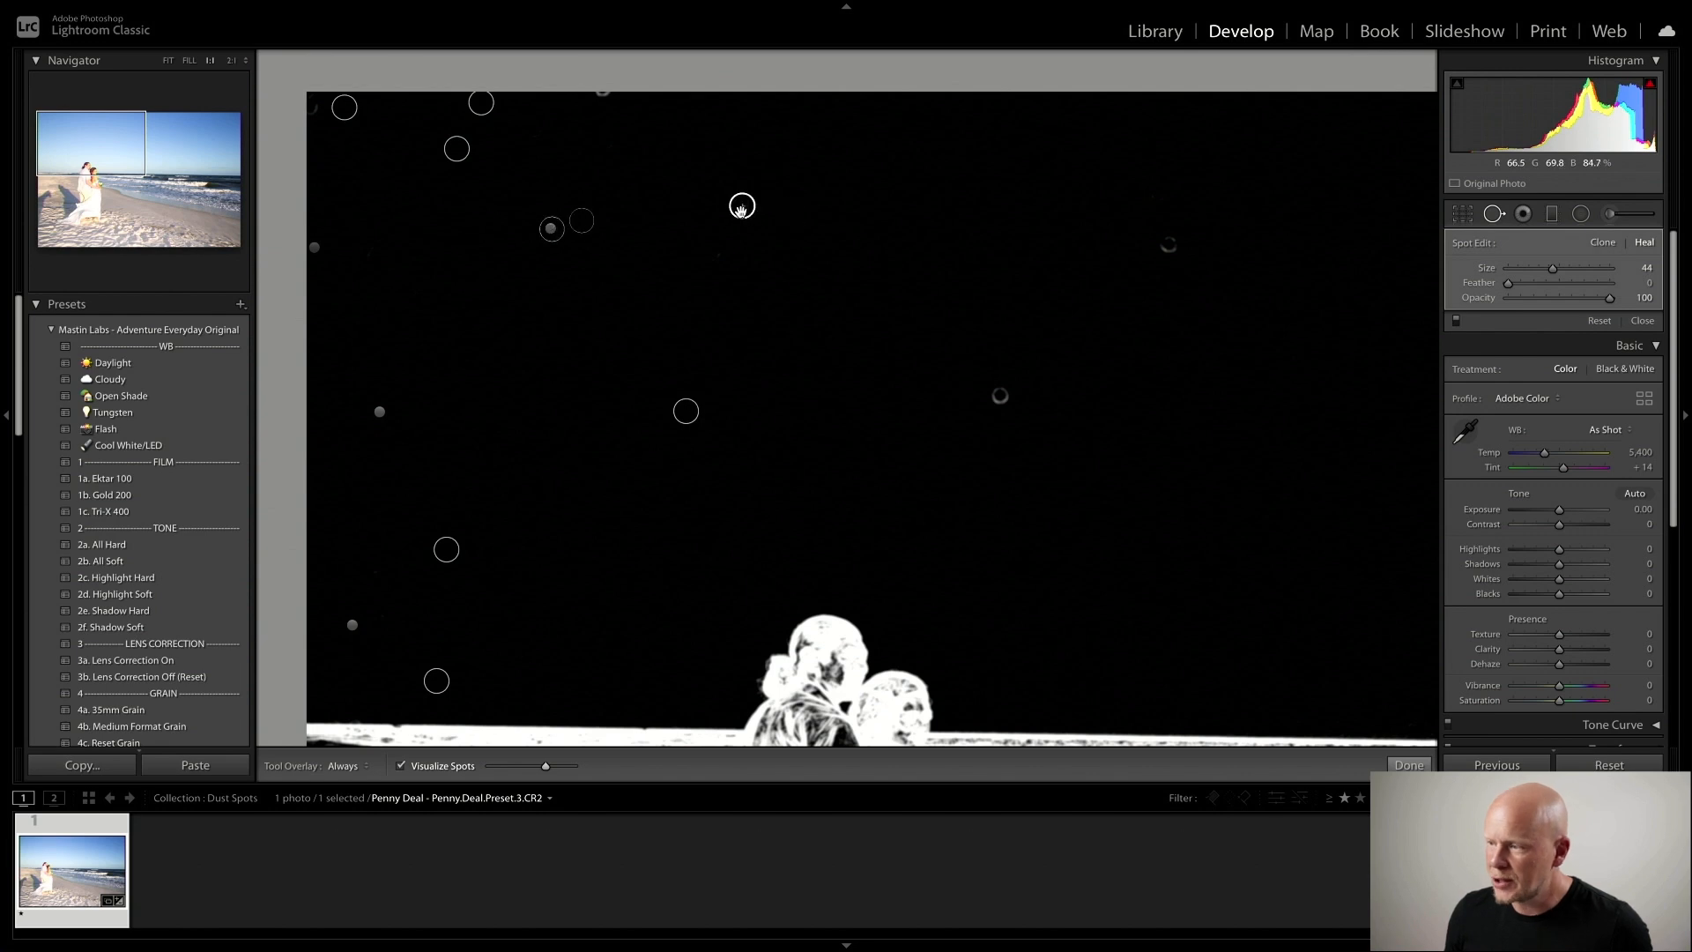
pyautogui.click(717, 252)
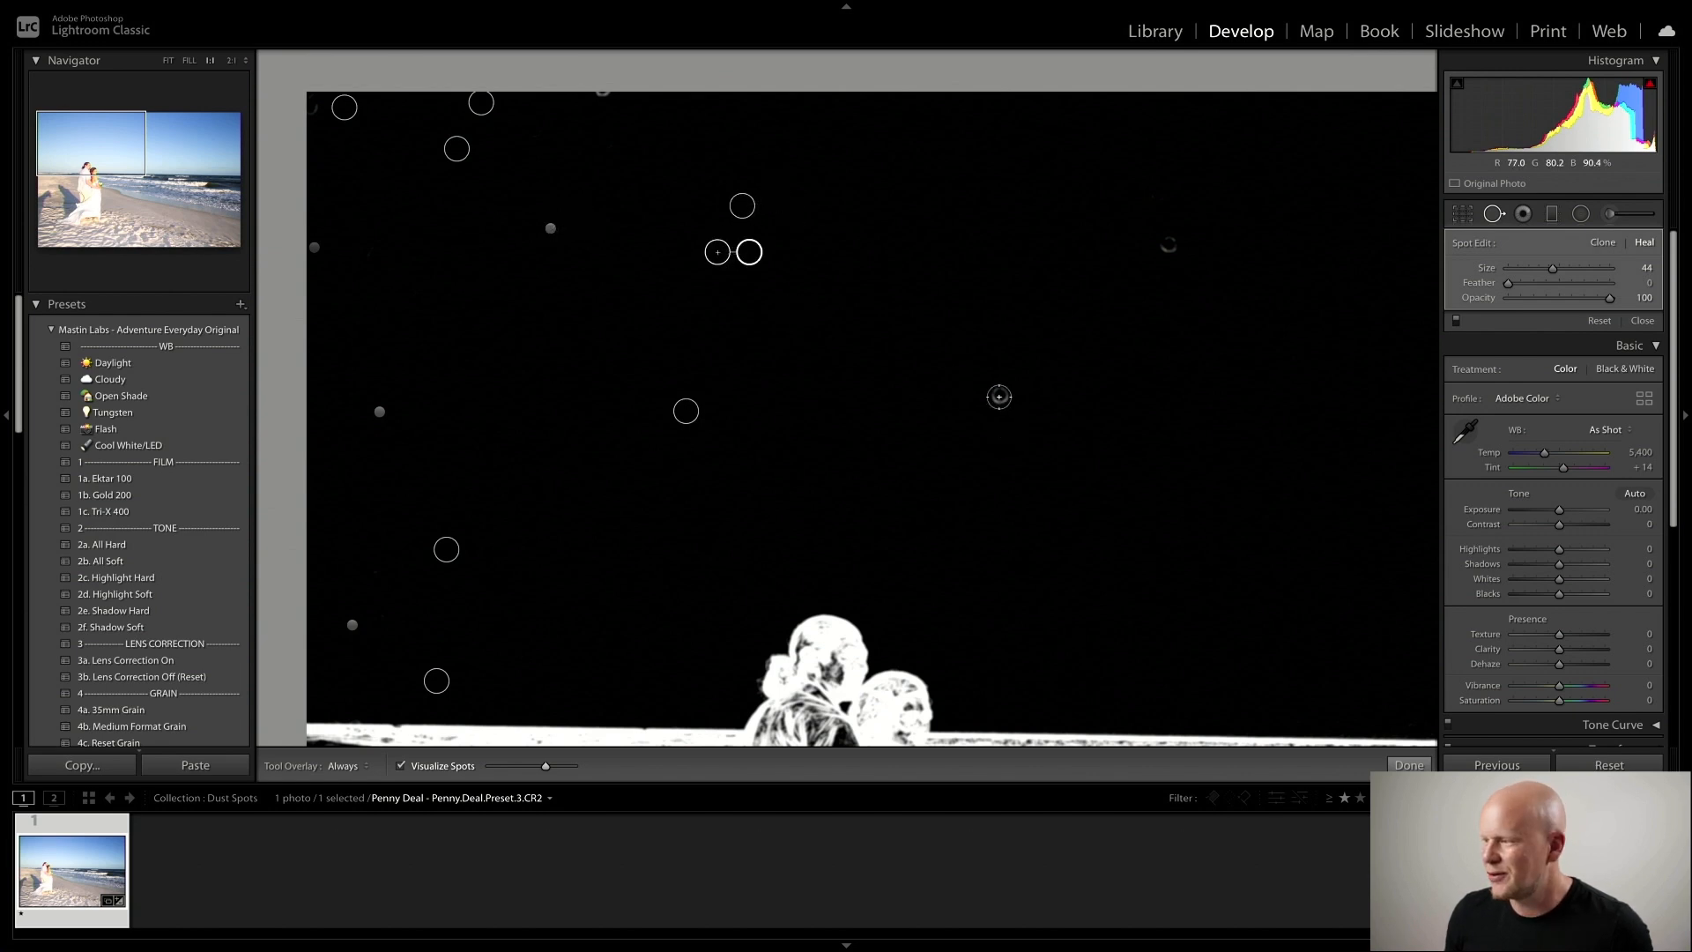
pyautogui.click(1169, 245)
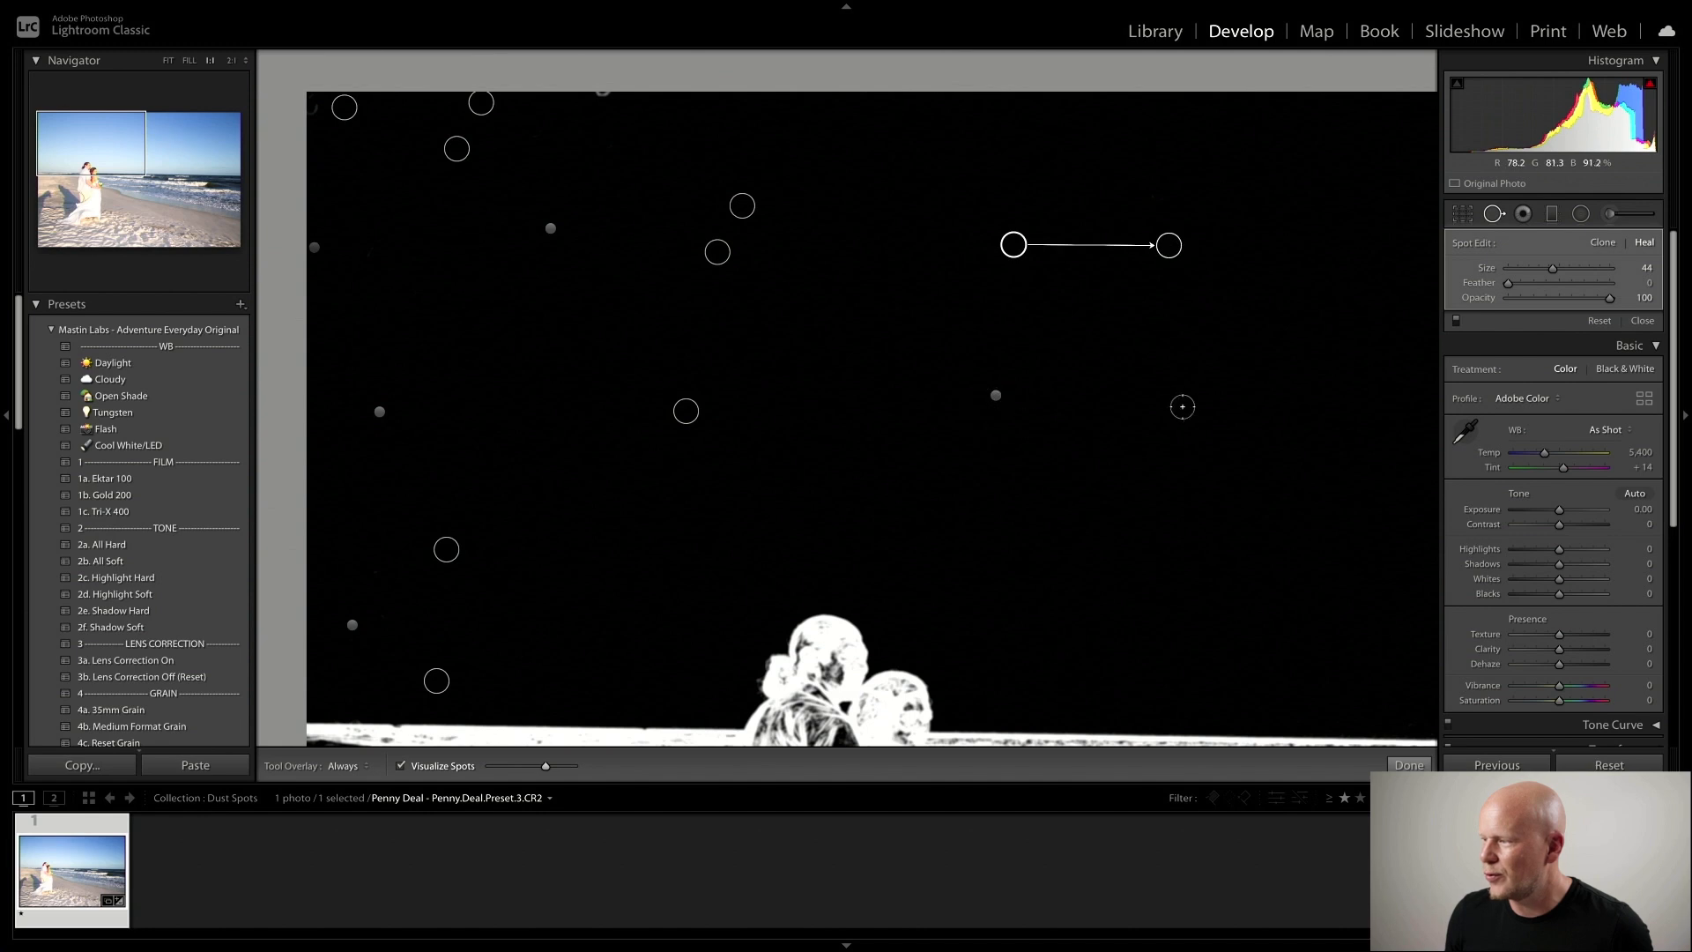
# Heal the remaining dust spots in the right part of the sky, including those along the photo's edge and near the horizon
pyautogui.moveTo(1182, 406); pyautogui.dragTo(540, 393)
pyautogui.moveTo(967, 283); pyautogui.dragTo(752, 249)
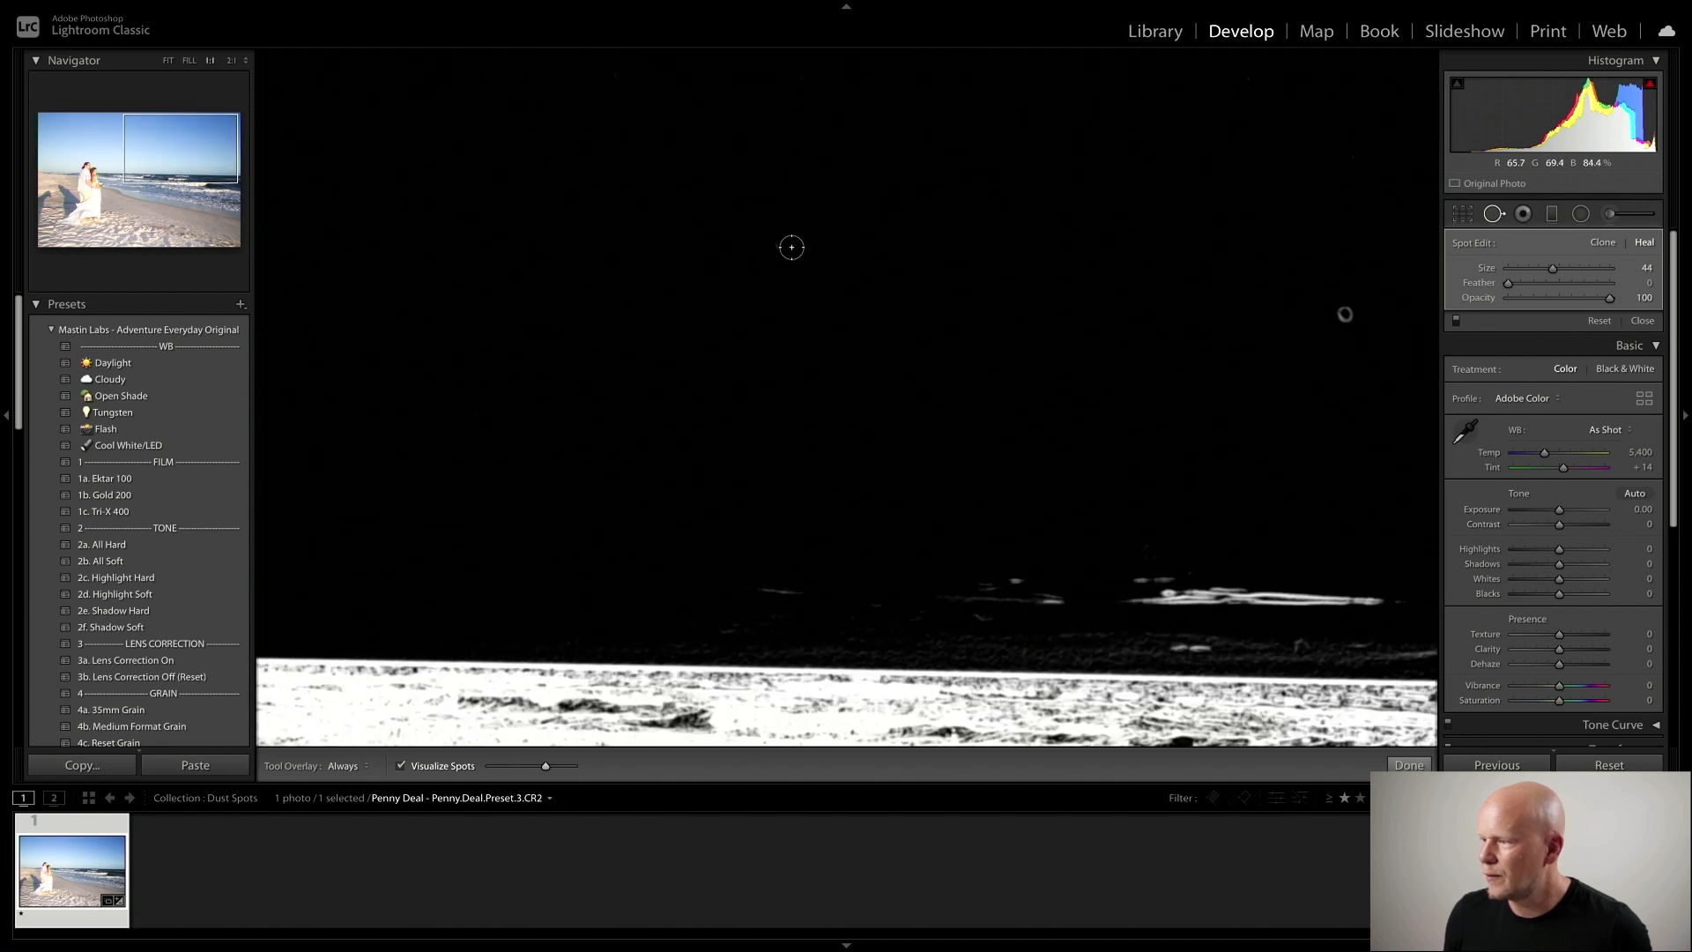
pyautogui.click(791, 247)
pyautogui.hscroll(6, 1023, 302)
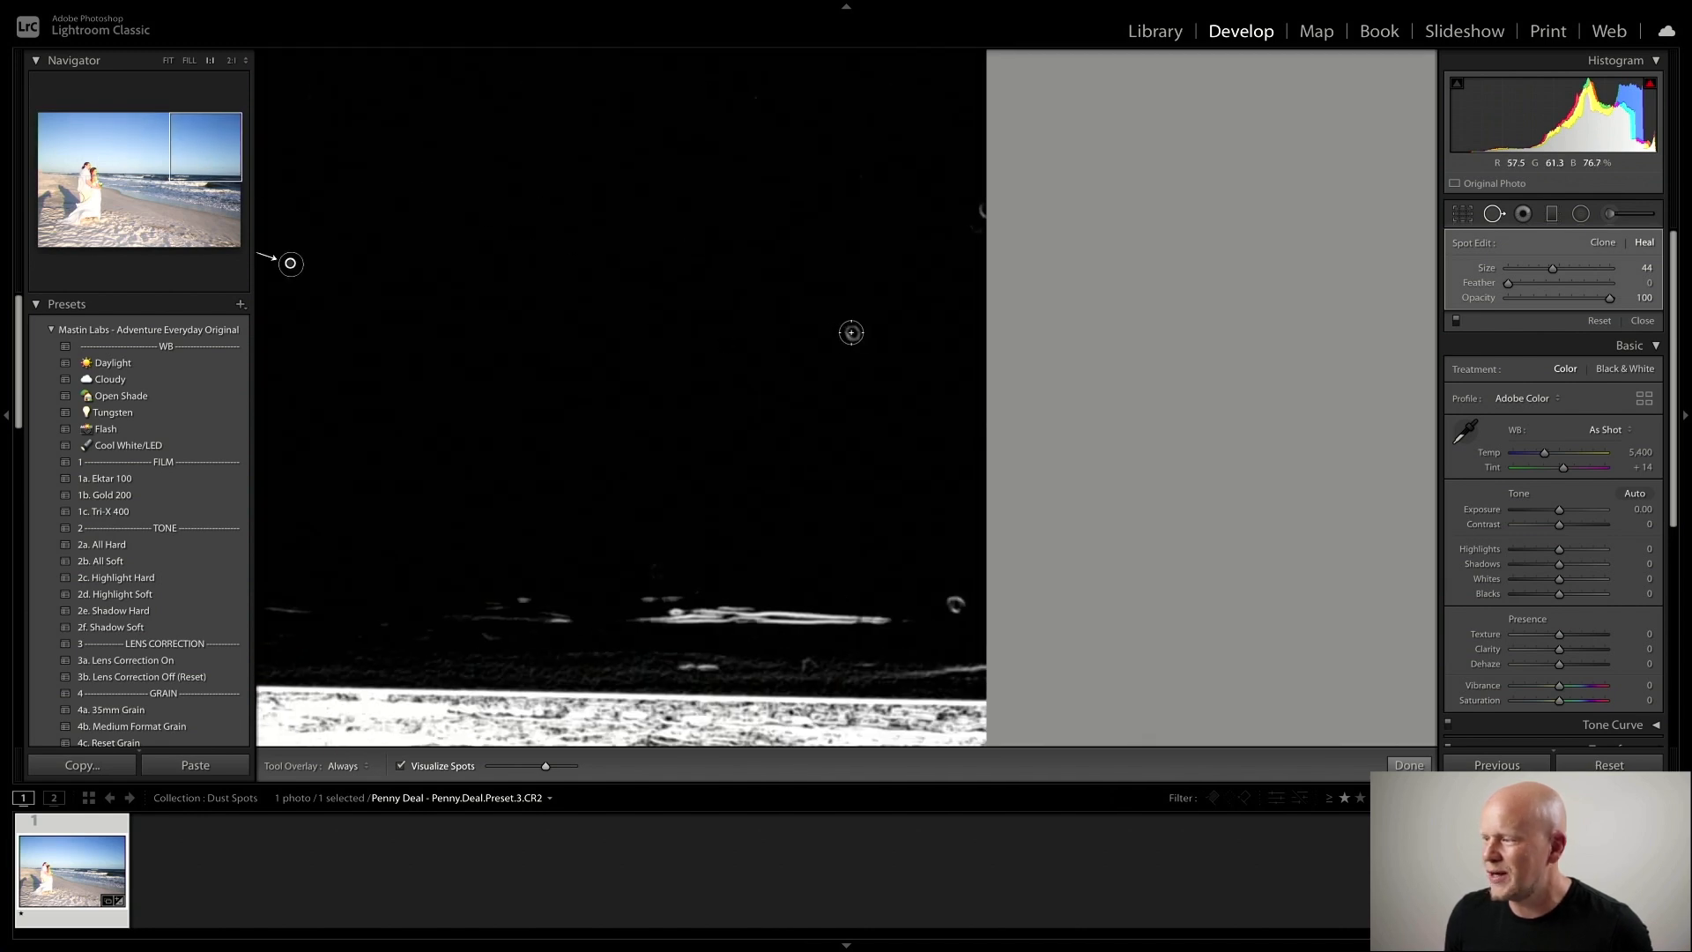
pyautogui.click(851, 332)
pyautogui.moveTo(982, 210); pyautogui.dragTo(974, 234)
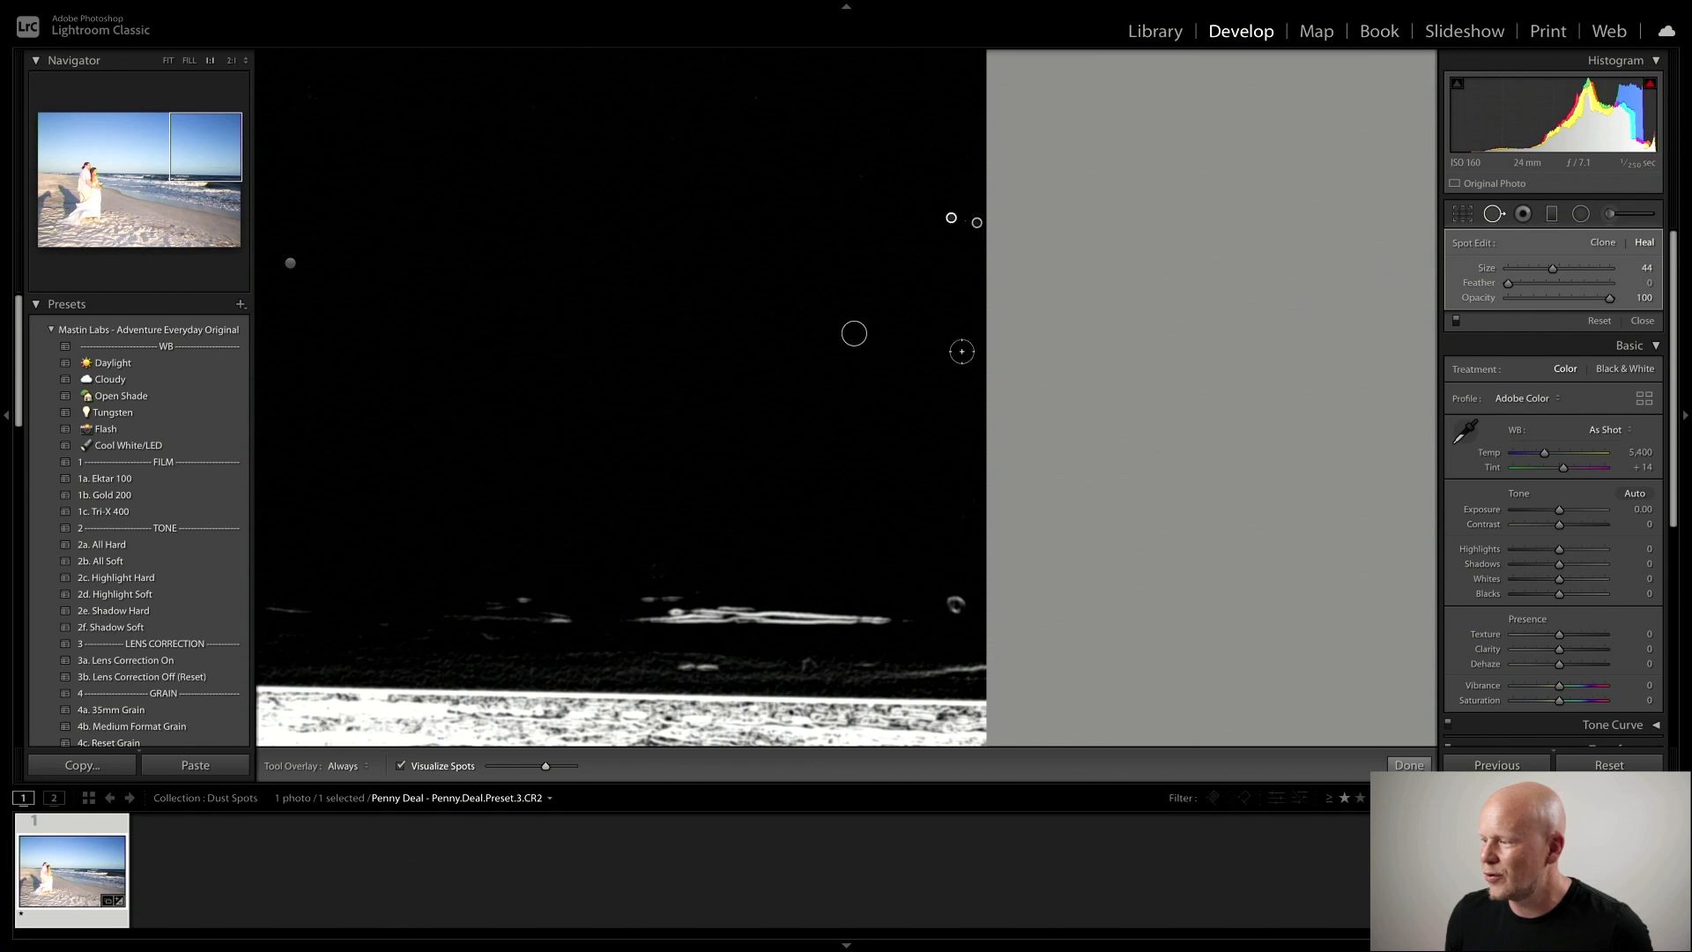
pyautogui.click(953, 604)
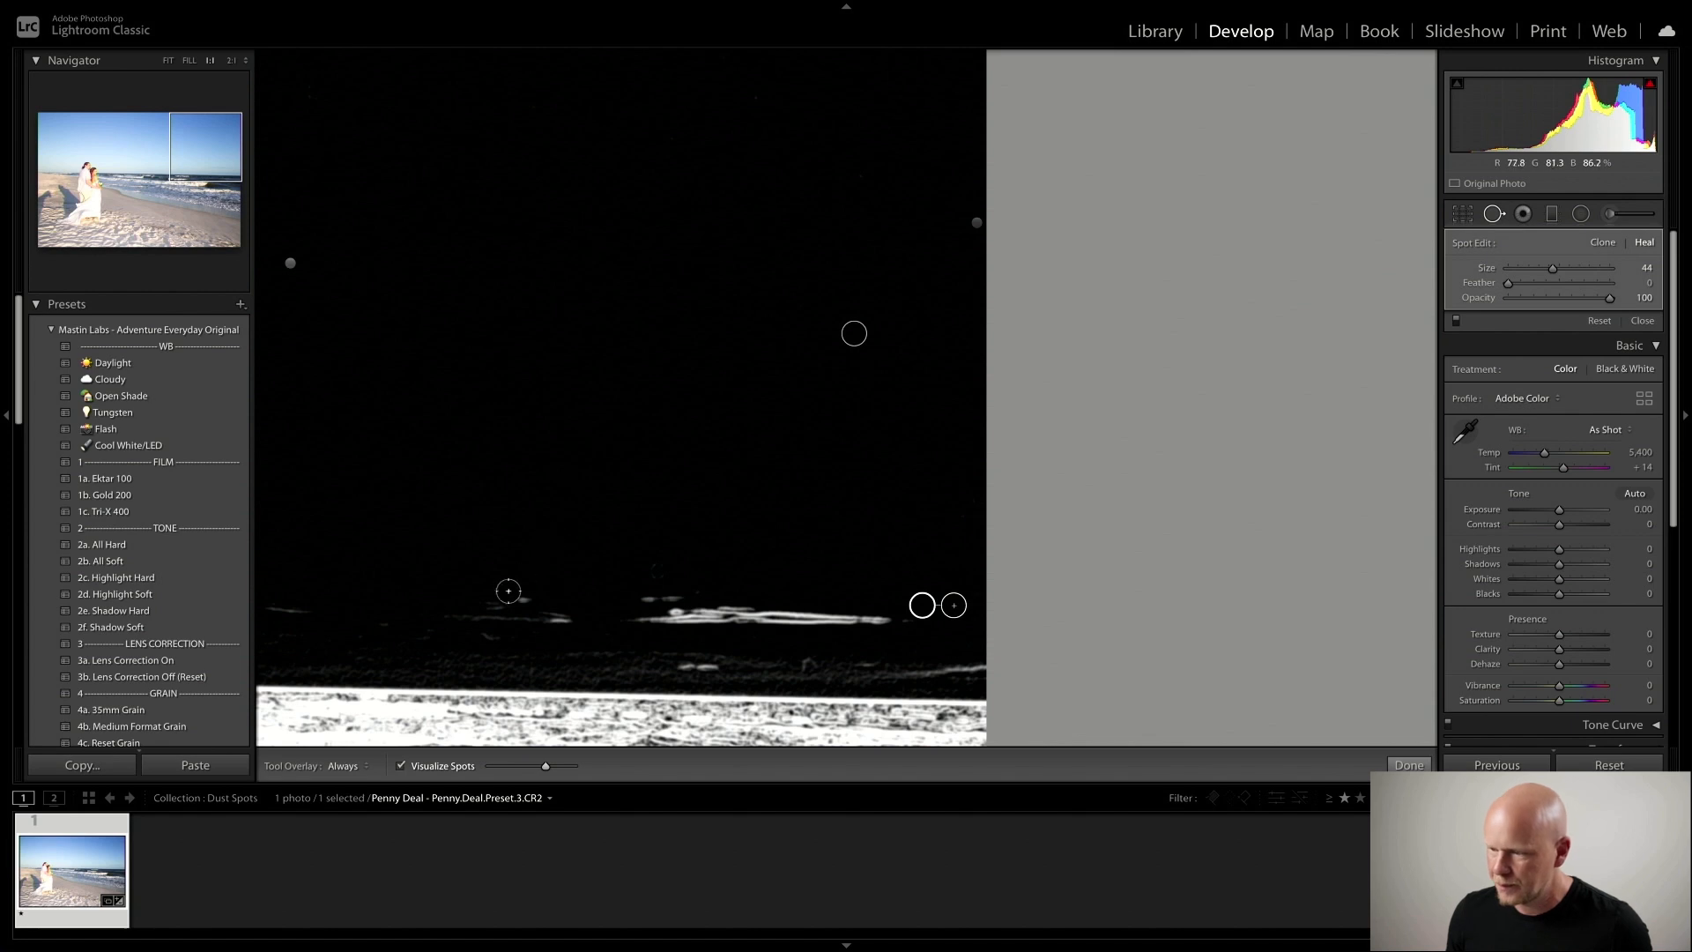
# Turn off Visualize Spots, close Spot Removal and return to the full view of the beach photo
pyautogui.click(401, 767)
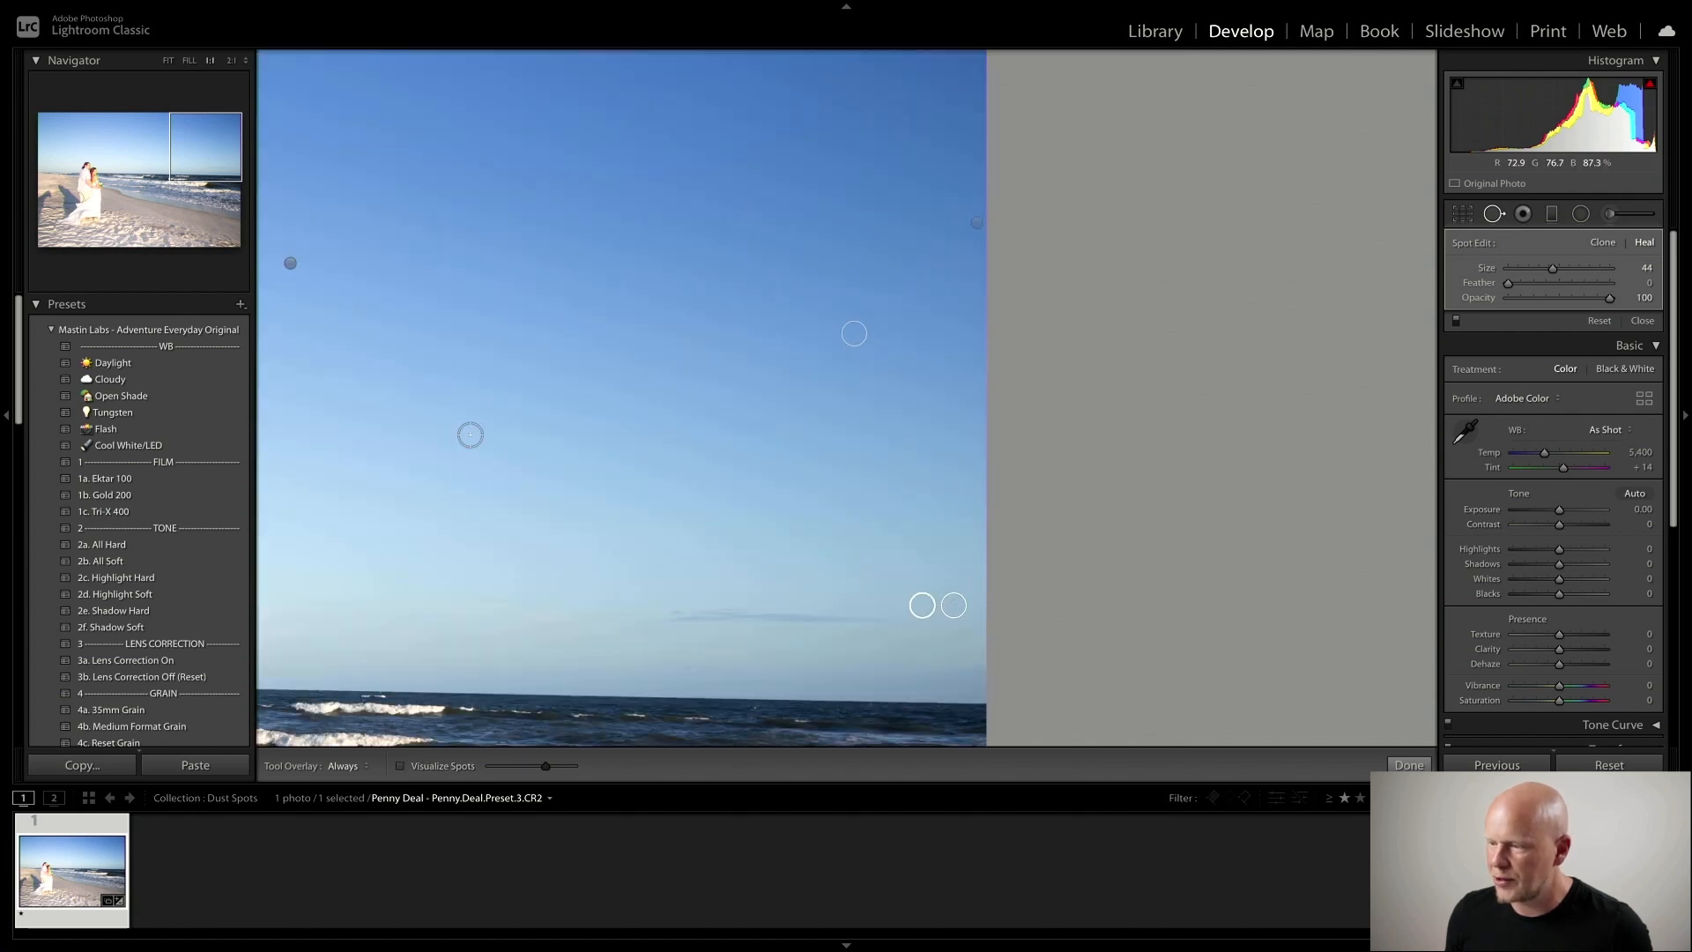
pyautogui.click(1495, 214)
pyautogui.click(435, 326)
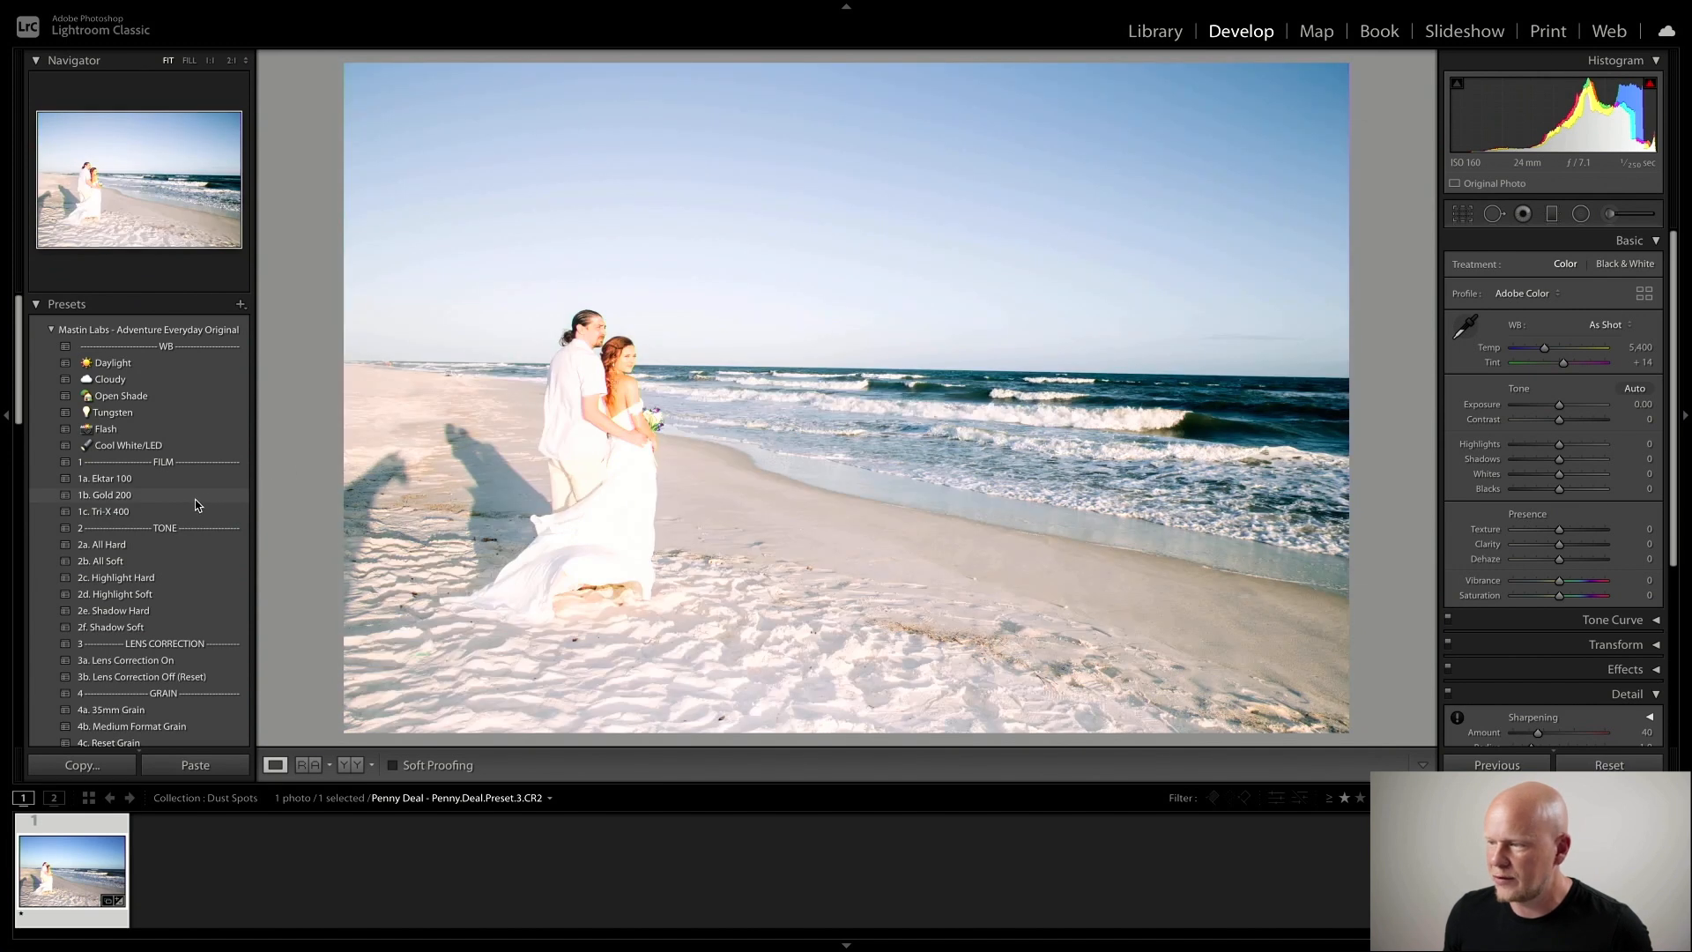
# Apply the Gold 200 film preset, then set exposure to −0.90, temperature to 5,443 and tint to +20
pyautogui.click(138, 496)
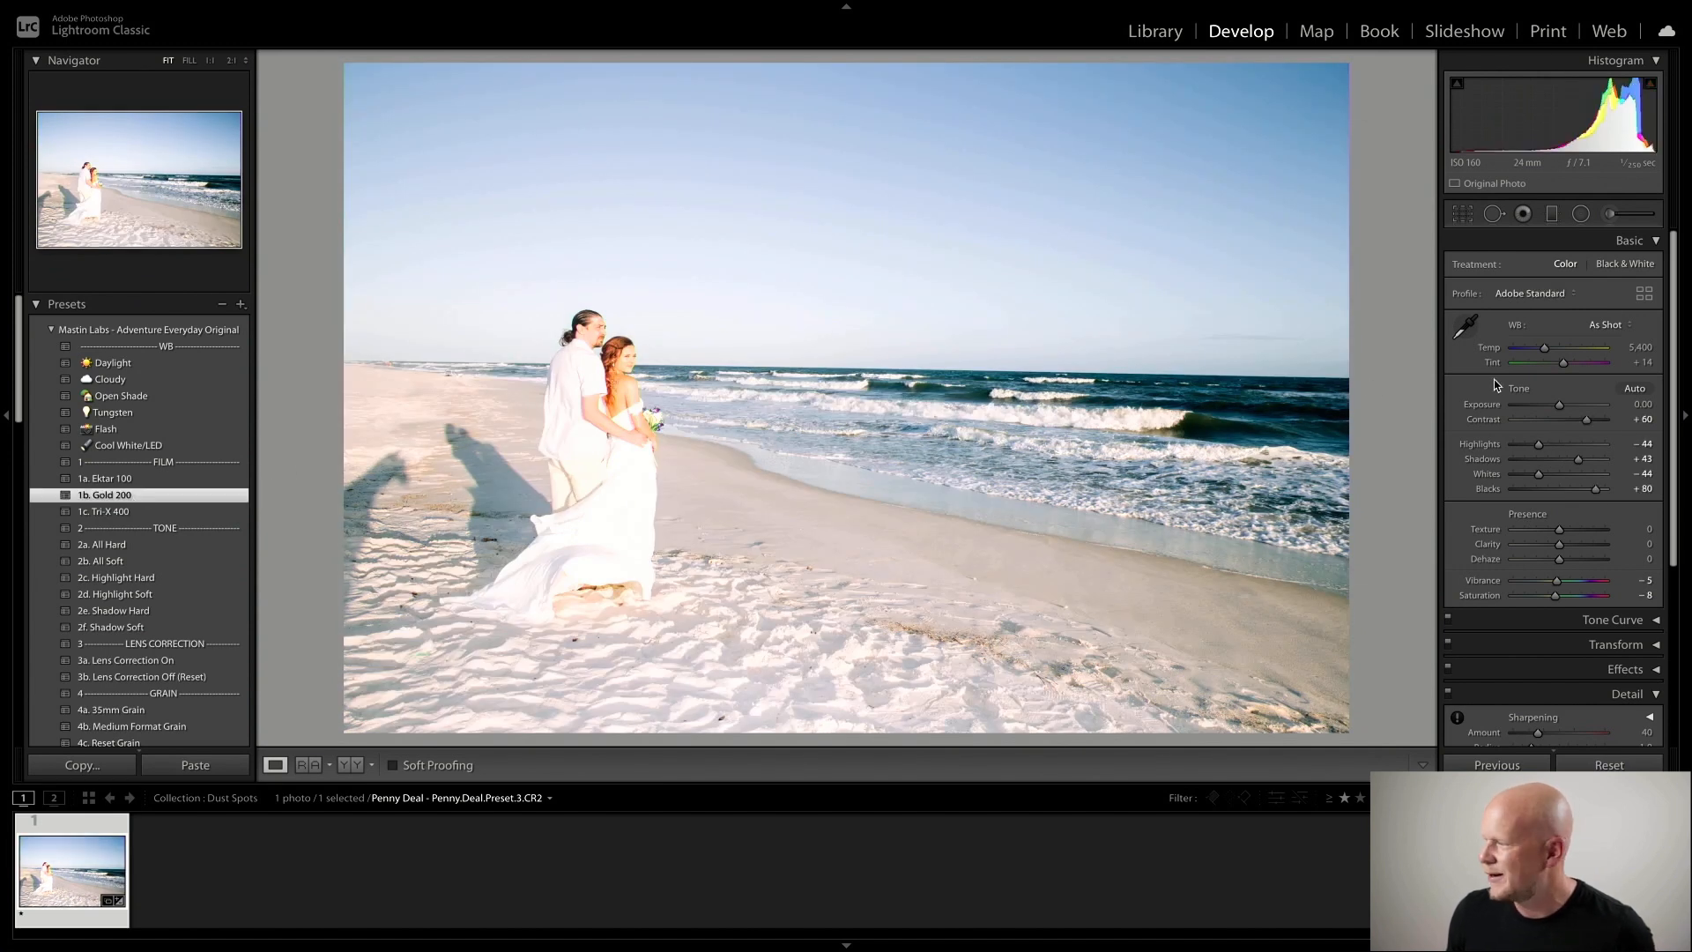
pyautogui.moveTo(1558, 406); pyautogui.dragTo(1551, 408)
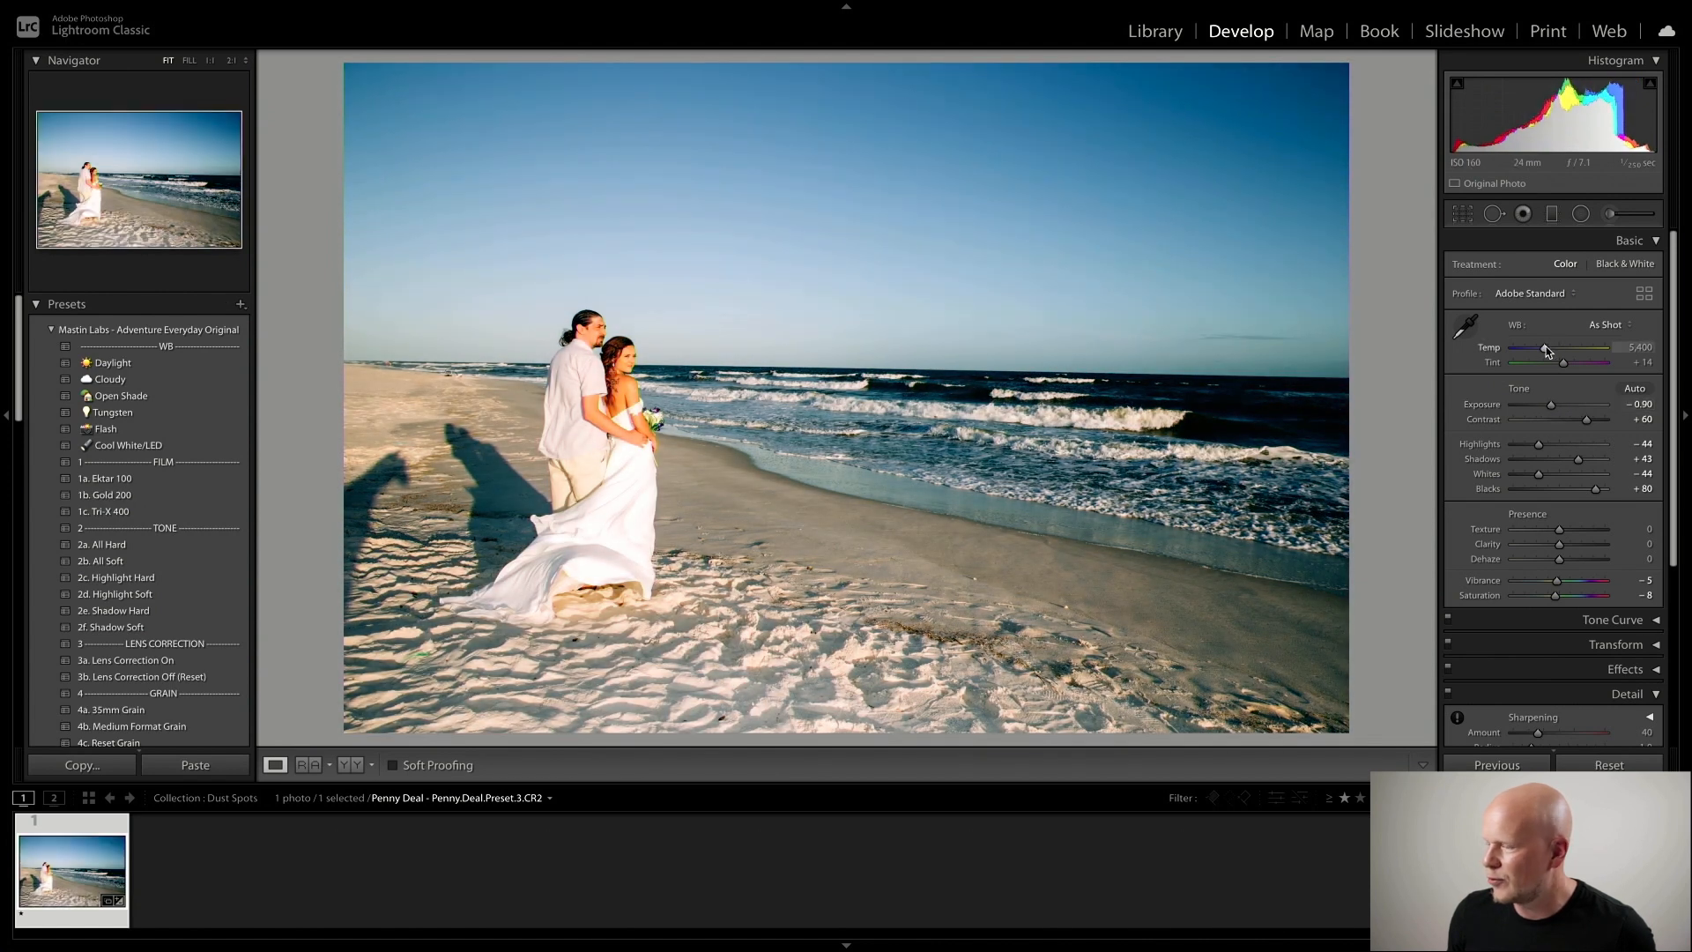
pyautogui.moveTo(1544, 349); pyautogui.dragTo(1568, 369)
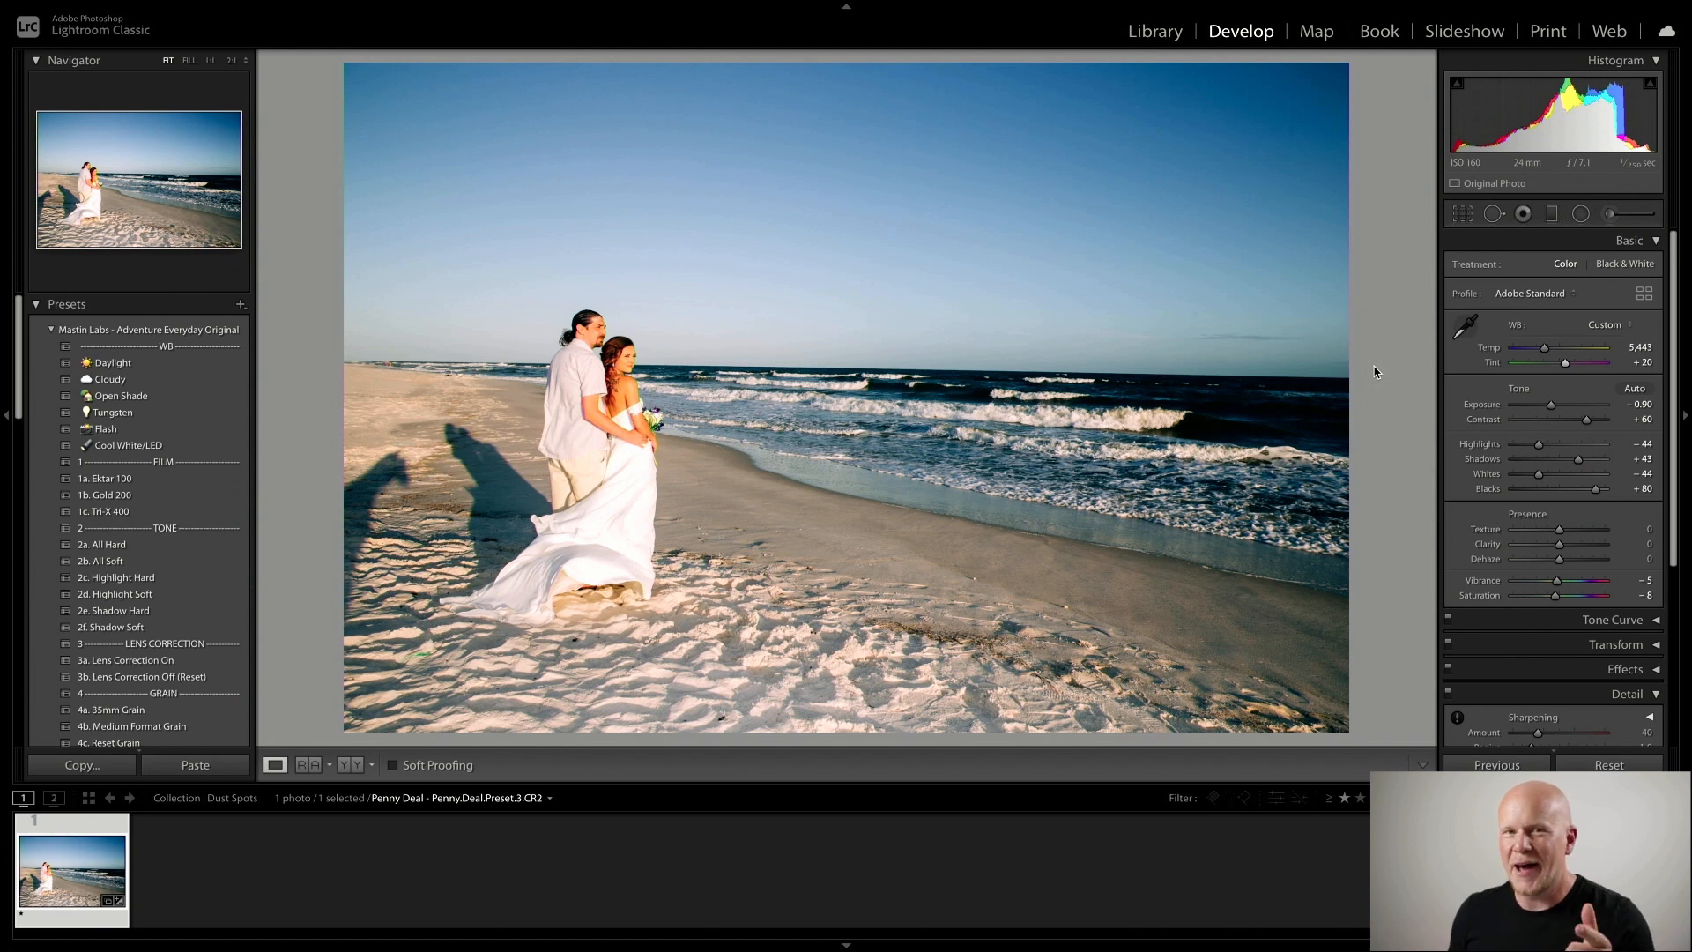
# Open the fourth photo of the Gradient collection, the couple on the desert road, in the Develop module
pyautogui.click(1163, 30)
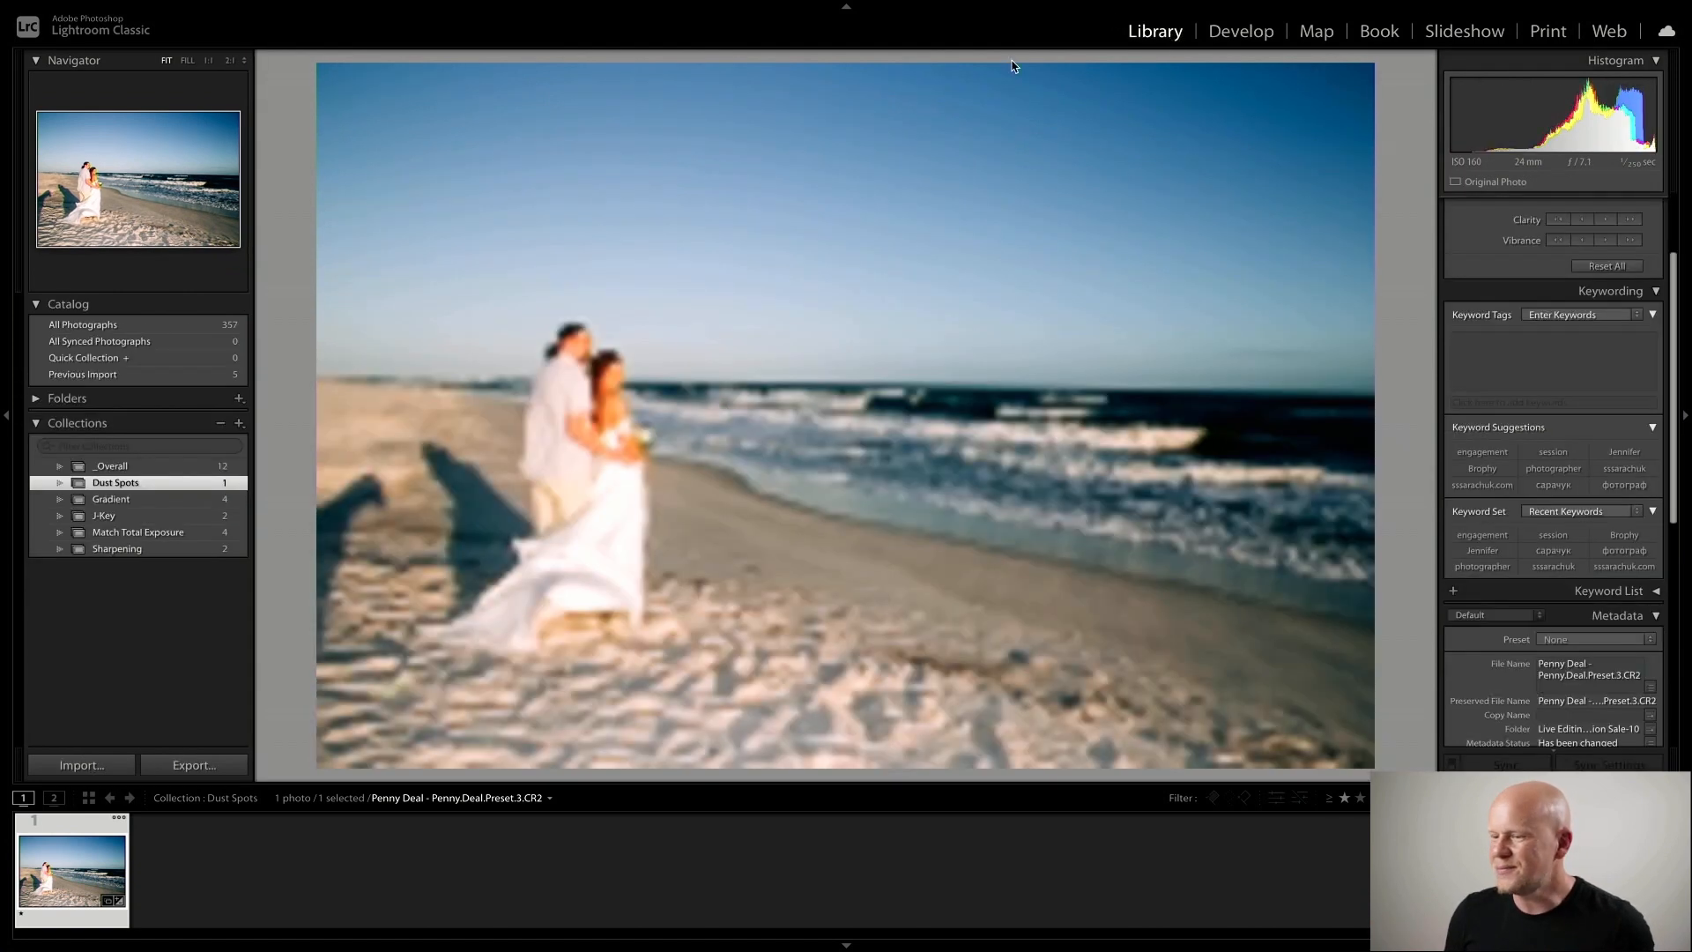
pyautogui.click(172, 499)
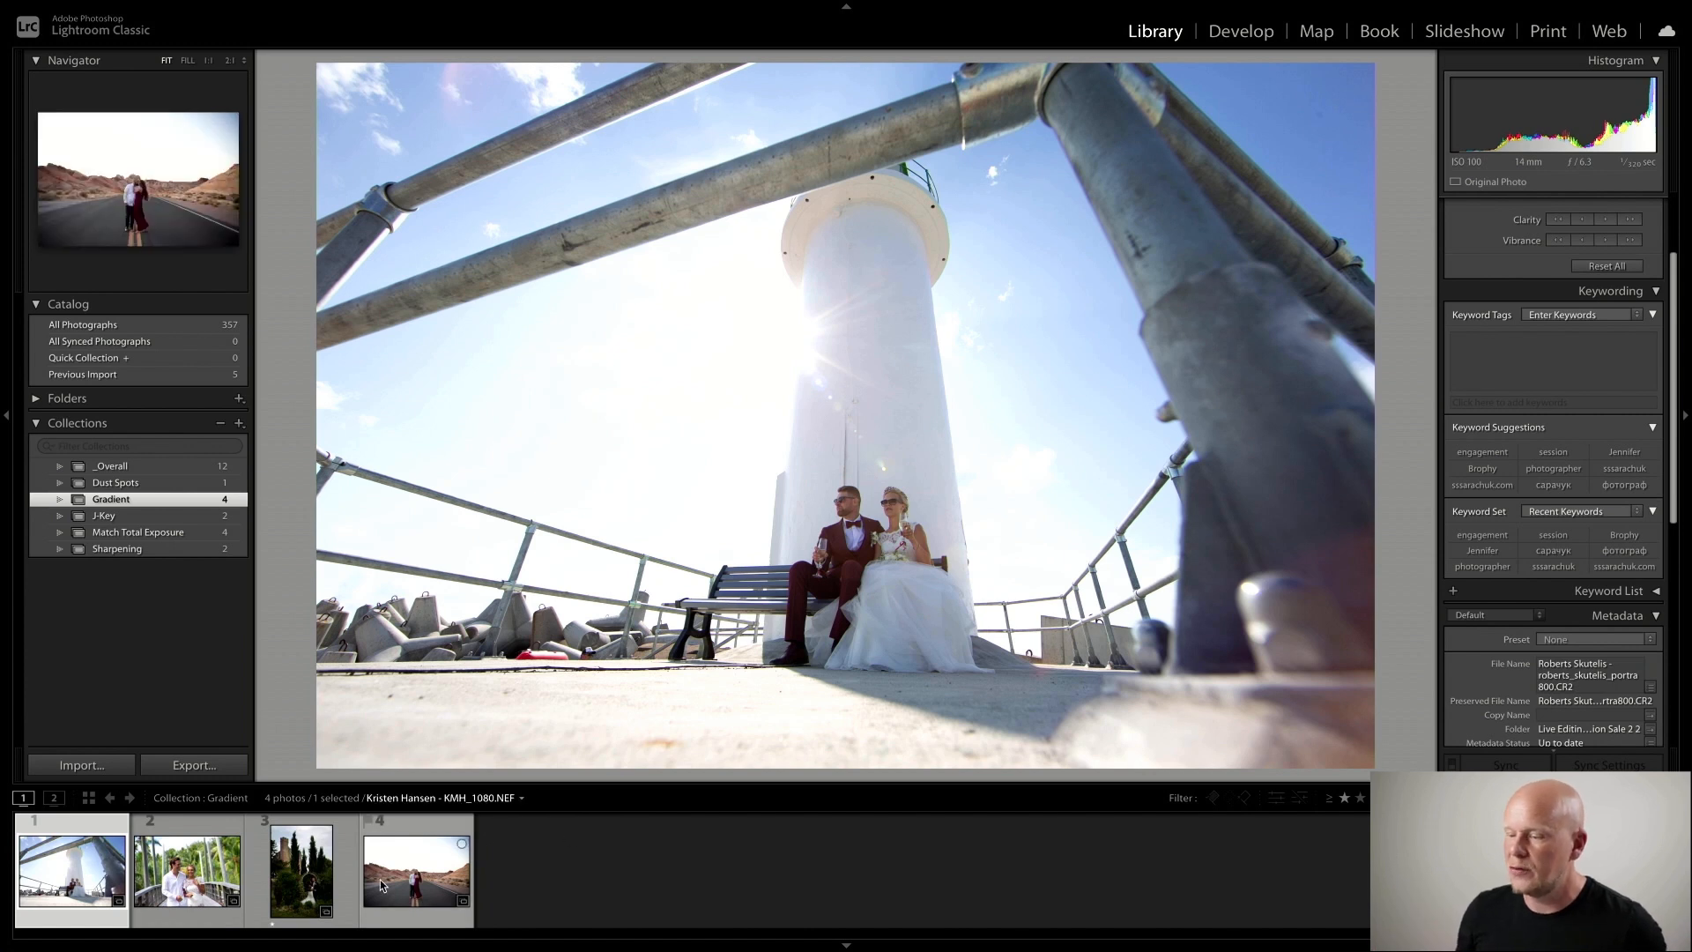
pyautogui.click(417, 872)
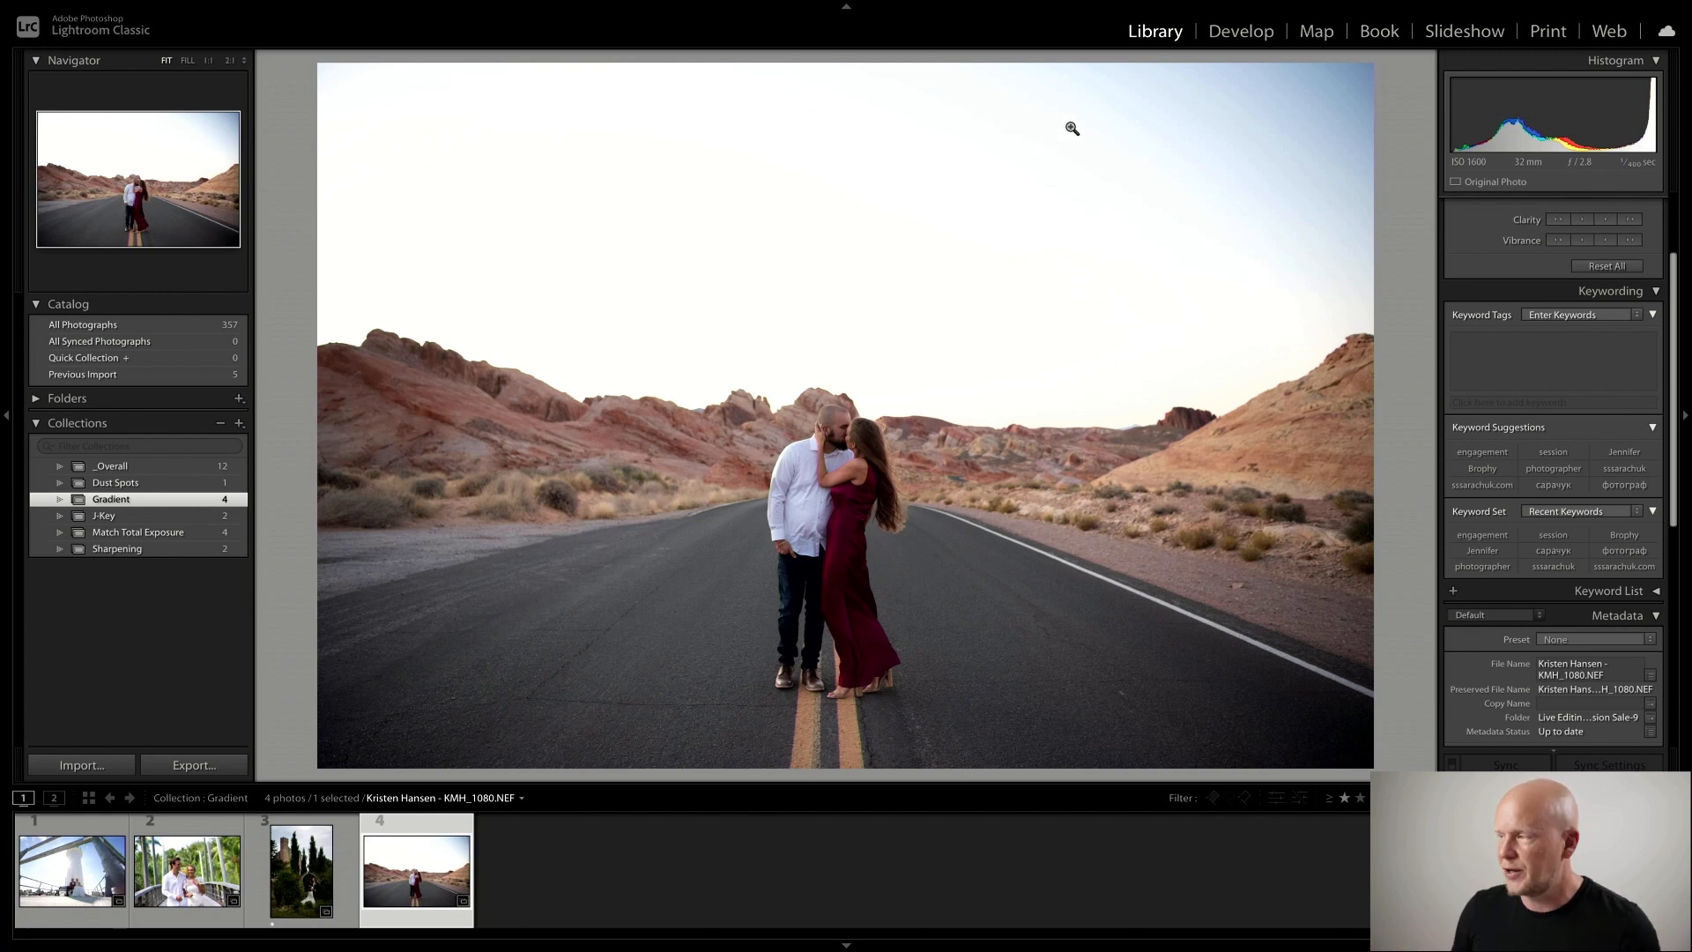
pyautogui.click(1241, 31)
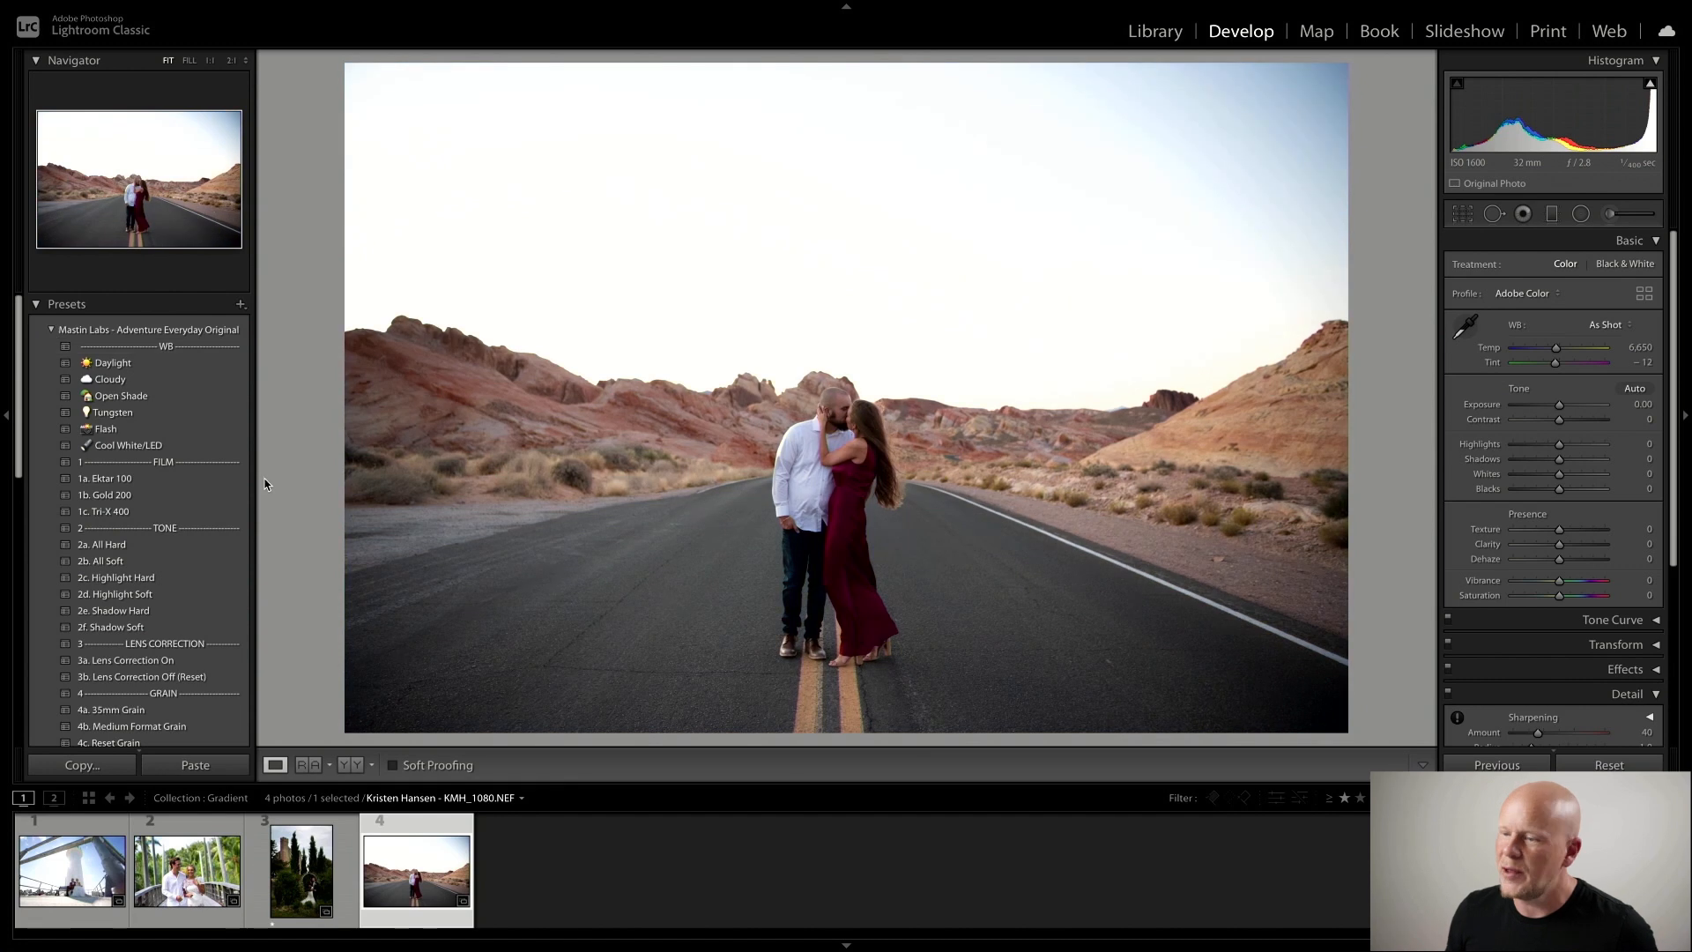
# Apply the Ektar 100 and Lens Correction On presets to the desert photo and set its exposure to −0.40
pyautogui.click(105, 478)
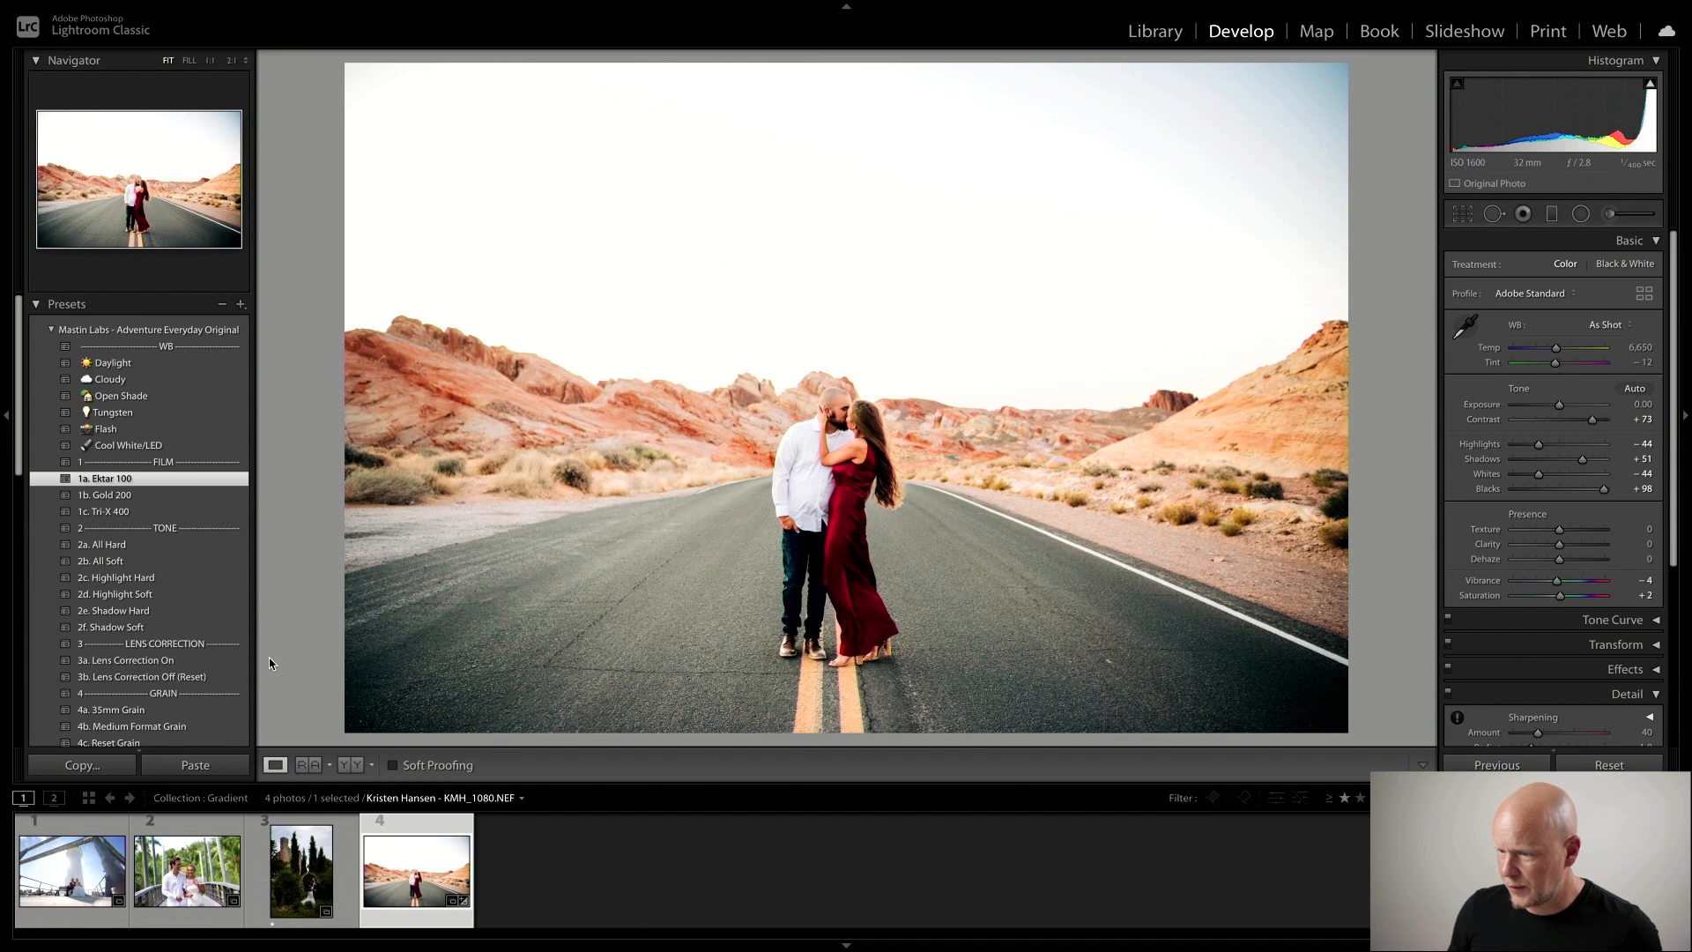
pyautogui.click(203, 663)
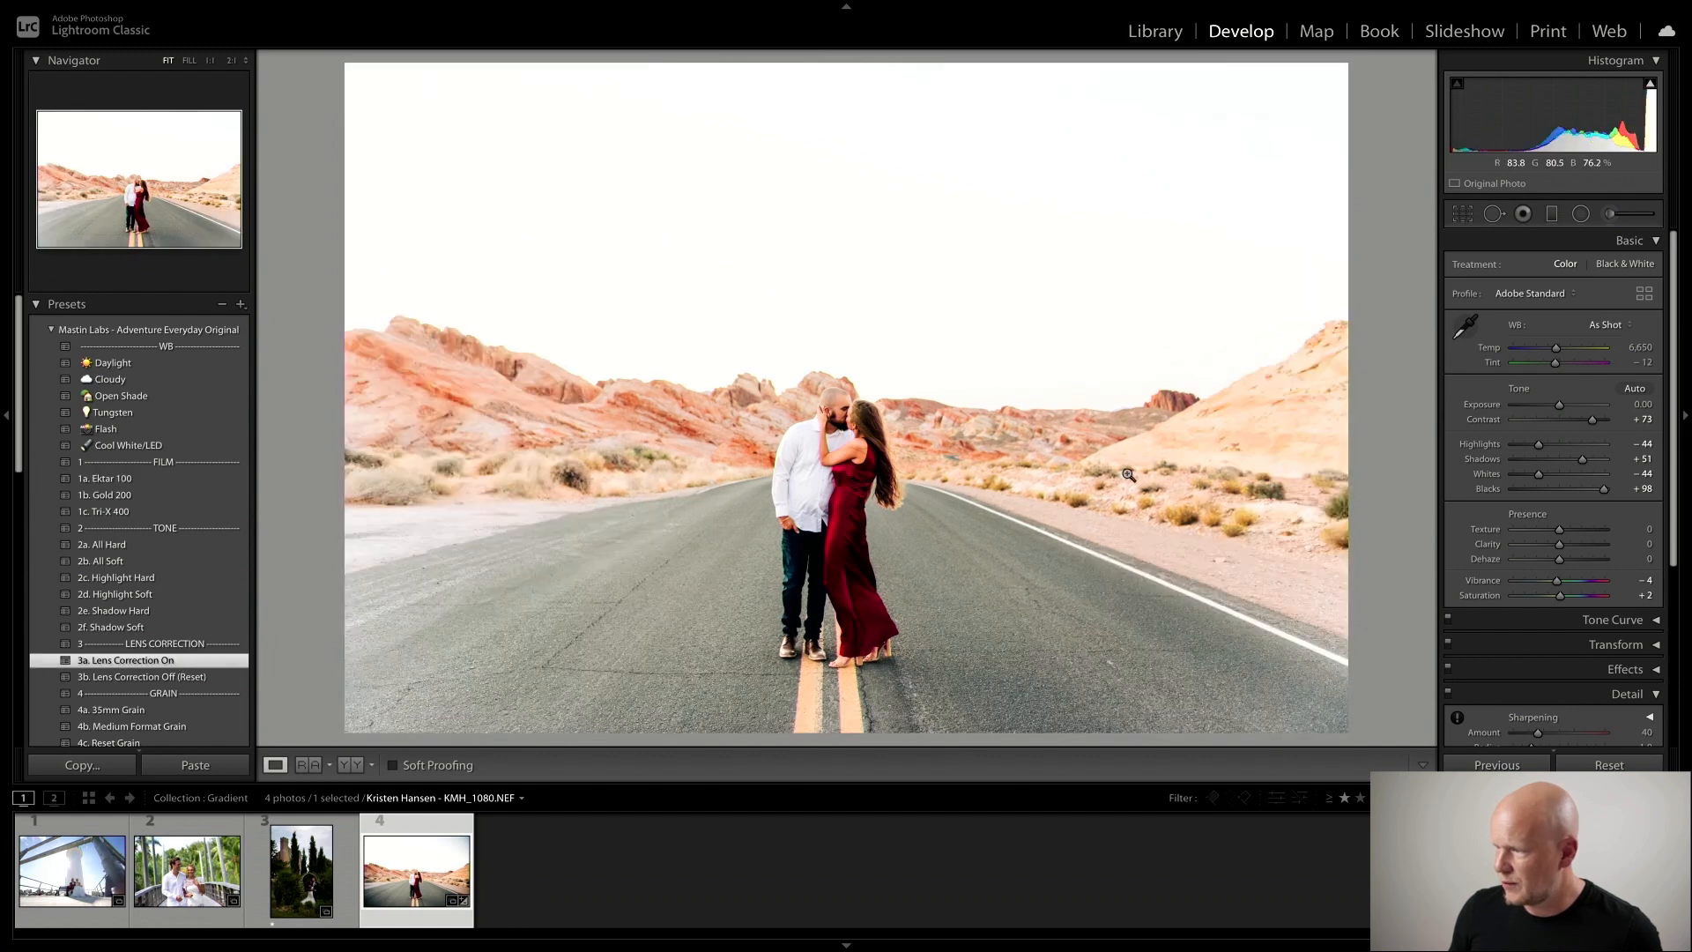
pyautogui.moveTo(1558, 400); pyautogui.dragTo(1557, 405)
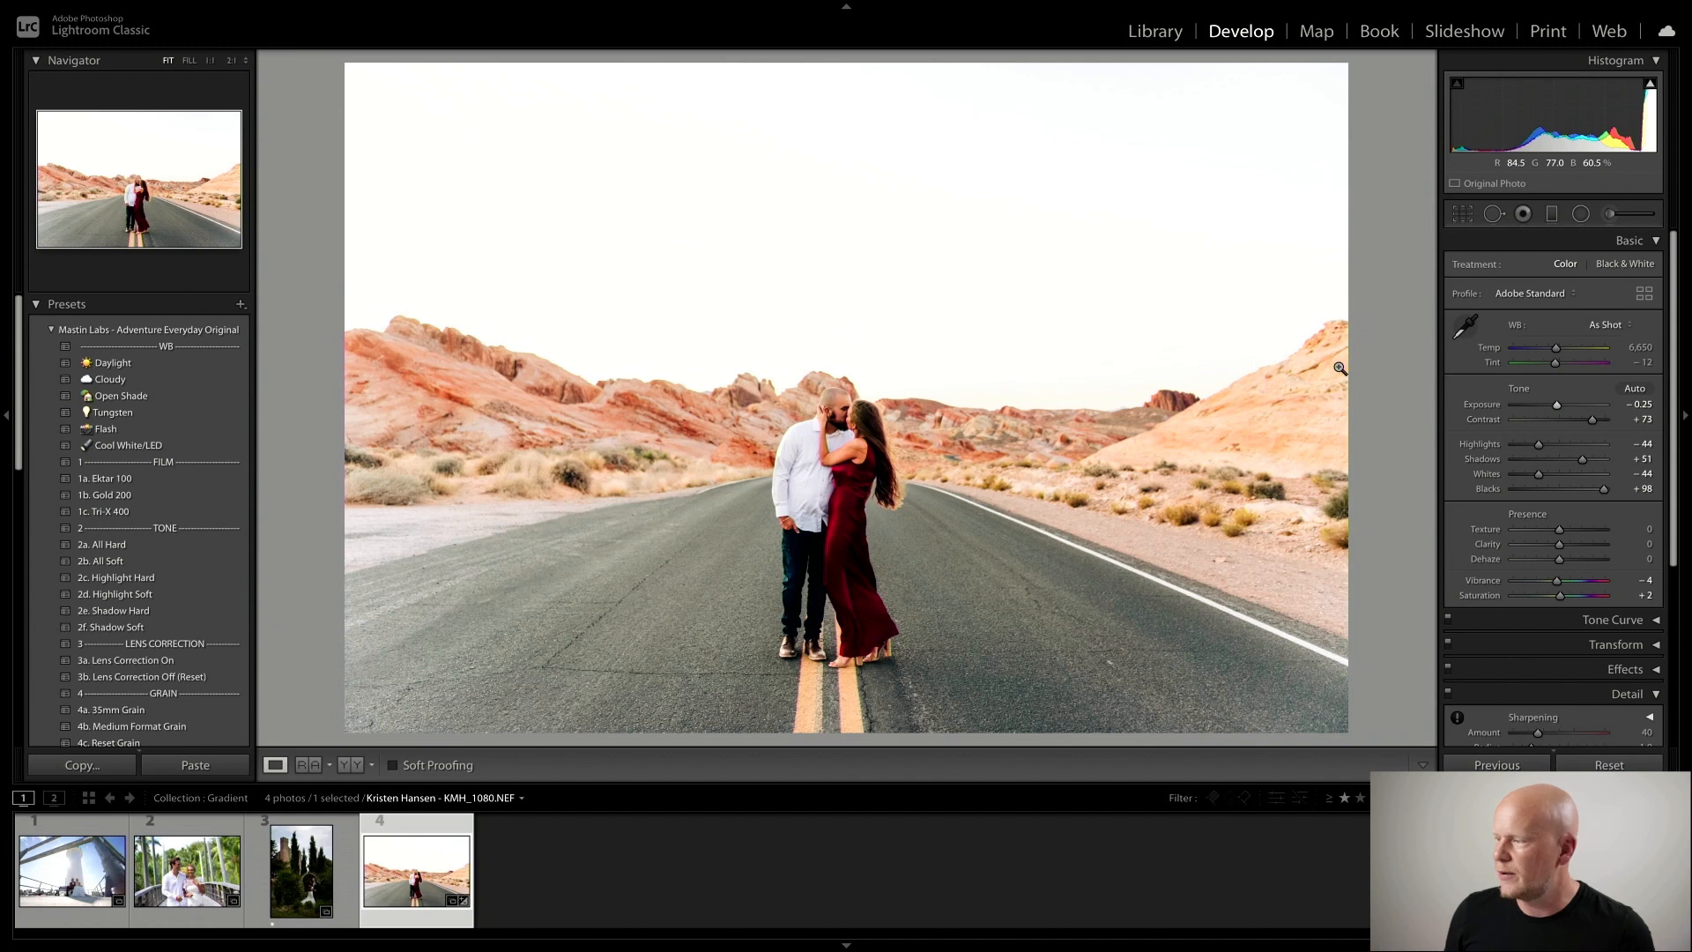
pyautogui.moveTo(1555, 406); pyautogui.dragTo(1553, 407)
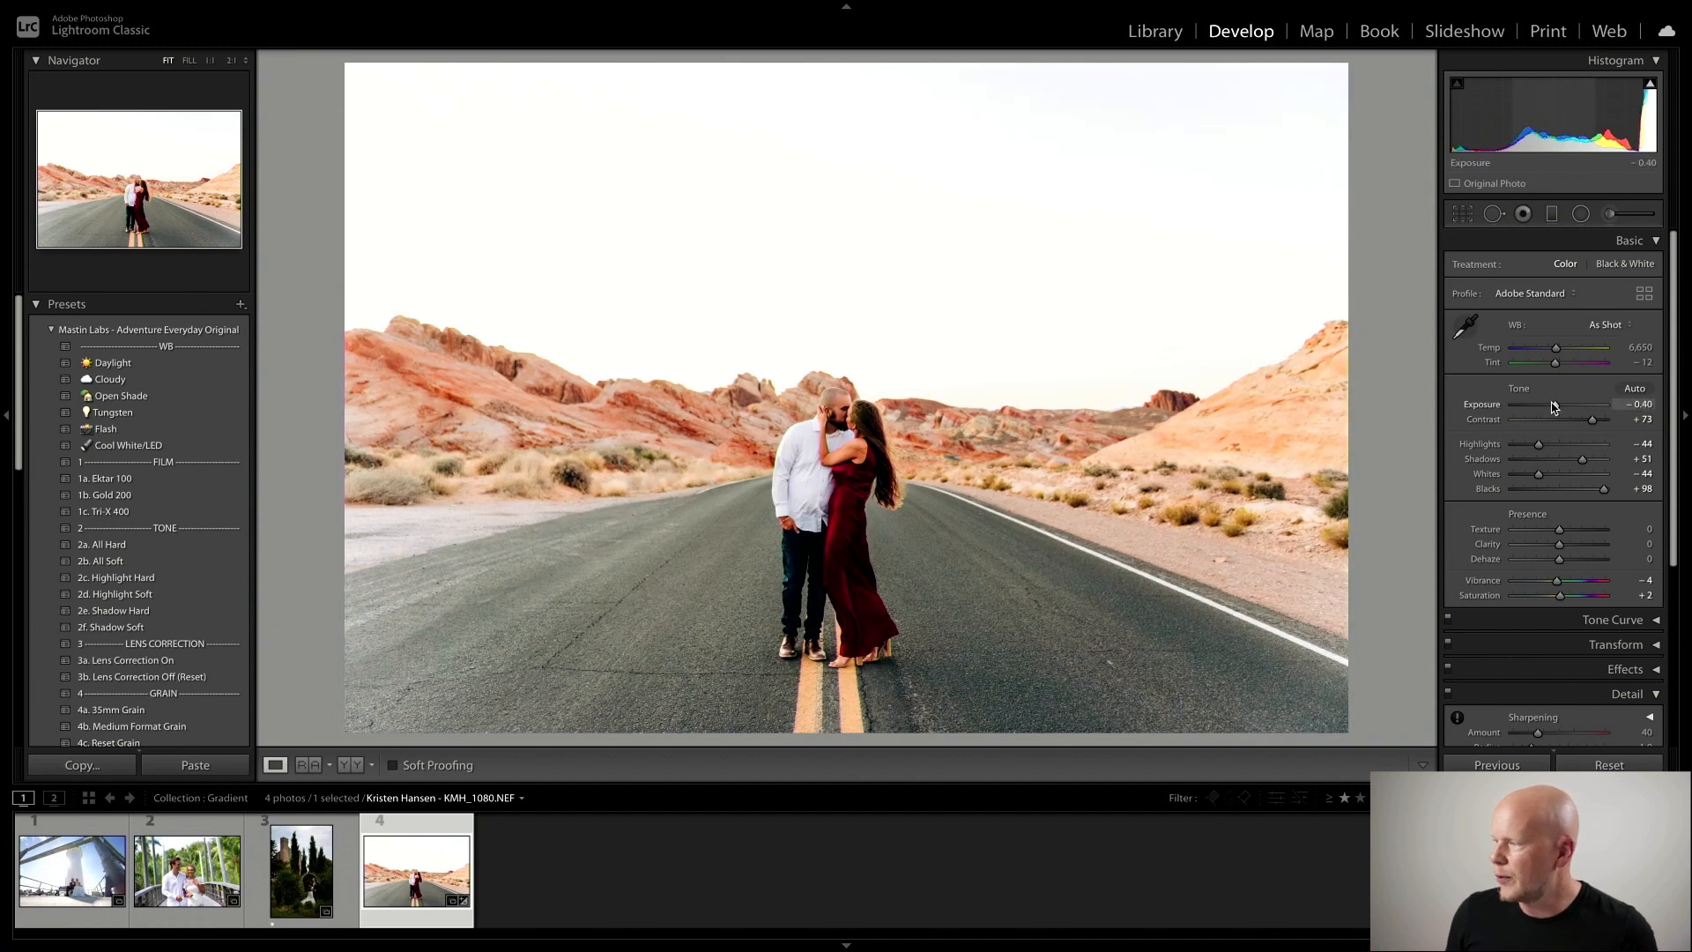
# Add a graduated filter with exposure −0.66 over the sky, tilted slightly and positioned so it fades out across the mountains
pyautogui.click(1552, 215)
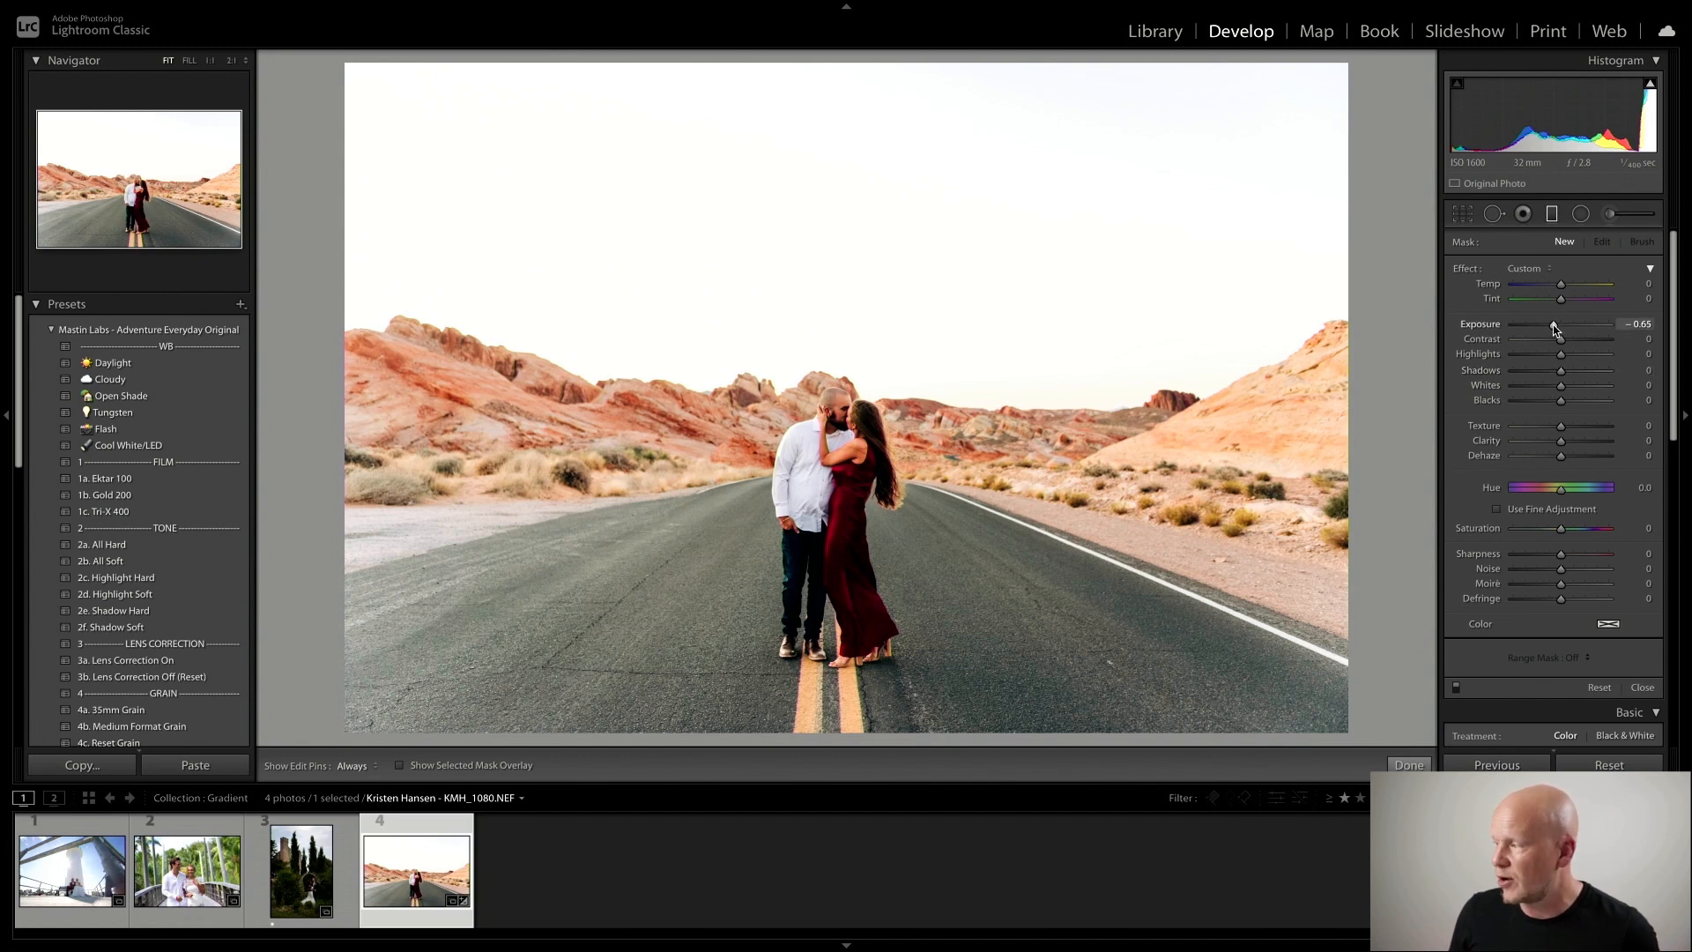
pyautogui.moveTo(851, 238); pyautogui.dragTo(852, 356)
pyautogui.moveTo(852, 356)
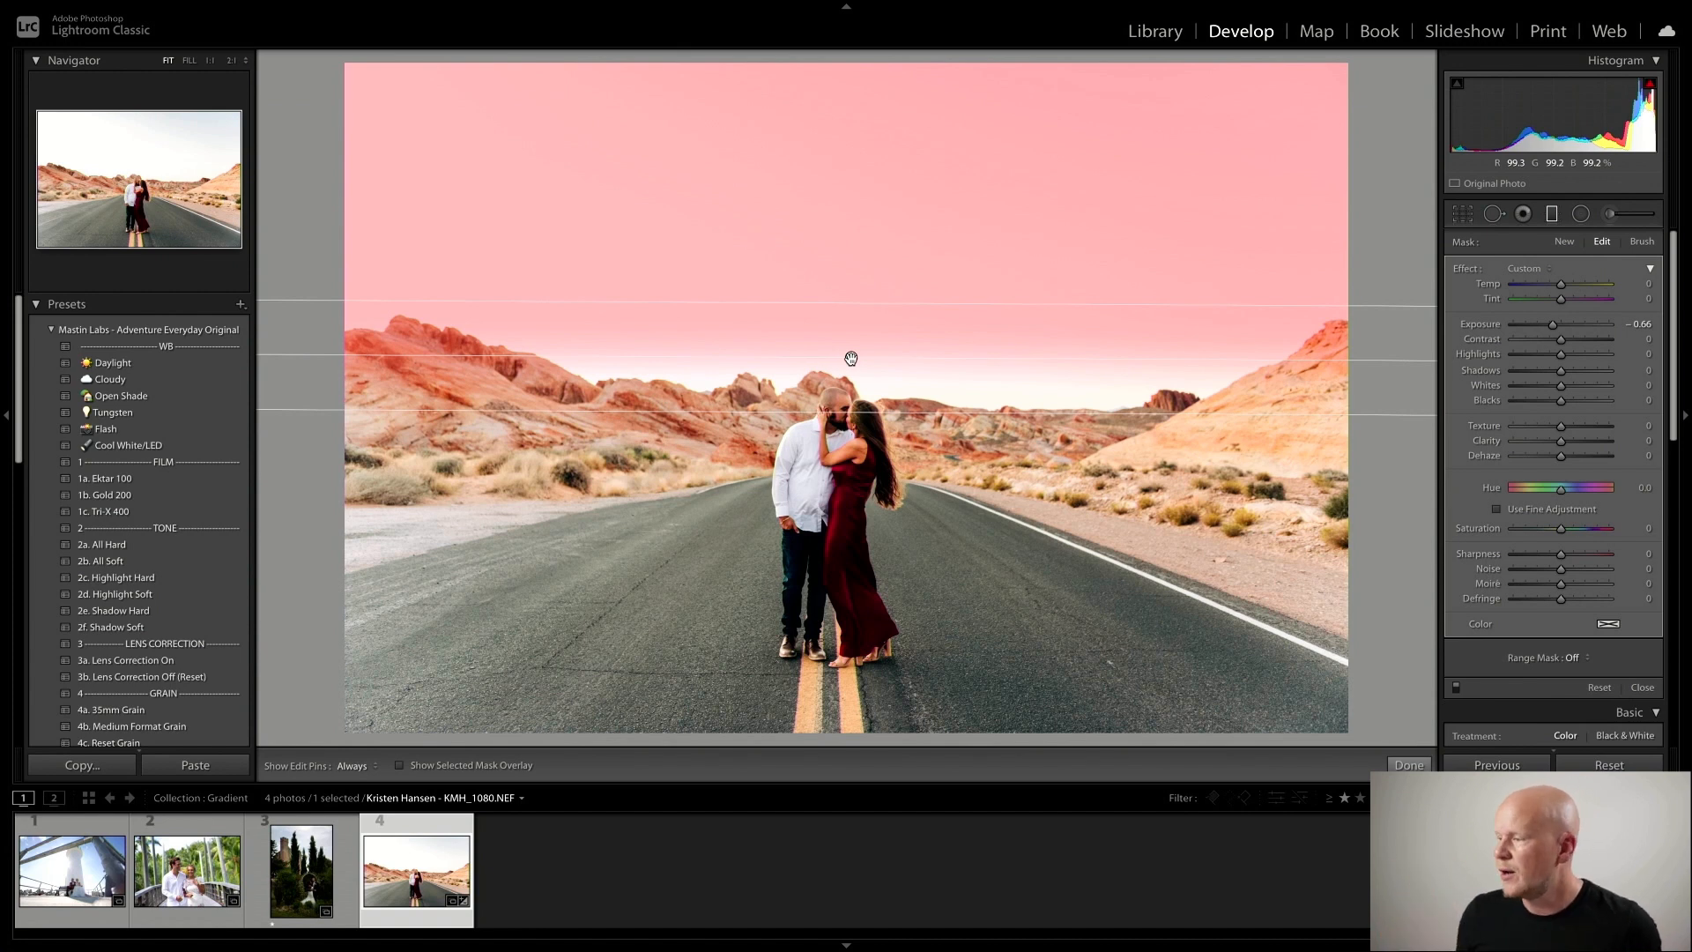
pyautogui.moveTo(1095, 359)
pyautogui.mouseDown()
pyautogui.moveTo(1092, 310)
pyautogui.moveTo(1091, 366)
pyautogui.mouseUp()
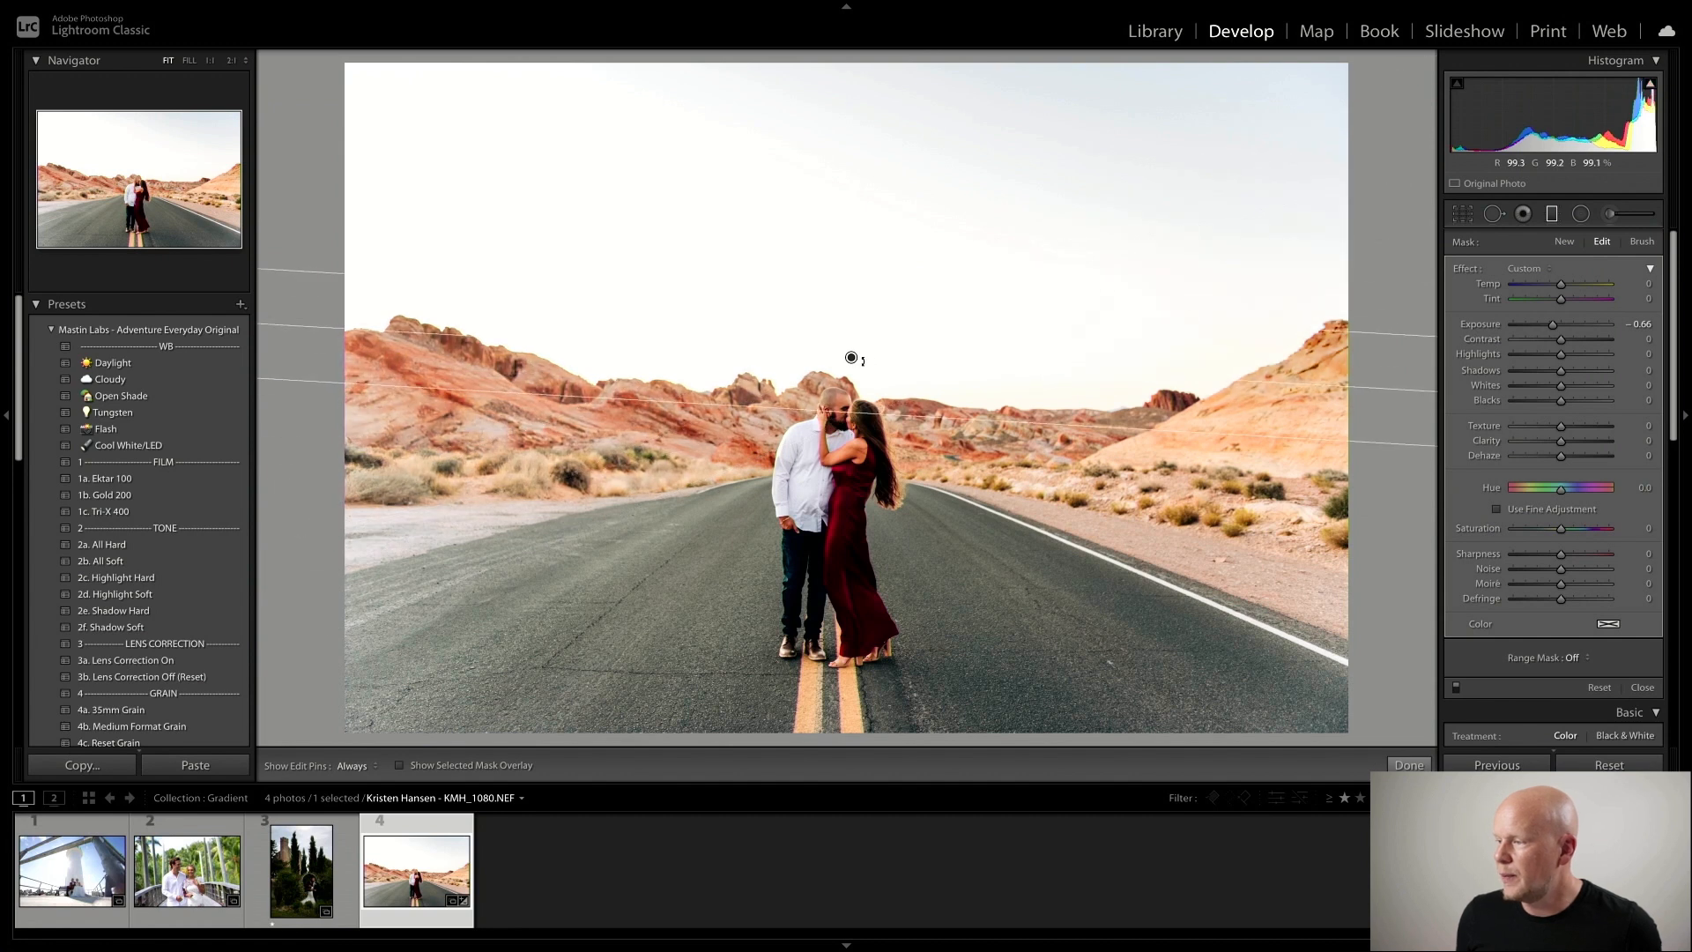
pyautogui.moveTo(851, 359); pyautogui.dragTo(850, 365)
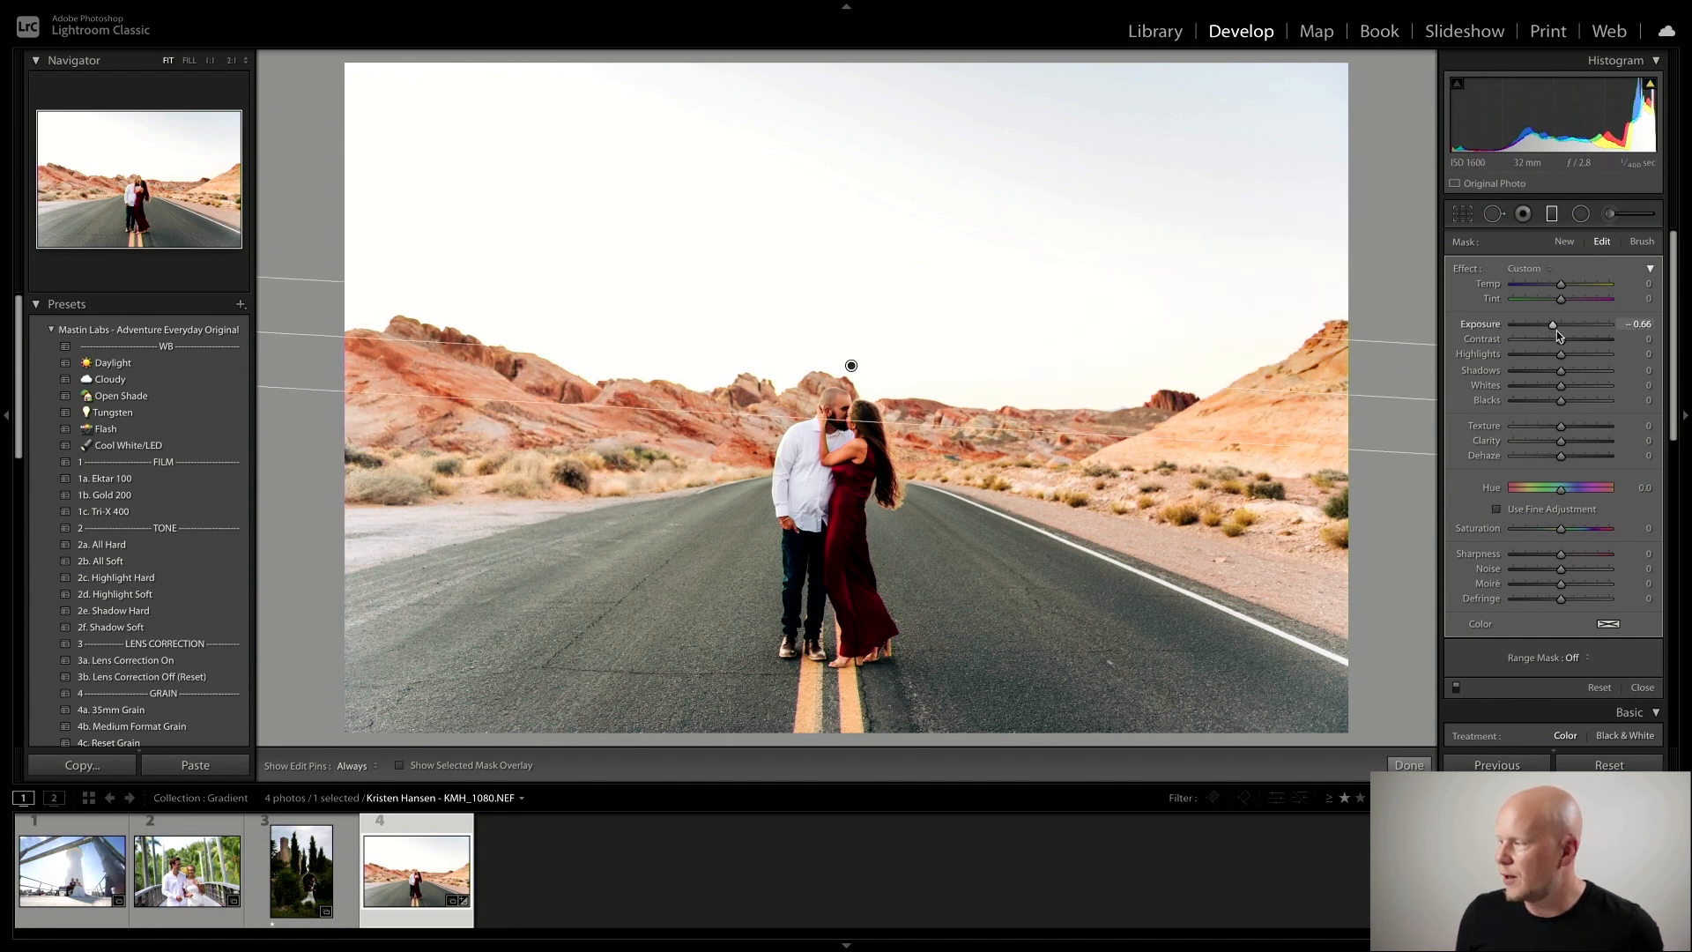
# Set the sky graduated filter's exposure to −1.73 and whites to −26, and nudge its position and tilt slightly over the mountains
pyautogui.moveTo(1552, 326); pyautogui.dragTo(1540, 325)
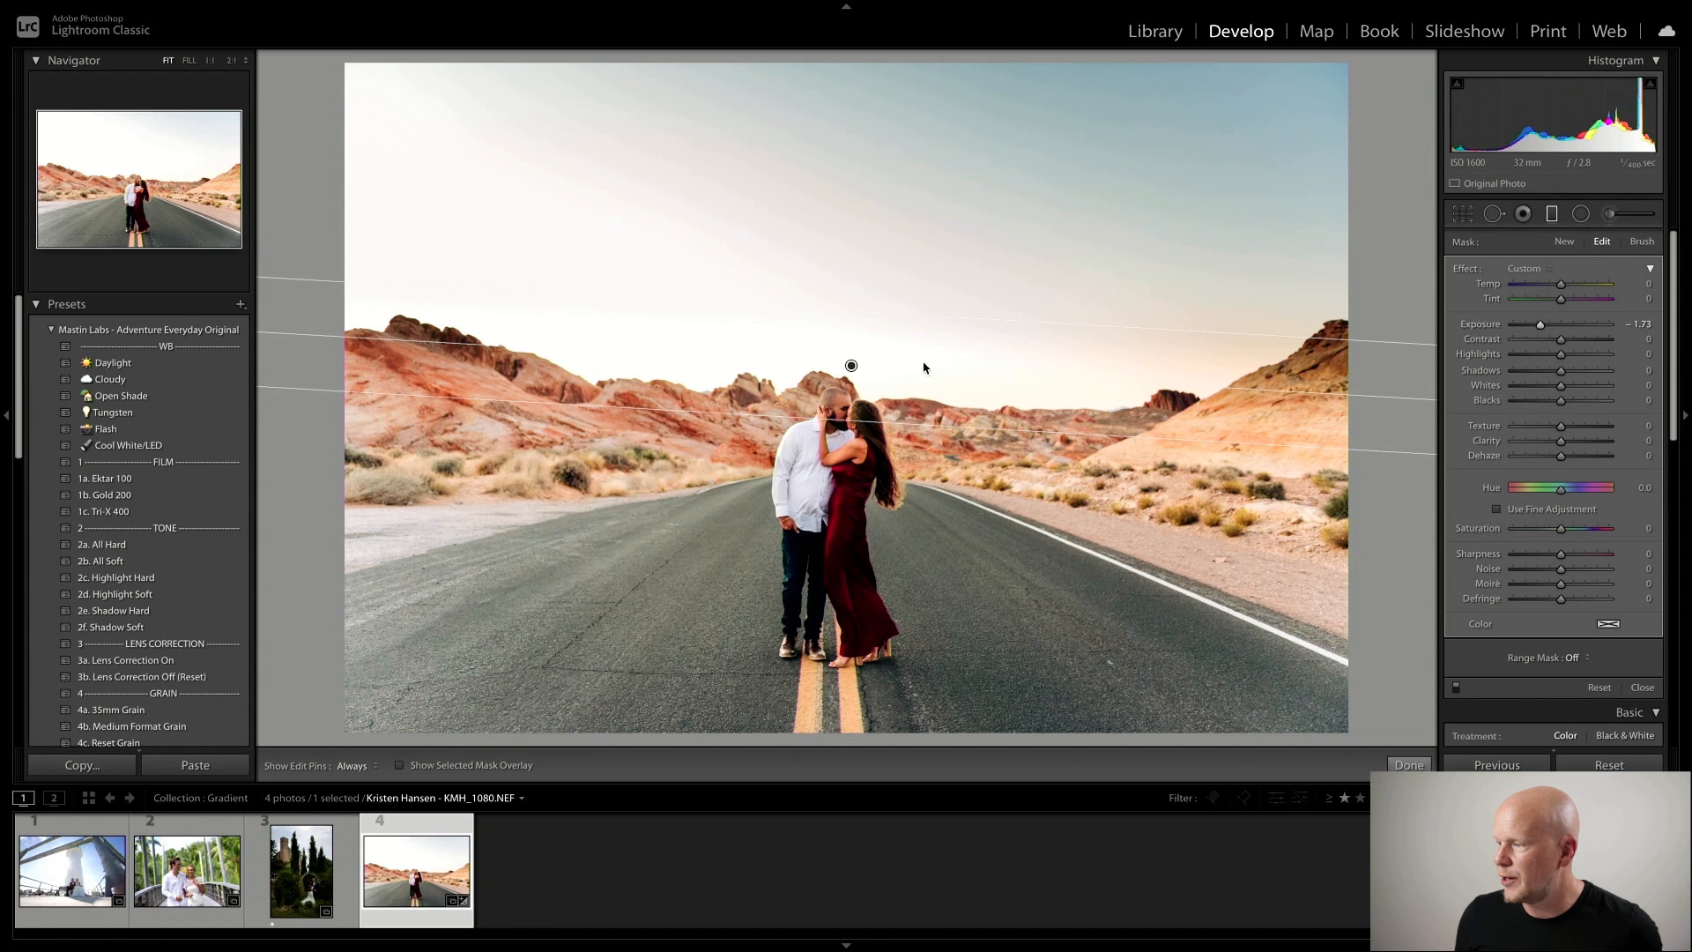
pyautogui.moveTo(852, 366); pyautogui.dragTo(852, 369)
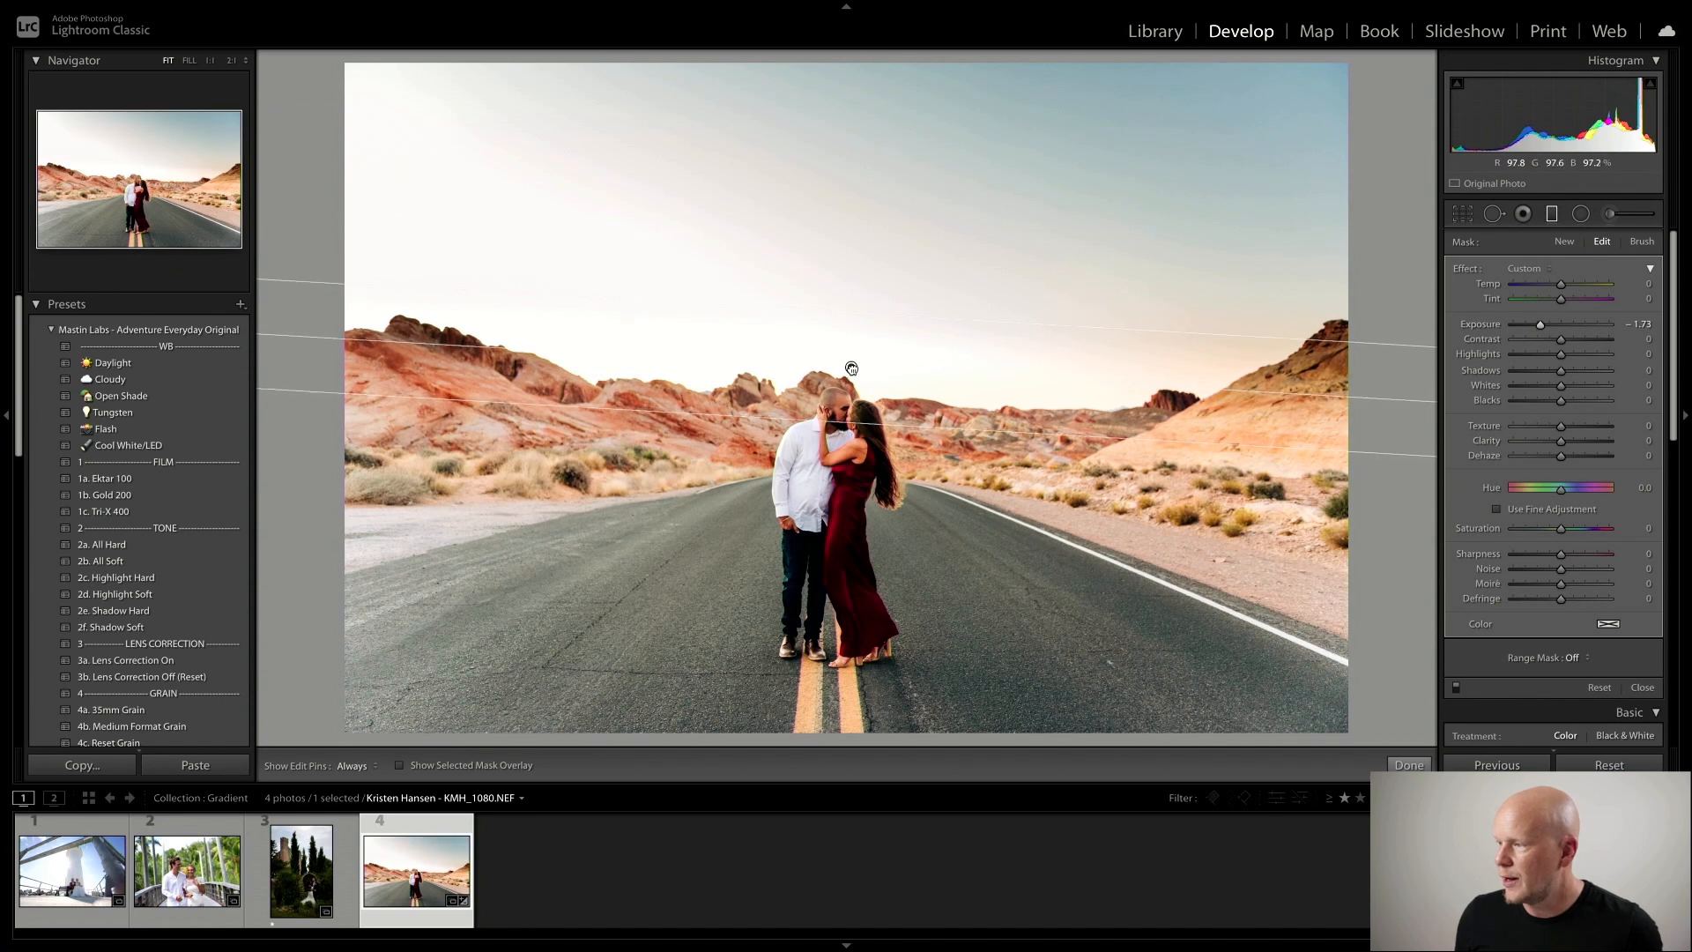
pyautogui.click(1548, 385)
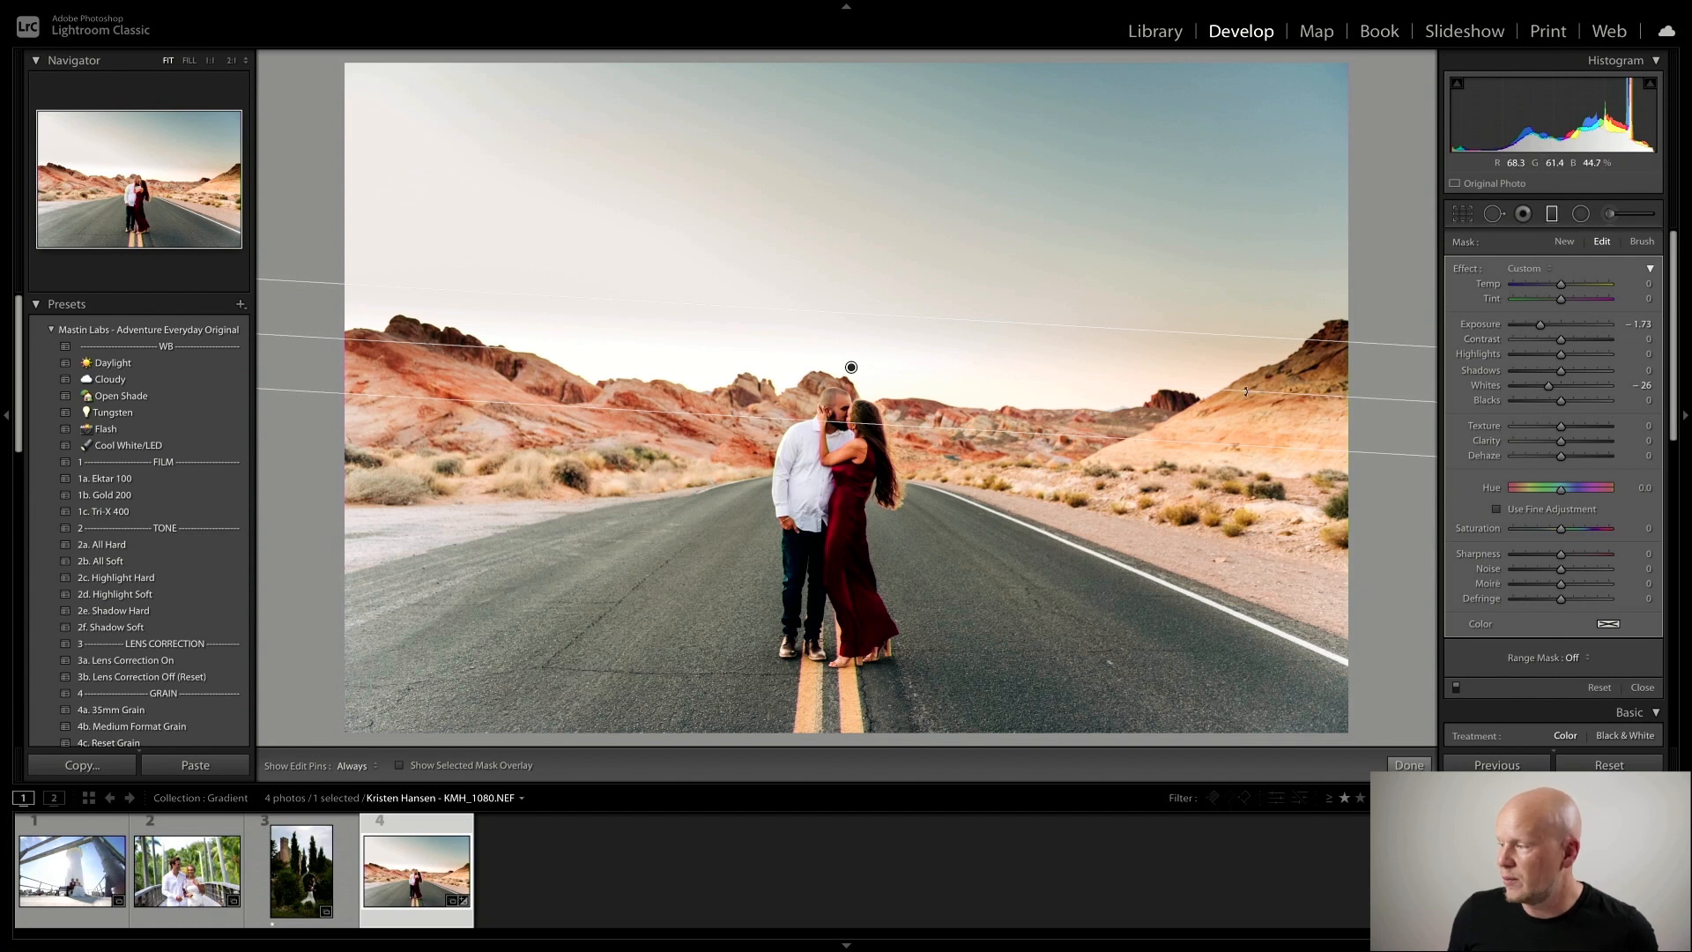
pyautogui.moveTo(1245, 391); pyautogui.dragTo(1244, 386)
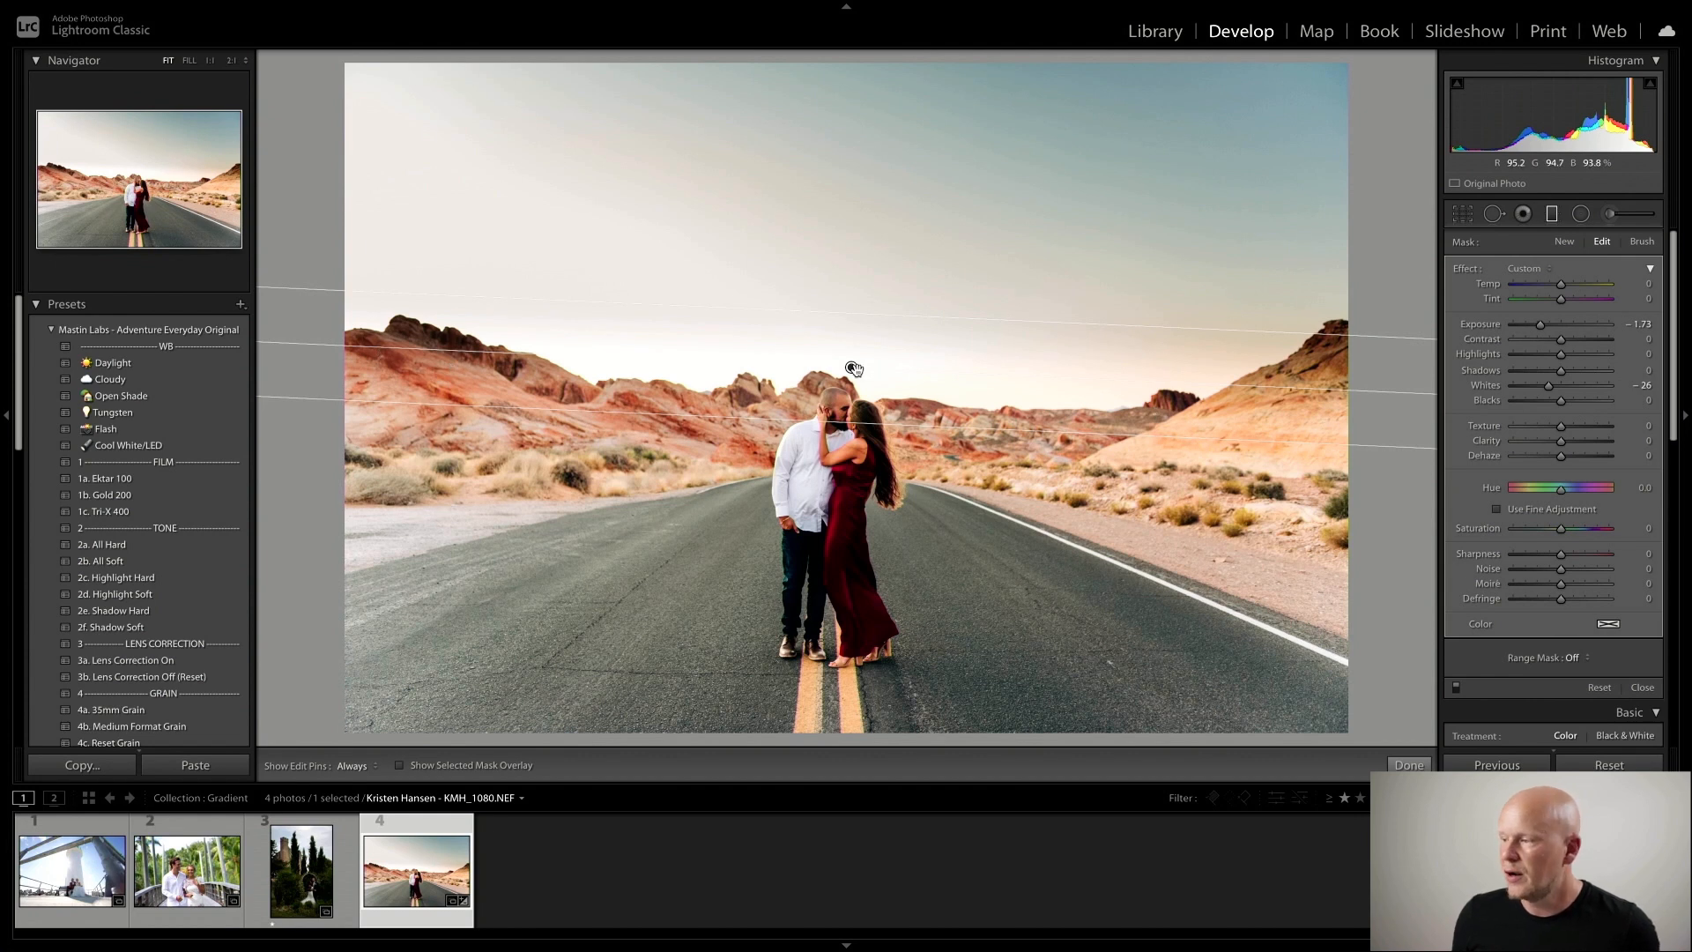
# Move the graduated filter up so that its centre line sits in the sky above the mountain tops
pyautogui.moveTo(853, 368); pyautogui.dragTo(854, 457)
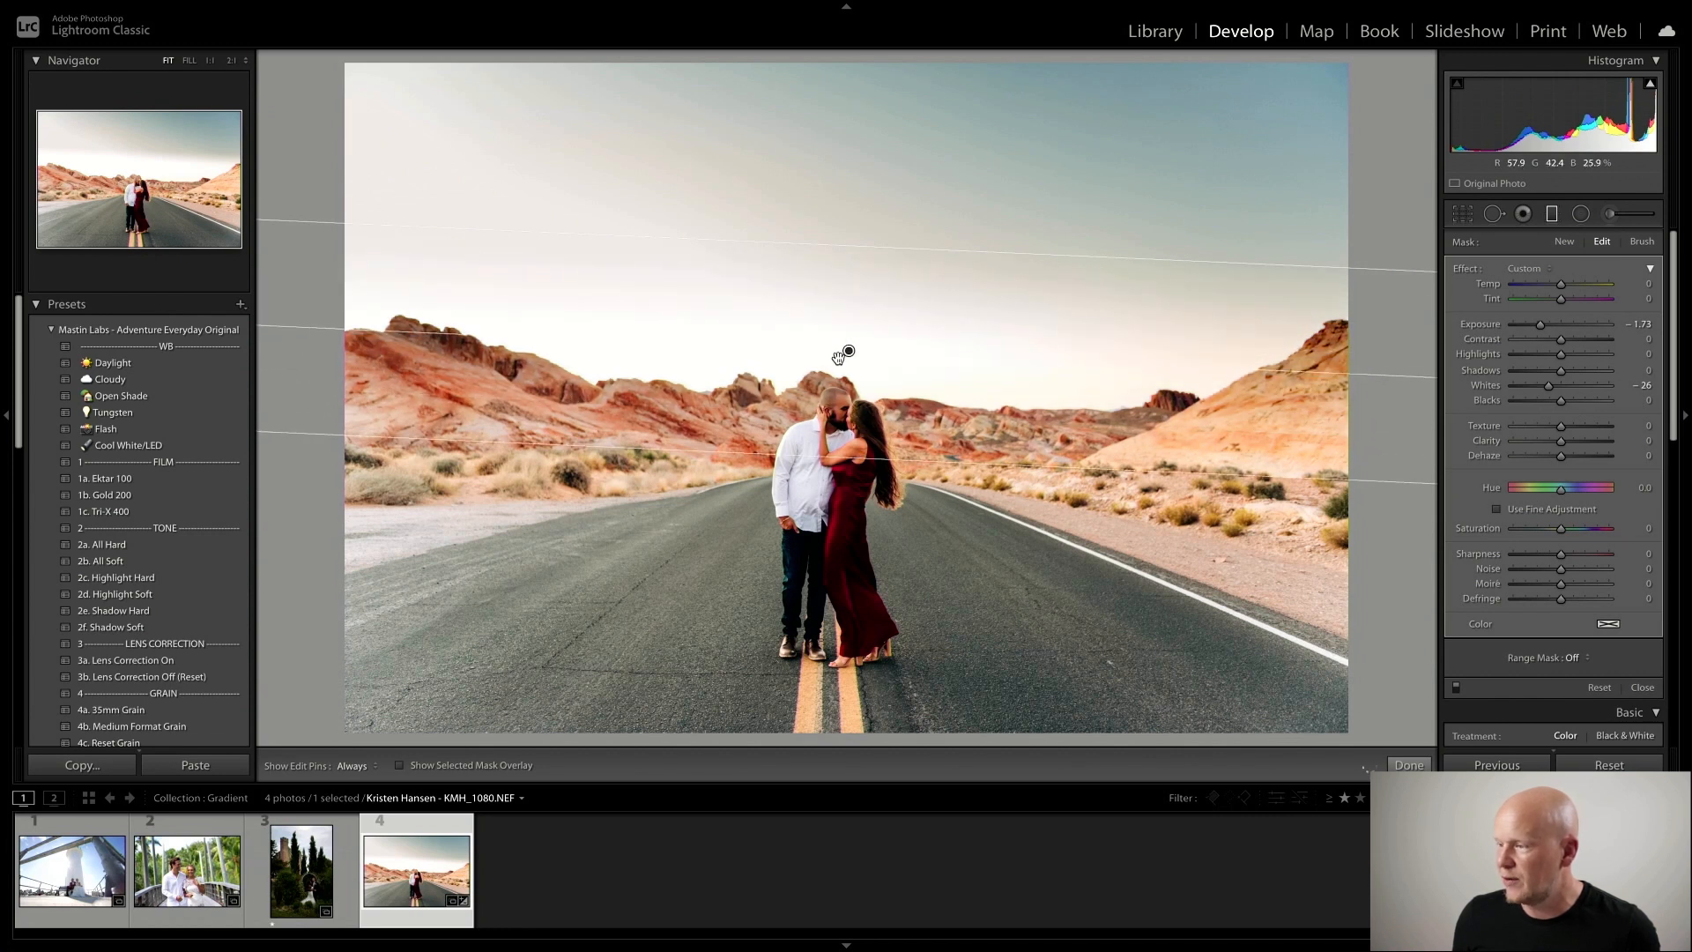
pyautogui.moveTo(848, 352); pyautogui.dragTo(849, 306)
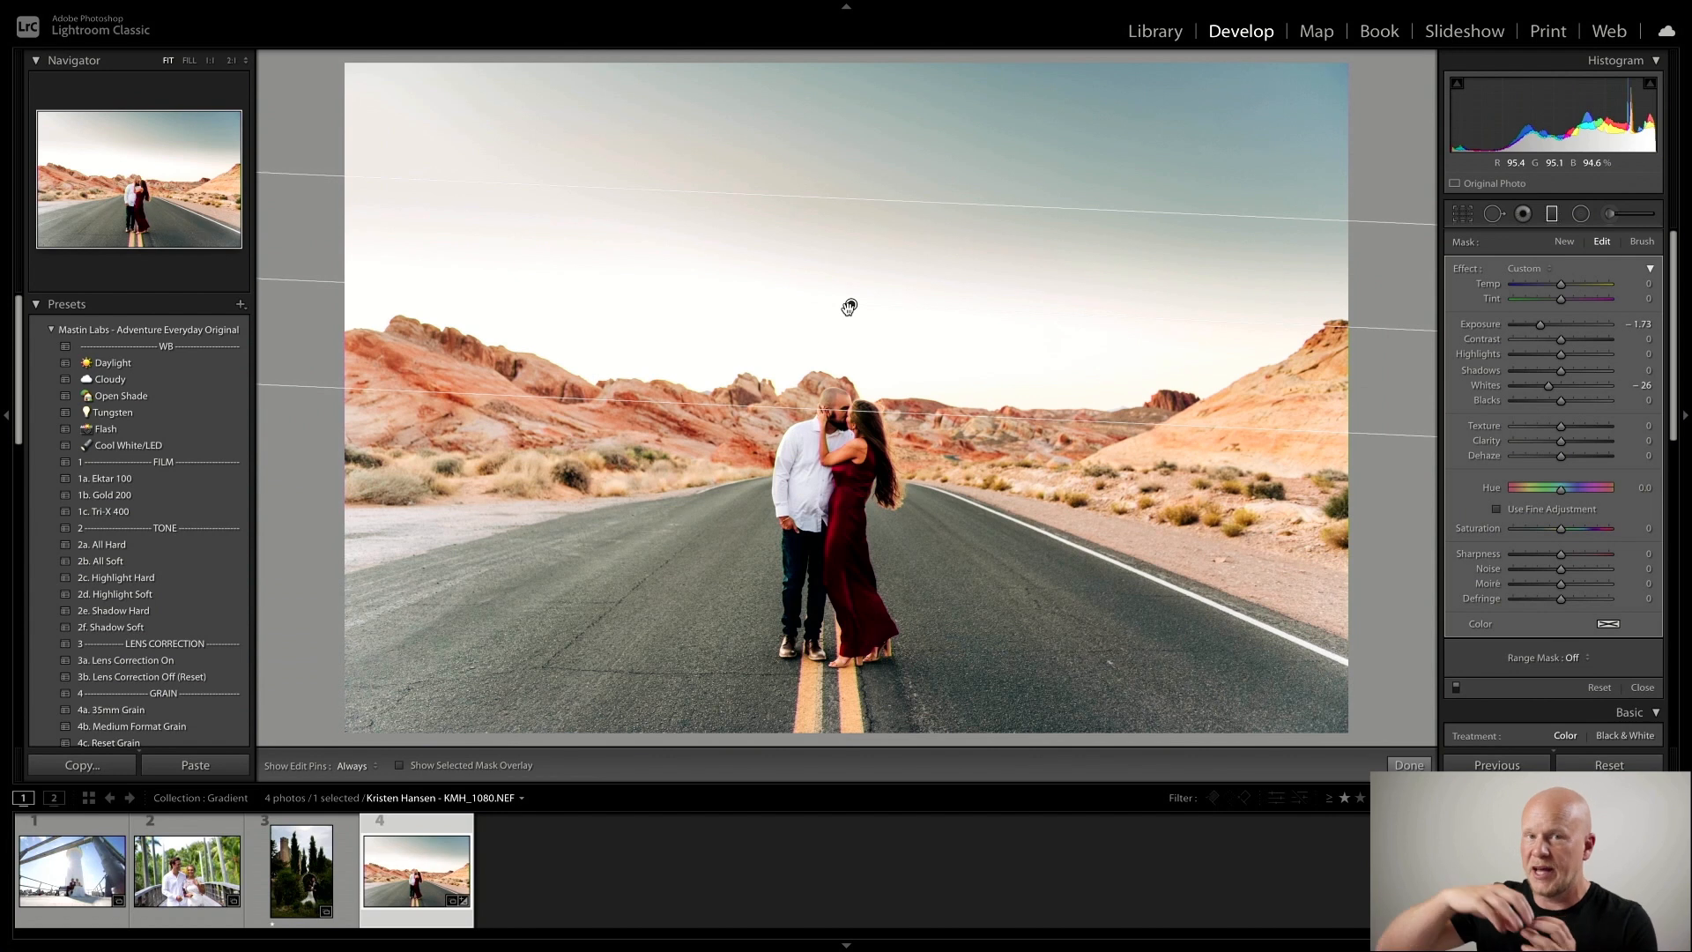
pyautogui.moveTo(848, 306)
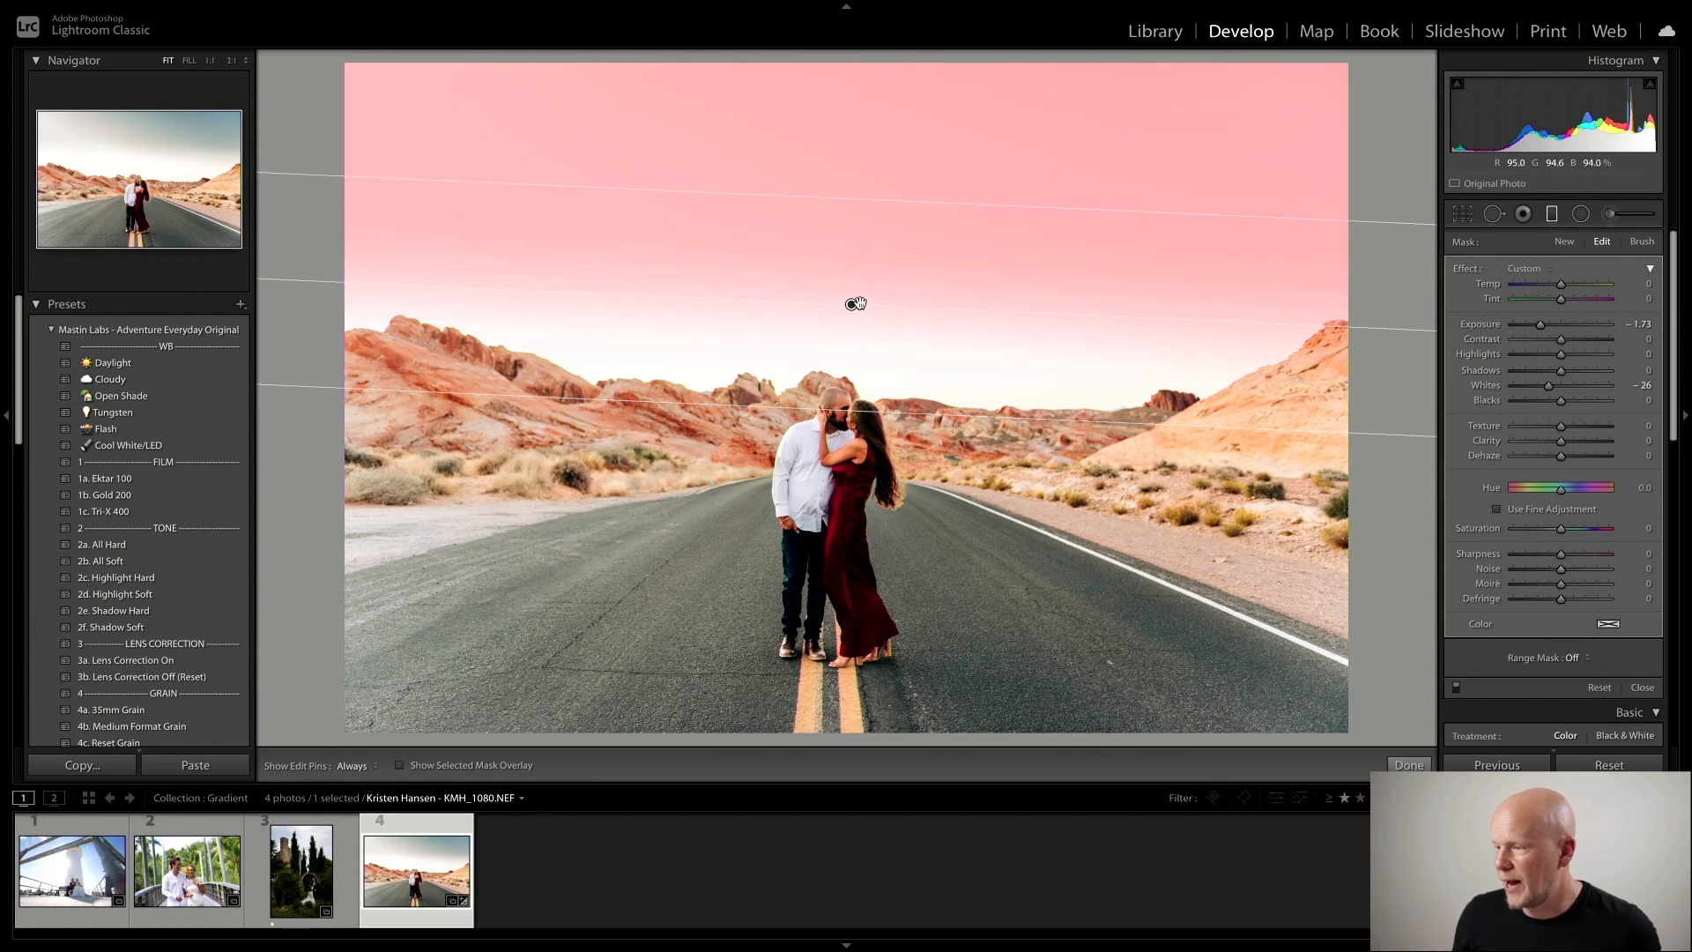
pyautogui.moveTo(853, 303); pyautogui.dragTo(851, 306)
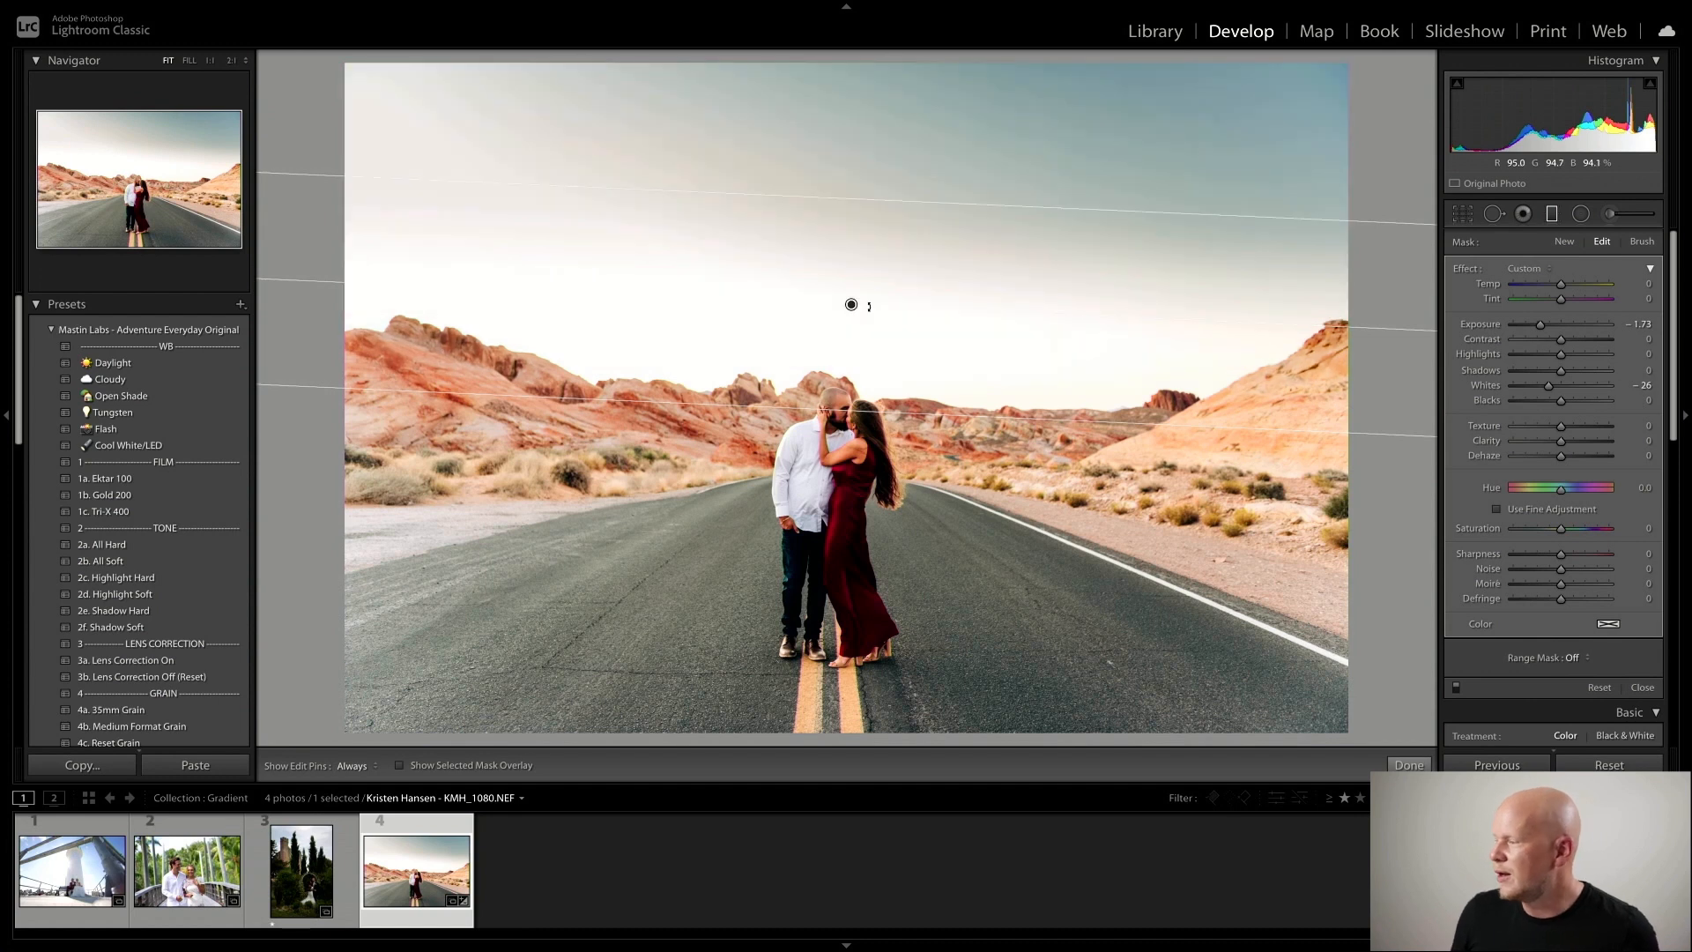
# Try a Color range mask on the graduated filter, sampling the blue-grey sky and setting the amount to 89
pyautogui.click(1577, 660)
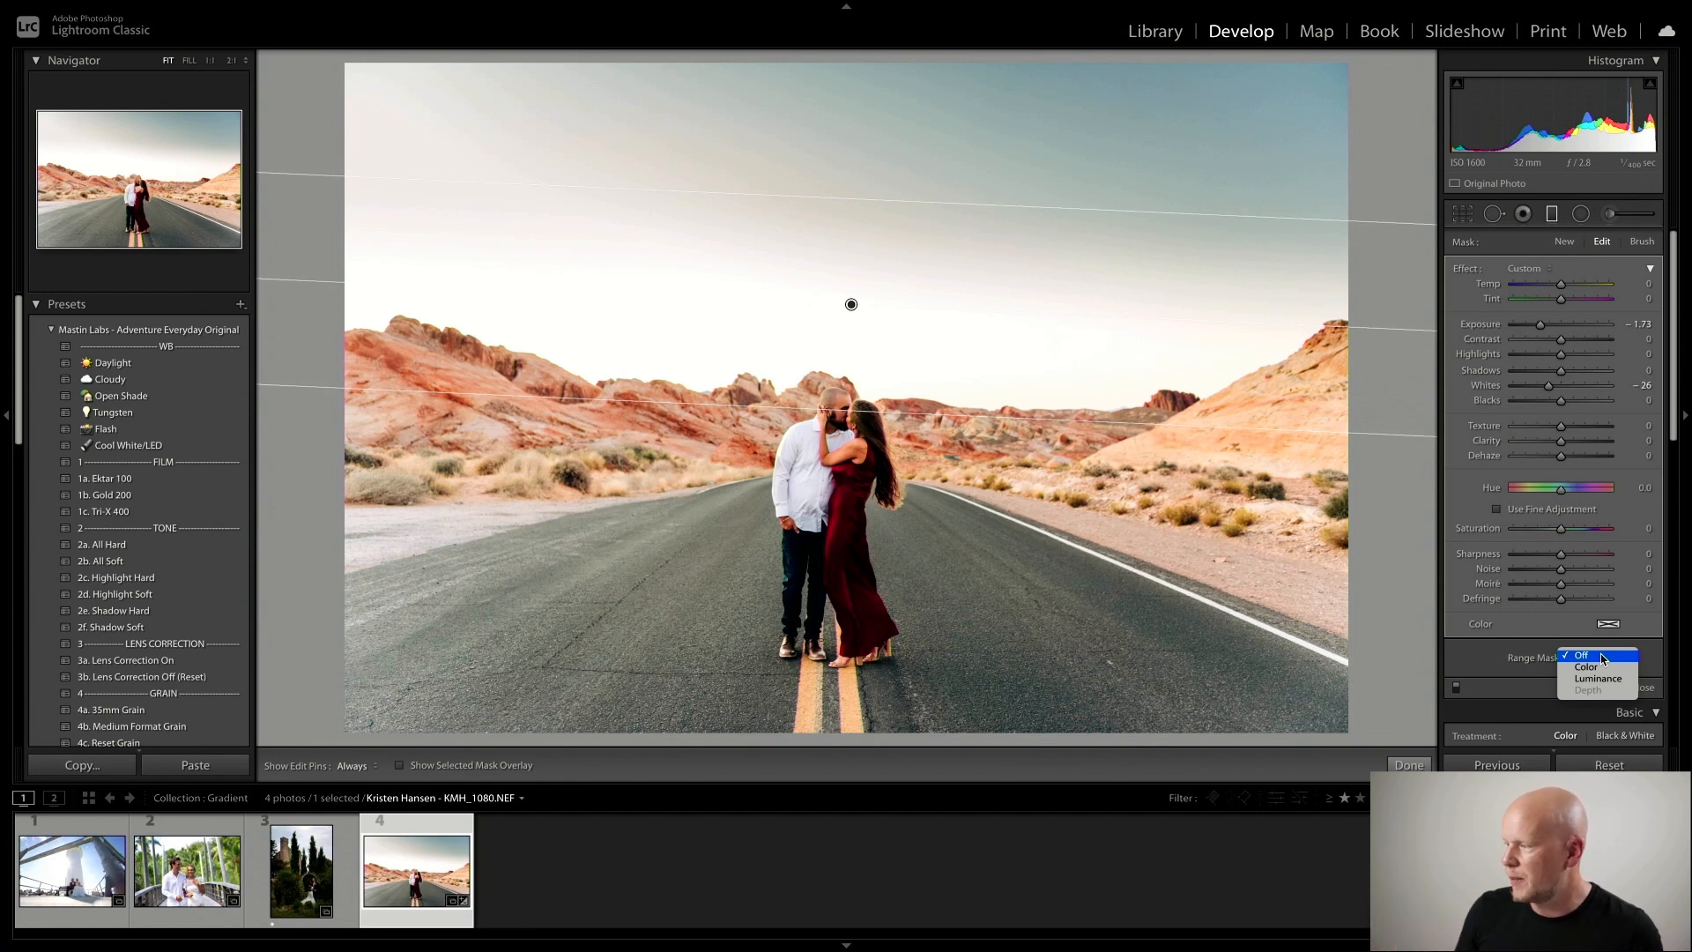
pyautogui.click(1597, 667)
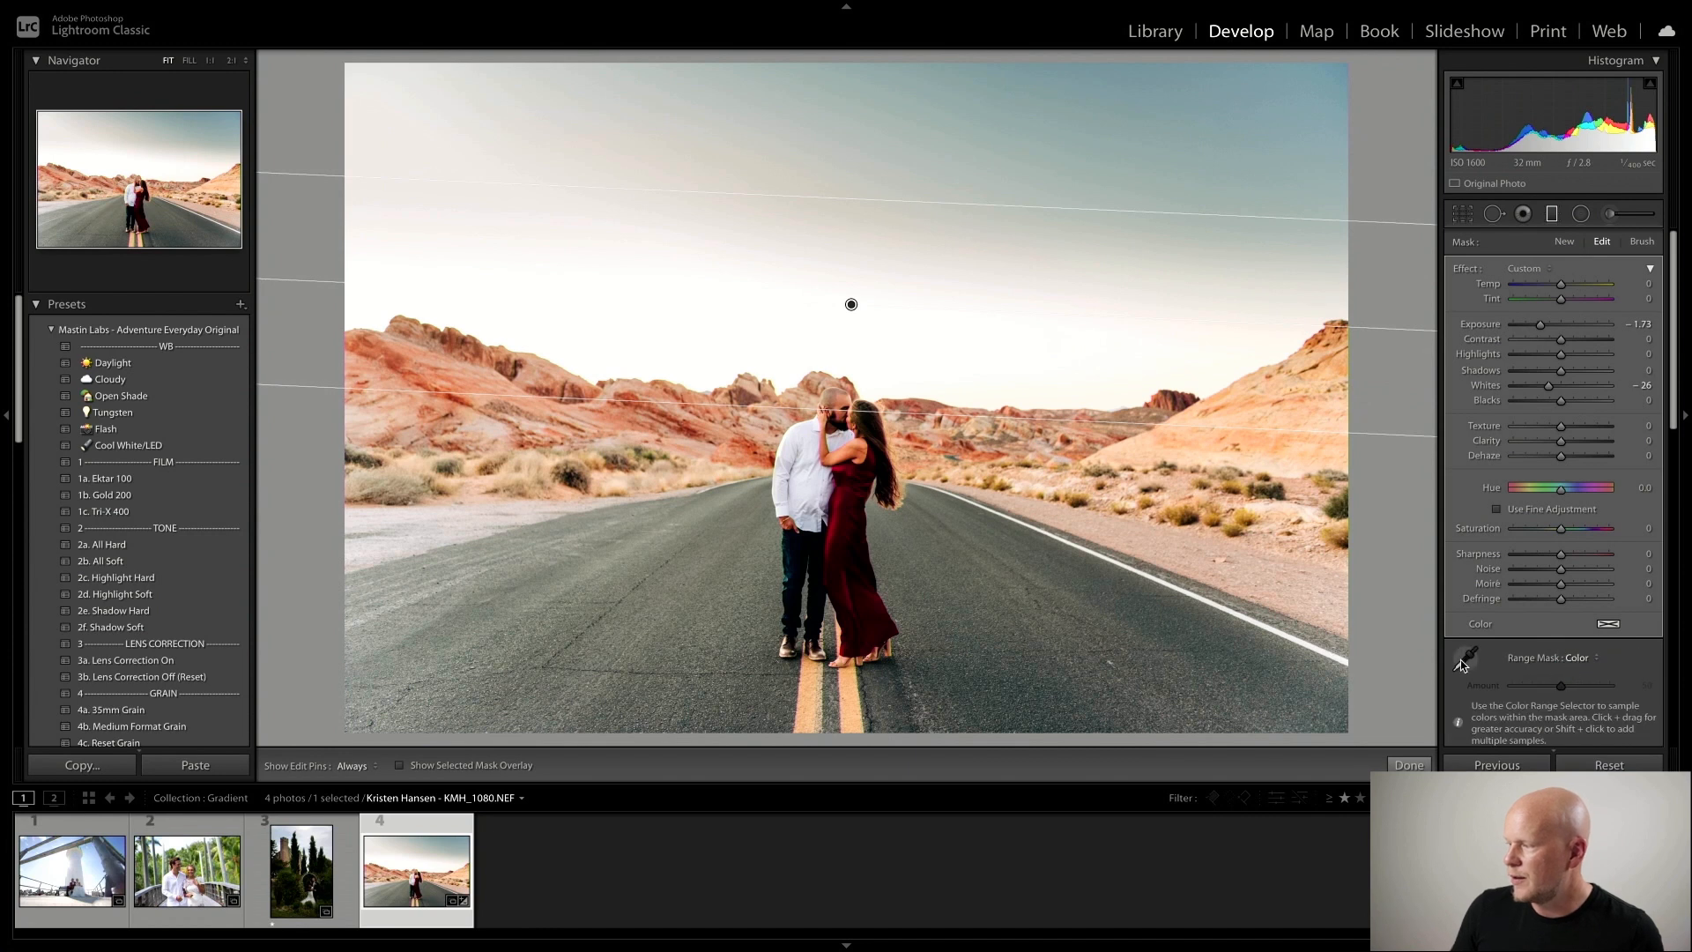
pyautogui.click(1466, 663)
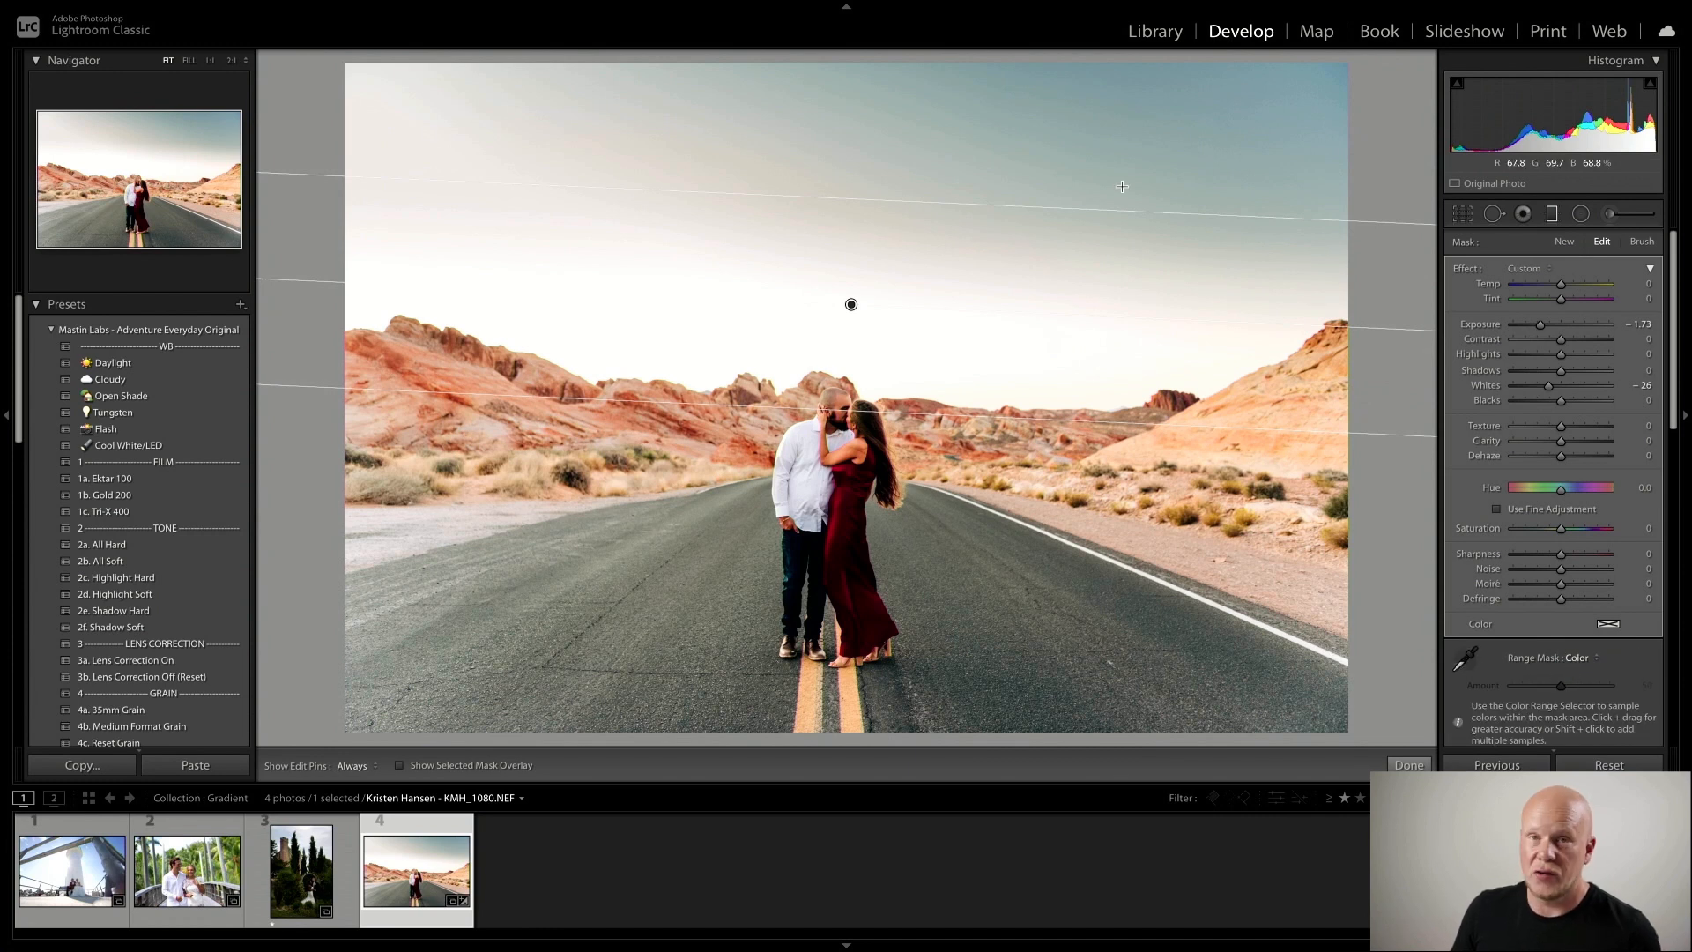
pyautogui.click(1465, 663)
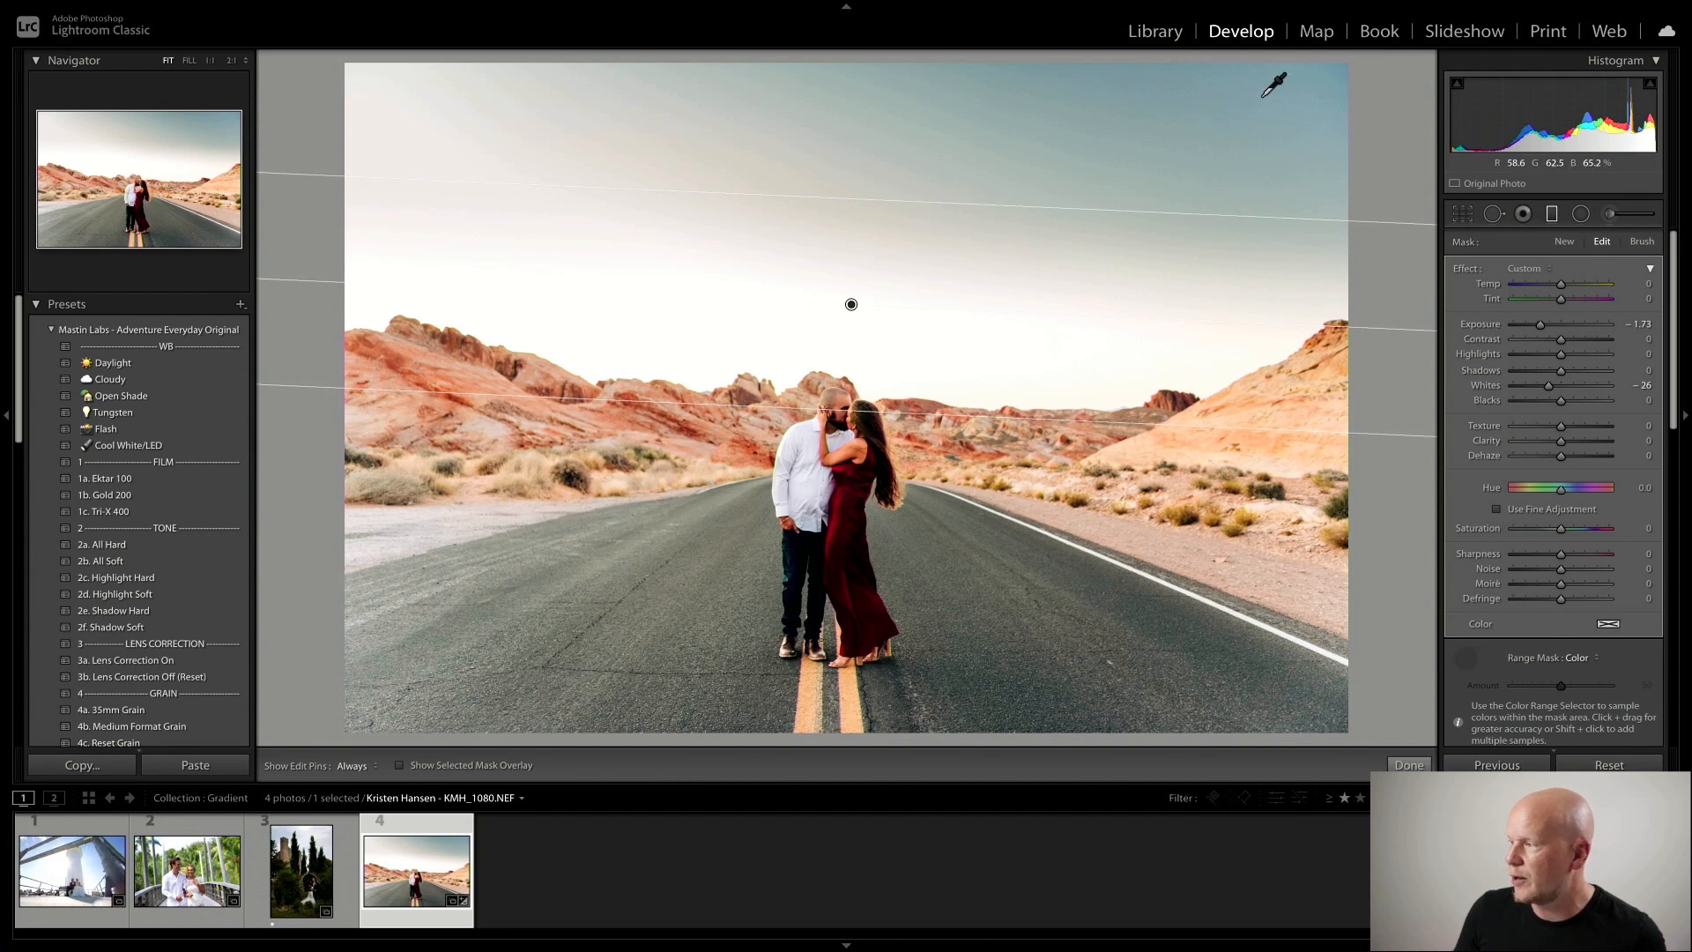
pyautogui.click(1124, 151)
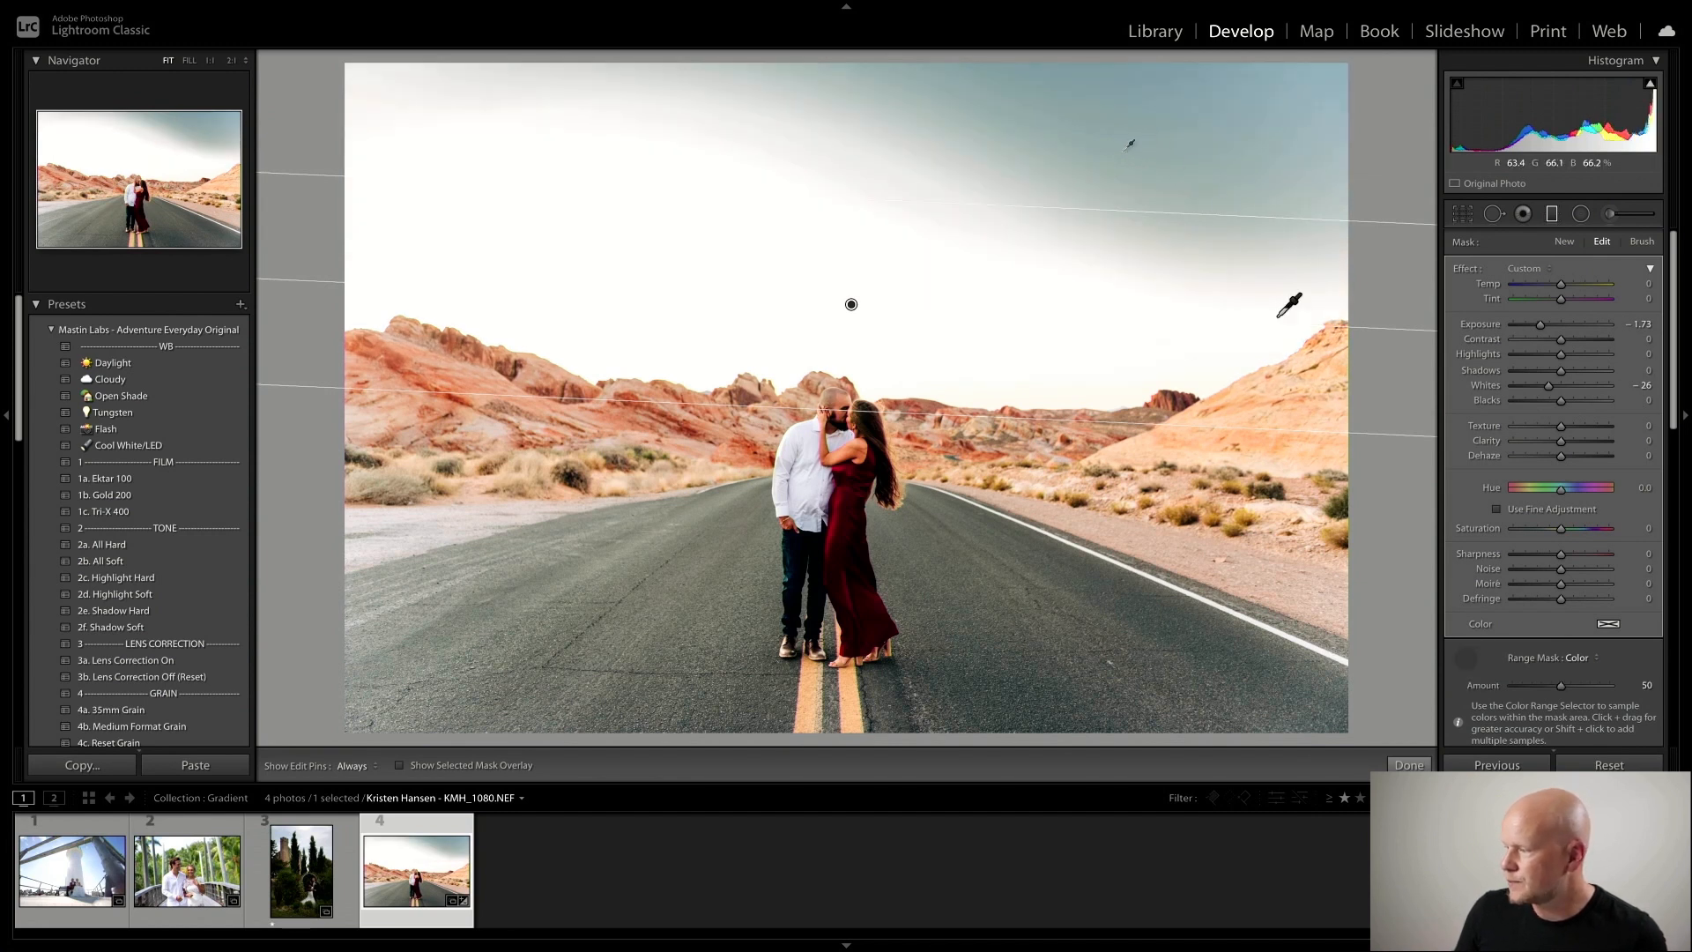
pyautogui.scroll(-1, 1575, 664)
pyautogui.scroll(-2, 1578, 670)
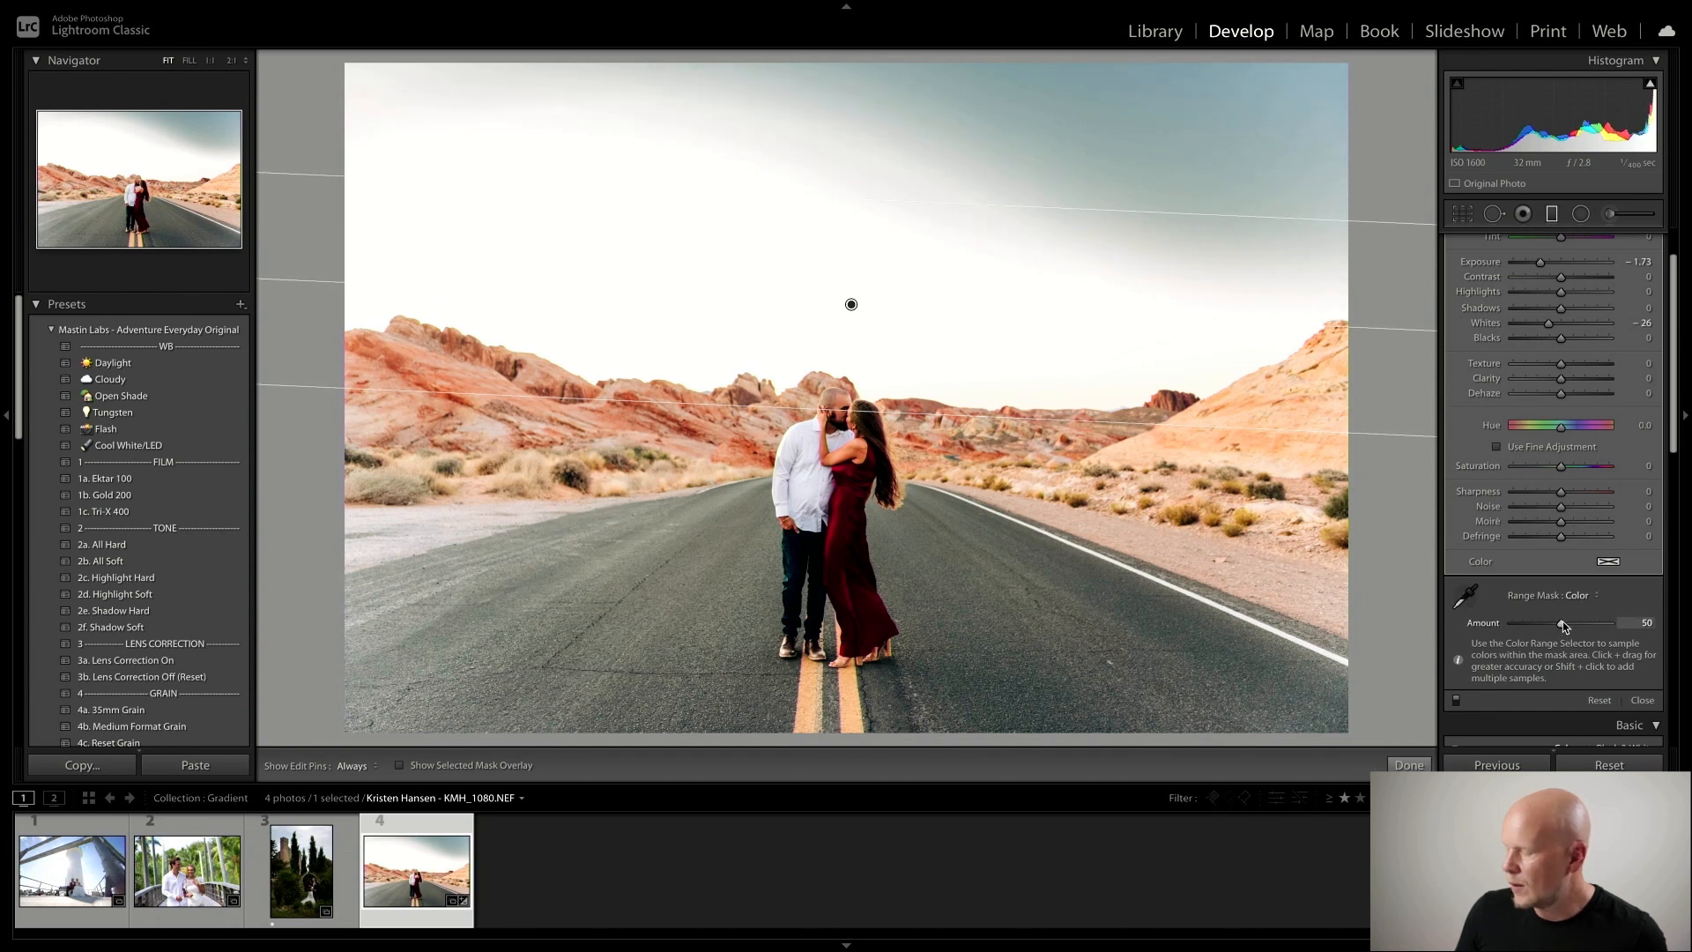
pyautogui.moveTo(1562, 621); pyautogui.dragTo(1603, 610)
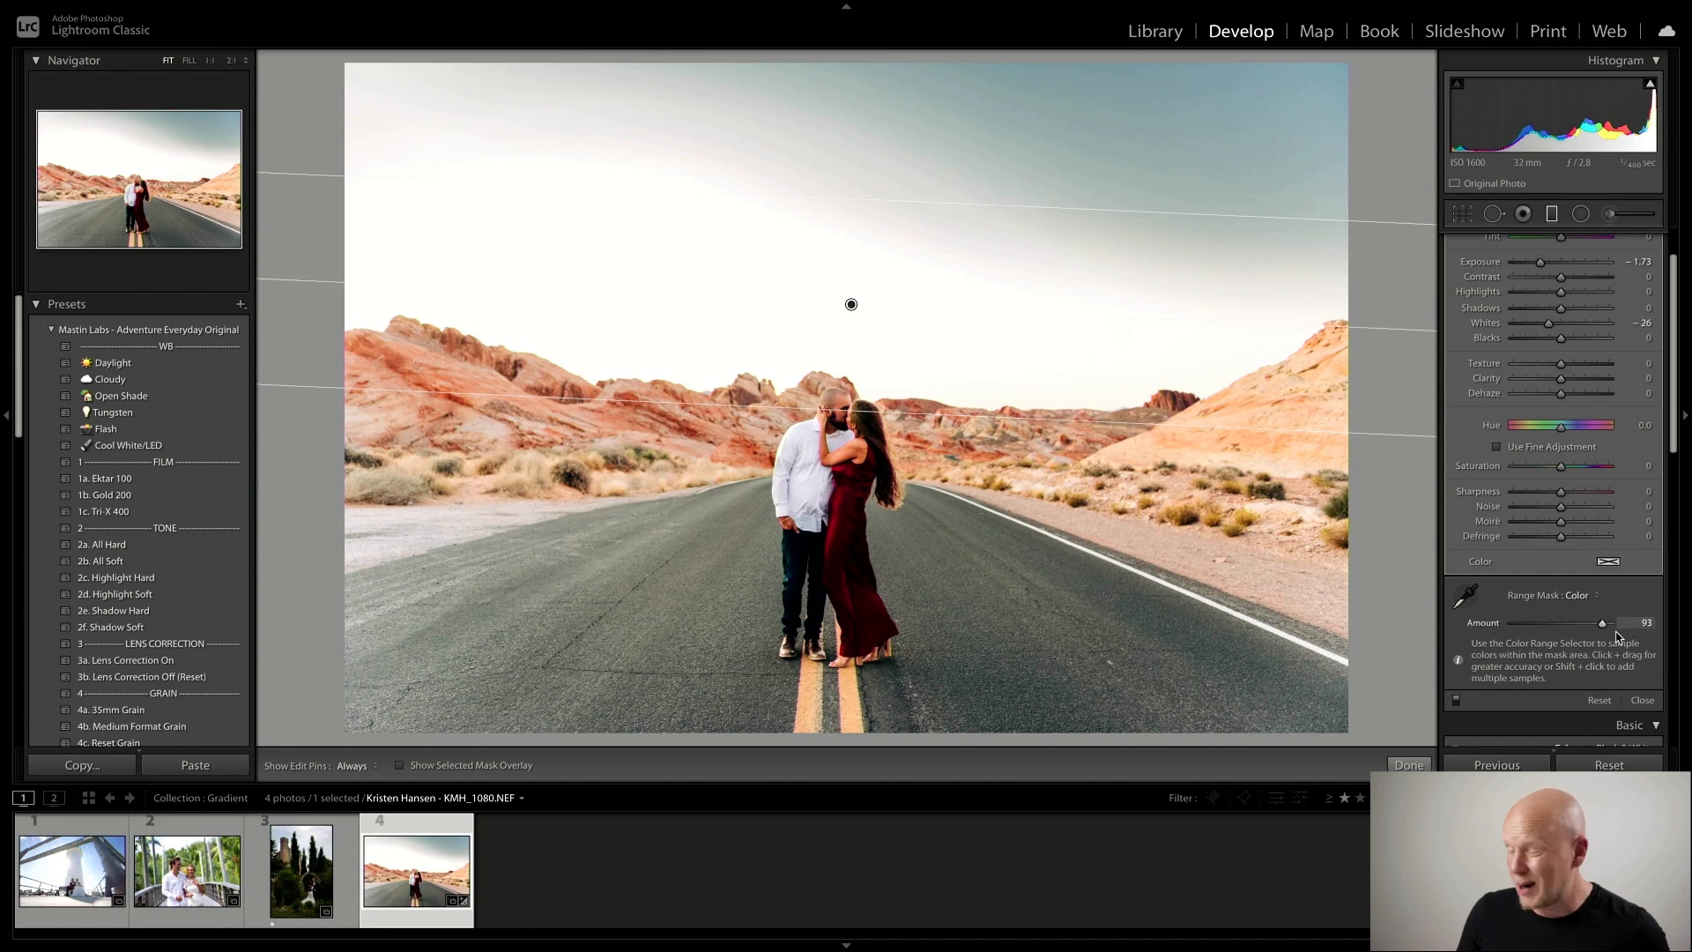
pyautogui.moveTo(1604, 626)
pyautogui.mouseDown()
pyautogui.moveTo(1559, 626)
pyautogui.moveTo(1629, 621)
pyautogui.moveTo(1557, 627)
pyautogui.moveTo(1601, 625)
pyautogui.mouseUp()
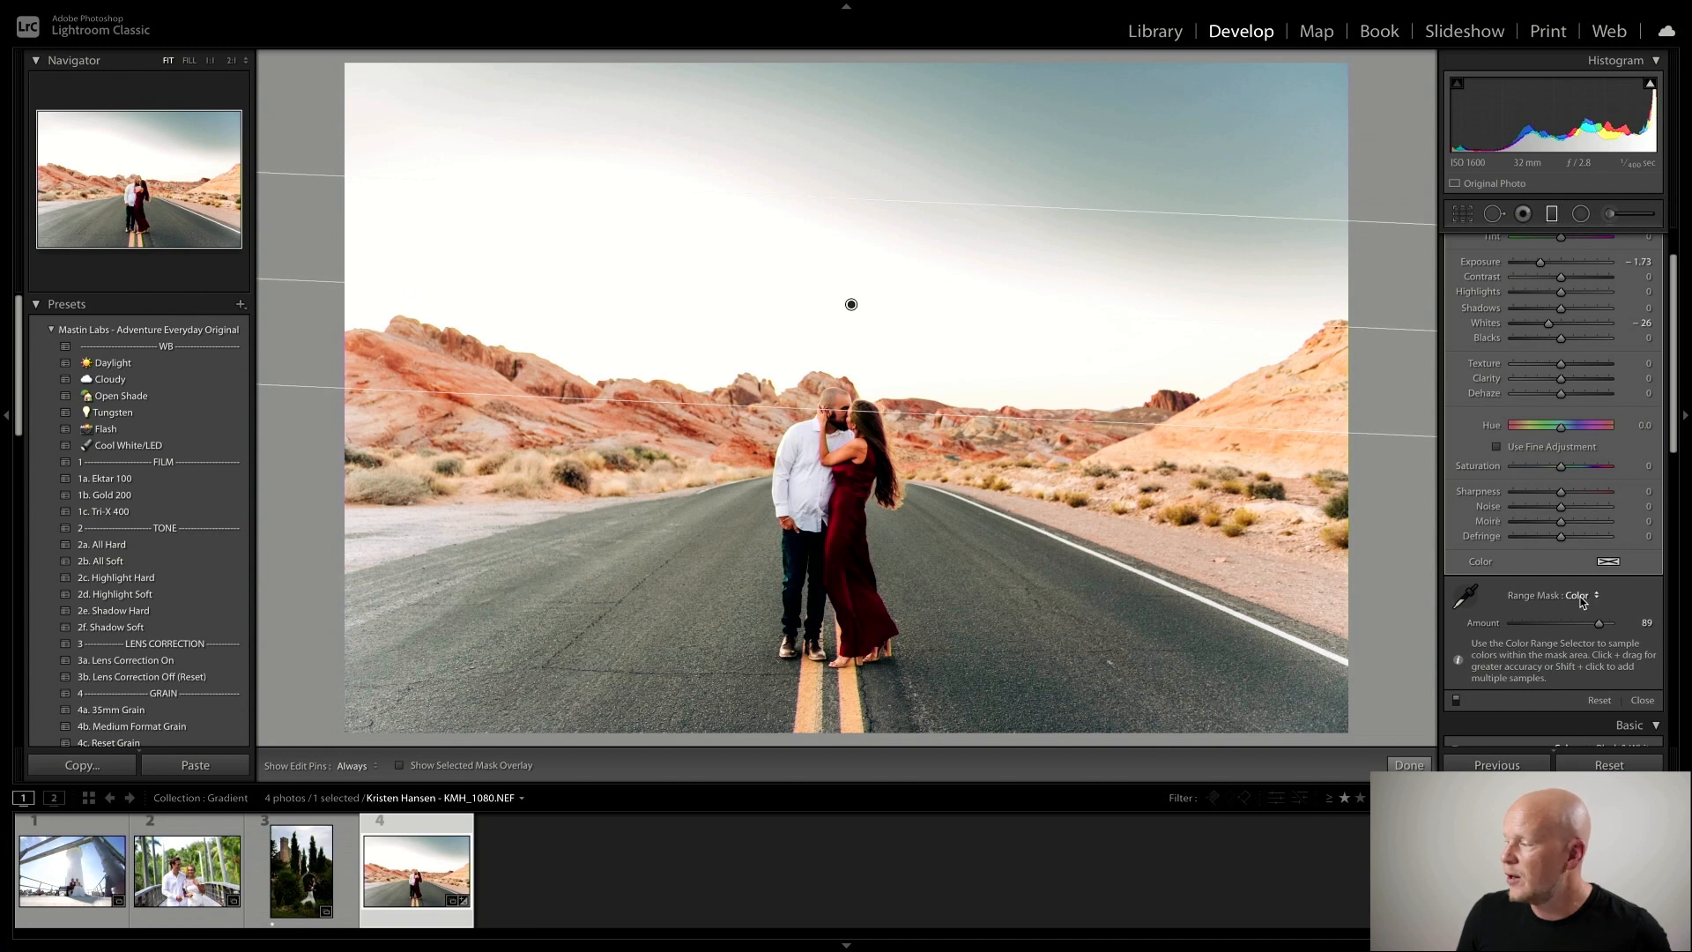
# Switch the filter's range mask to Luminance with its mask shown, and move the filter down until its centre reaches the couple's heads
pyautogui.click(1580, 597)
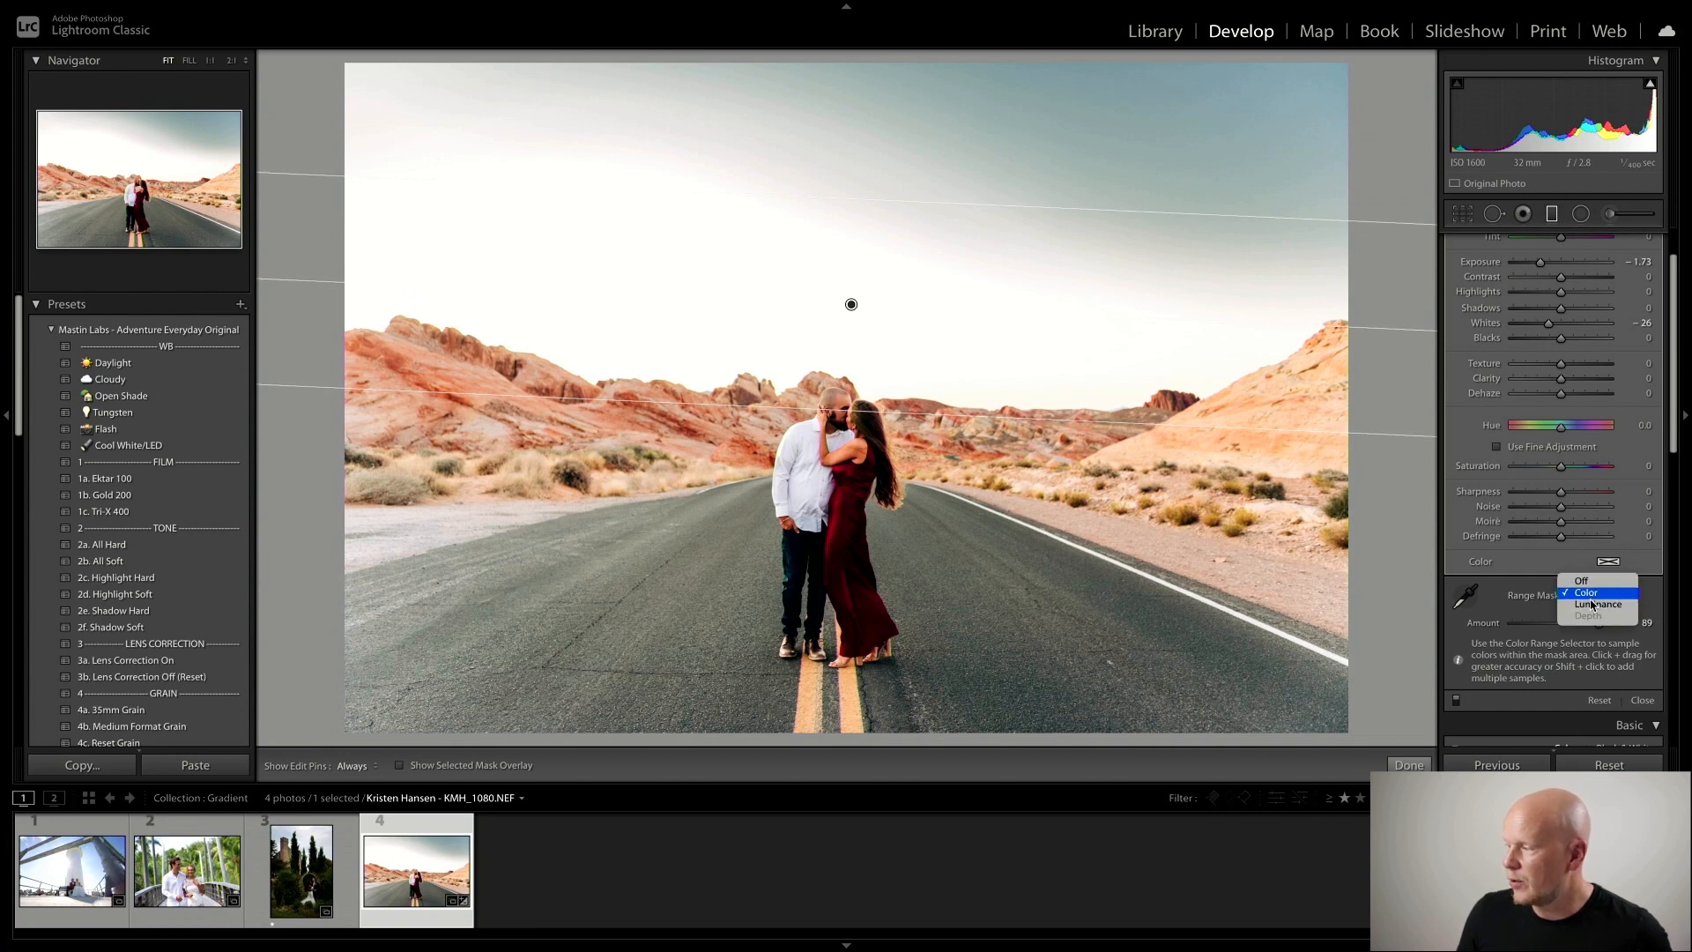
pyautogui.click(1593, 605)
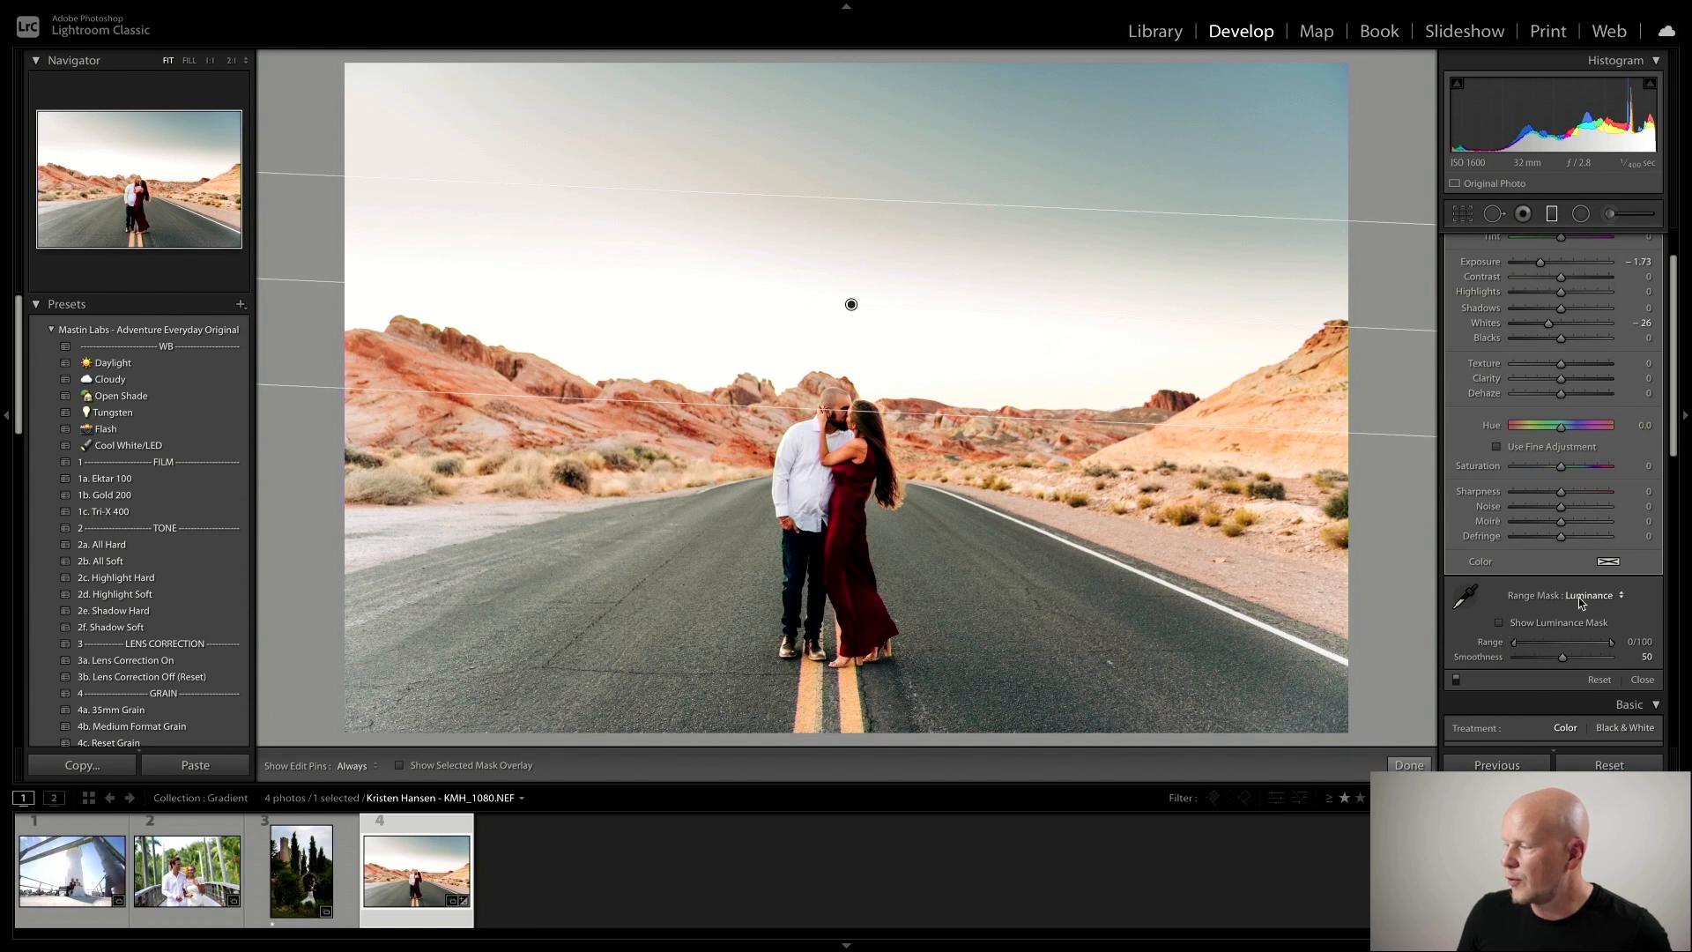
pyautogui.click(1500, 624)
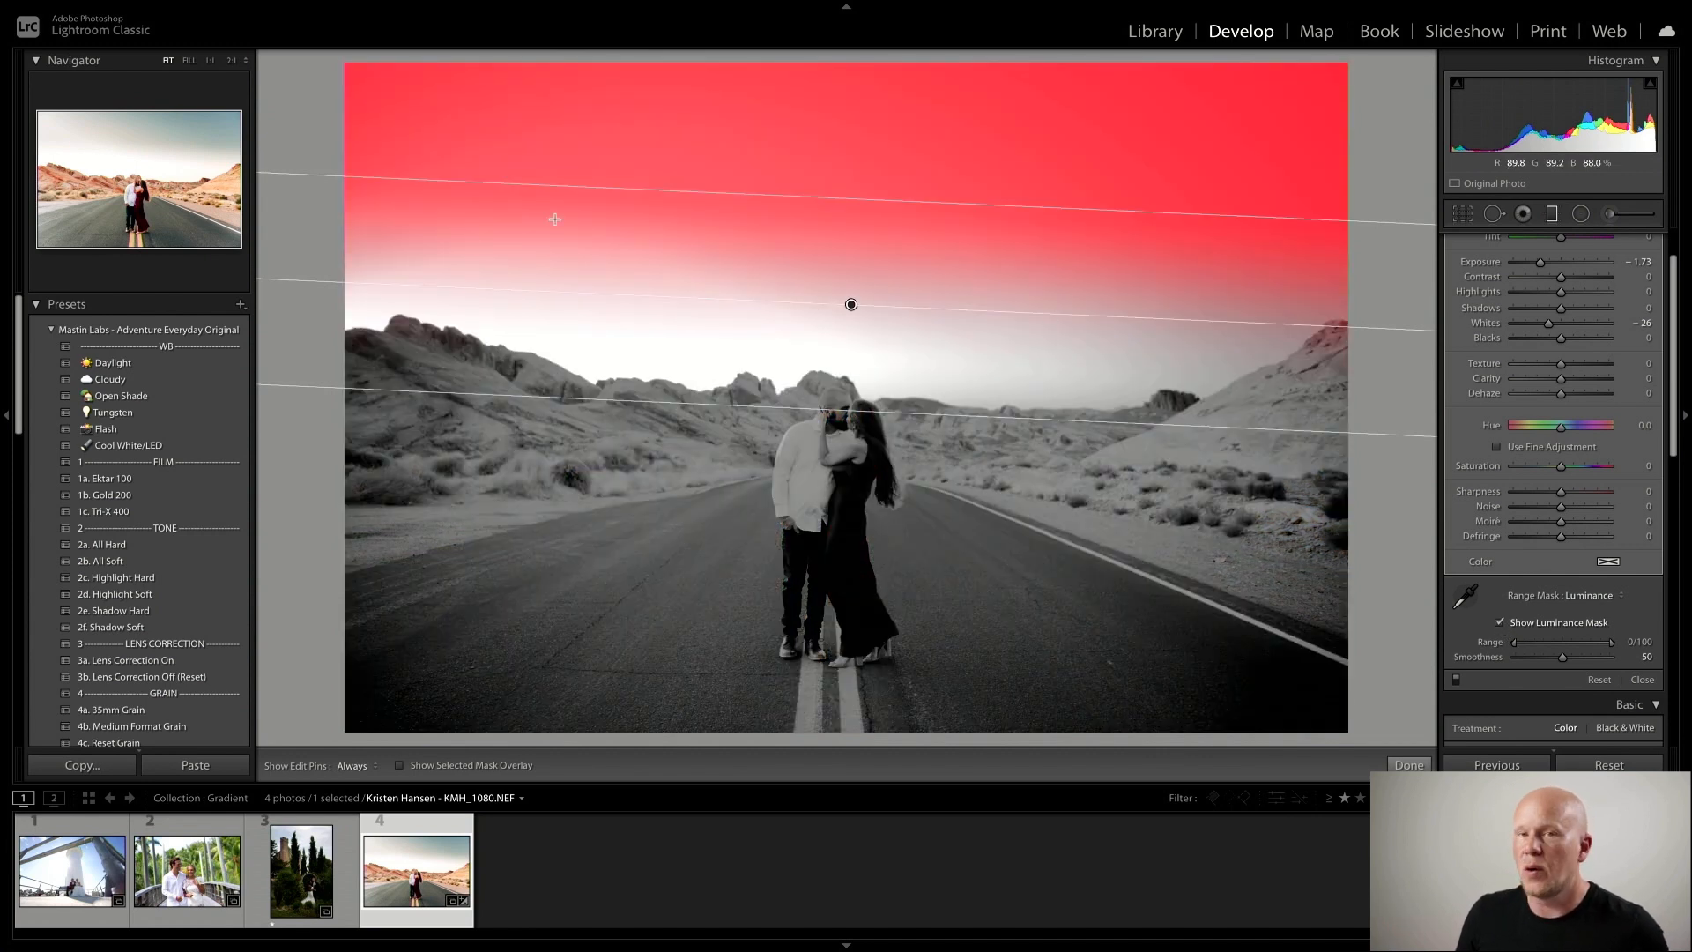
pyautogui.moveTo(851, 304); pyautogui.dragTo(857, 388)
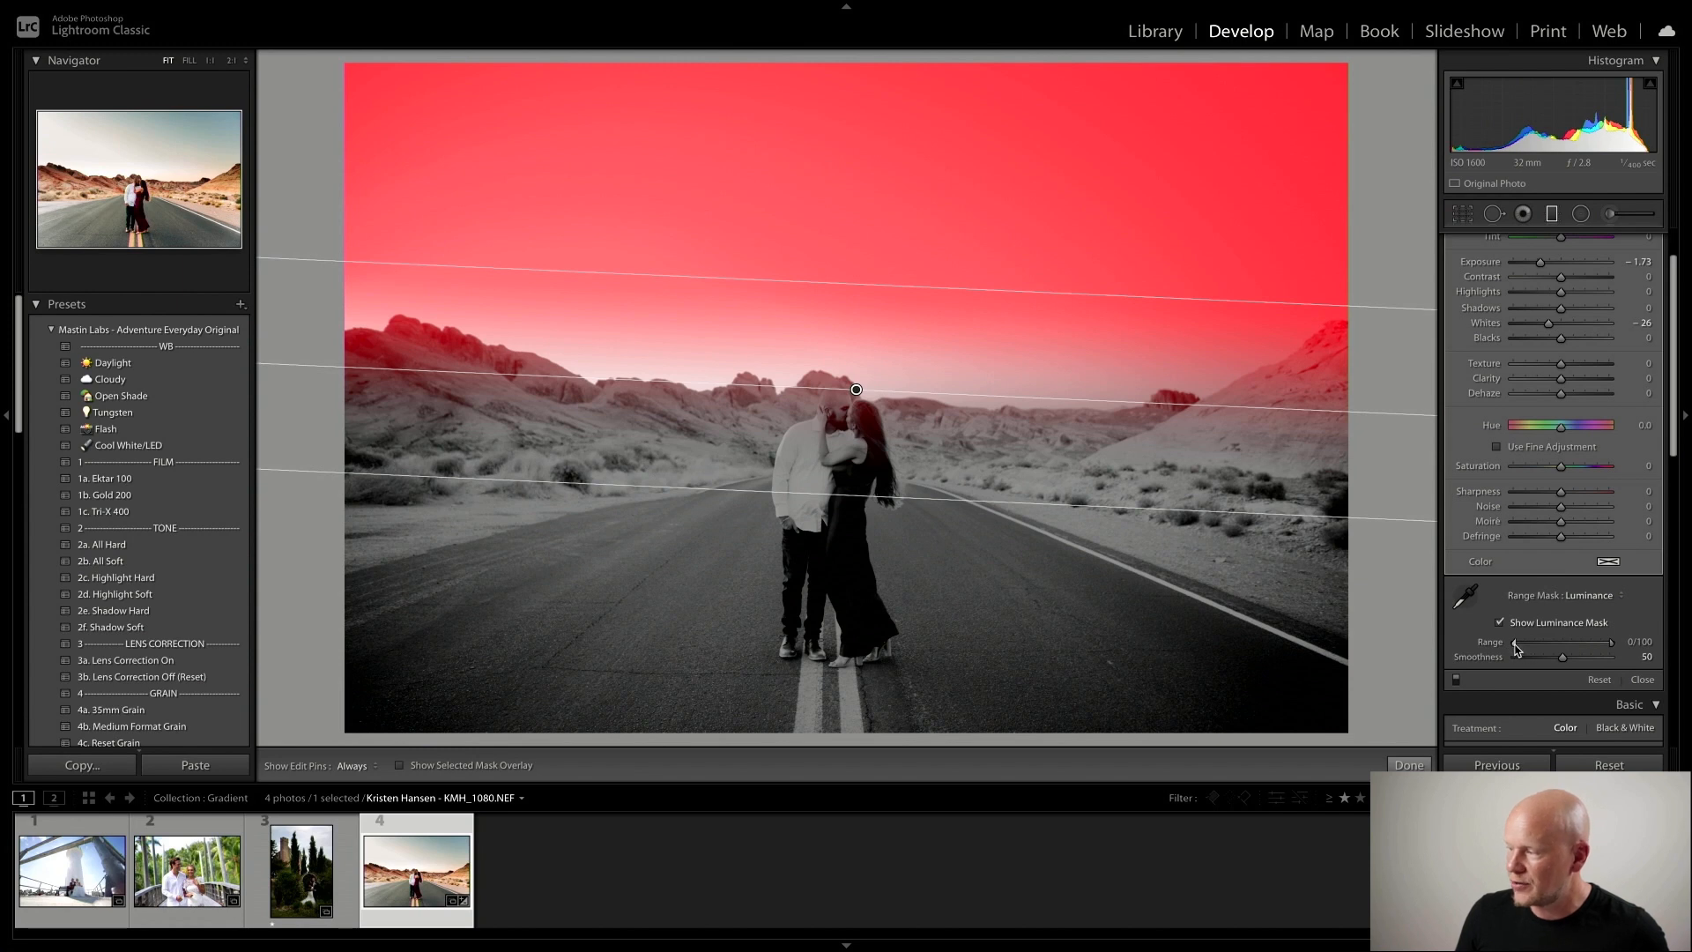
# Set the luminance range to 43/100 to exclude the mountains, and lower the graduated filter slightly
pyautogui.moveTo(1515, 645); pyautogui.dragTo(1548, 646)
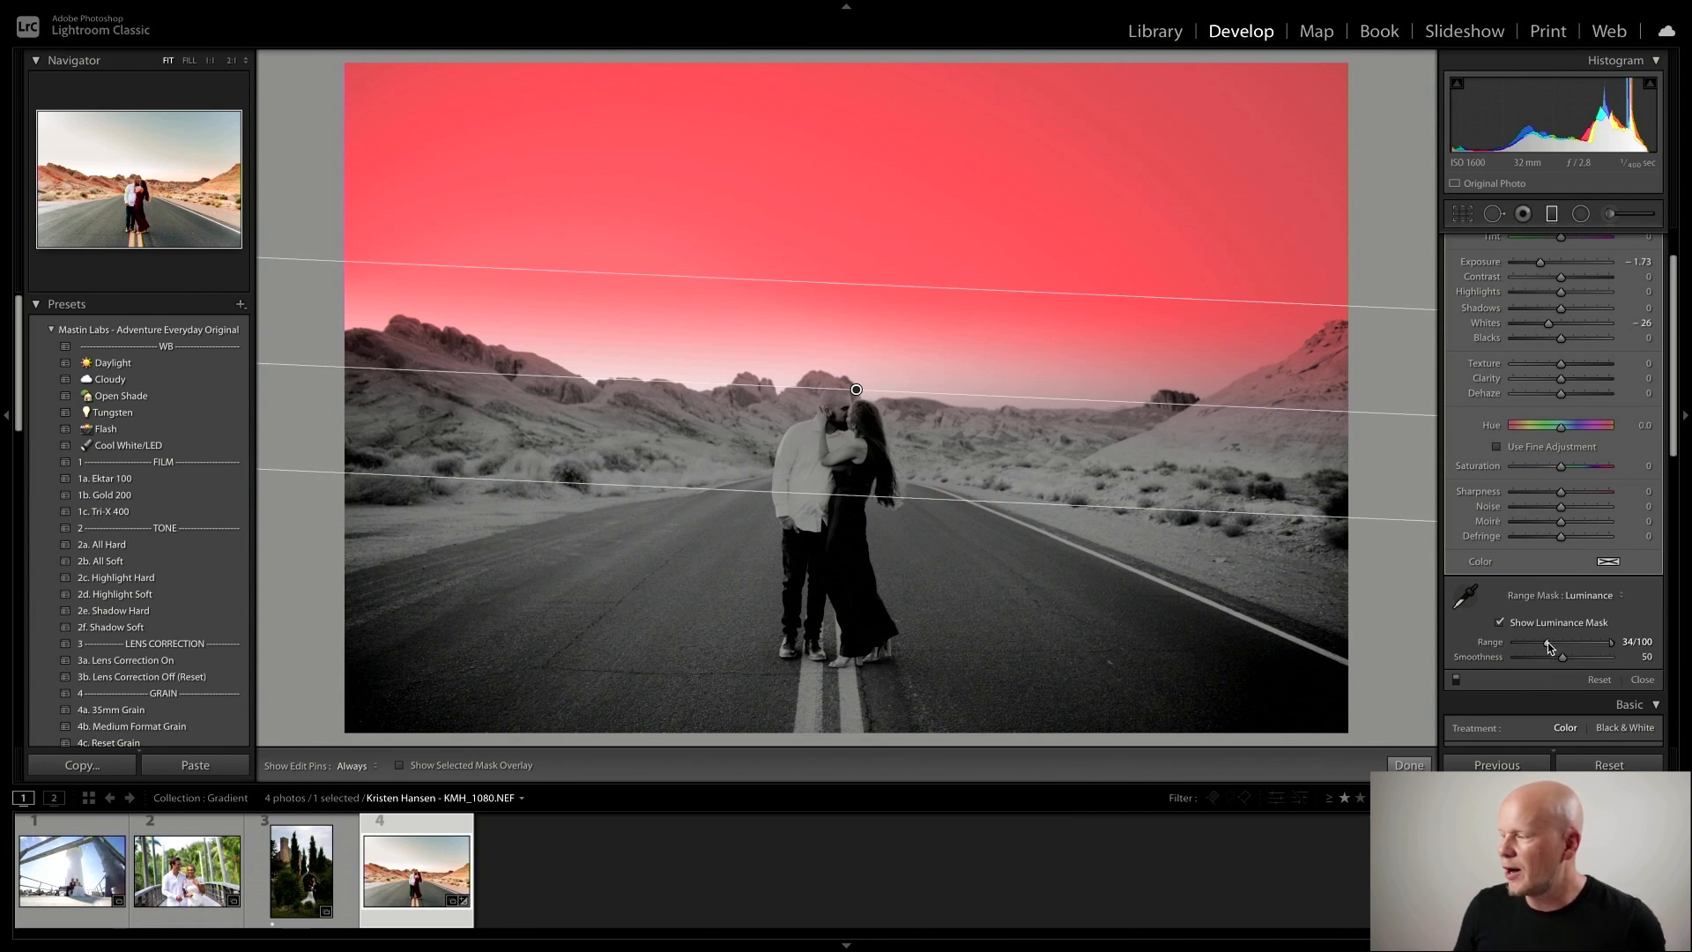
pyautogui.moveTo(1547, 643); pyautogui.dragTo(1556, 641)
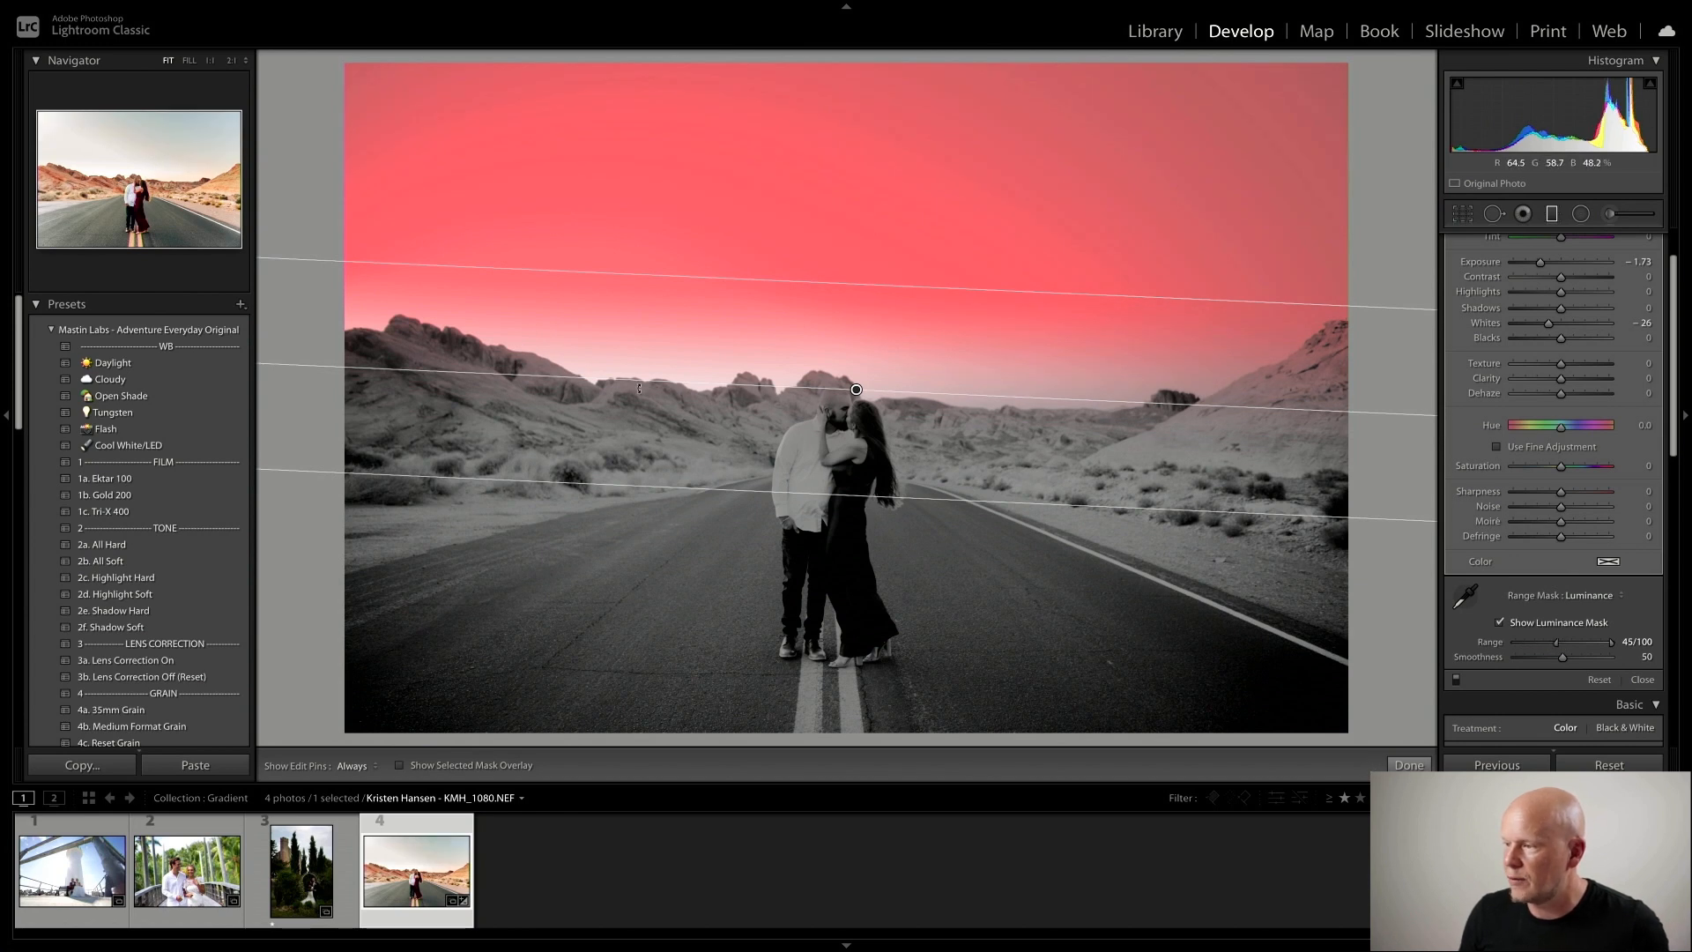
pyautogui.moveTo(1555, 646); pyautogui.dragTo(1625, 648)
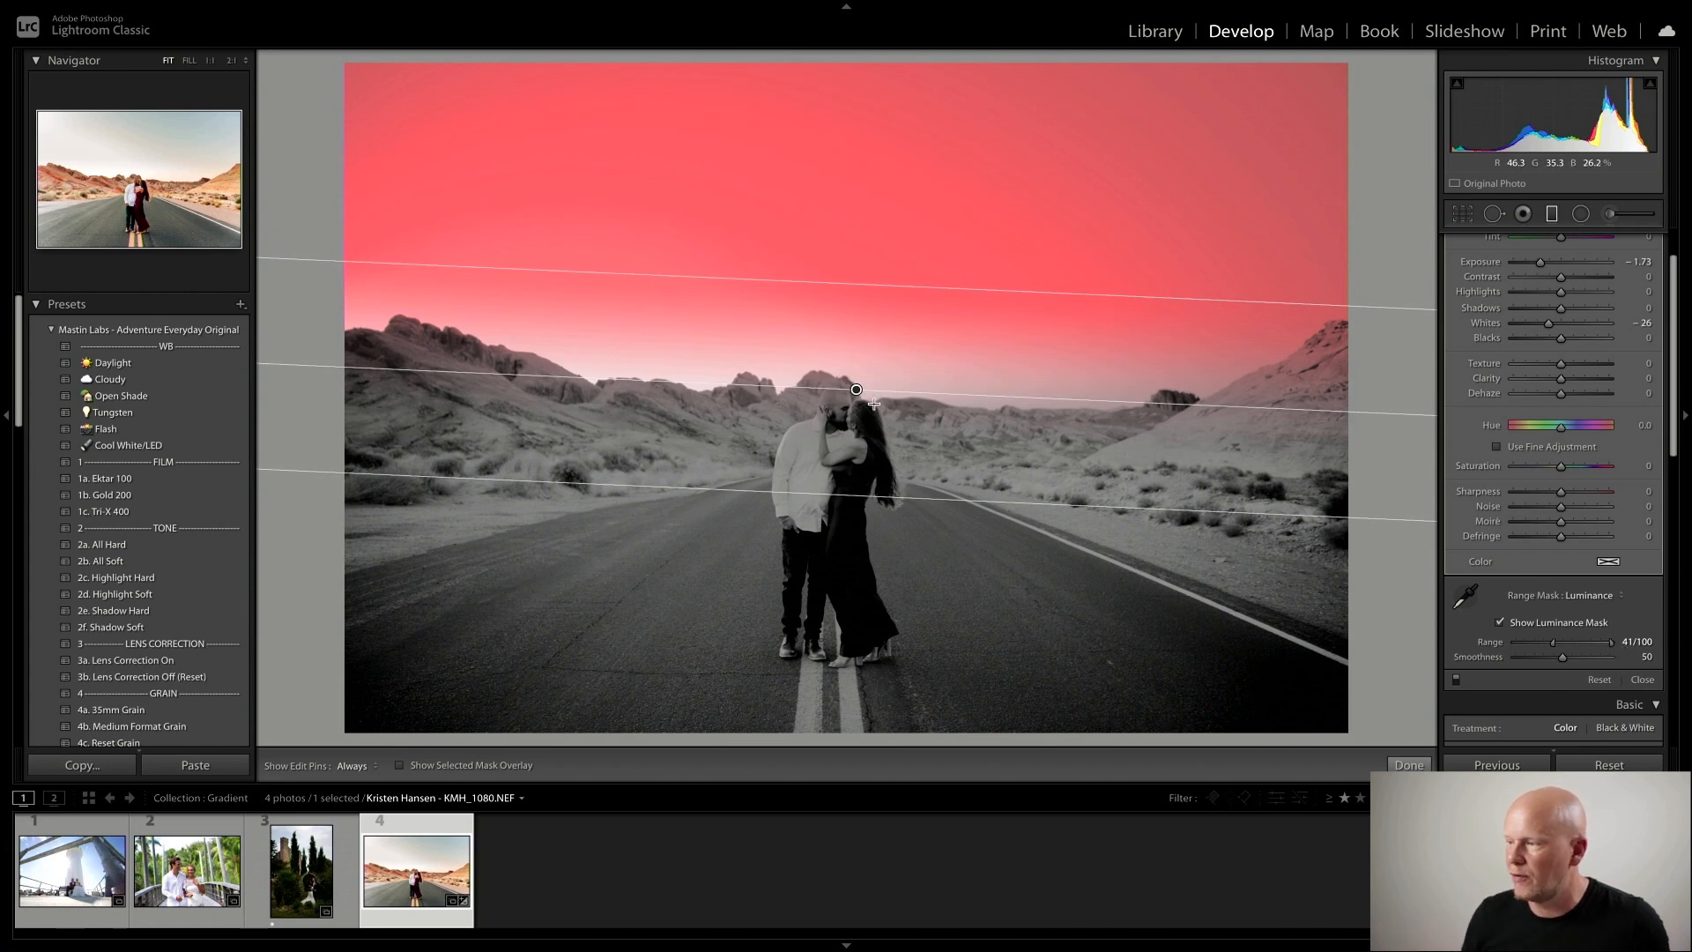
pyautogui.moveTo(857, 388); pyautogui.dragTo(858, 403)
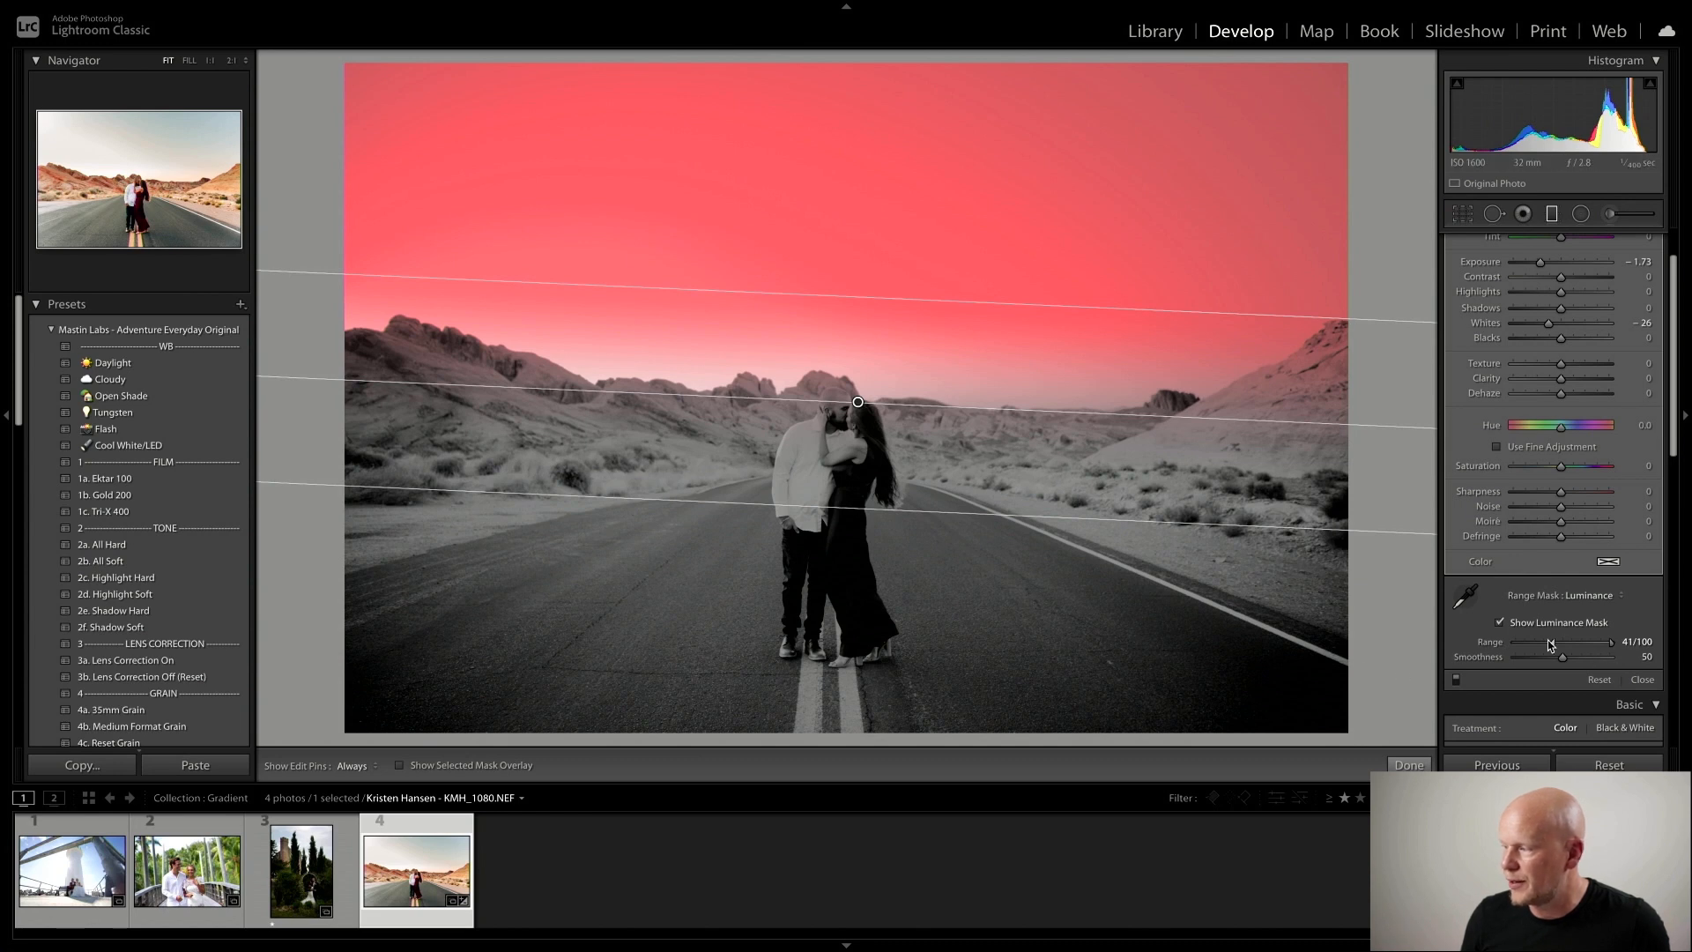
pyautogui.moveTo(1557, 643); pyautogui.dragTo(1554, 643)
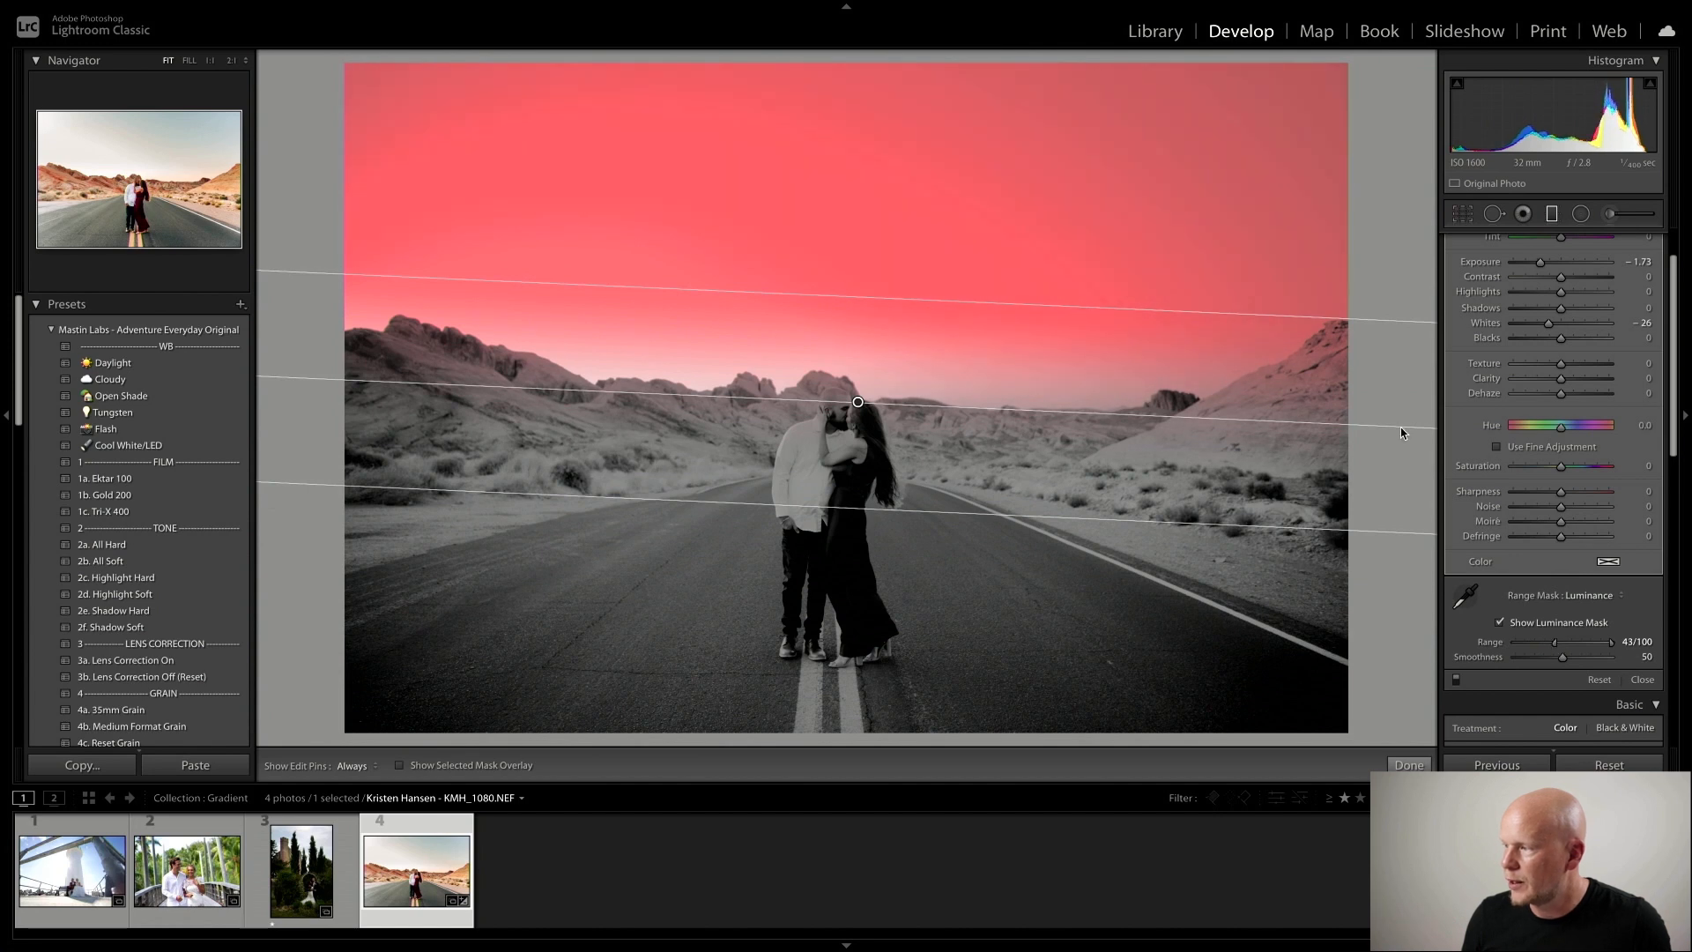
# Rotate the graduated filter to nearly horizontal, hide the luminance mask, and set the filter's exposure to −2.03
pyautogui.moveTo(1331, 422); pyautogui.dragTo(1335, 417)
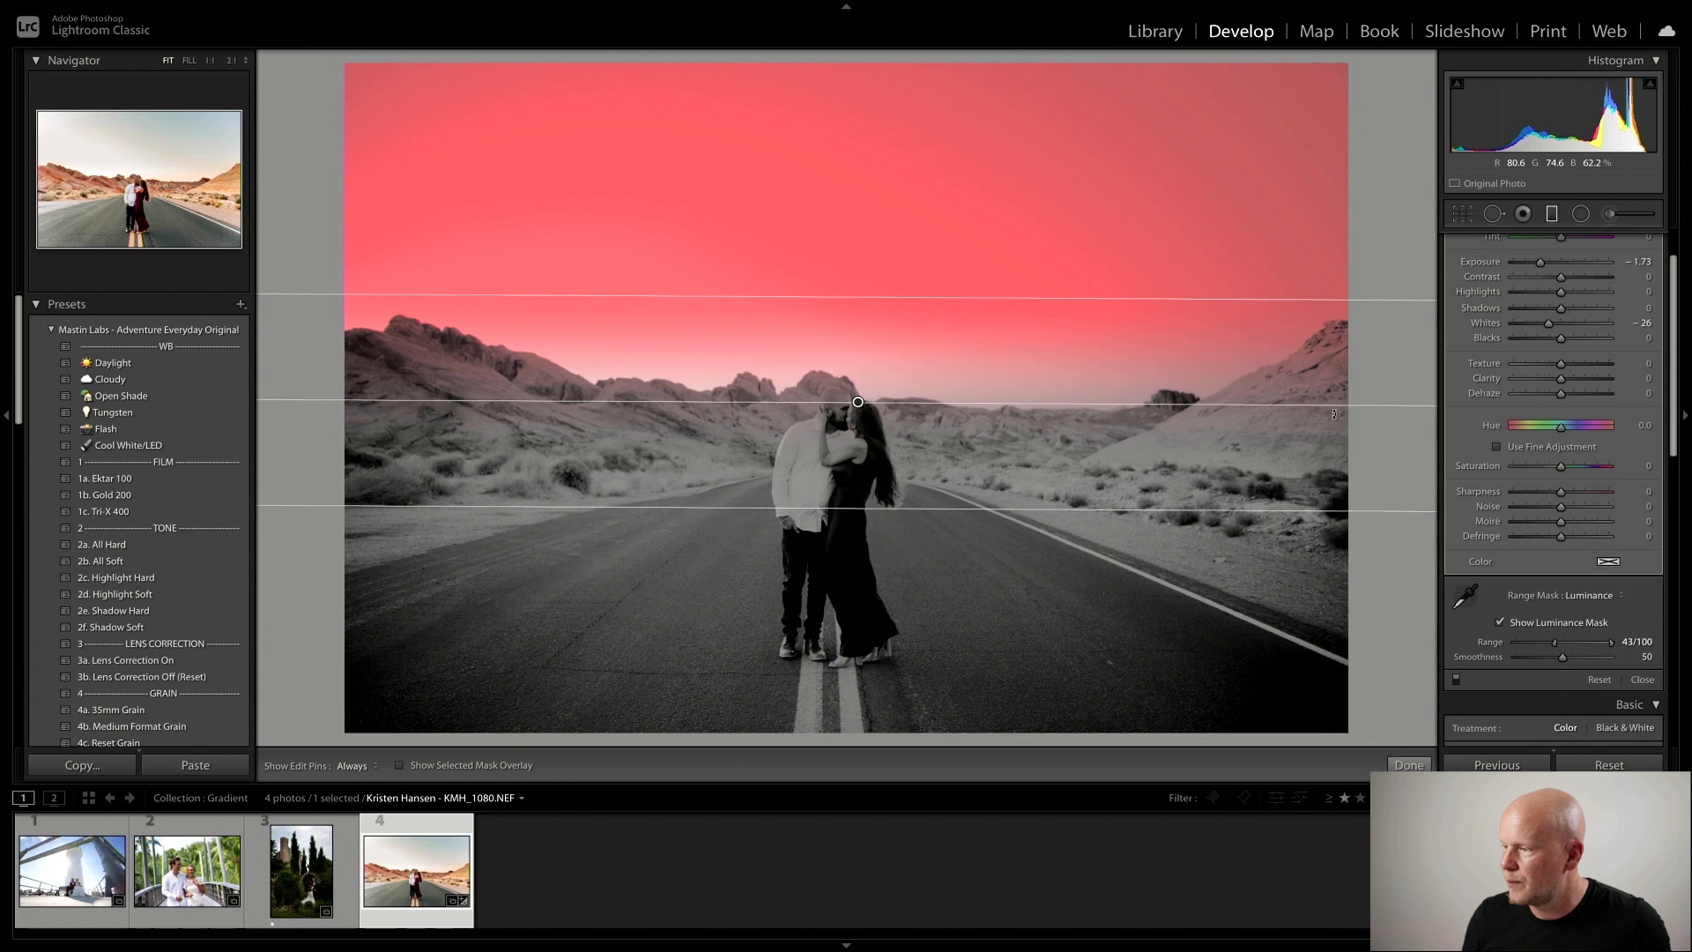
pyautogui.click(1500, 623)
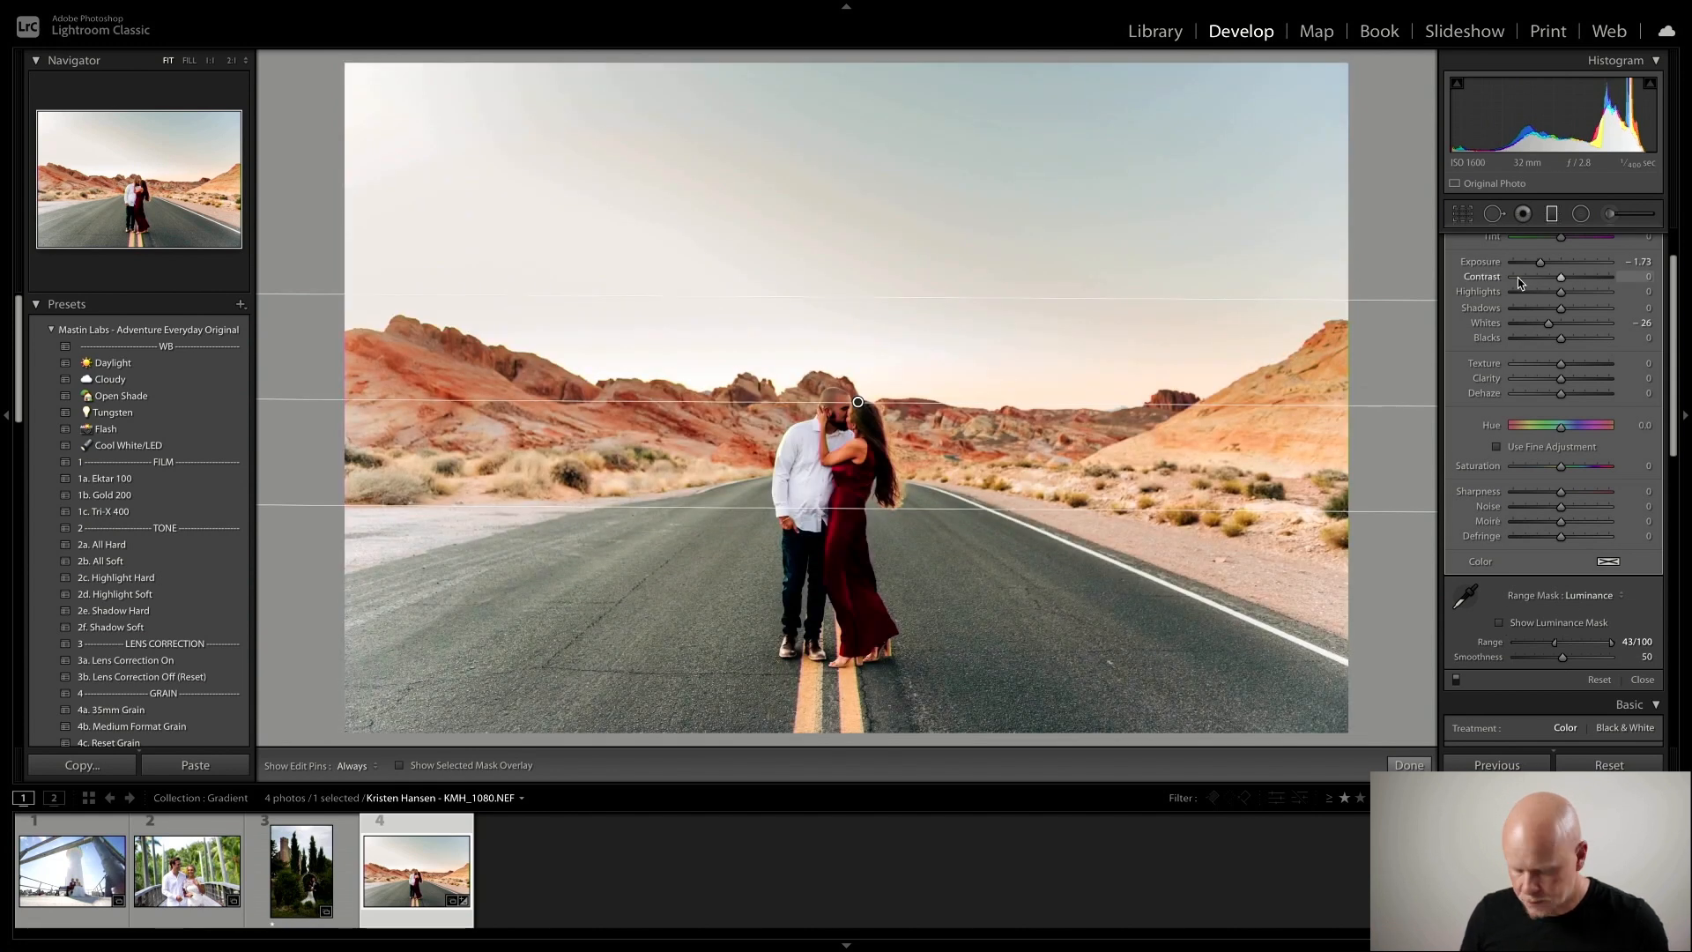
pyautogui.scroll(2, 1543, 309)
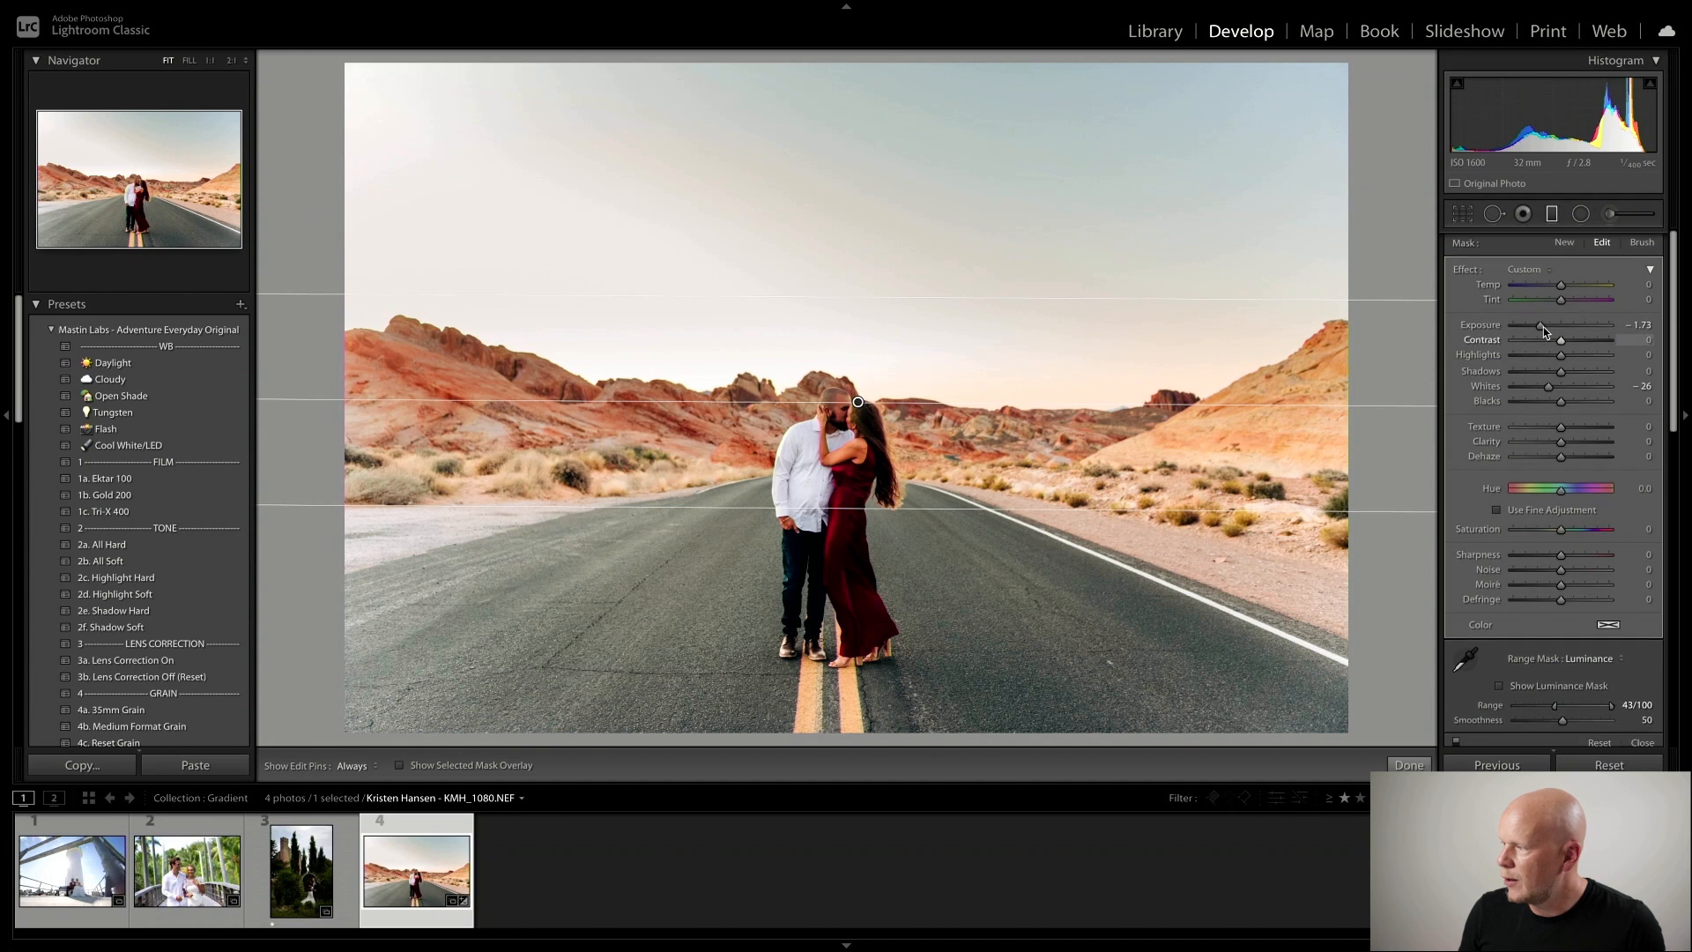
pyautogui.moveTo(1540, 325); pyautogui.dragTo(1537, 324)
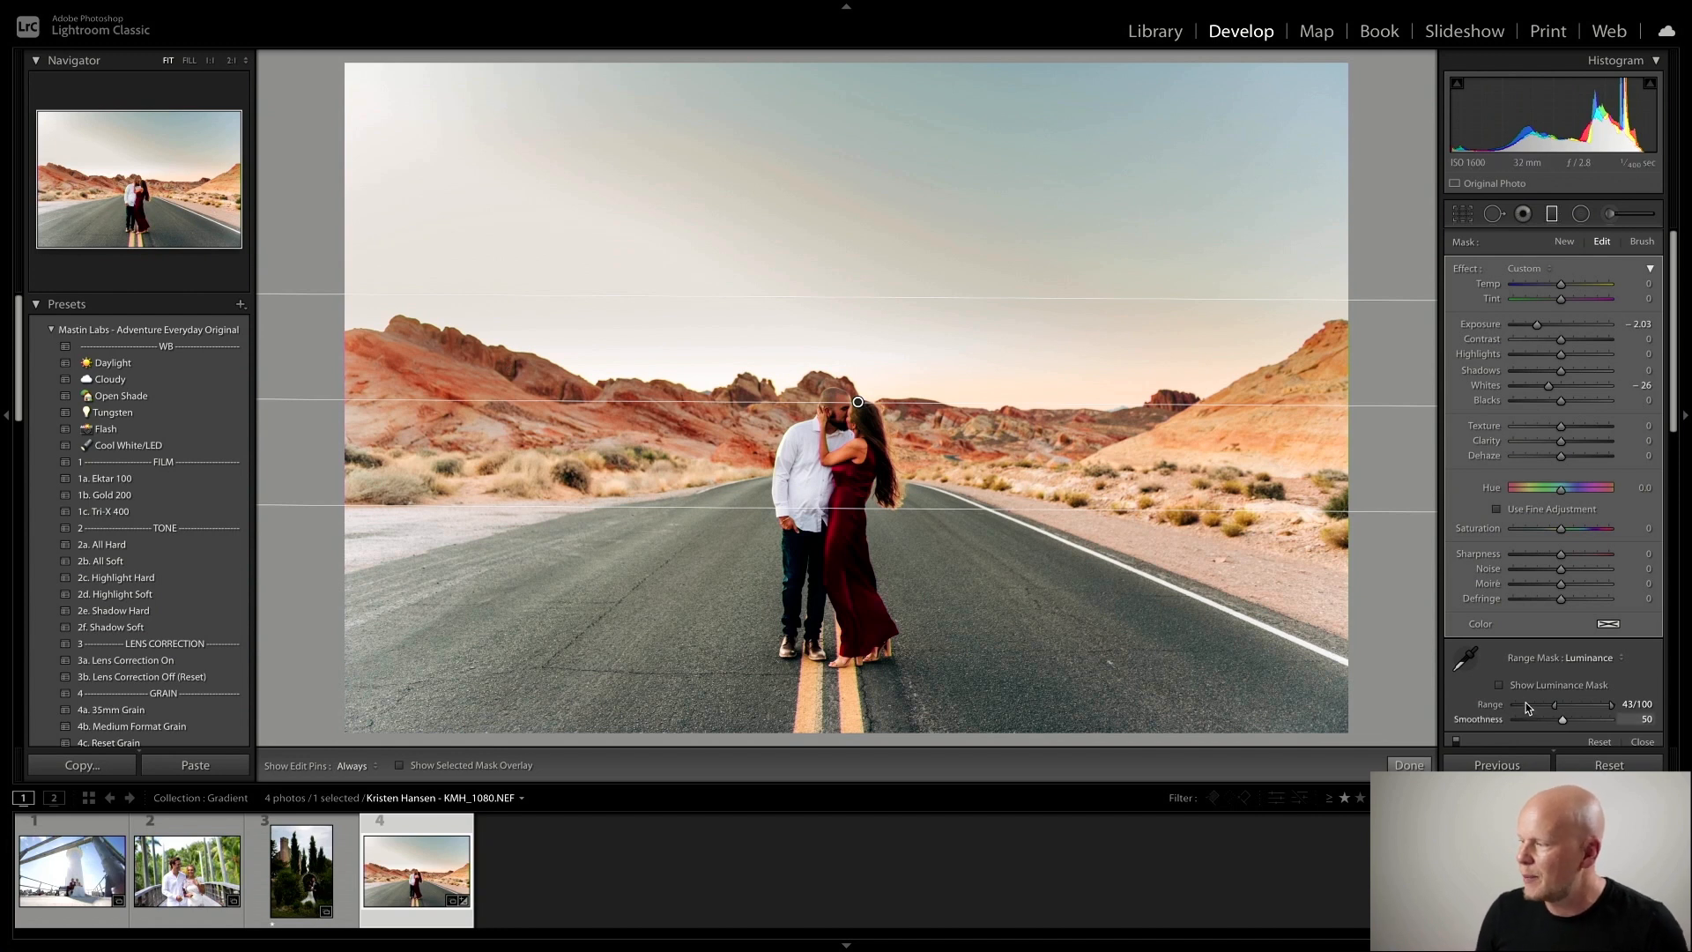
# Set the luminance range mask's smoothness to 43, checking lower values both with and without the mask overlay
pyautogui.click(1499, 684)
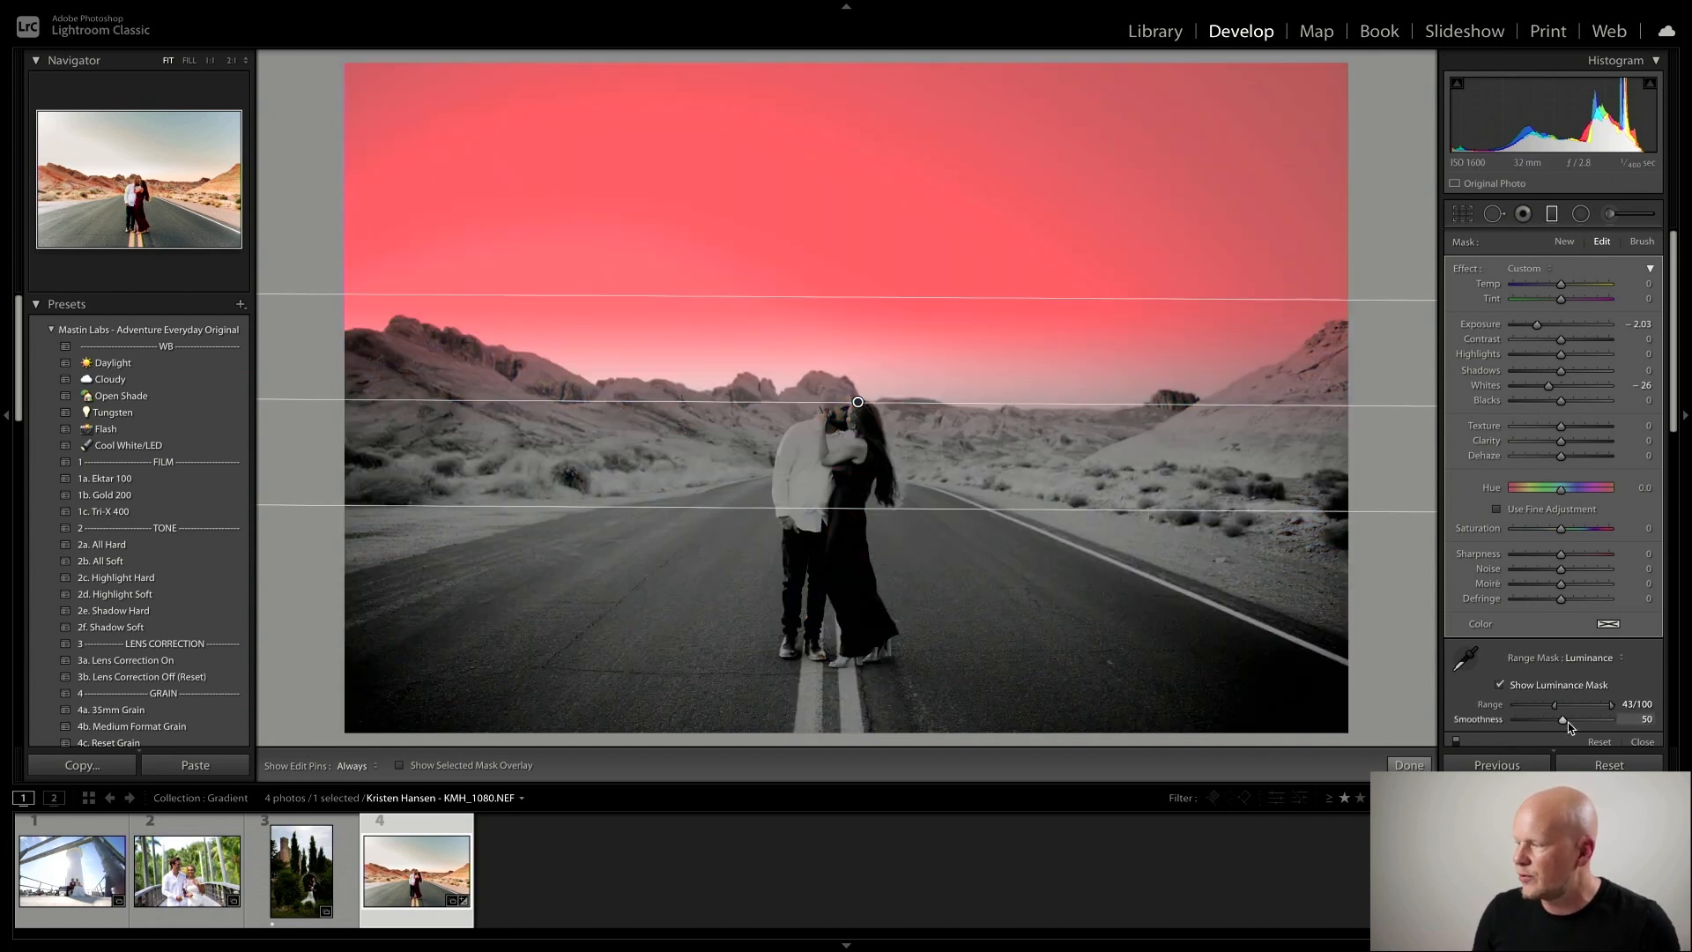
pyautogui.moveTo(1565, 721)
pyautogui.mouseDown()
pyautogui.moveTo(1517, 721)
pyautogui.moveTo(1543, 725)
pyautogui.mouseUp()
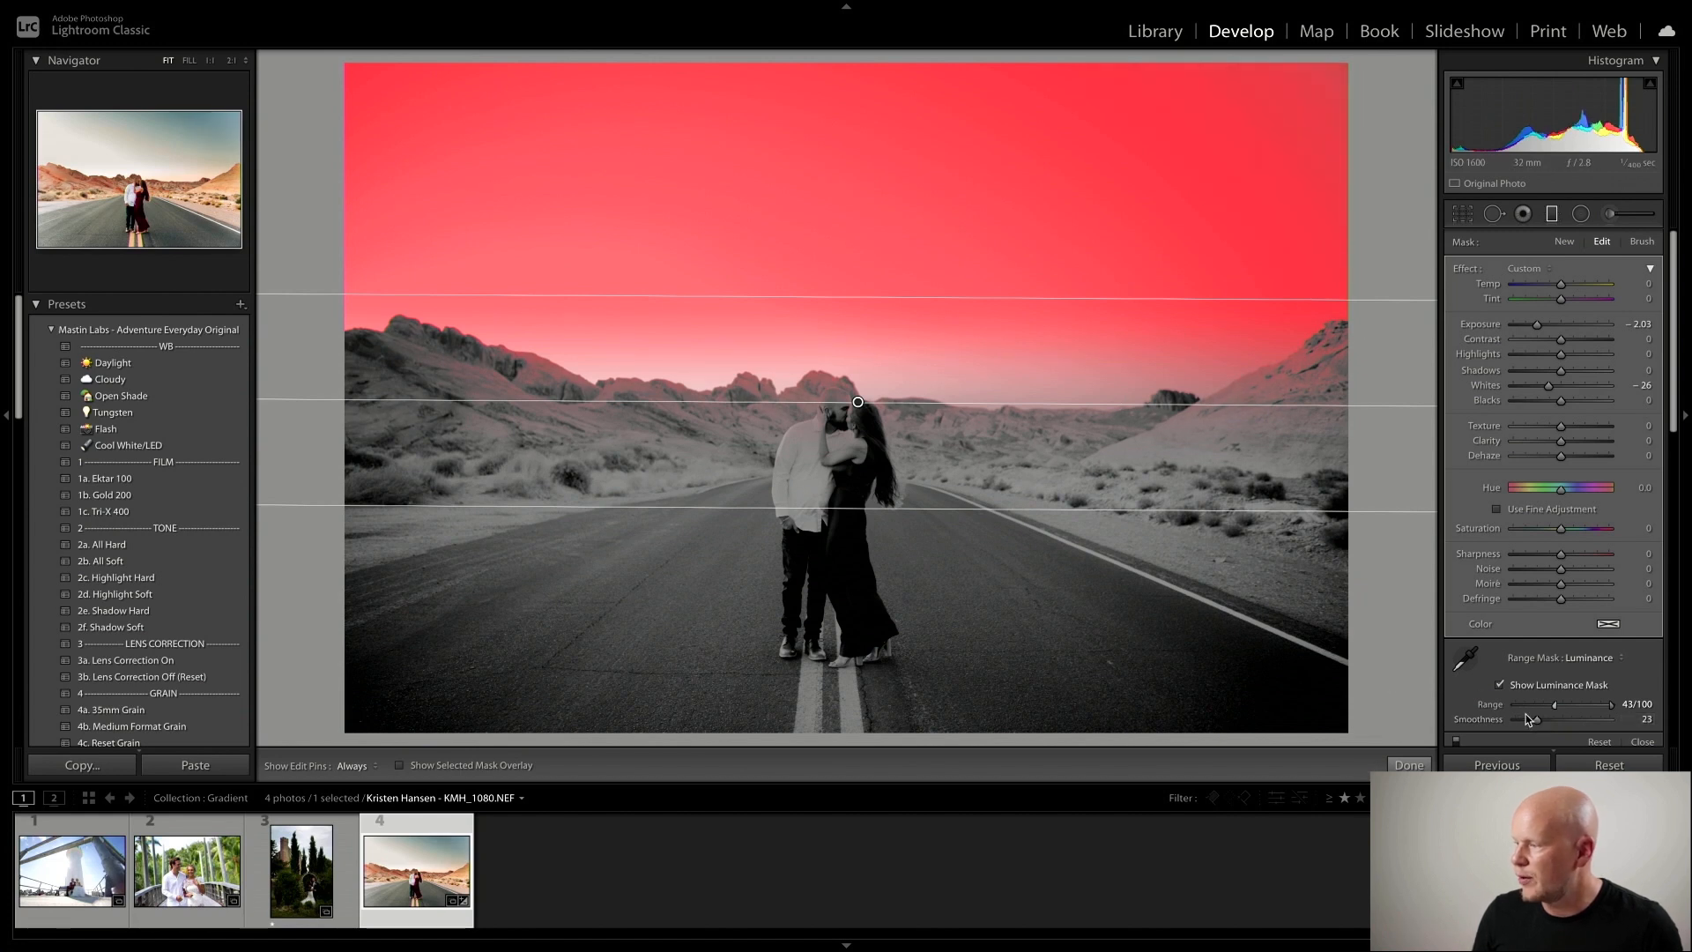
pyautogui.moveTo(1544, 725)
pyautogui.mouseDown()
pyautogui.moveTo(1588, 719)
pyautogui.moveTo(1538, 721)
pyautogui.mouseUp()
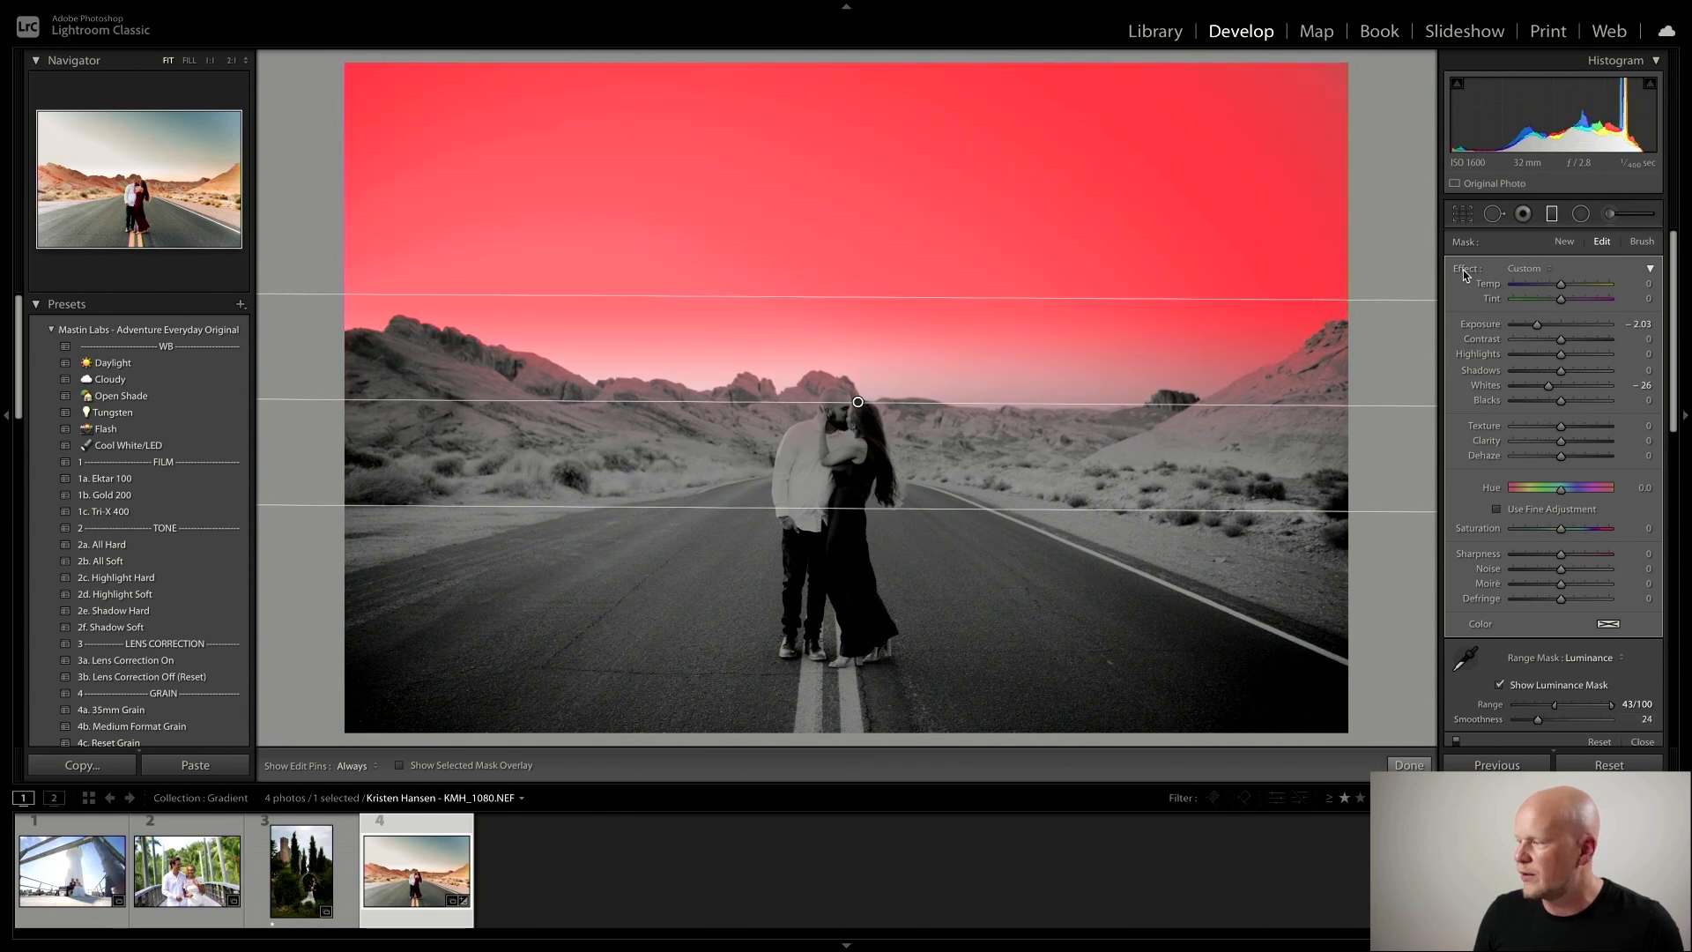
pyautogui.click(1500, 686)
pyautogui.moveTo(1540, 721); pyautogui.dragTo(1523, 720)
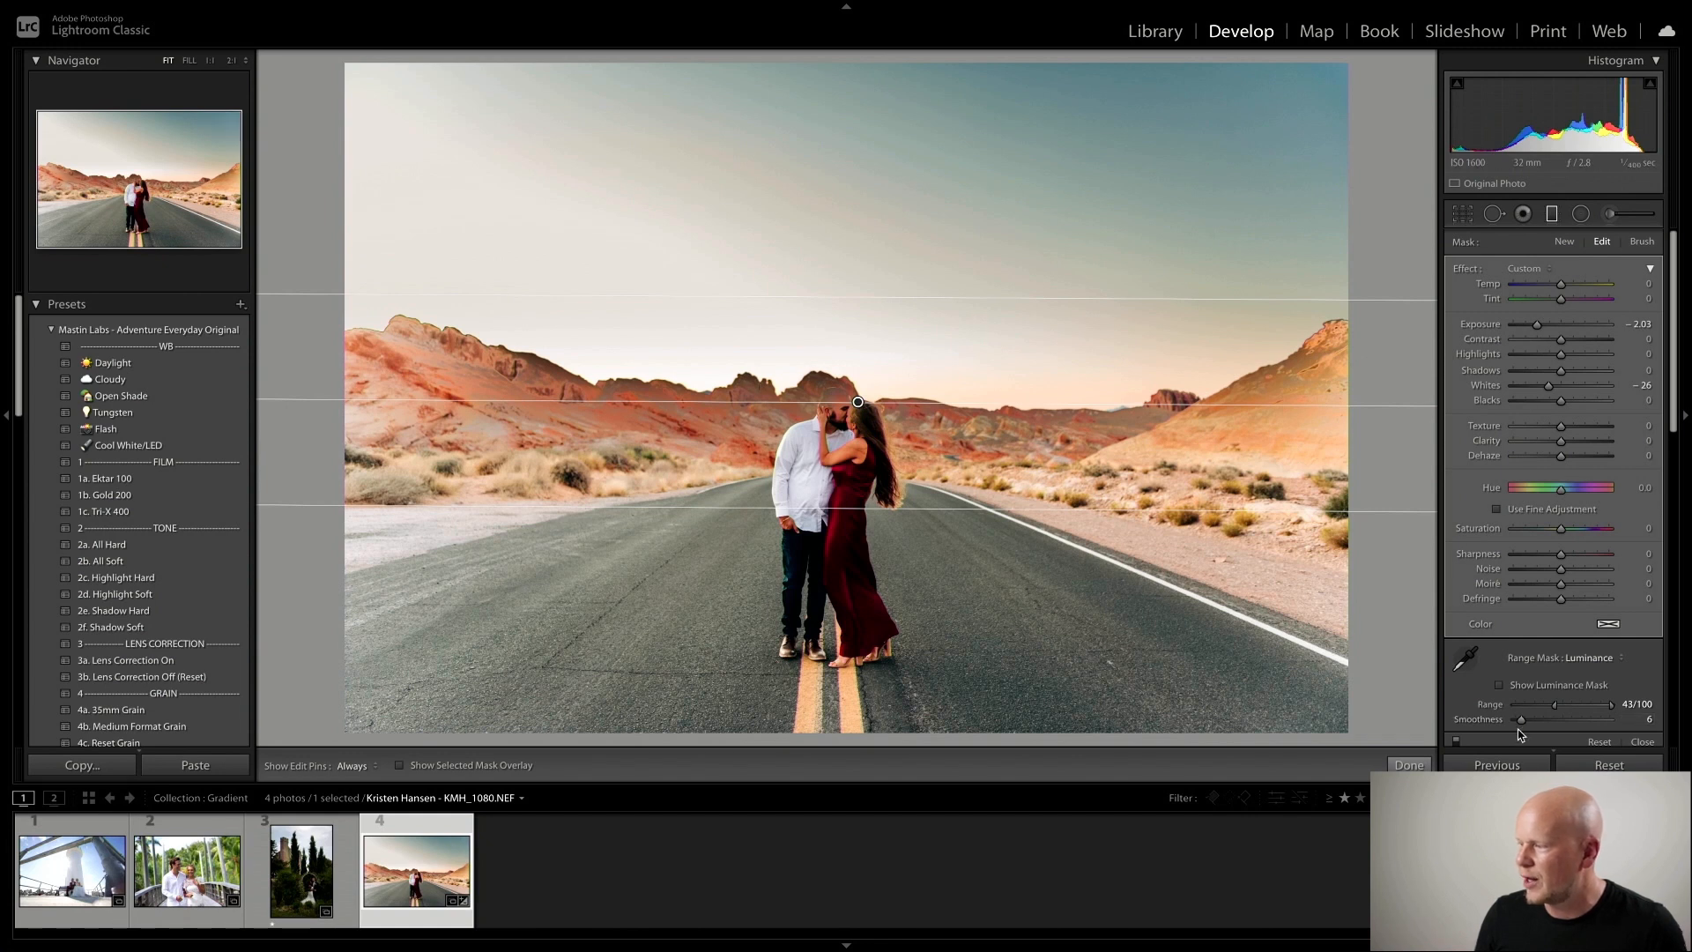
pyautogui.moveTo(1521, 719); pyautogui.dragTo(1557, 723)
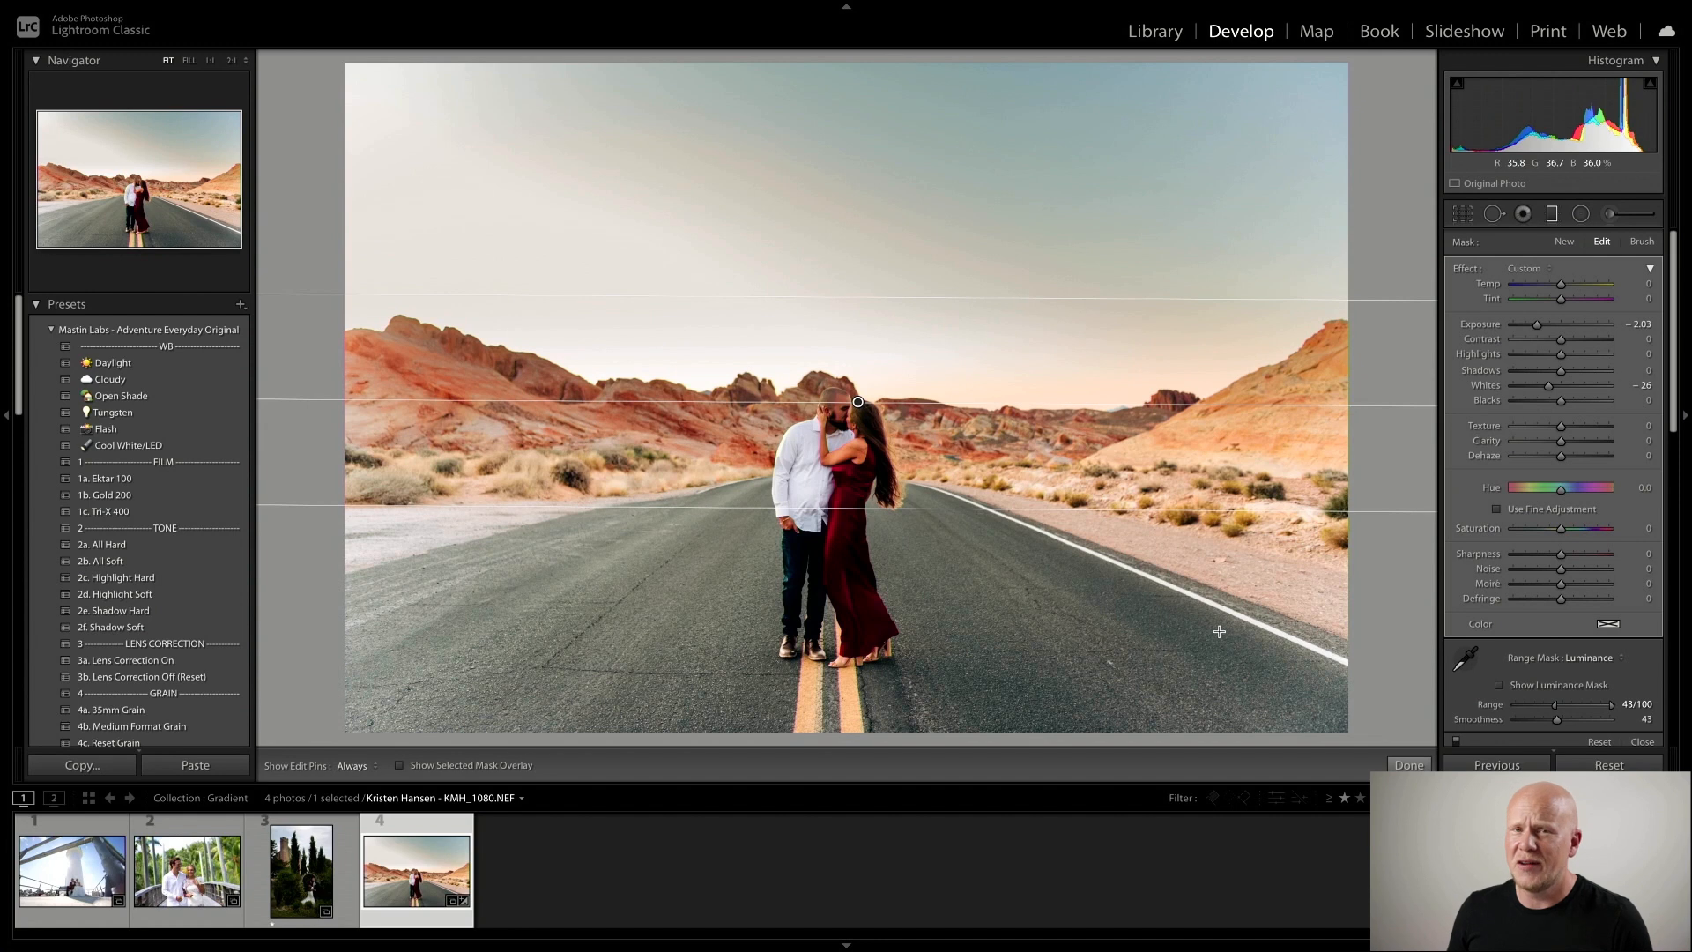
# Open the second photo of the Gradient collection, the couple in white on the wooden bridge
pyautogui.click(161, 877)
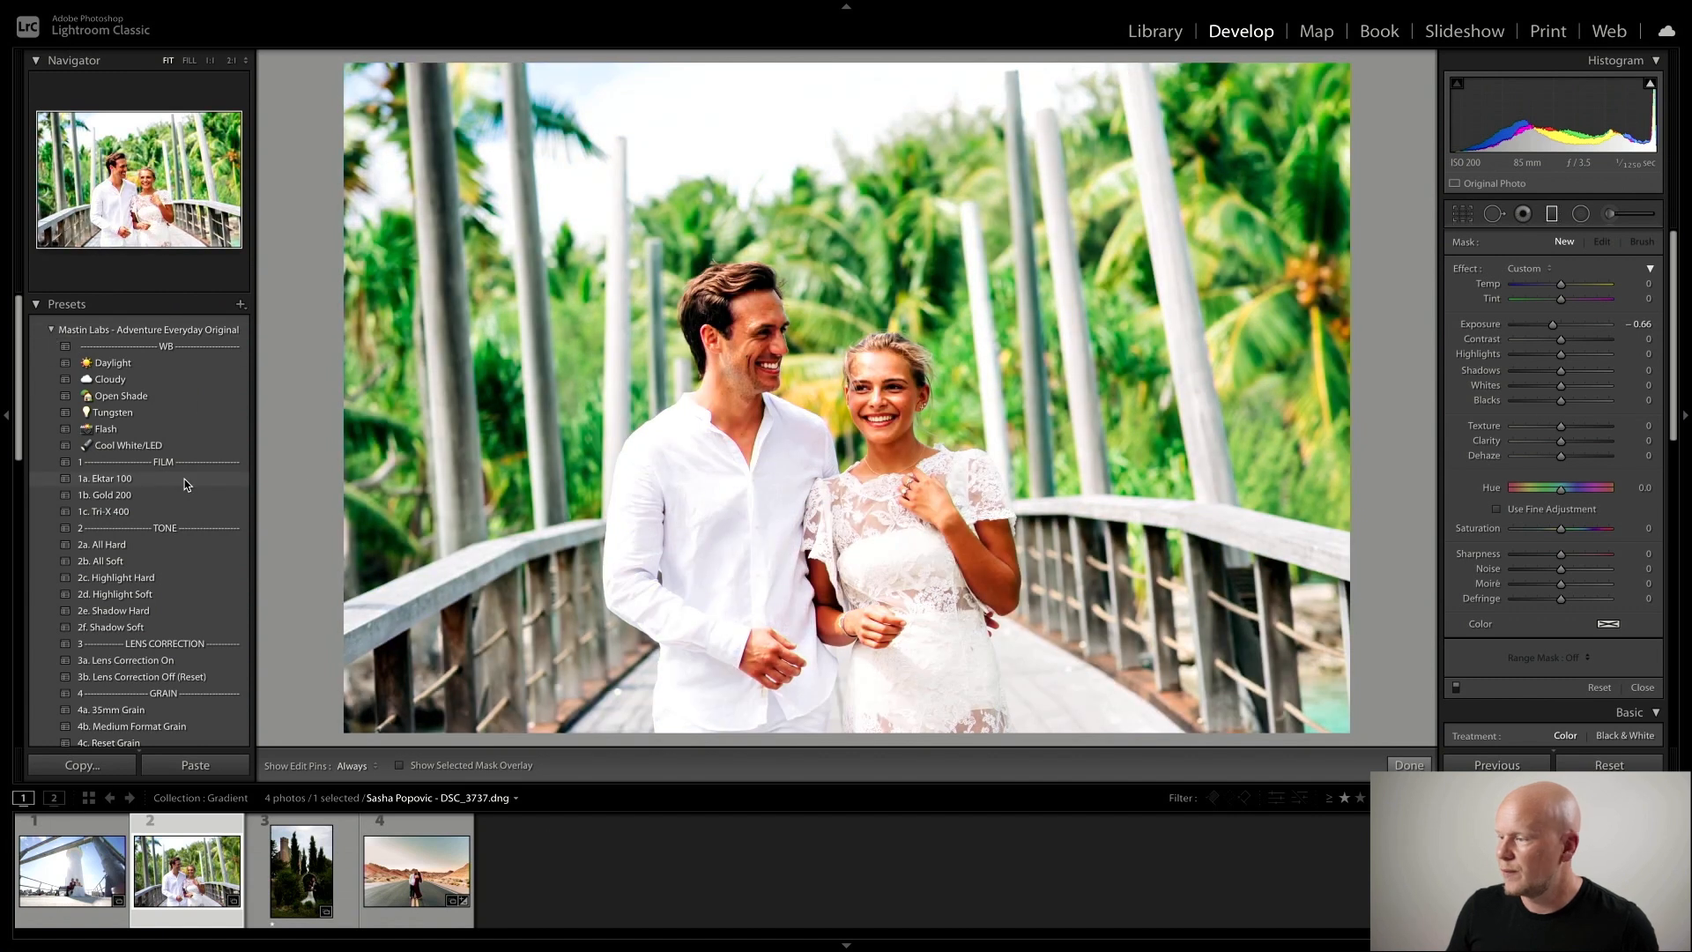
# Apply the Ektar 100 film preset and All Soft tone preset, with temperature at 4,705 and exposure at +0.10
pyautogui.click(184, 478)
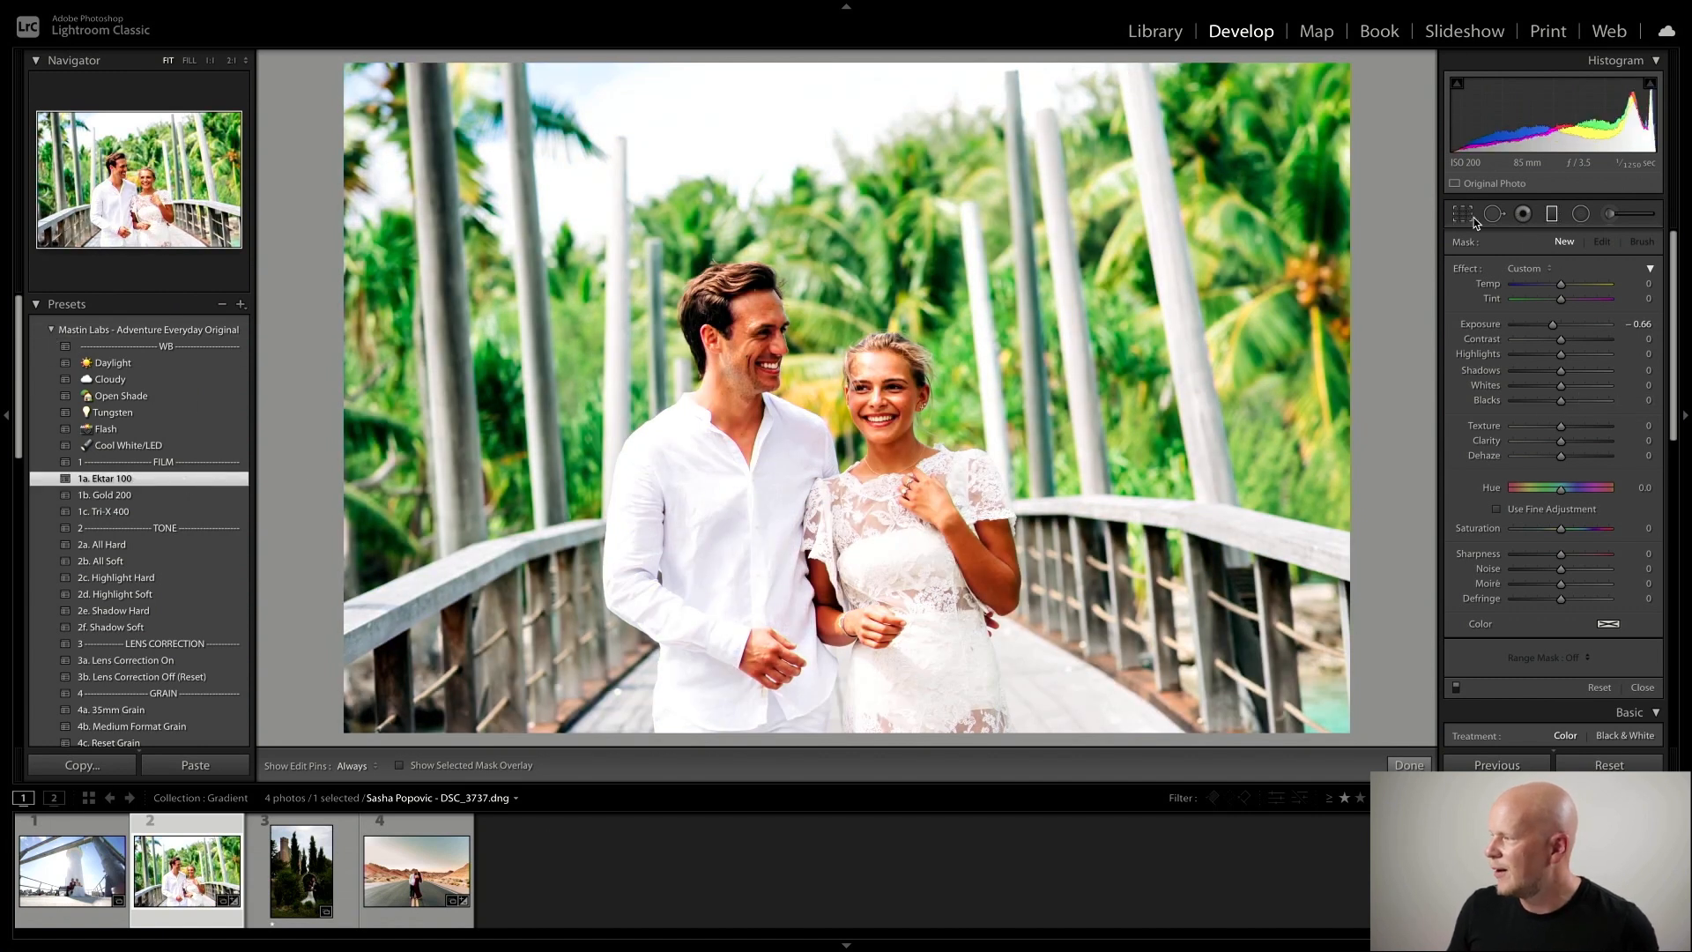
pyautogui.click(1552, 216)
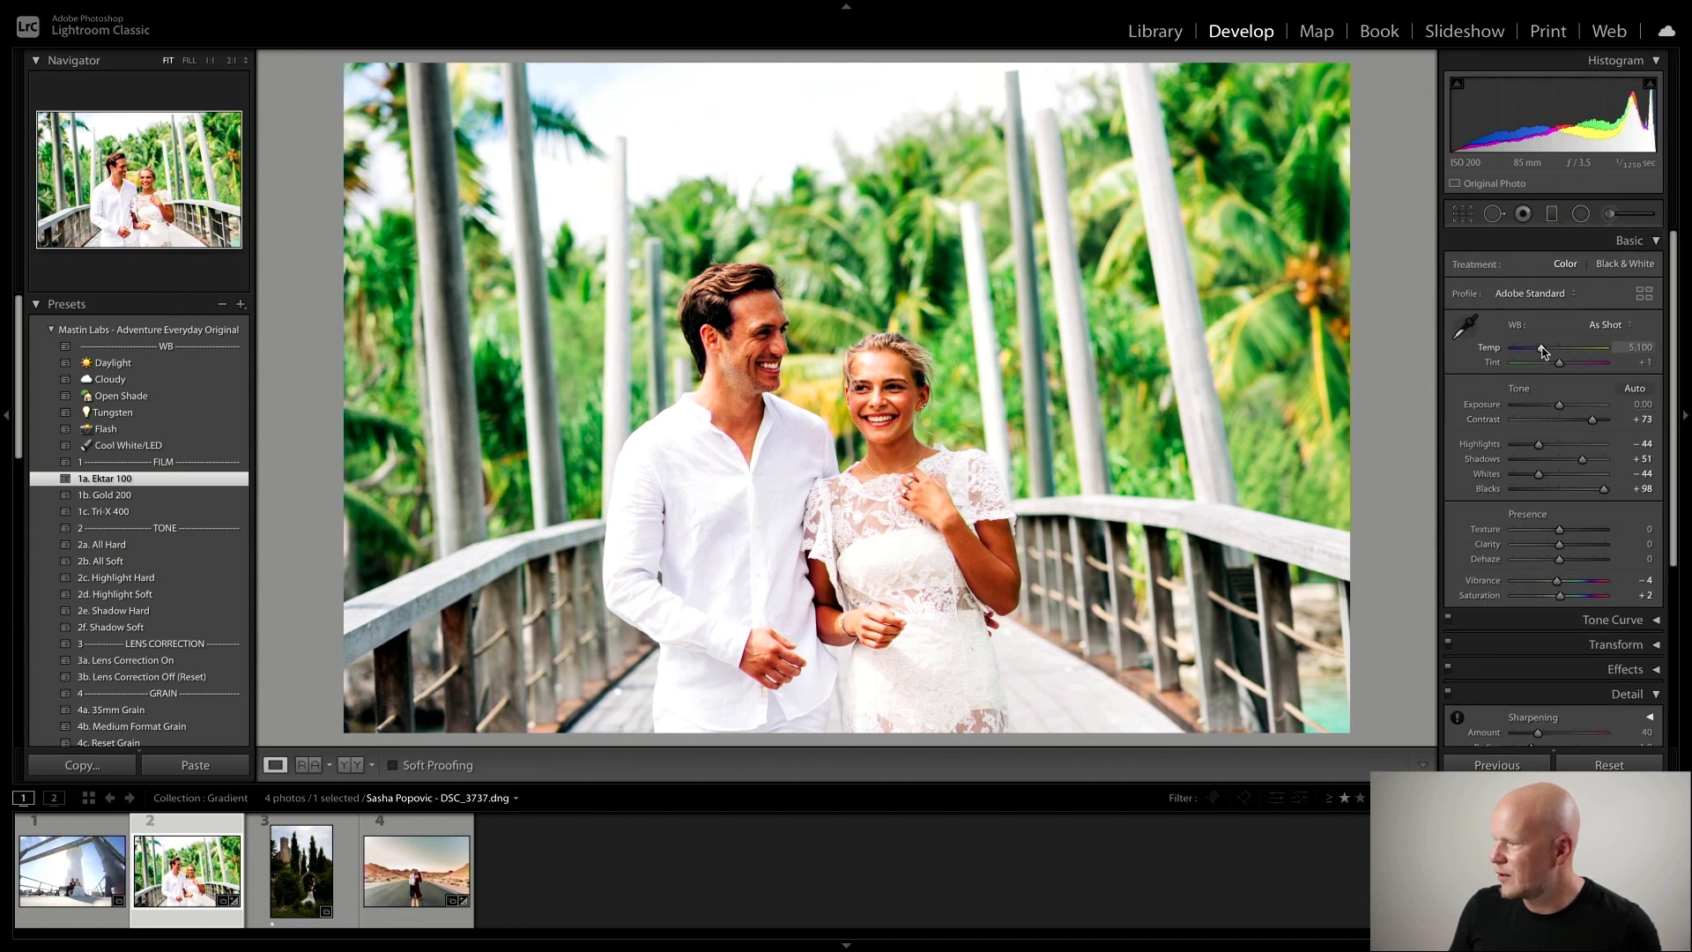
pyautogui.moveTo(1540, 348); pyautogui.dragTo(1539, 353)
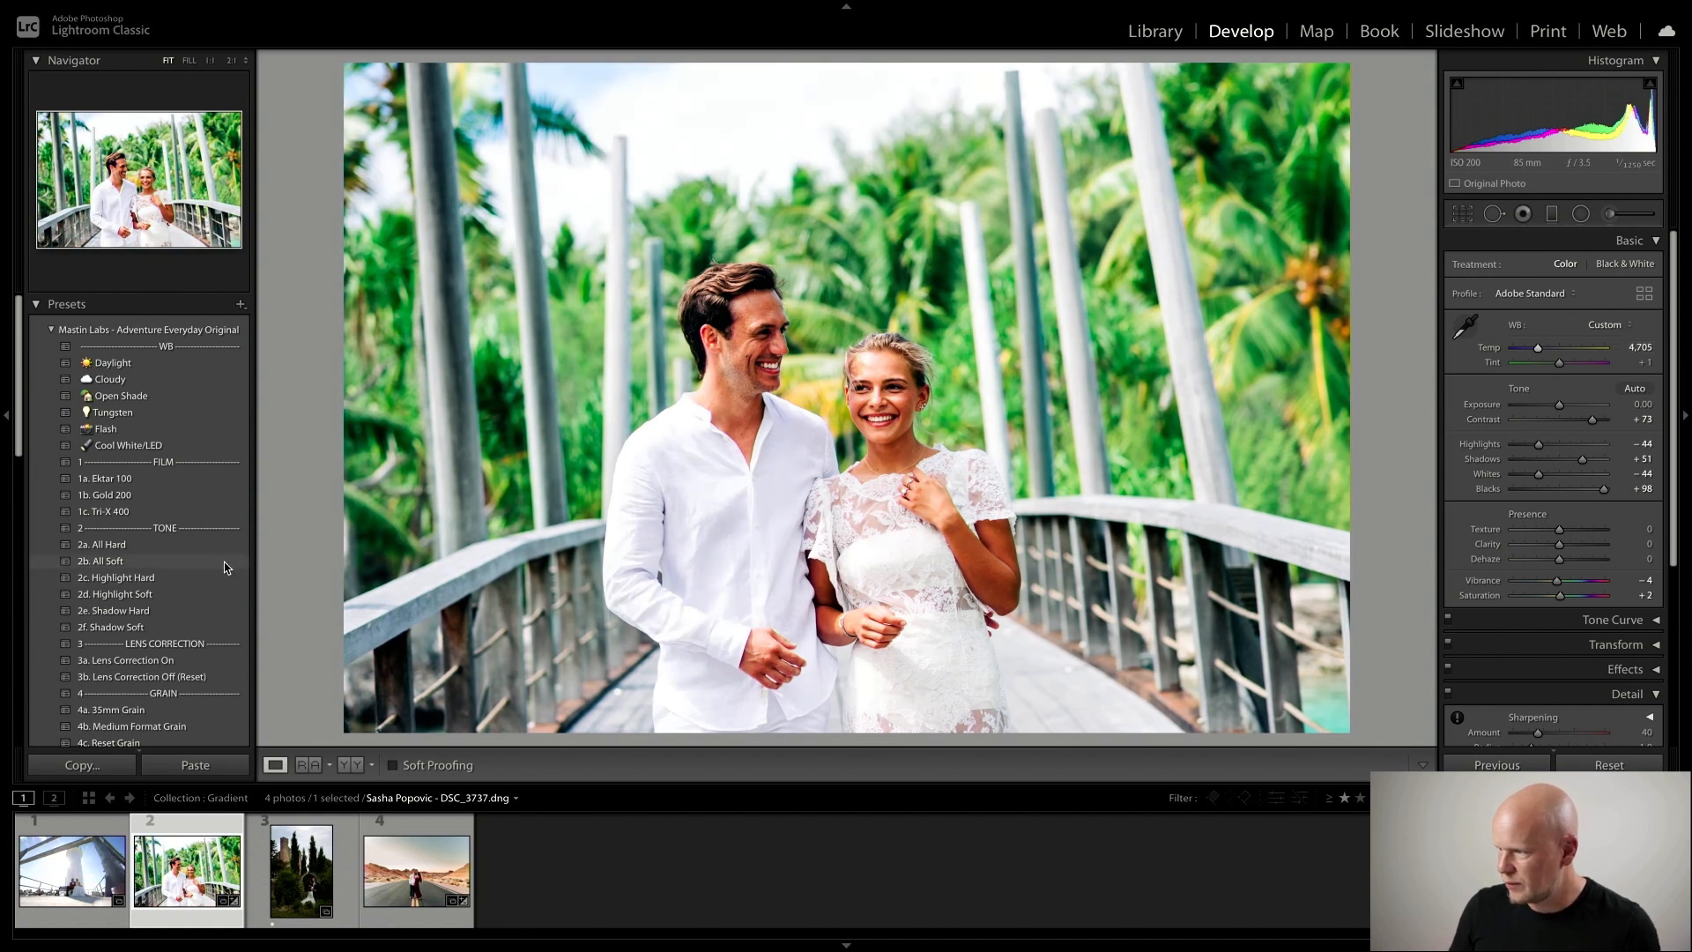
pyautogui.click(224, 562)
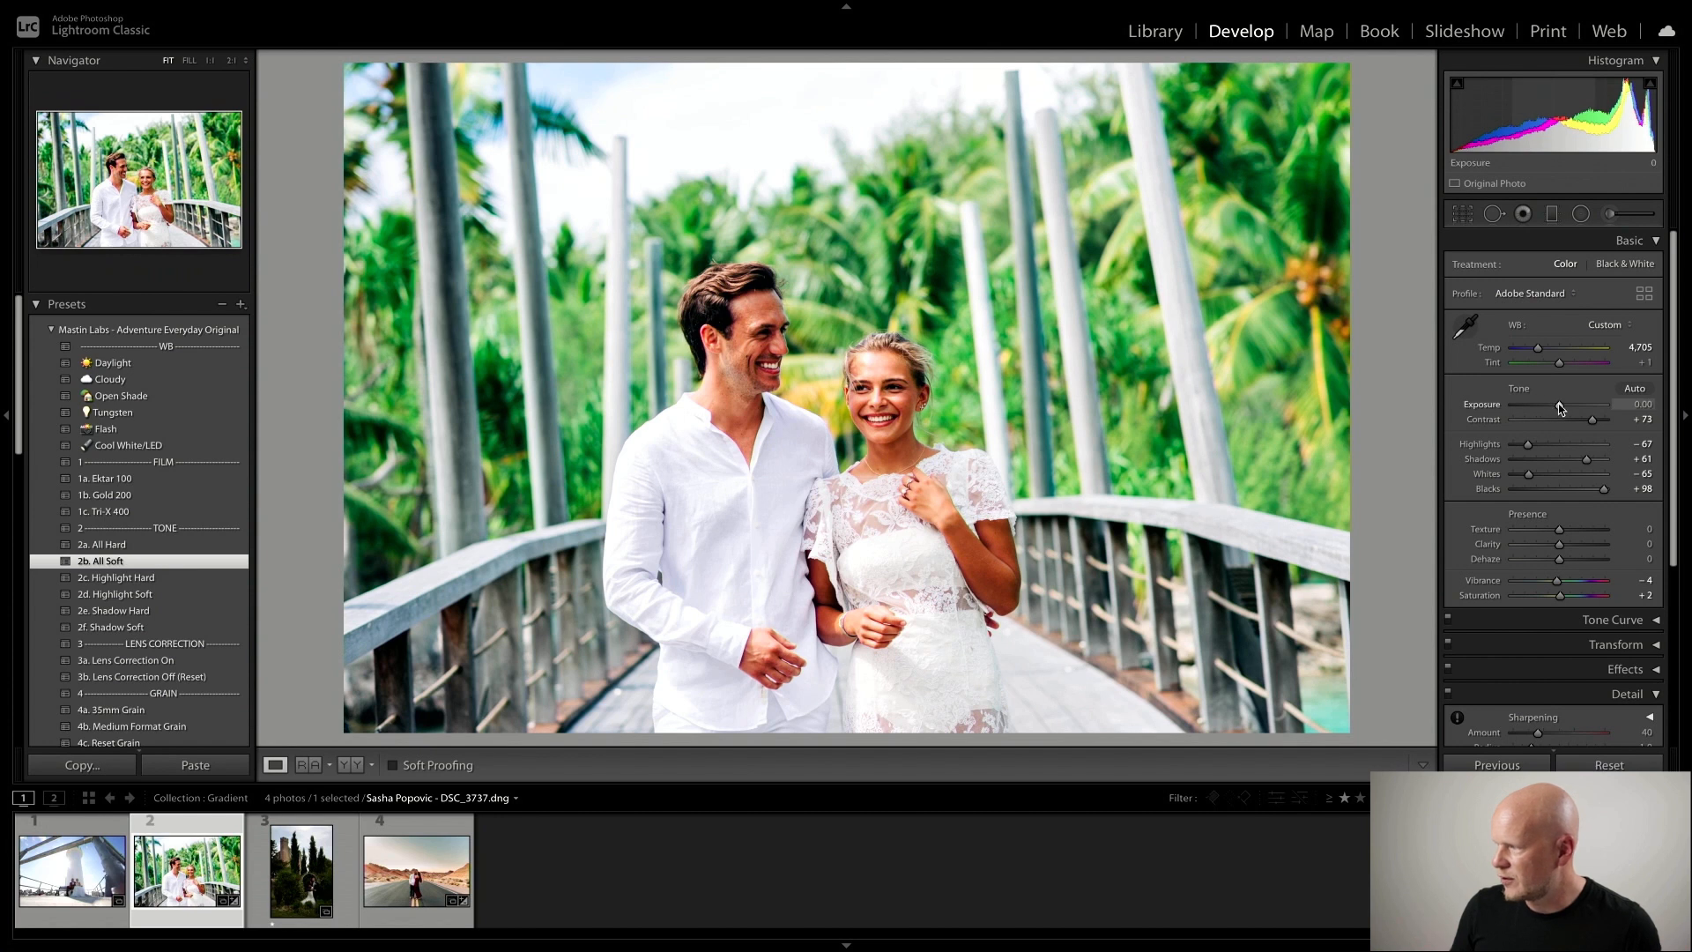
pyautogui.moveTo(1560, 408); pyautogui.dragTo(1560, 408)
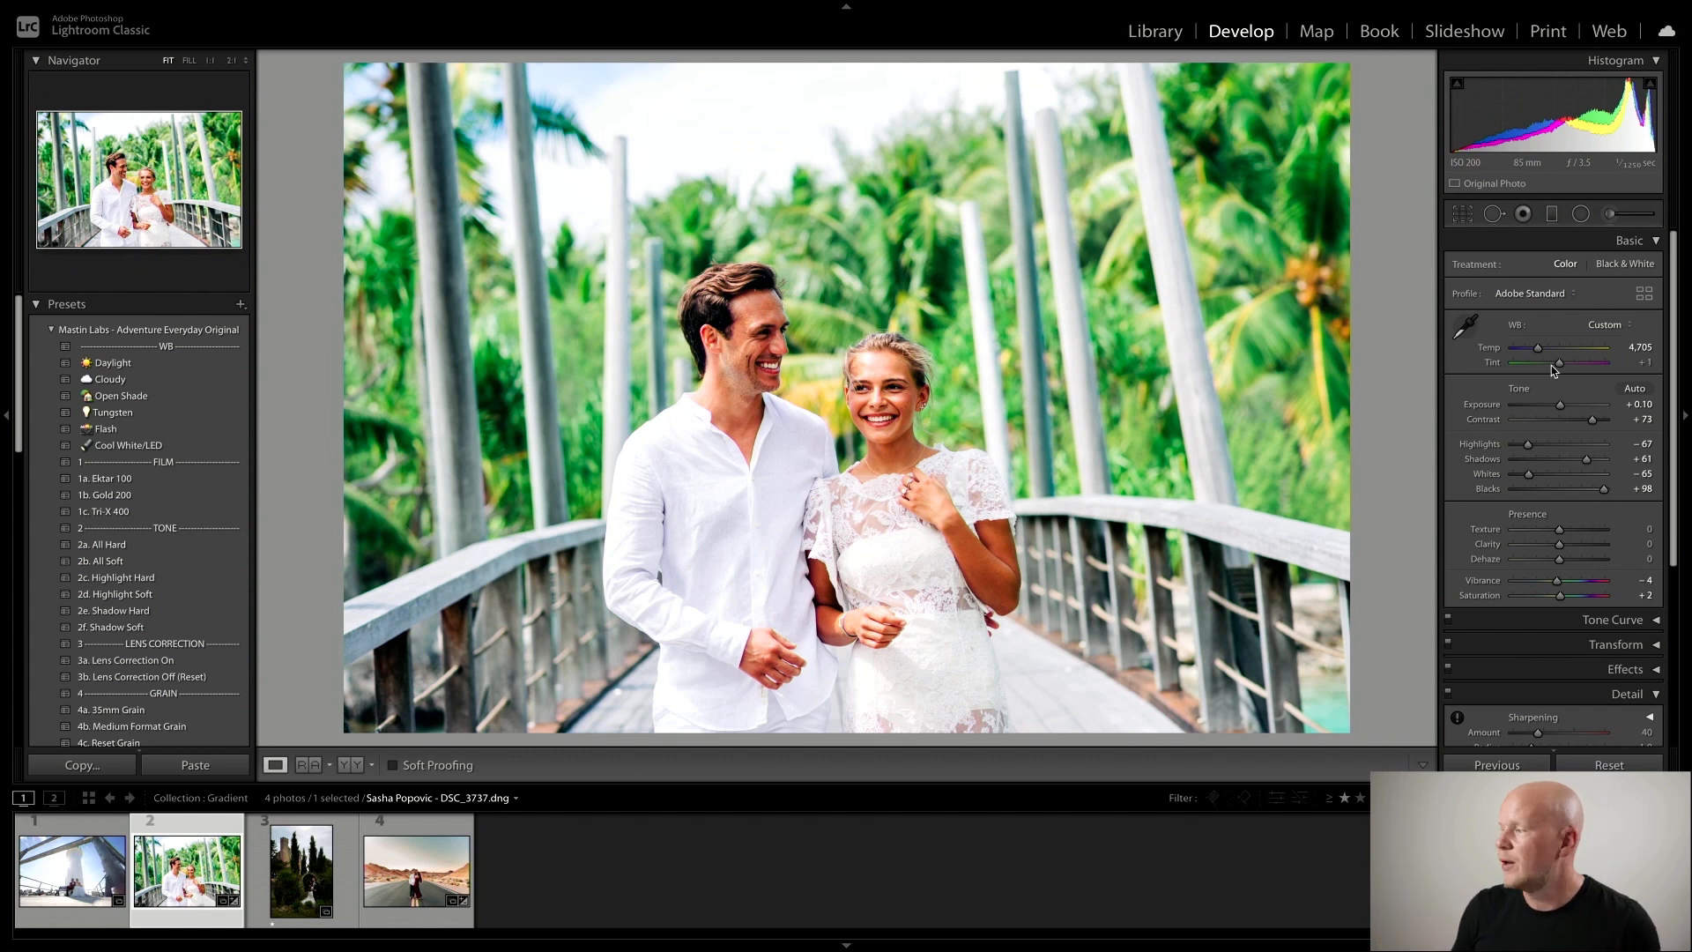
# Draw a nearly horizontal graduated filter from above the couple's heads to the bridge railing, and shift it slightly downward
pyautogui.click(1549, 214)
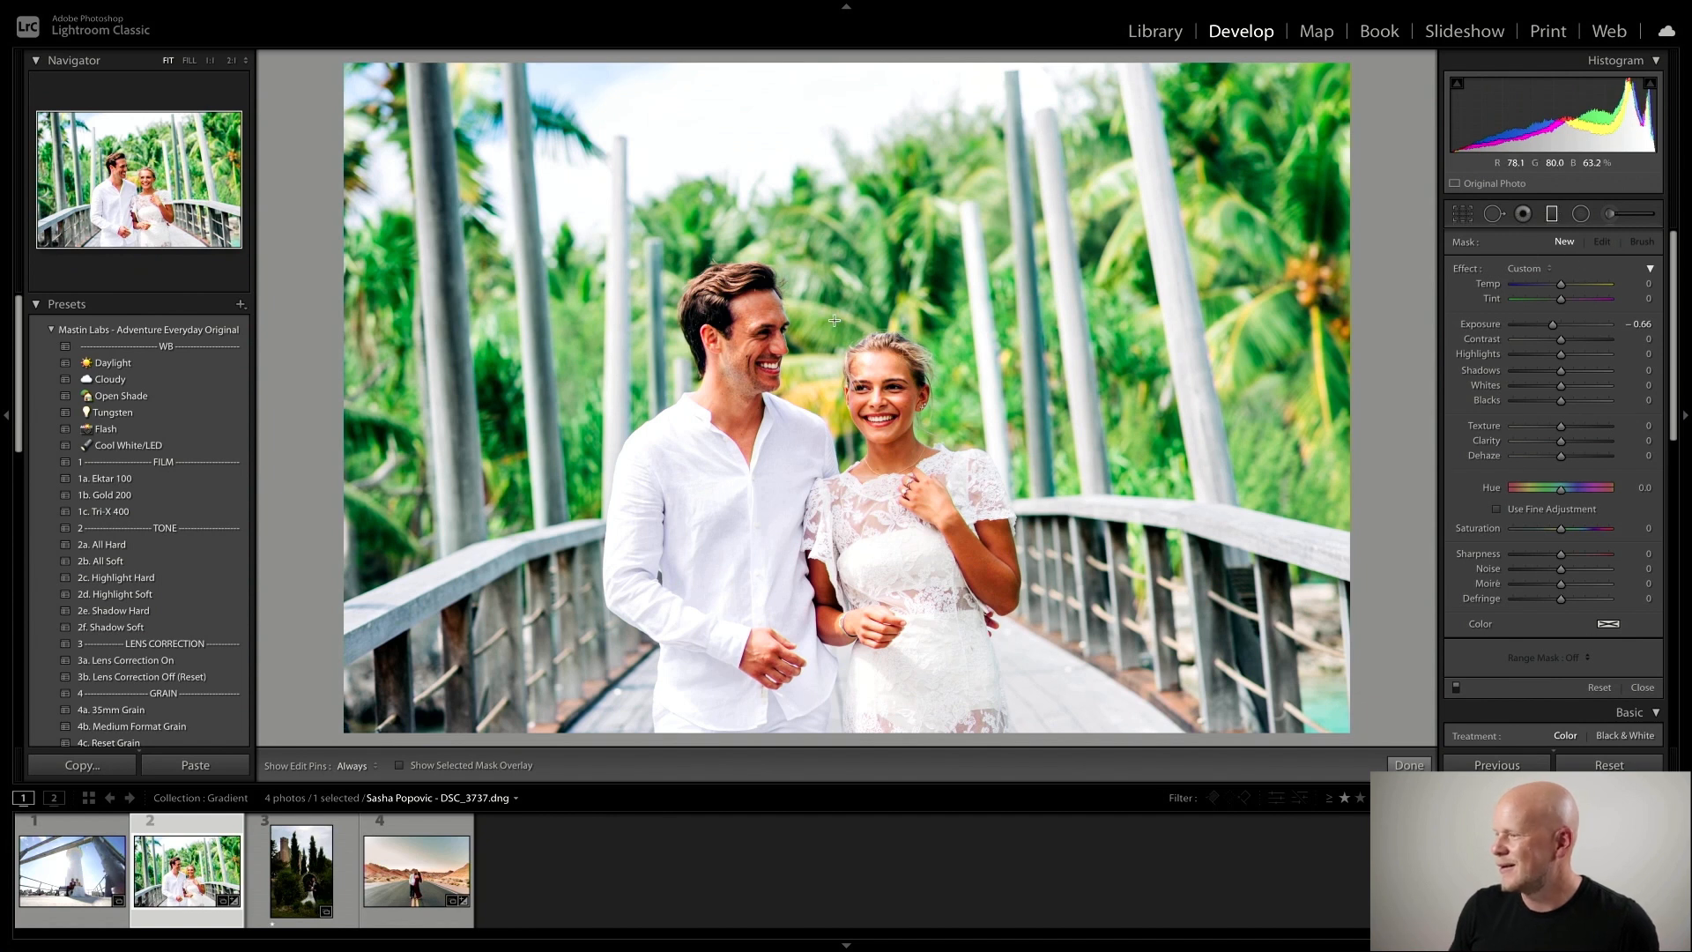
pyautogui.moveTo(834, 222); pyautogui.dragTo(828, 529)
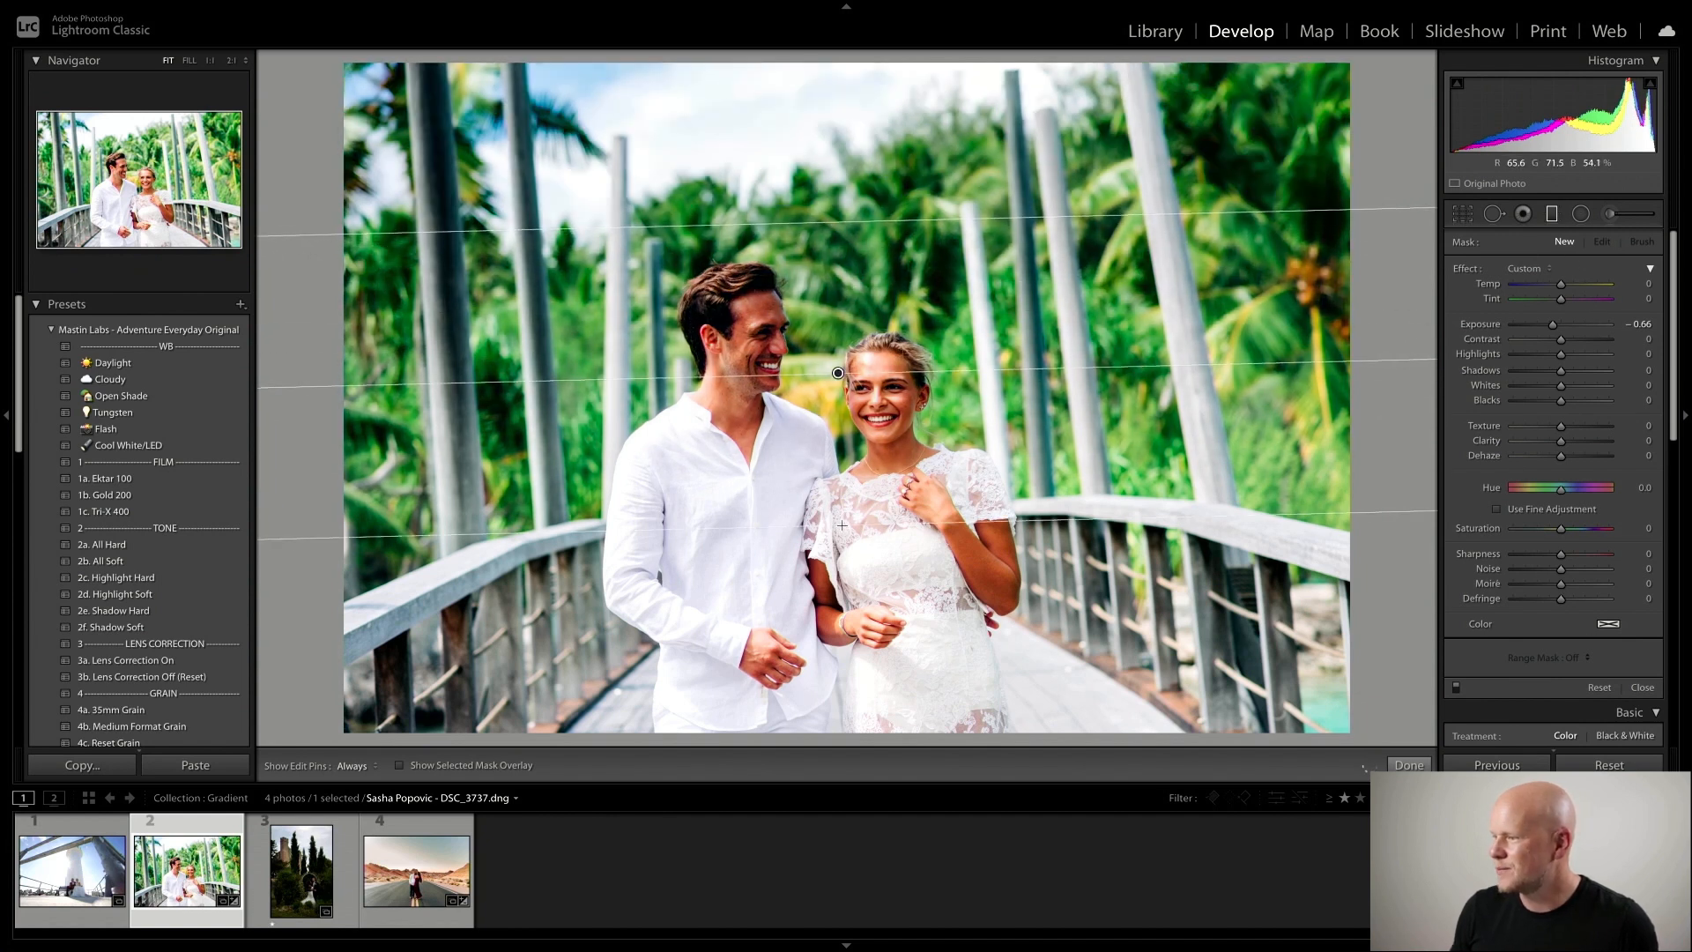
pyautogui.moveTo(835, 379); pyautogui.dragTo(836, 397)
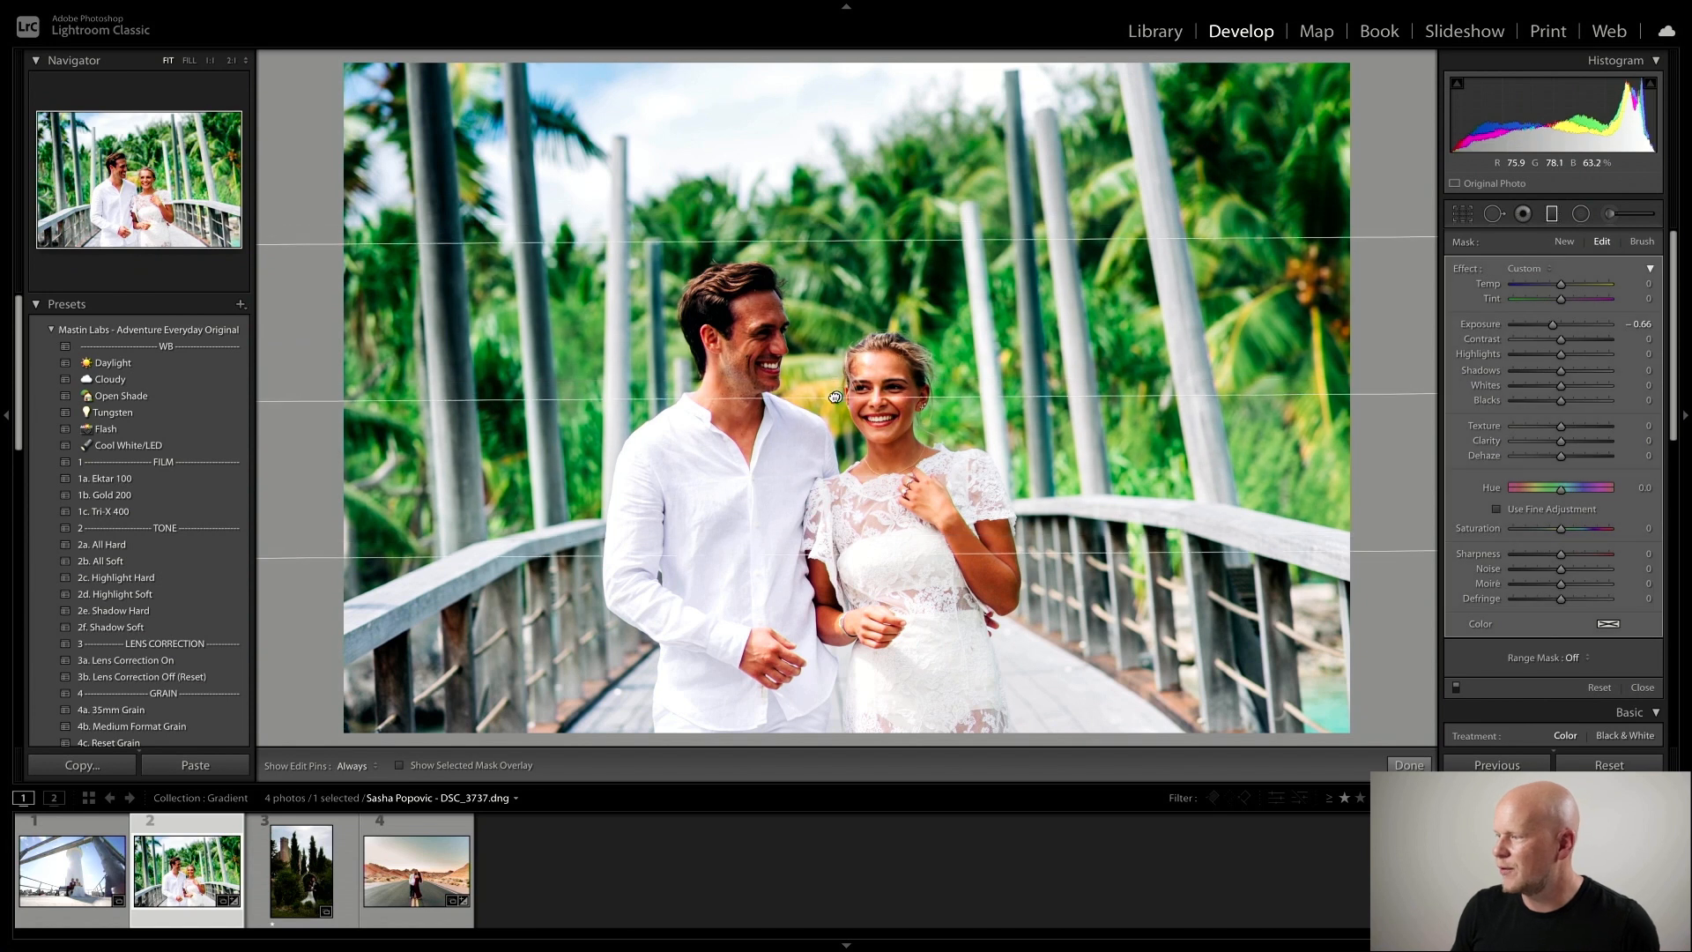
# Limit the graduated filter with a color range mask sampled from the dark green foliage behind the couple, with an amount of 39
pyautogui.click(1566, 661)
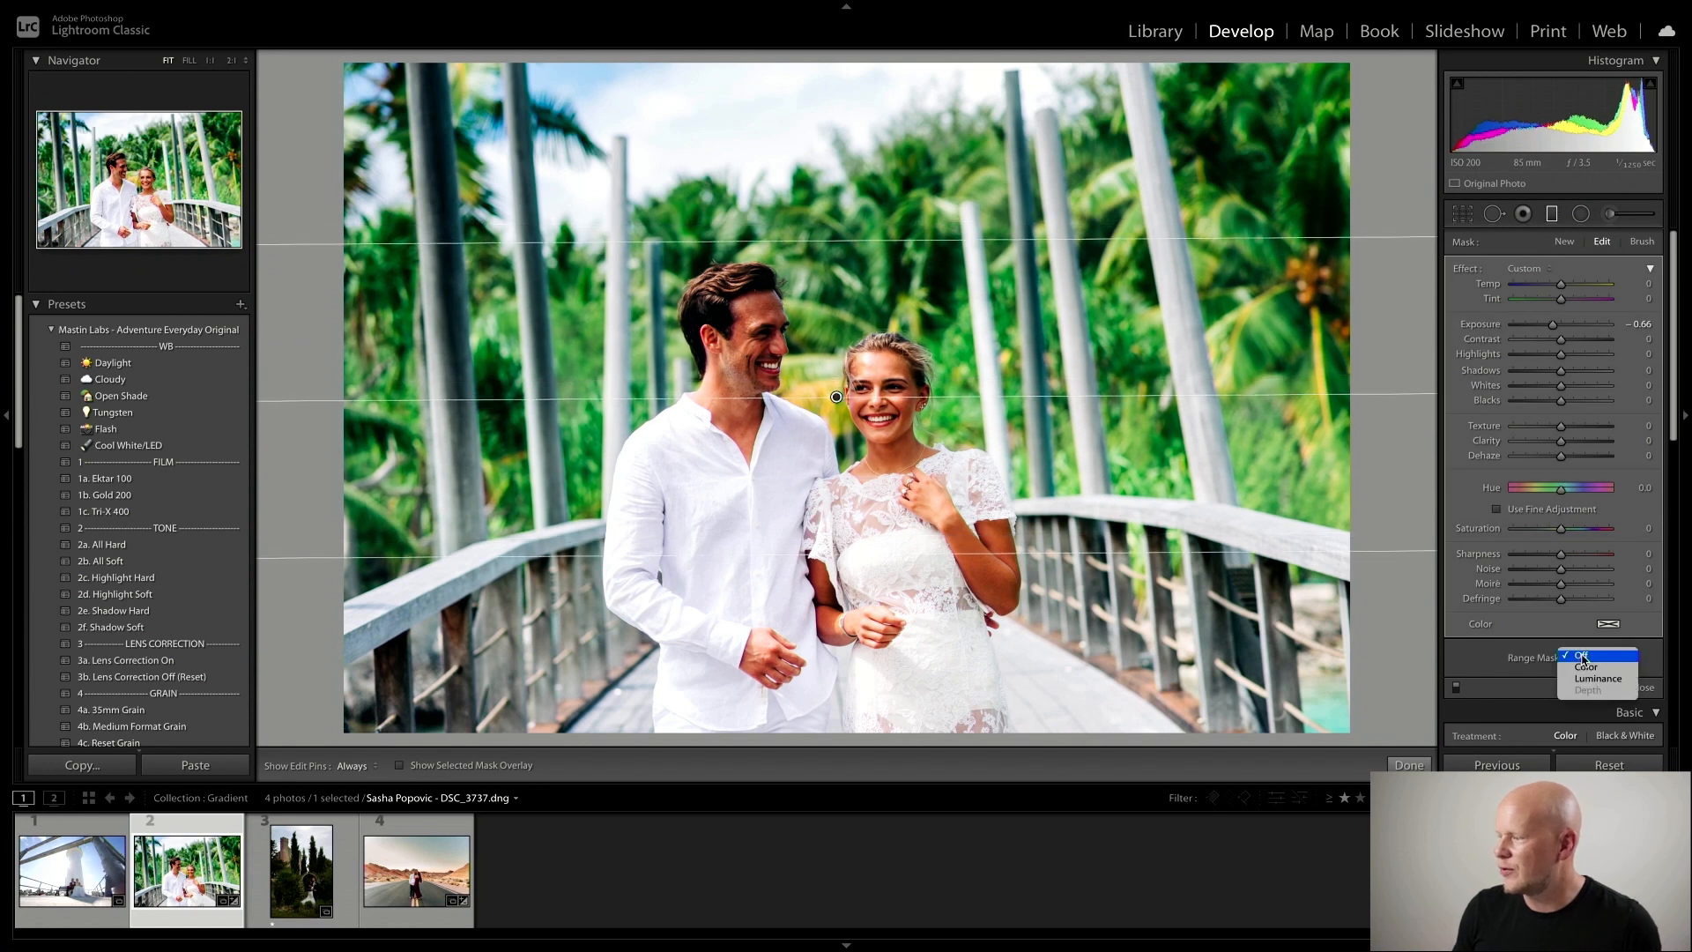
pyautogui.click(1586, 667)
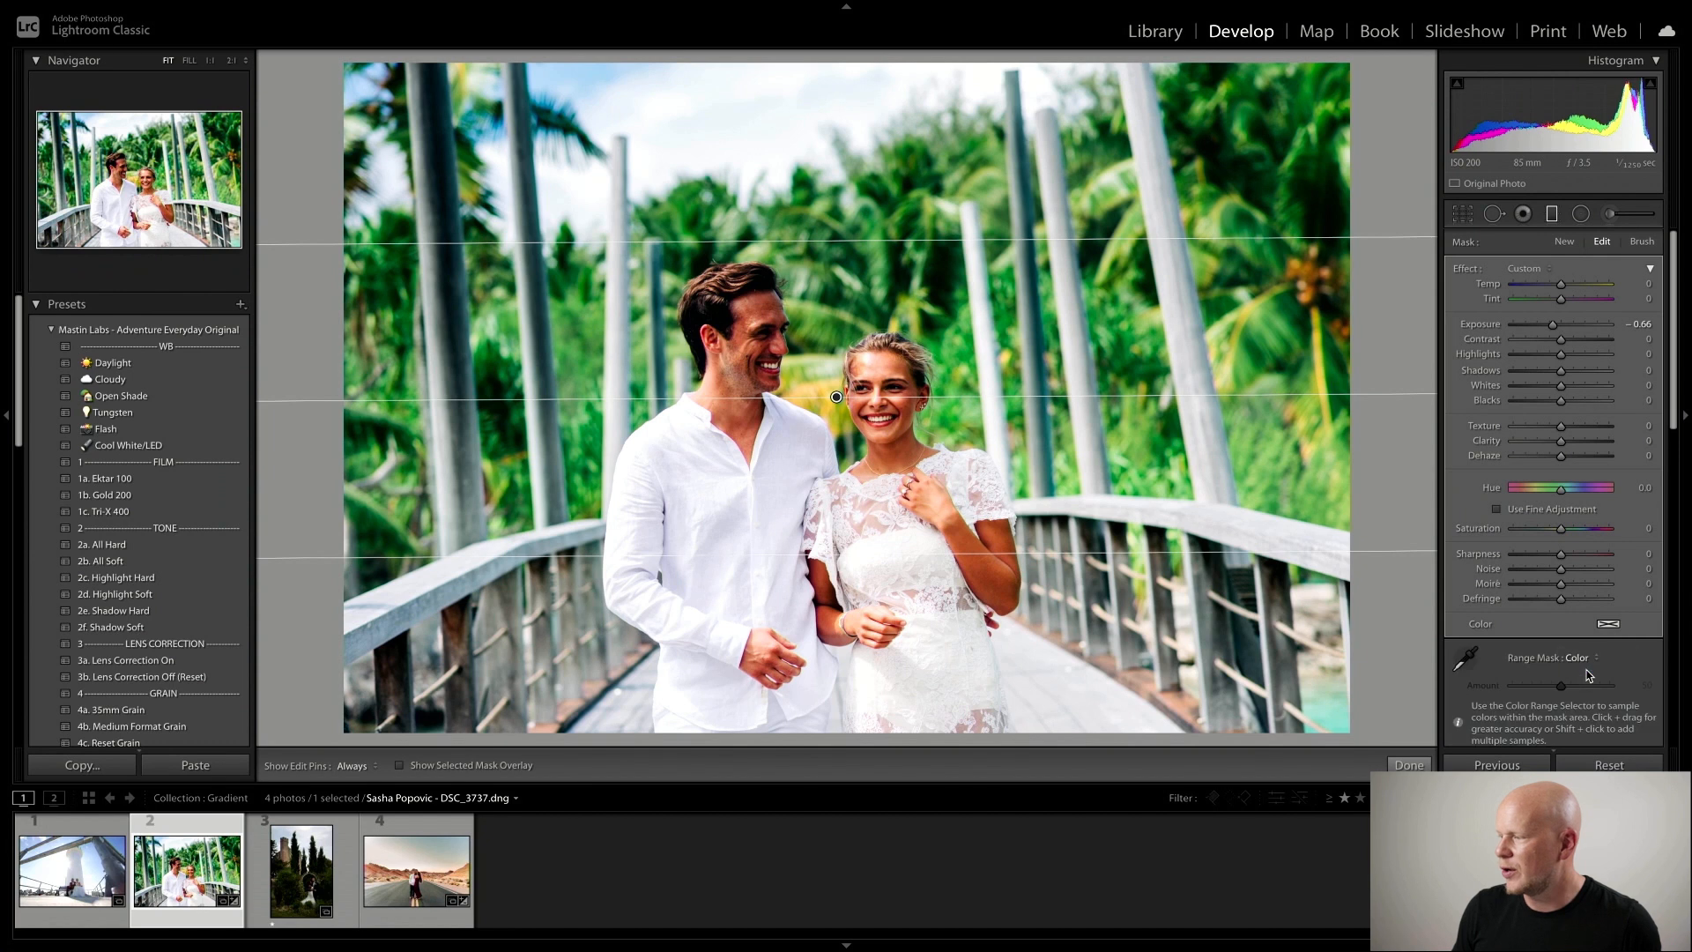
pyautogui.click(1465, 659)
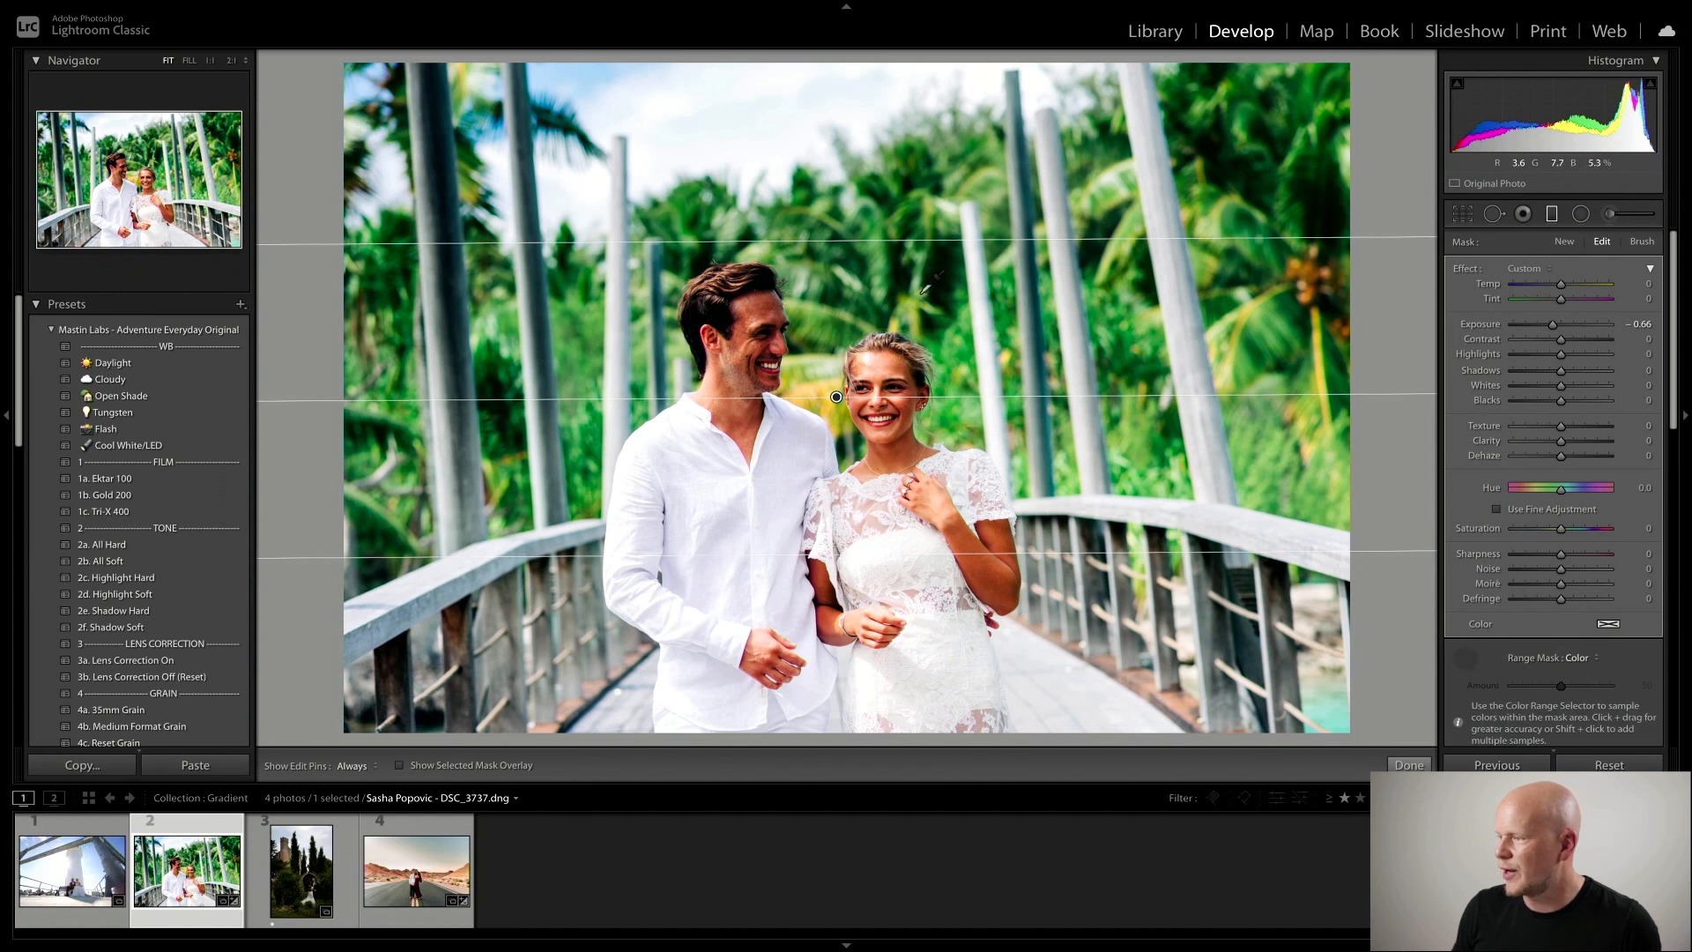
pyautogui.click(923, 248)
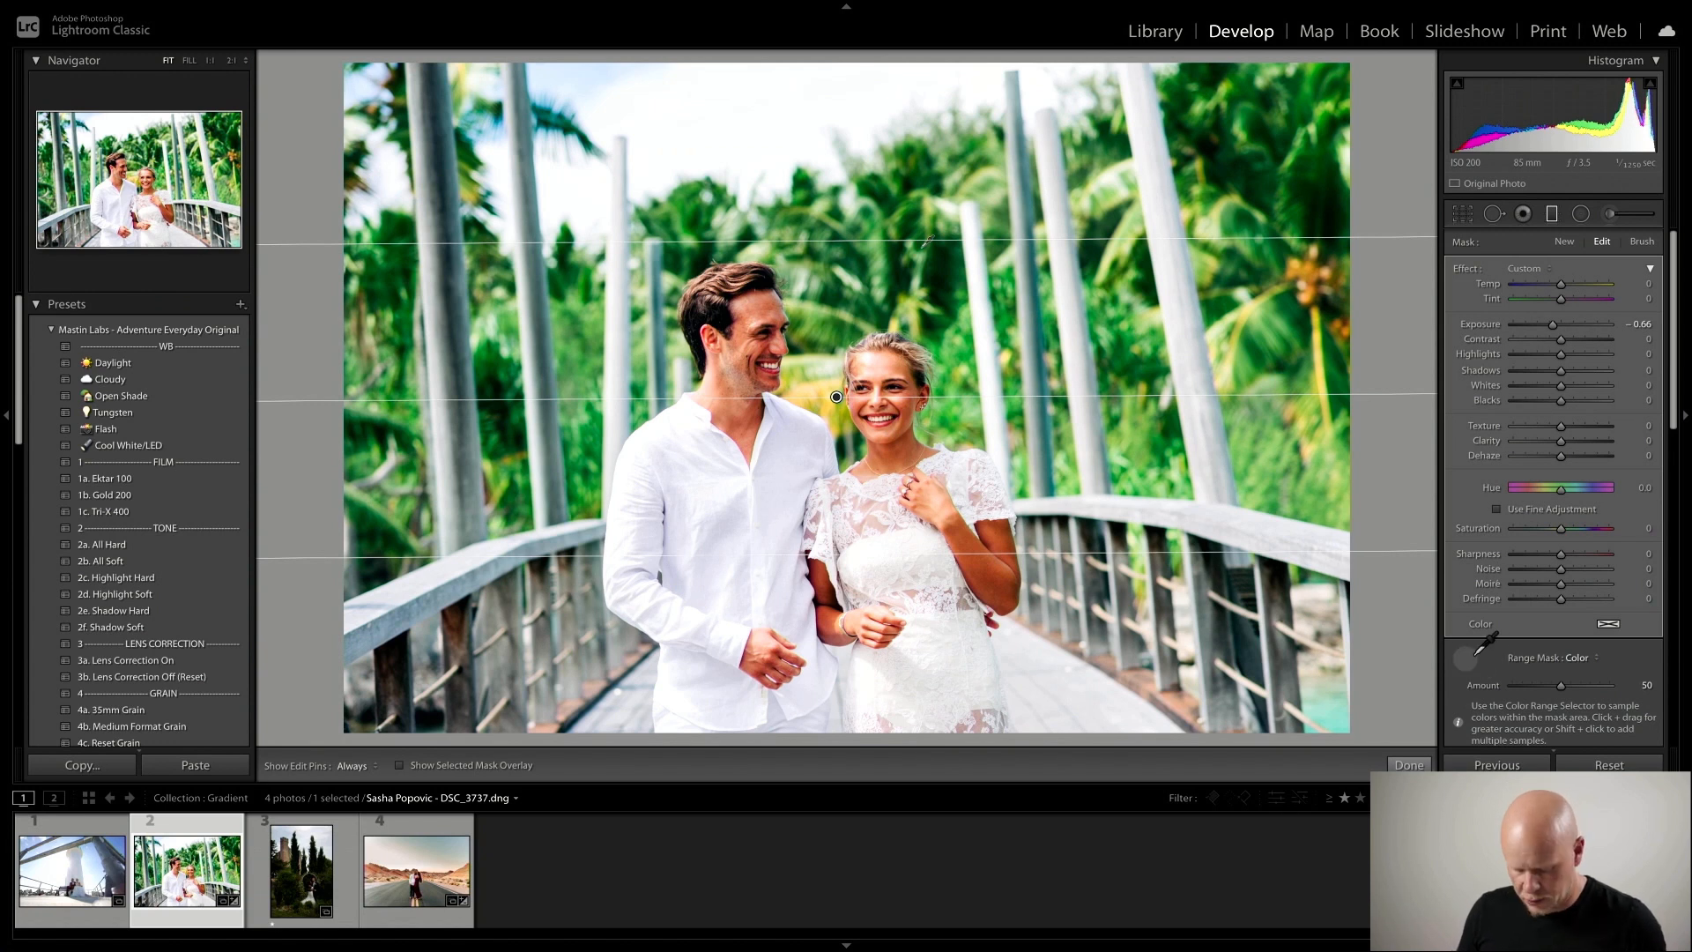
pyautogui.press('alt')
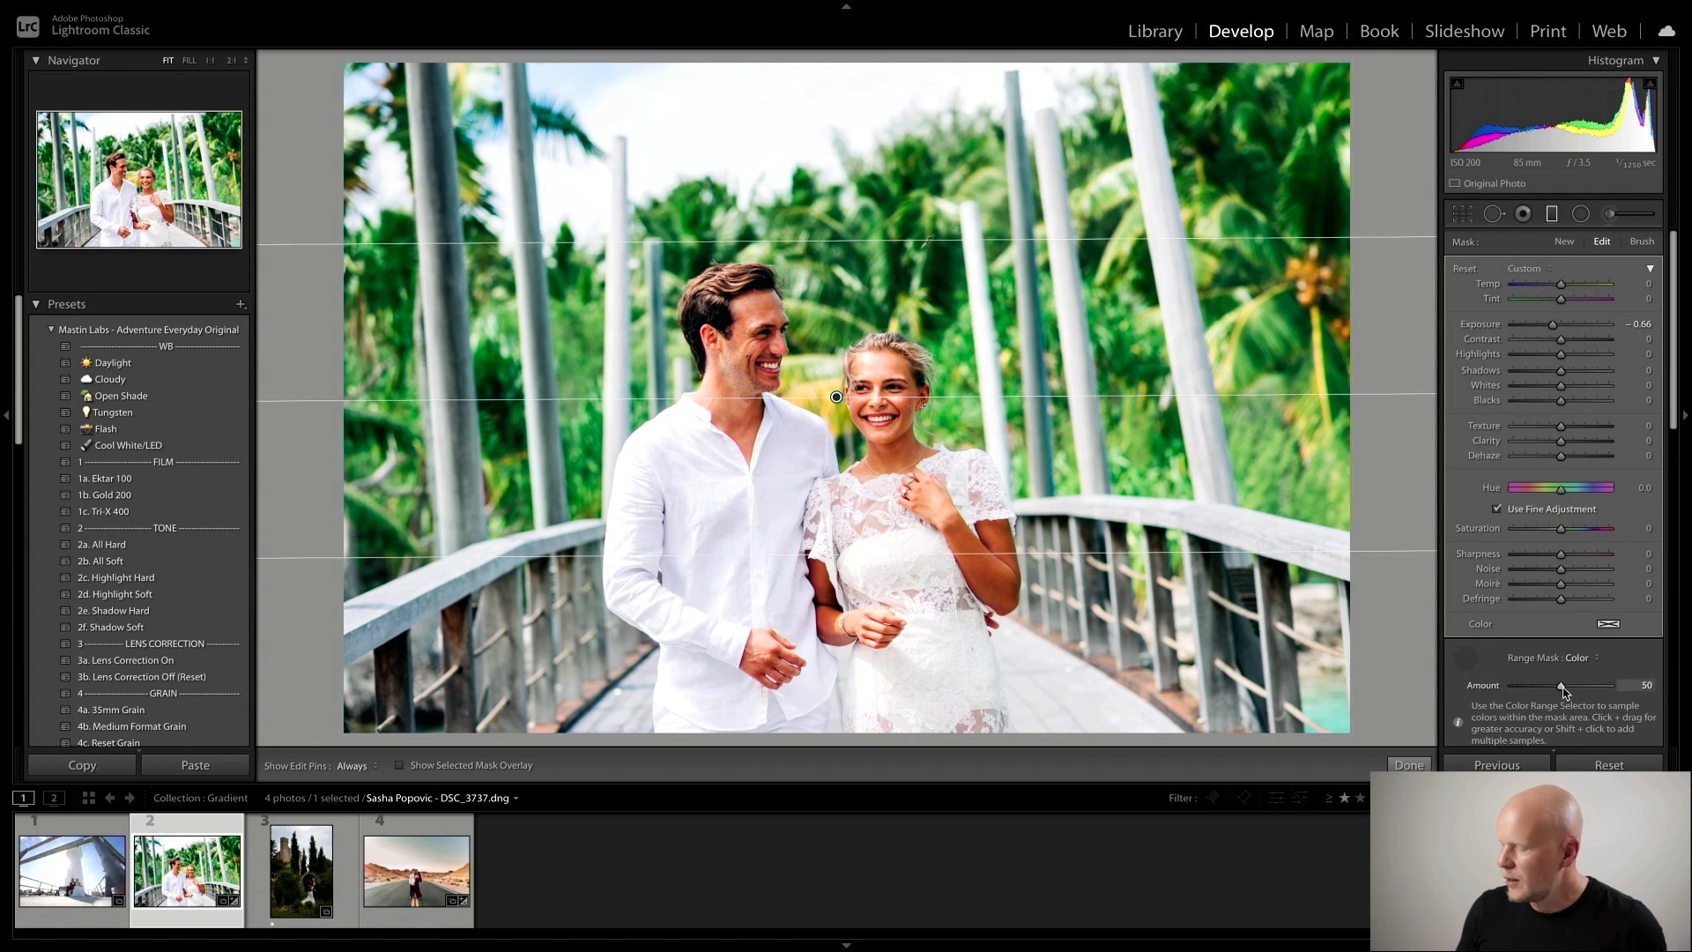
pyautogui.press('alt')
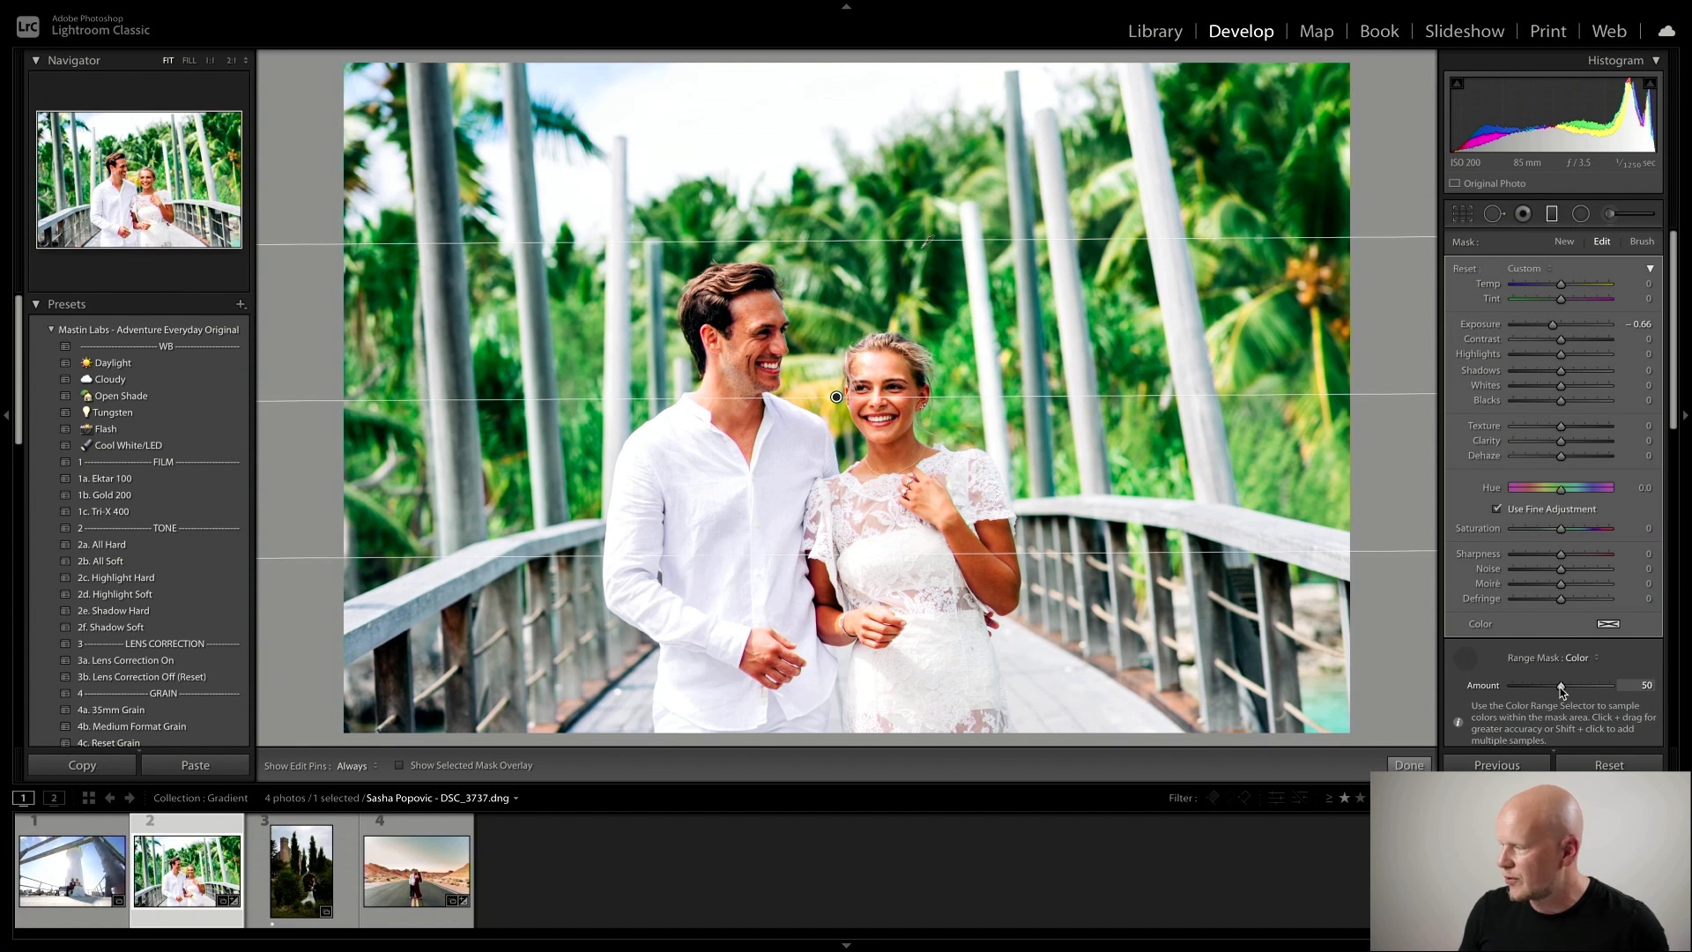
pyautogui.moveTo(1561, 687); pyautogui.dragTo(1550, 689)
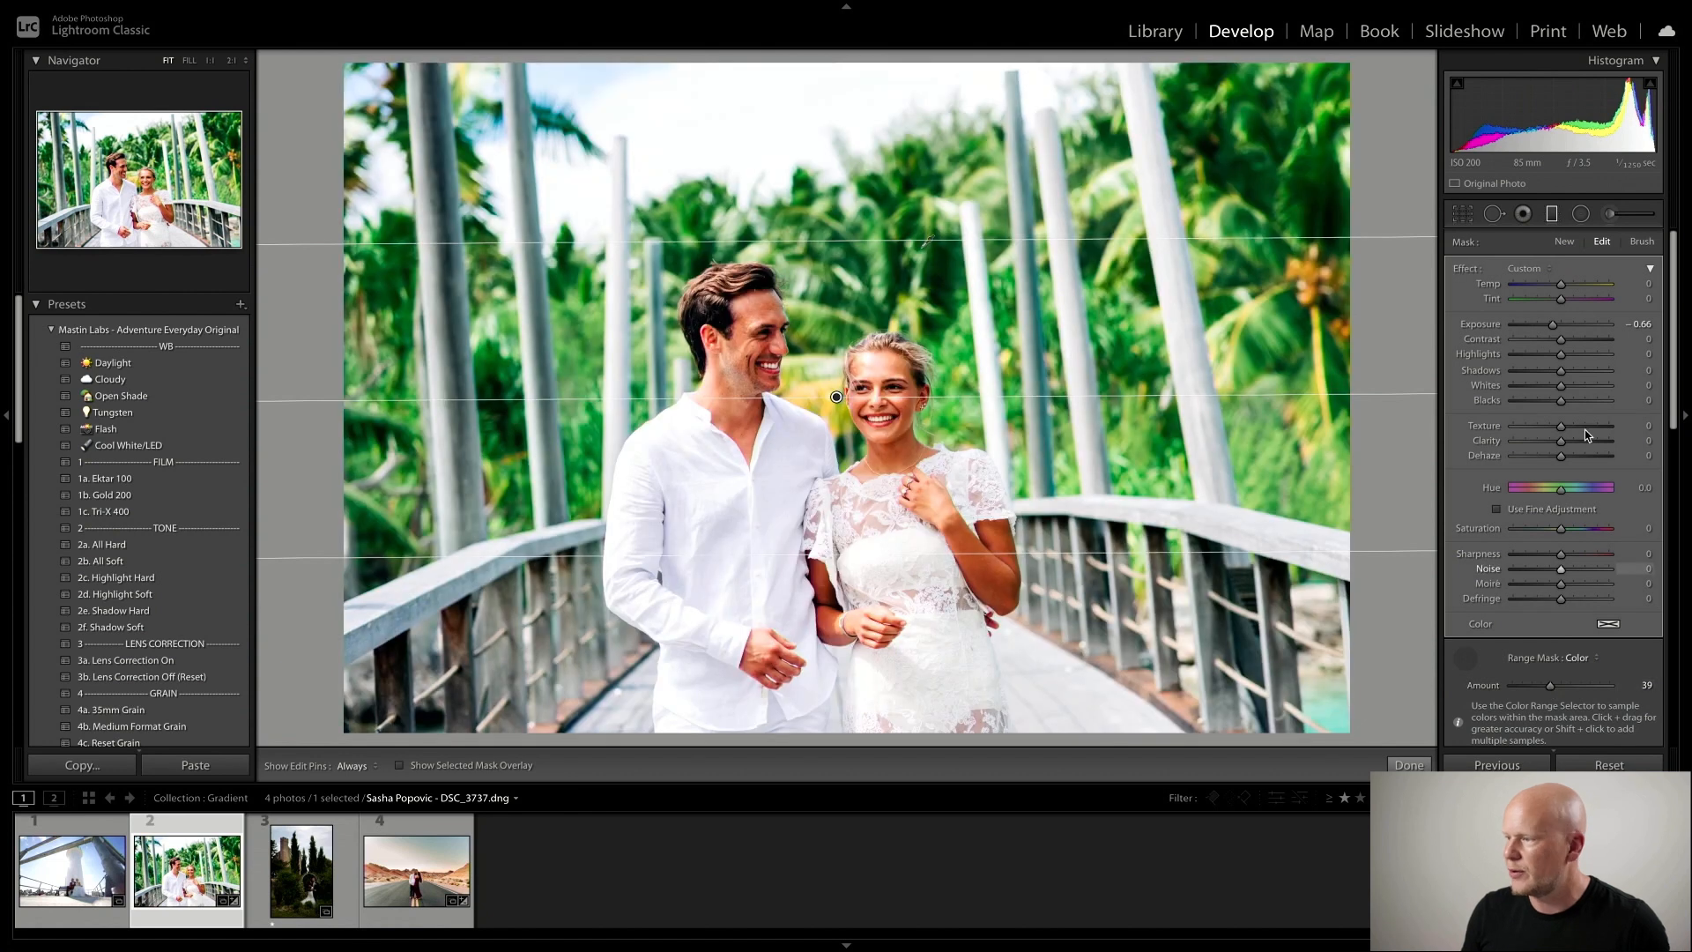
# Set the graduated filter's exposure to −1.07, move the filter lower over the couple, and close the filter tool
pyautogui.moveTo(1553, 330); pyautogui.dragTo(1547, 330)
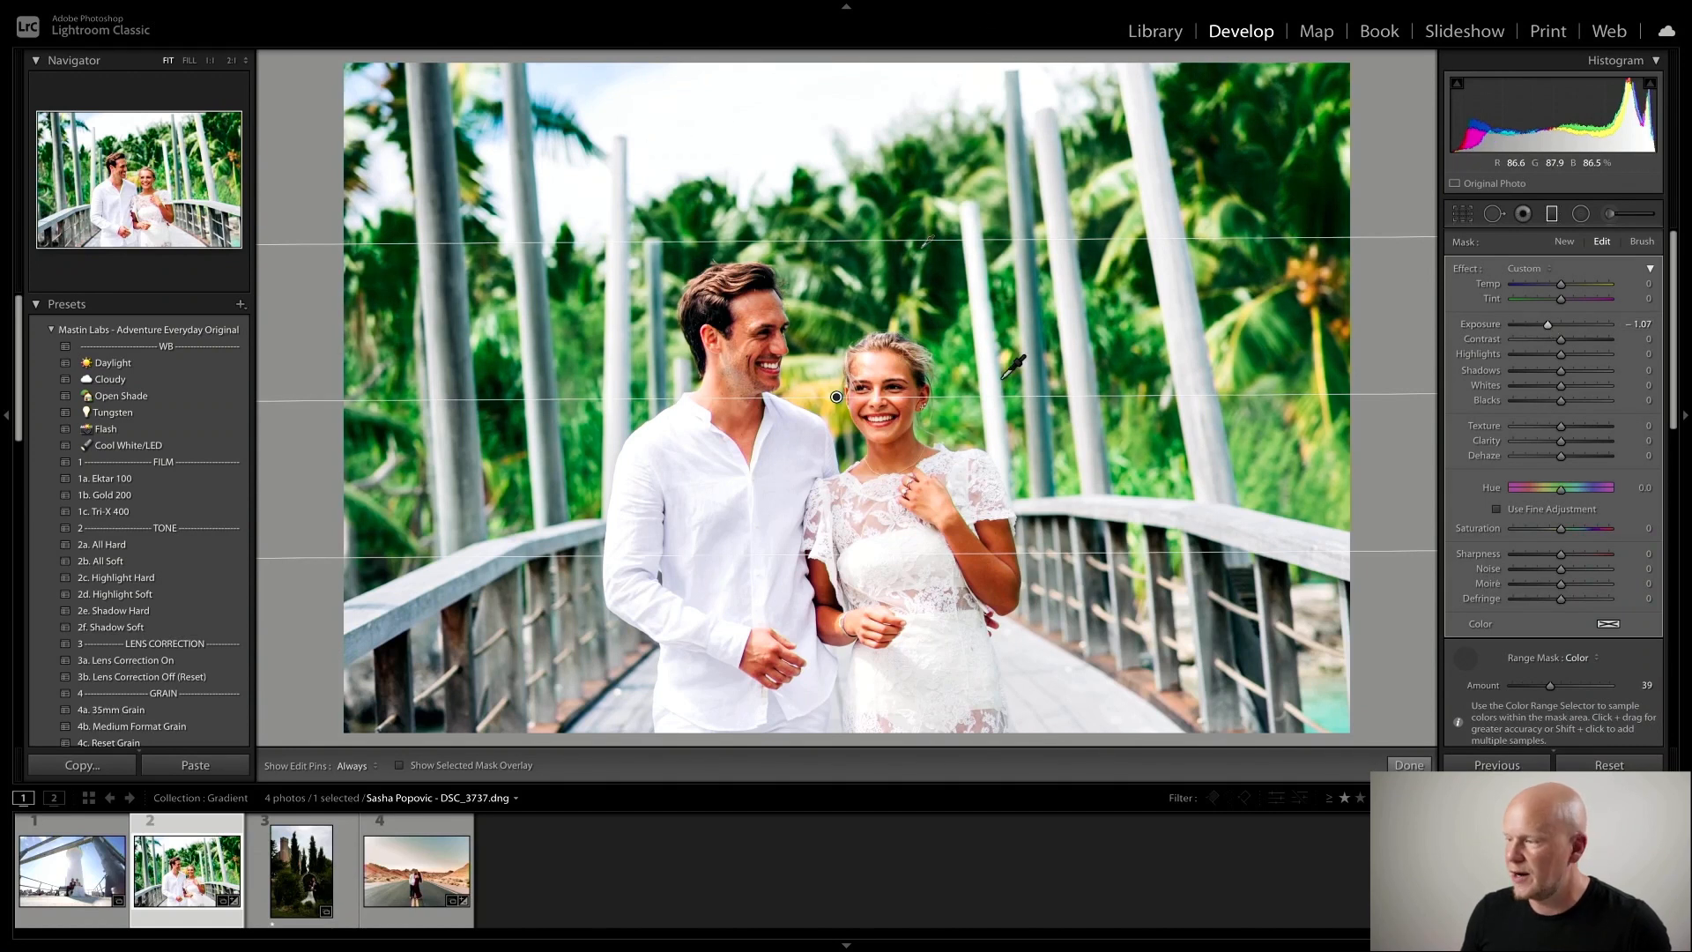
pyautogui.click(1464, 657)
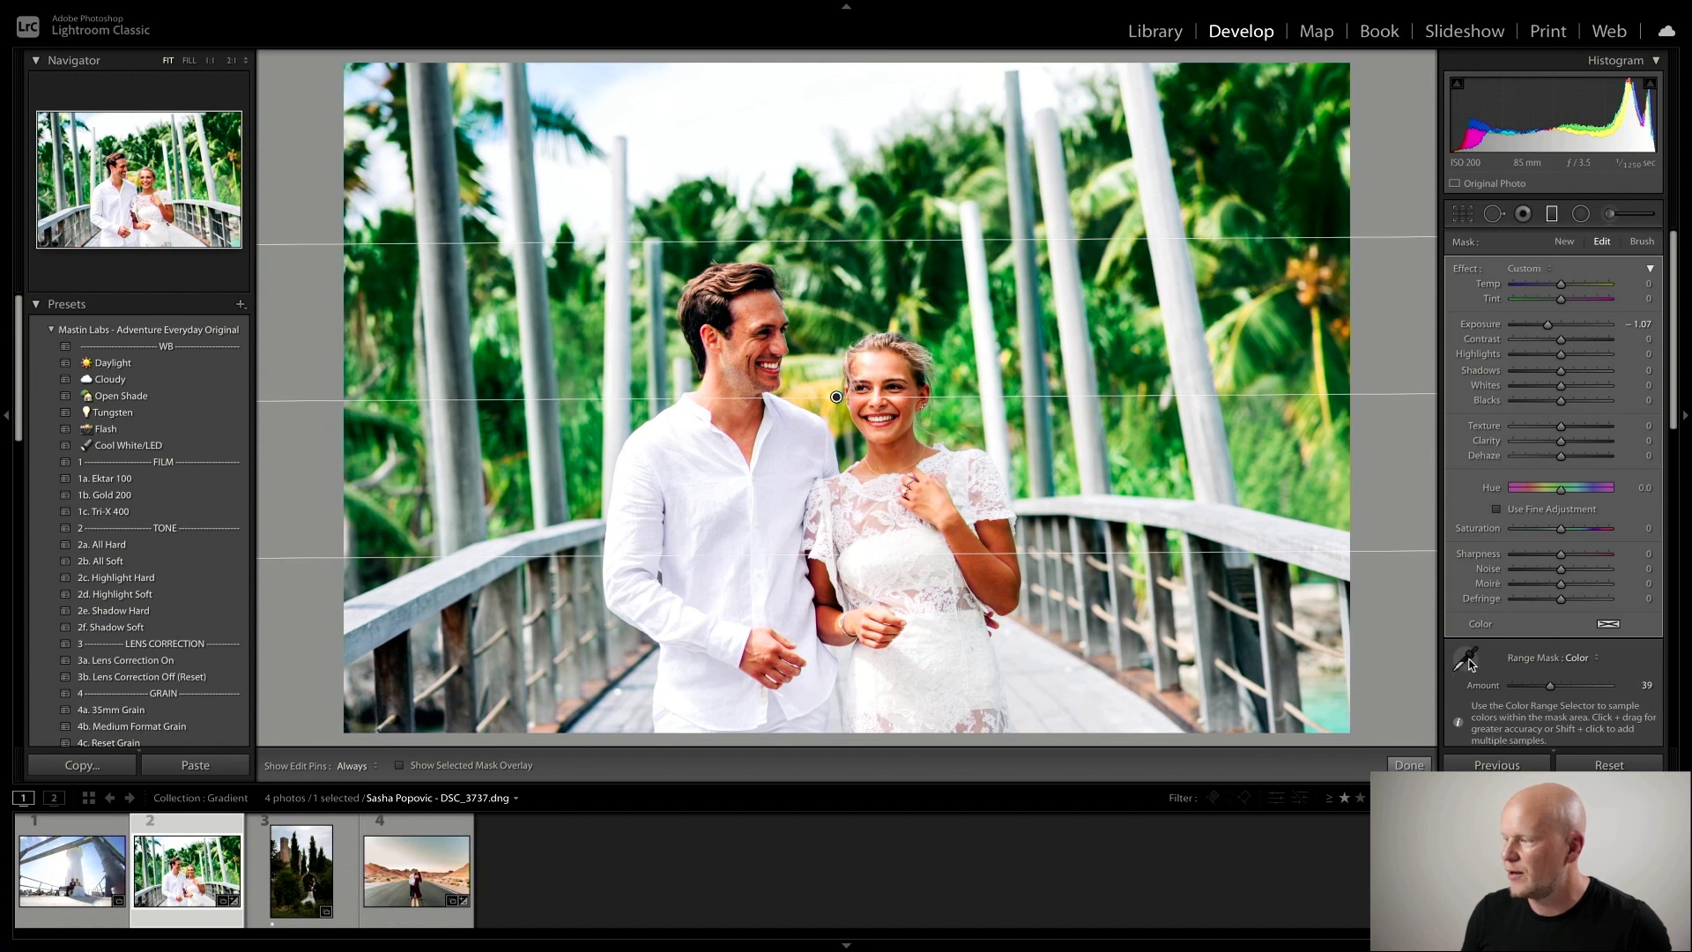
pyautogui.moveTo(839, 397); pyautogui.dragTo(845, 448)
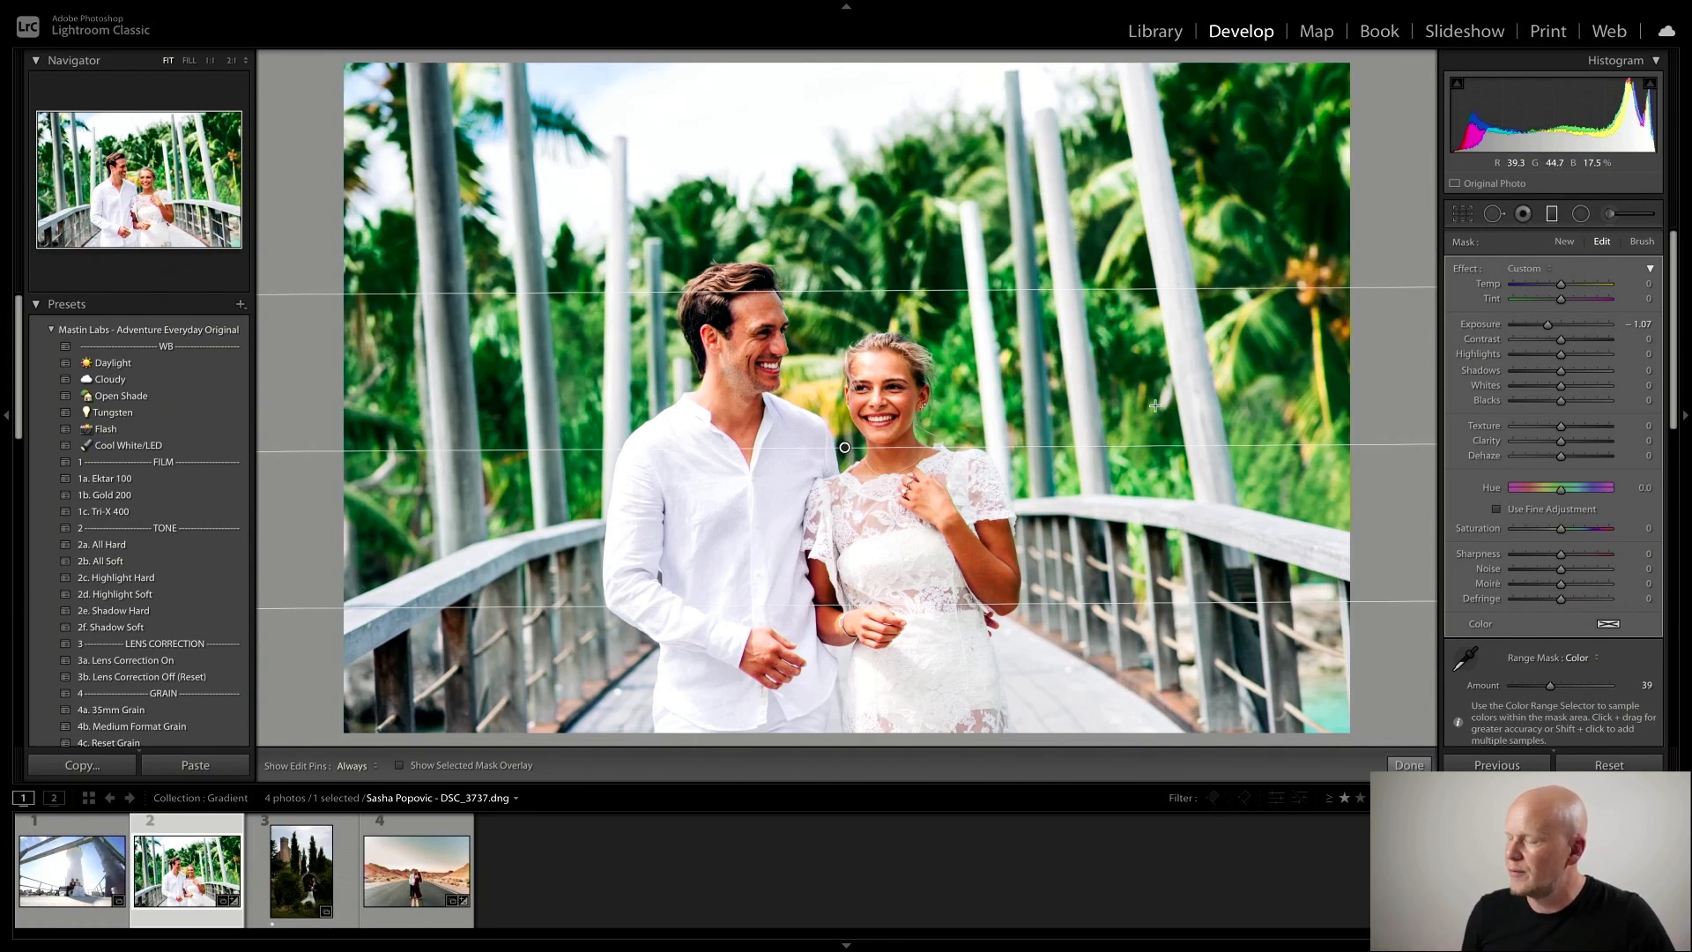
pyautogui.click(1551, 215)
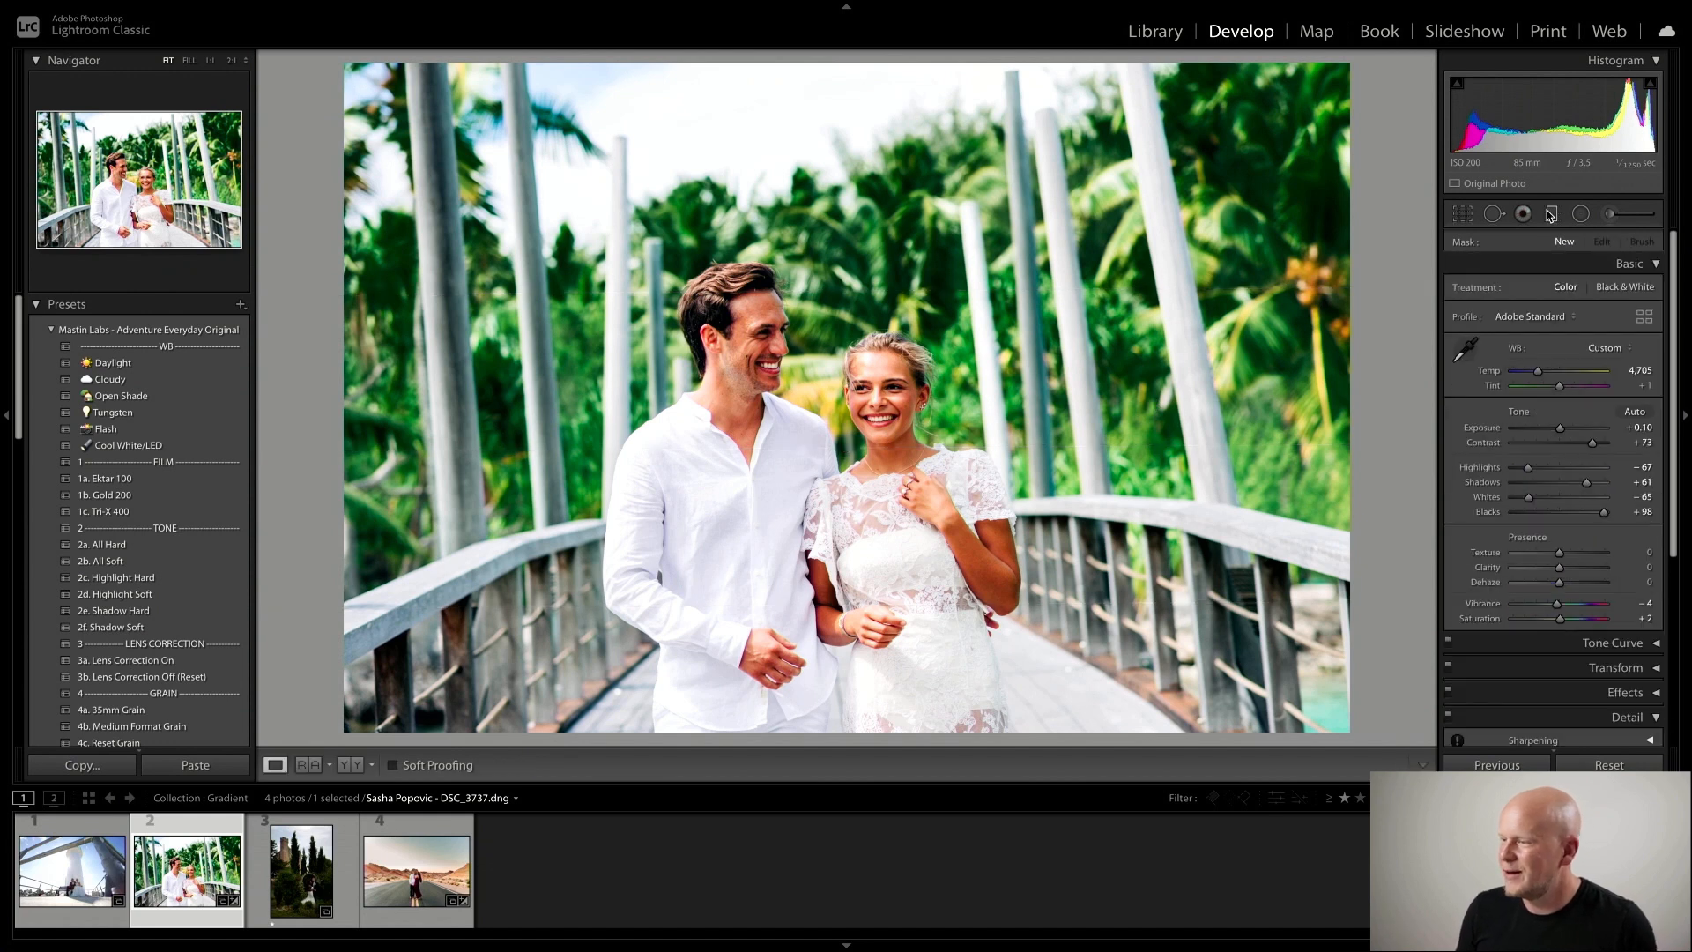
# Open the J-Key collection's first photo, the couple kissing in the field, for developing, and show the clipping warnings
pyautogui.click(1155, 34)
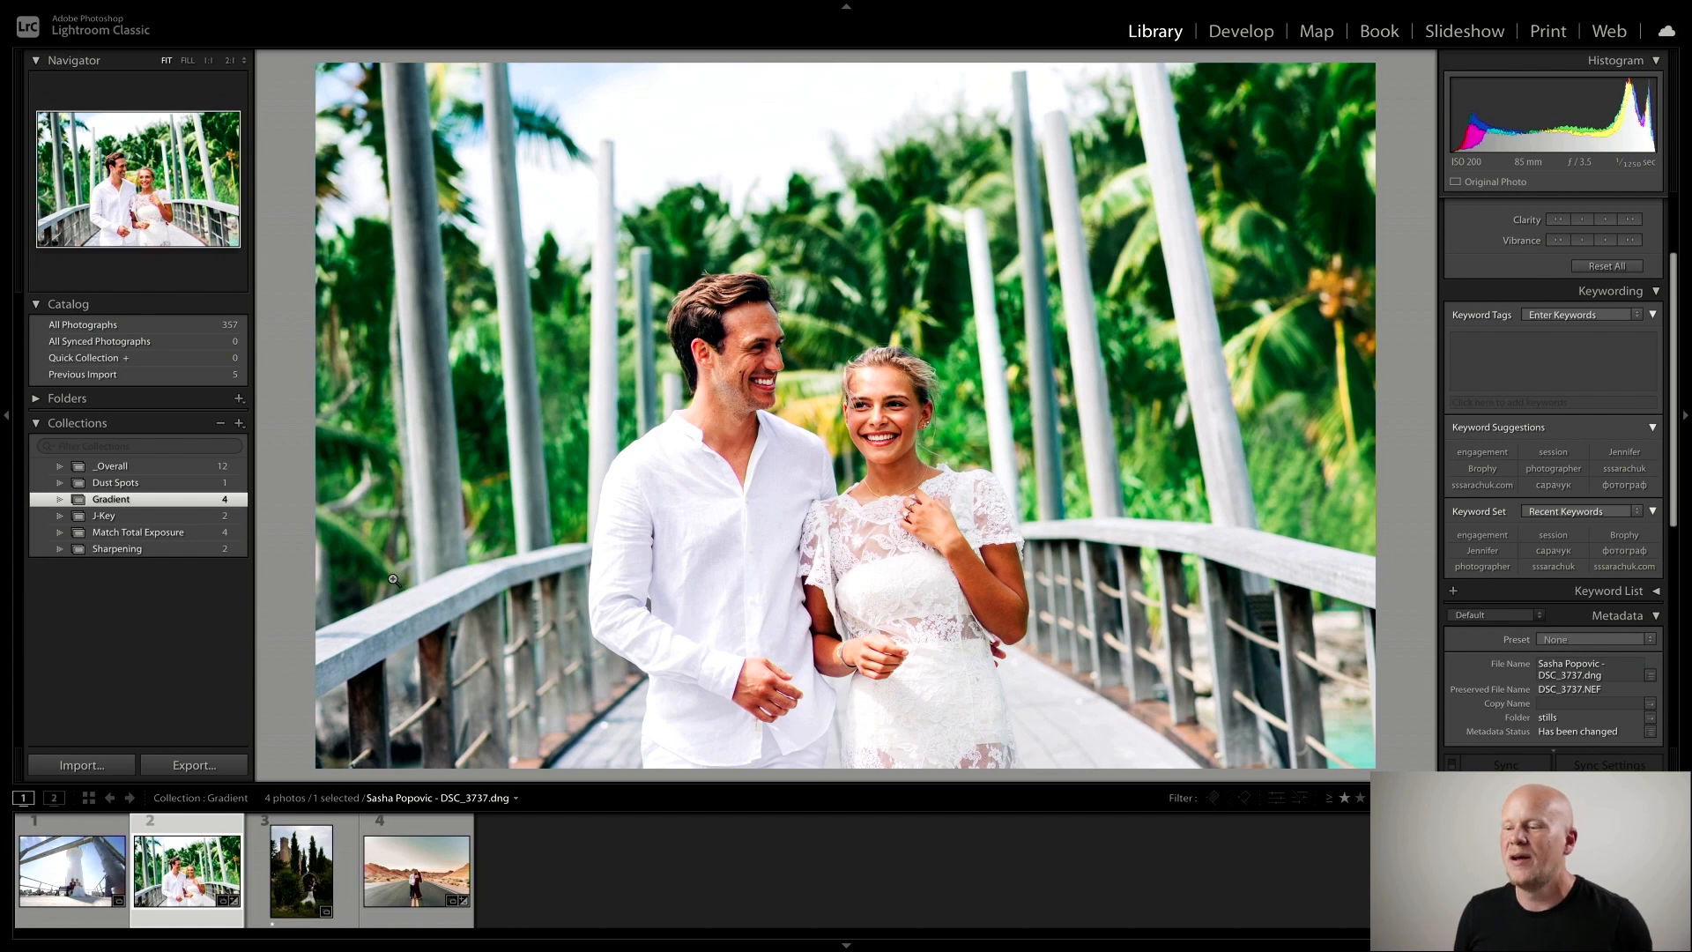
pyautogui.click(177, 519)
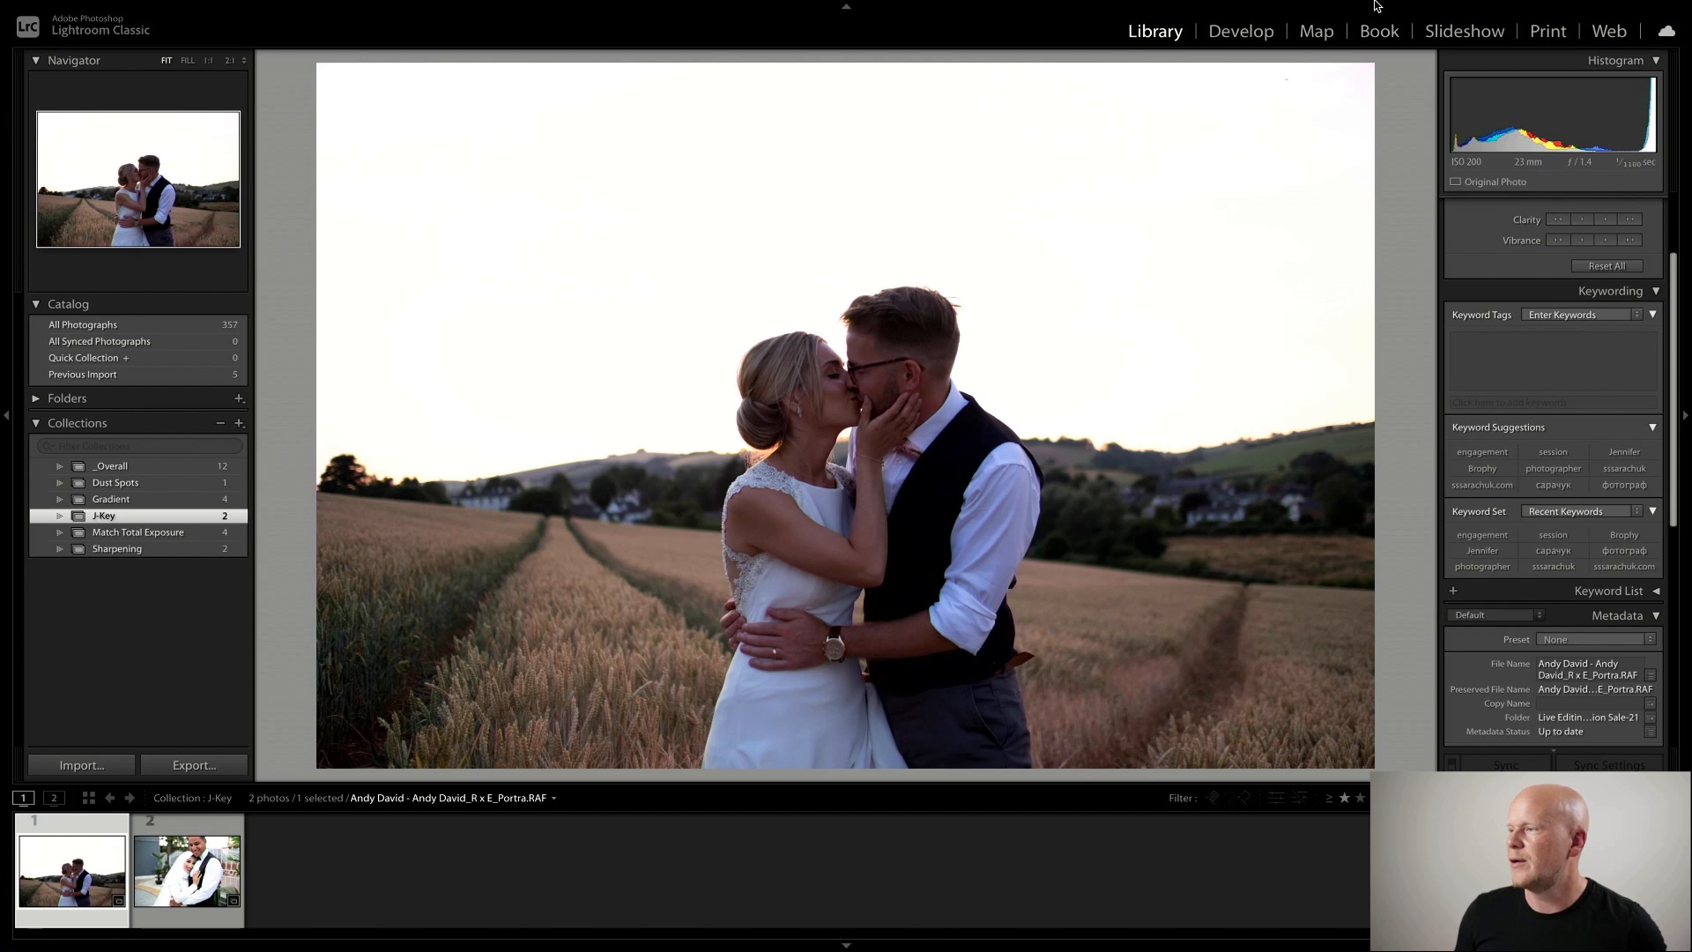
pyautogui.click(1251, 35)
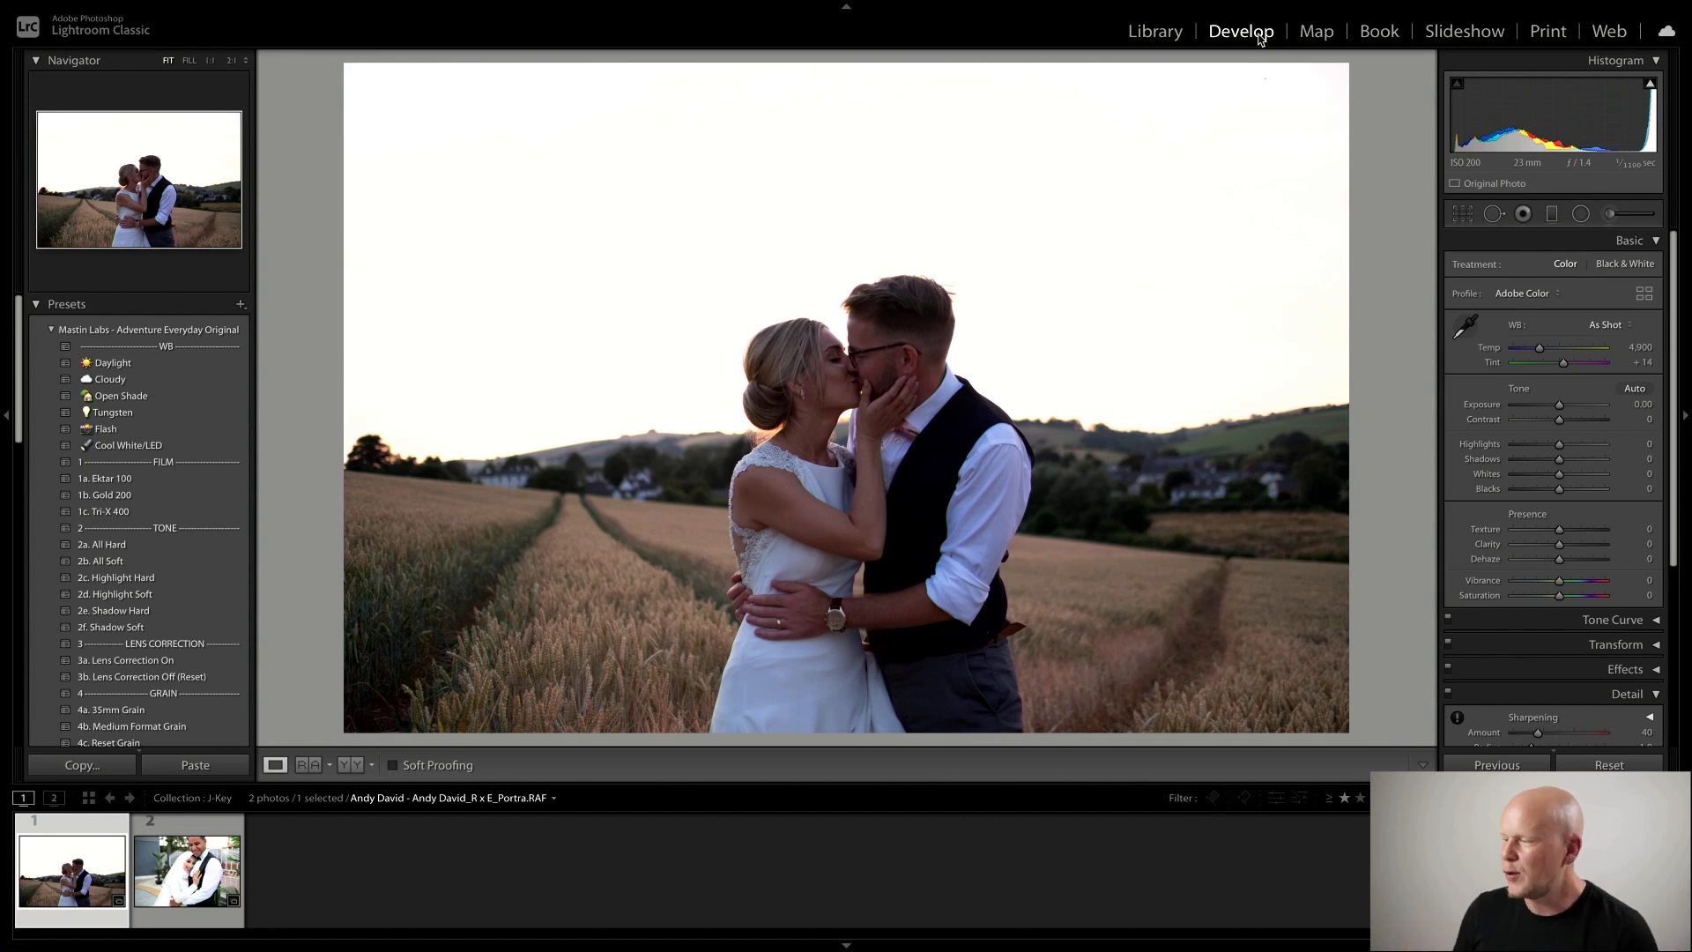
pyautogui.press('j')
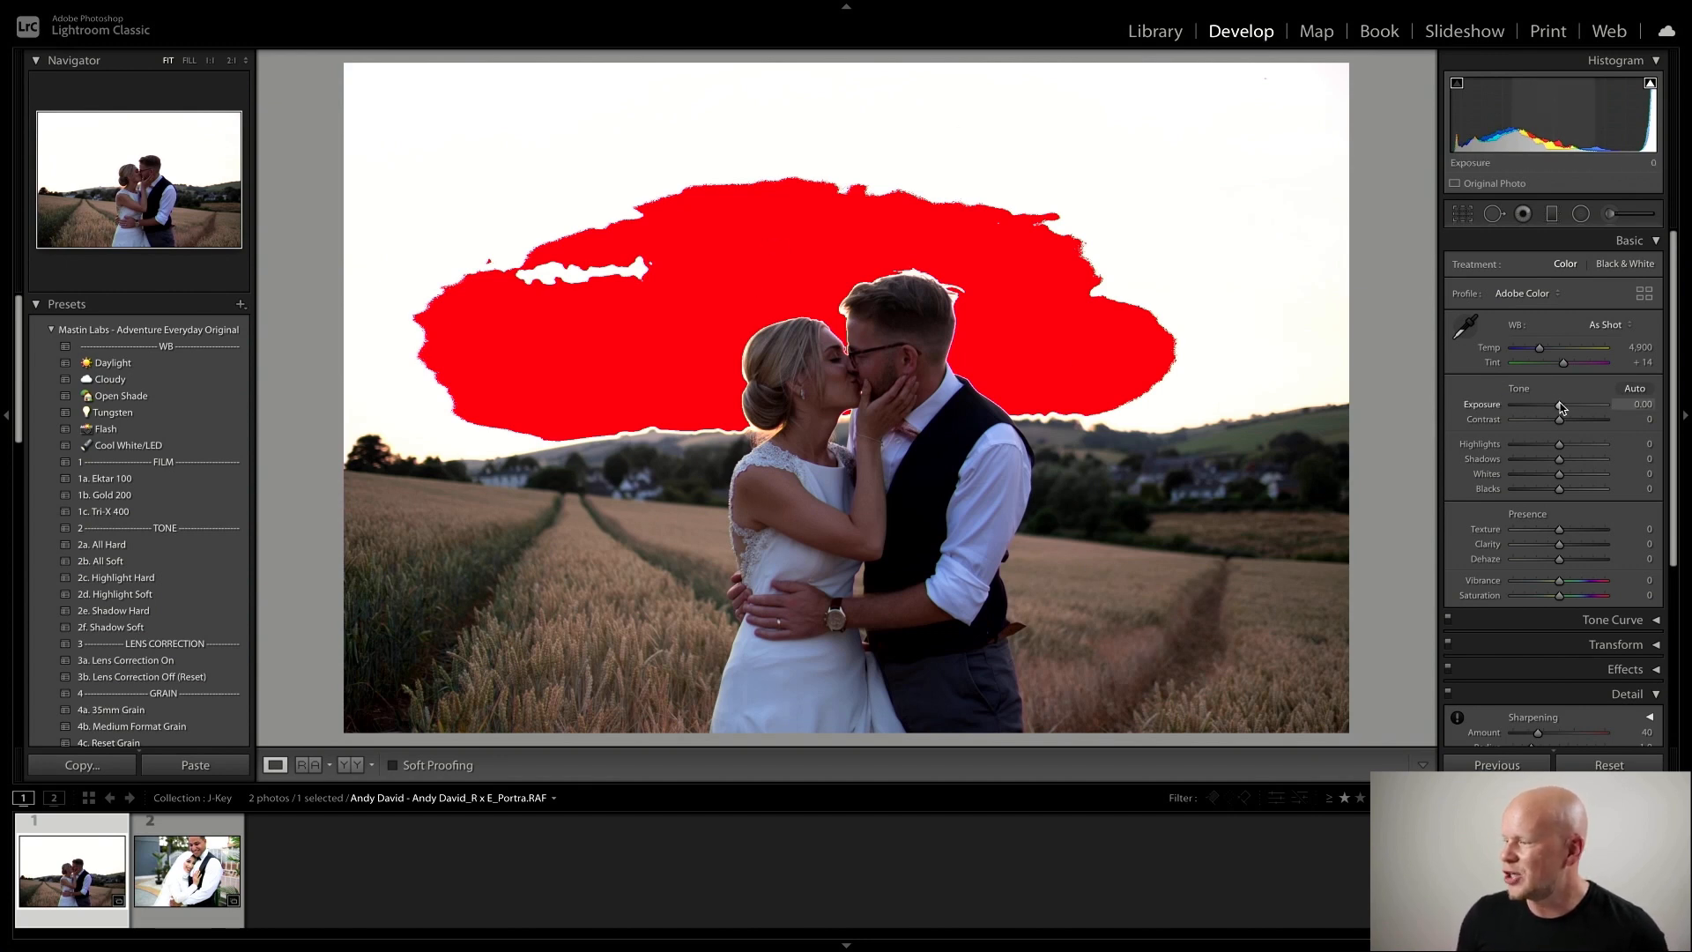
# Test the blown-out sky with an exposure of −3.95, undo it, and set the exposure to −0.05
pyautogui.moveTo(1561, 406); pyautogui.dragTo(1522, 406)
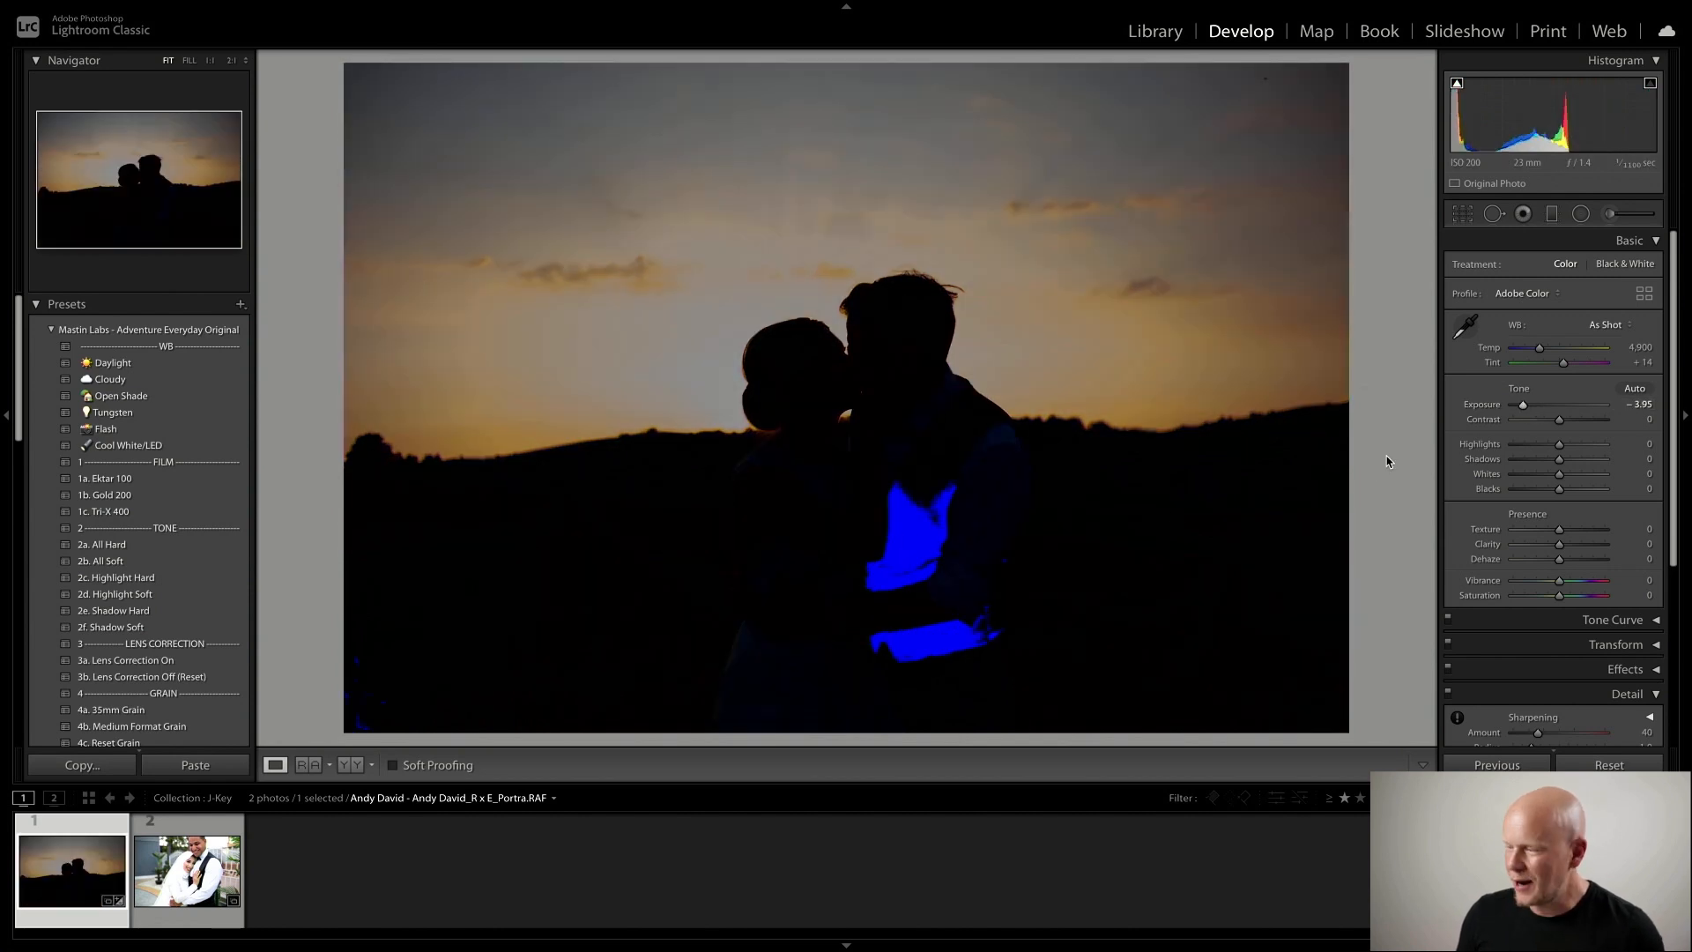
pyautogui.hotkey('ctrl', 'z')
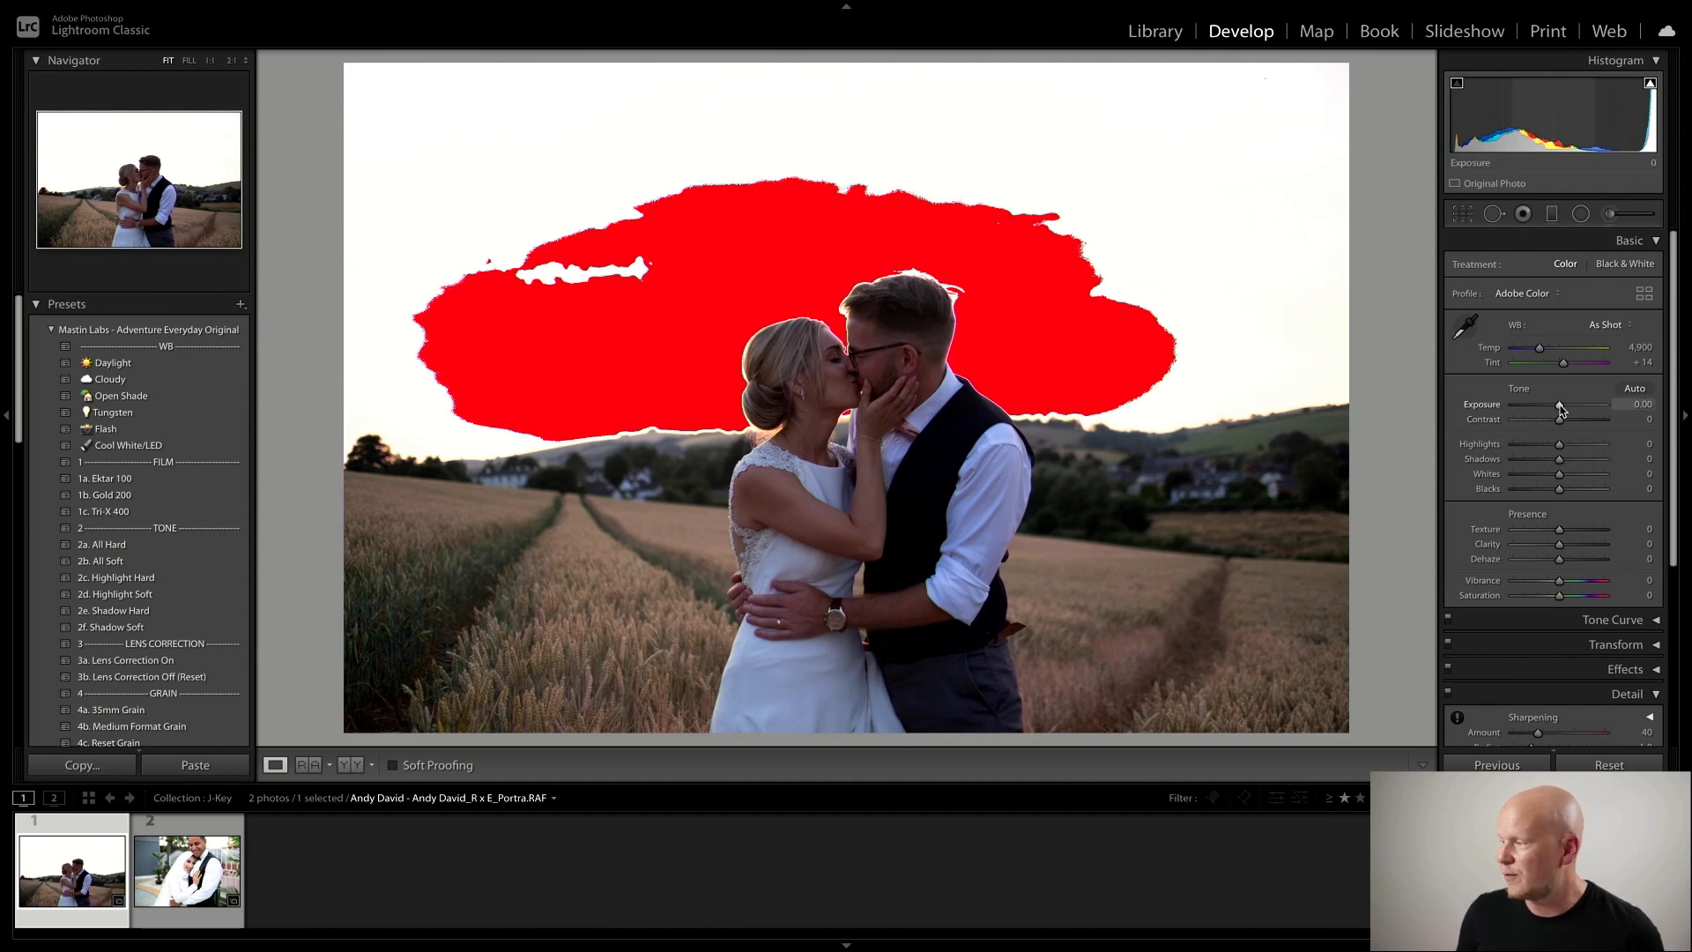
pyautogui.moveTo(1560, 408); pyautogui.dragTo(1560, 409)
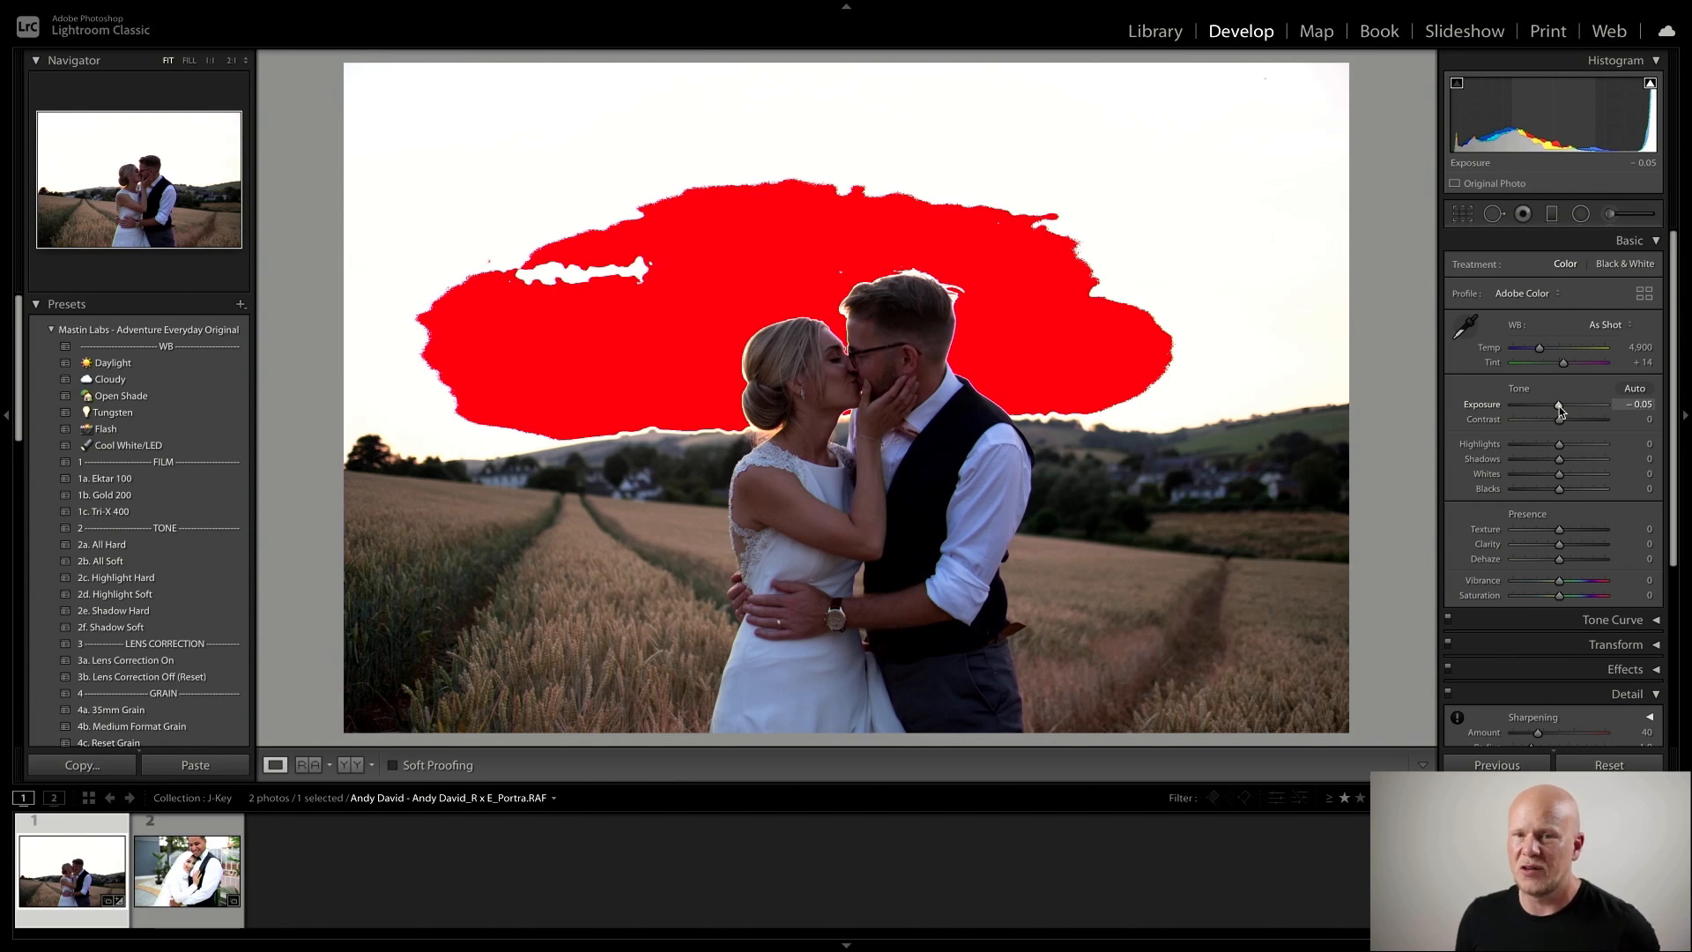
# Compare the field photo with and without the clipping warnings, leaving them shown
pyautogui.press('j')
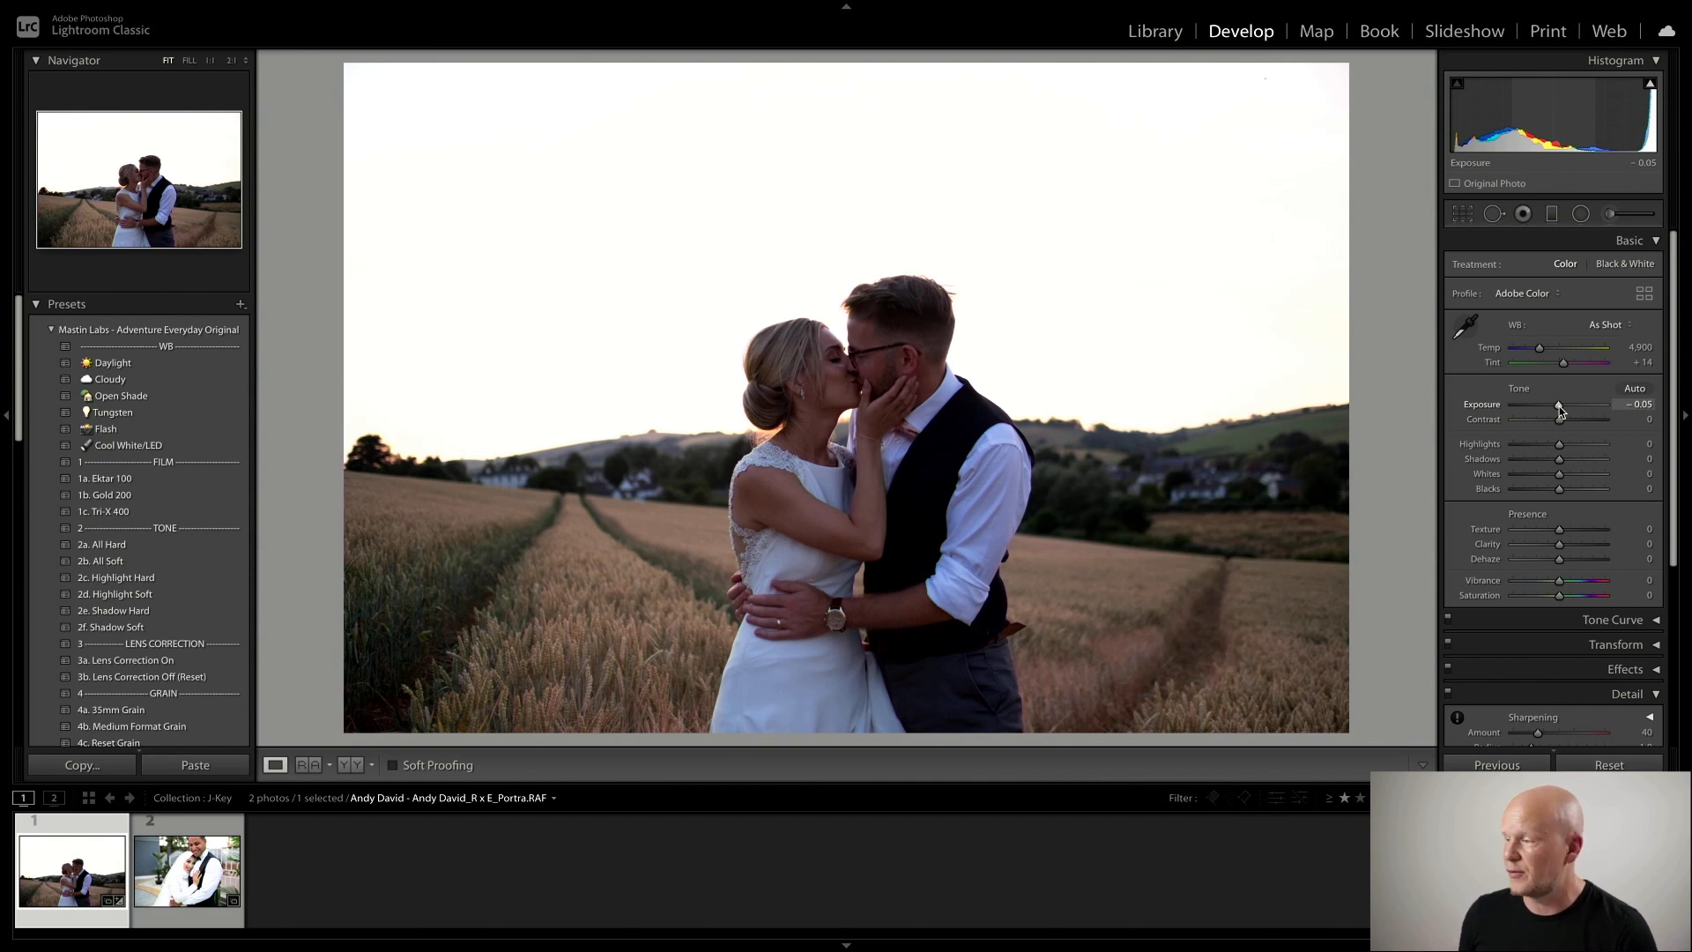
pyautogui.press('j')
pyautogui.press('j')
pyautogui.press('j')
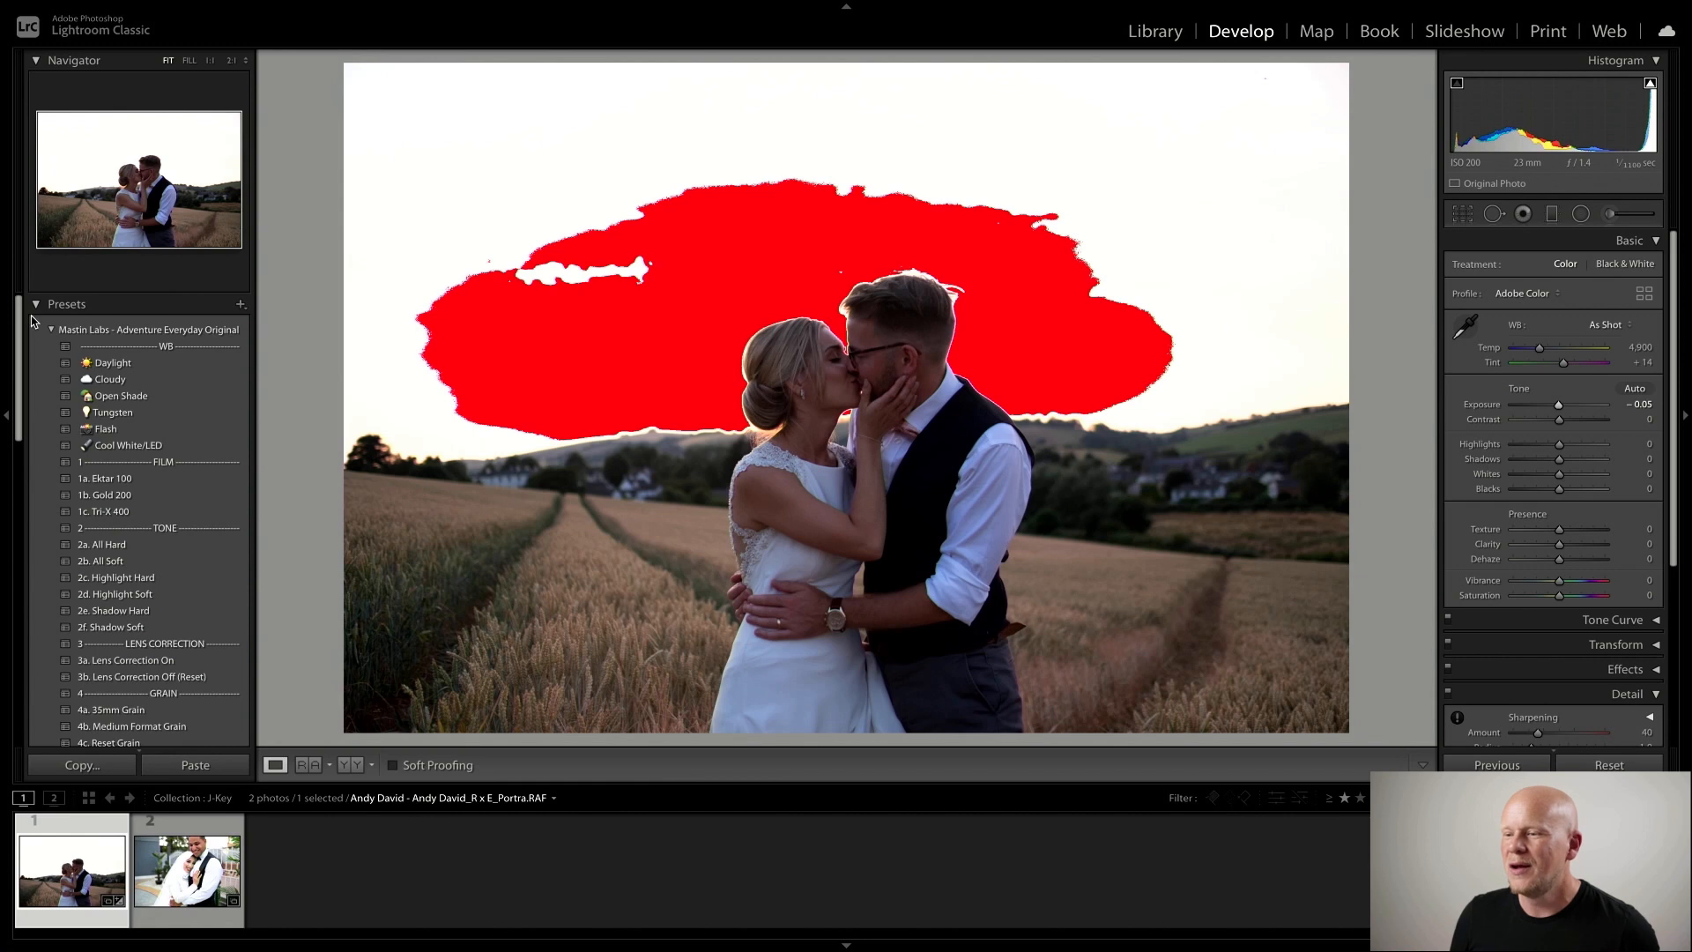
# Apply the Pro 400H Neutral preset from Fujicolor Original, and set exposure to +0.75 and temperature to 5,441
pyautogui.click(51, 328)
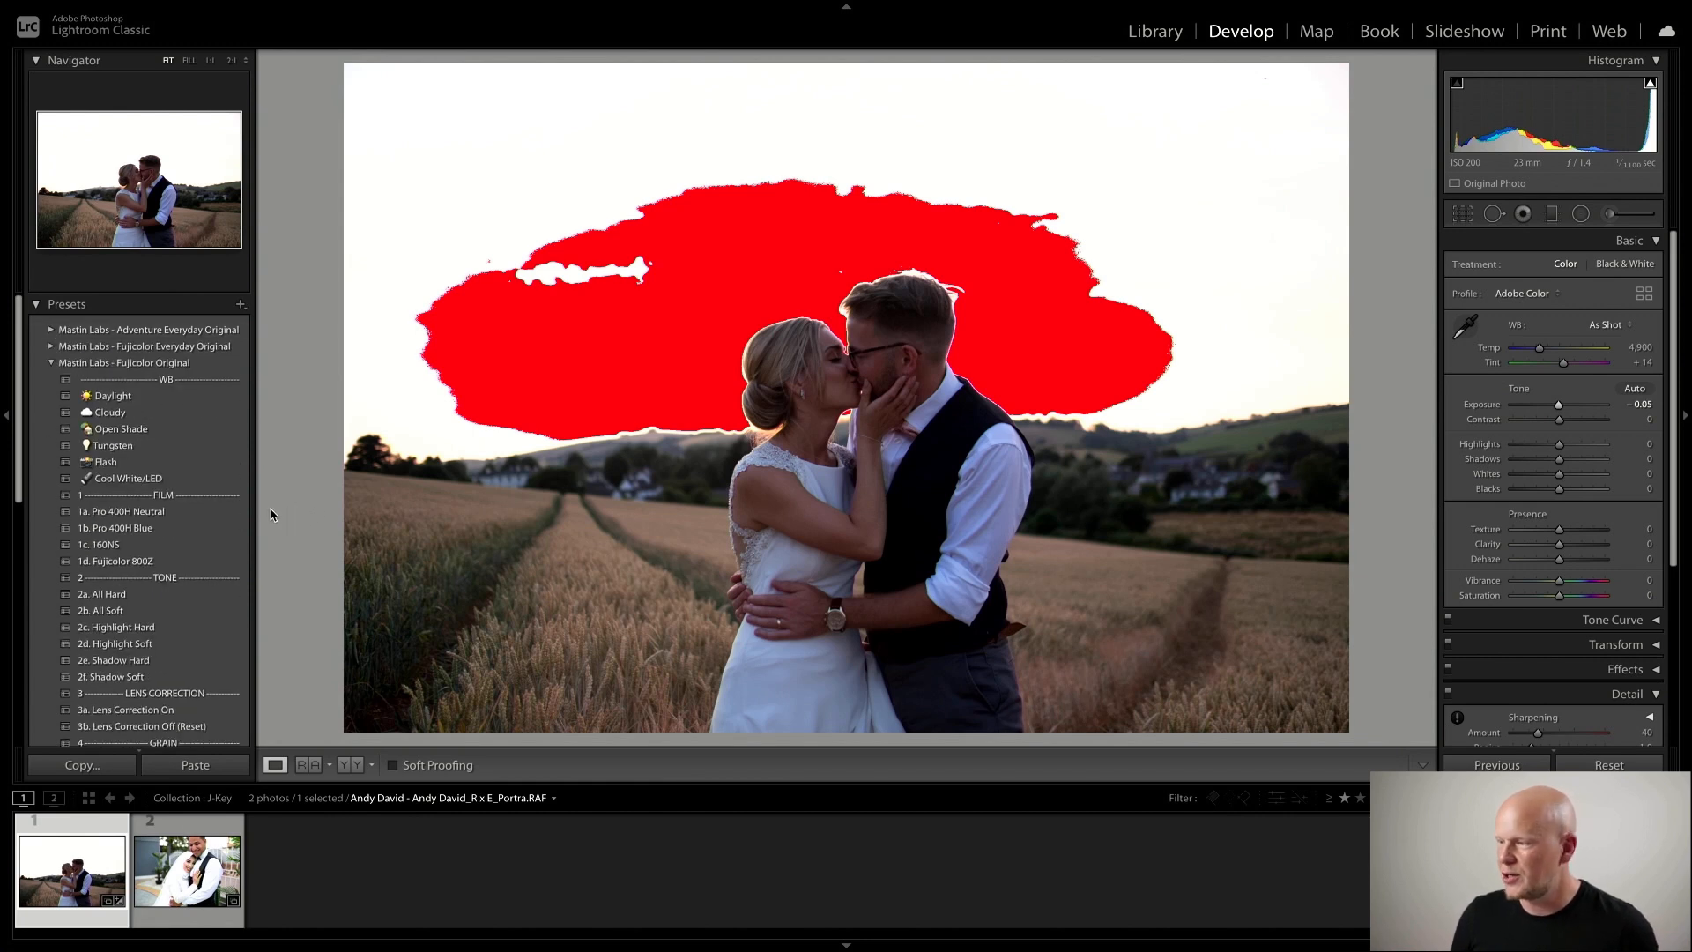
pyautogui.click(219, 511)
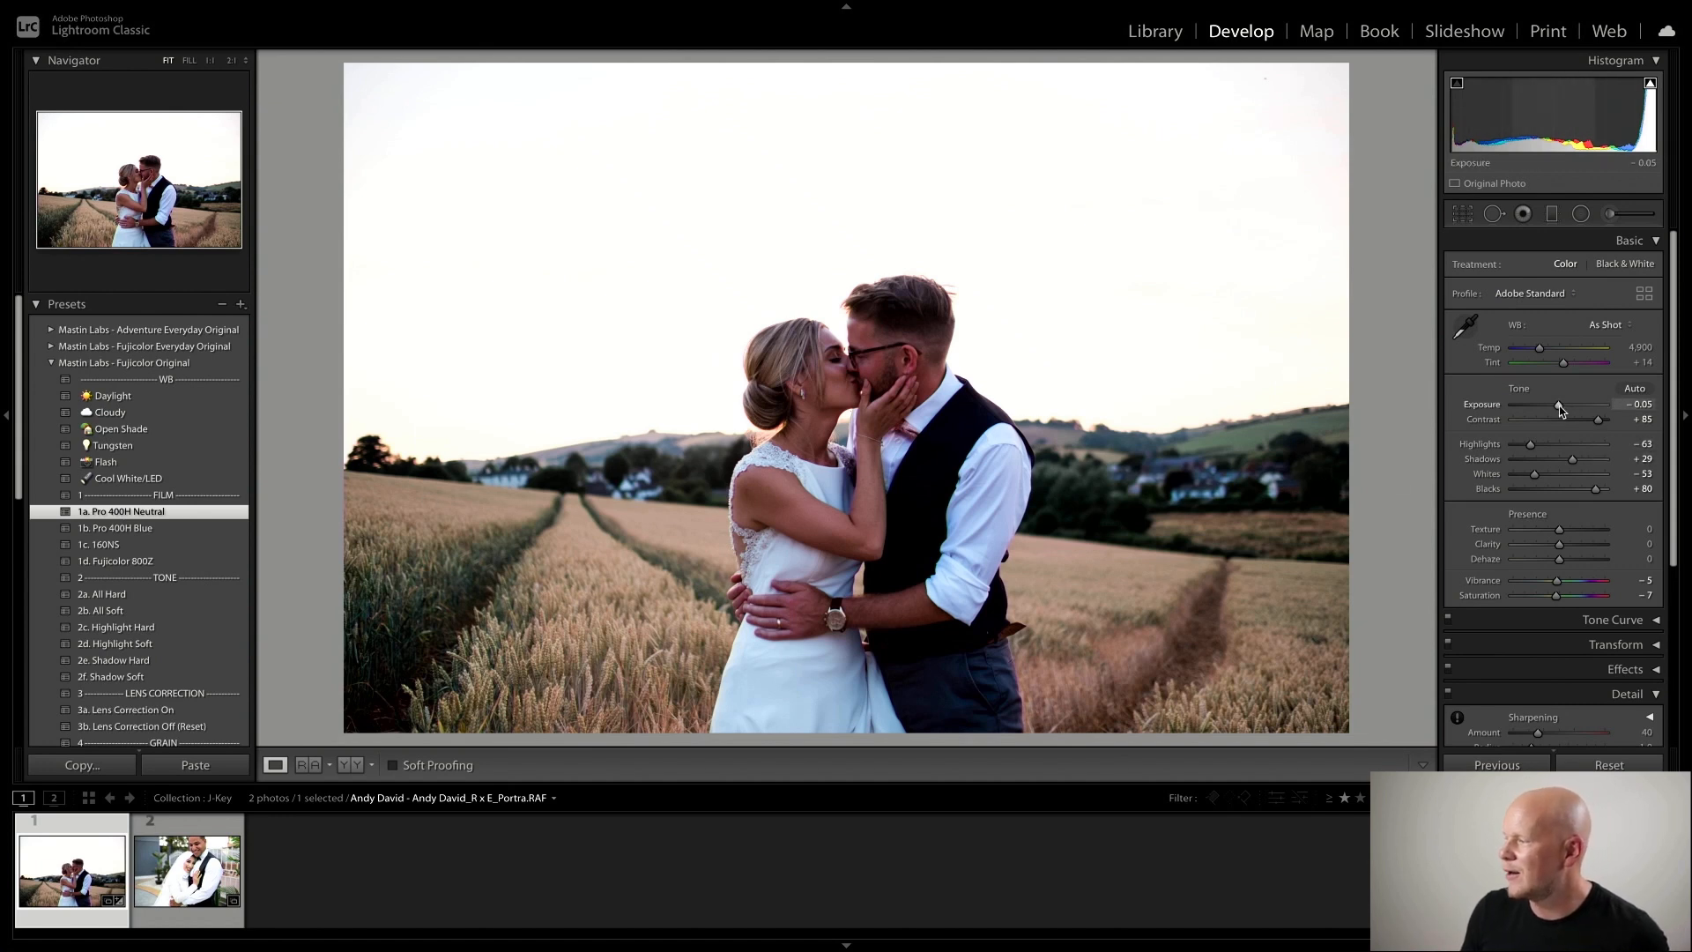
pyautogui.moveTo(1558, 405); pyautogui.dragTo(1568, 409)
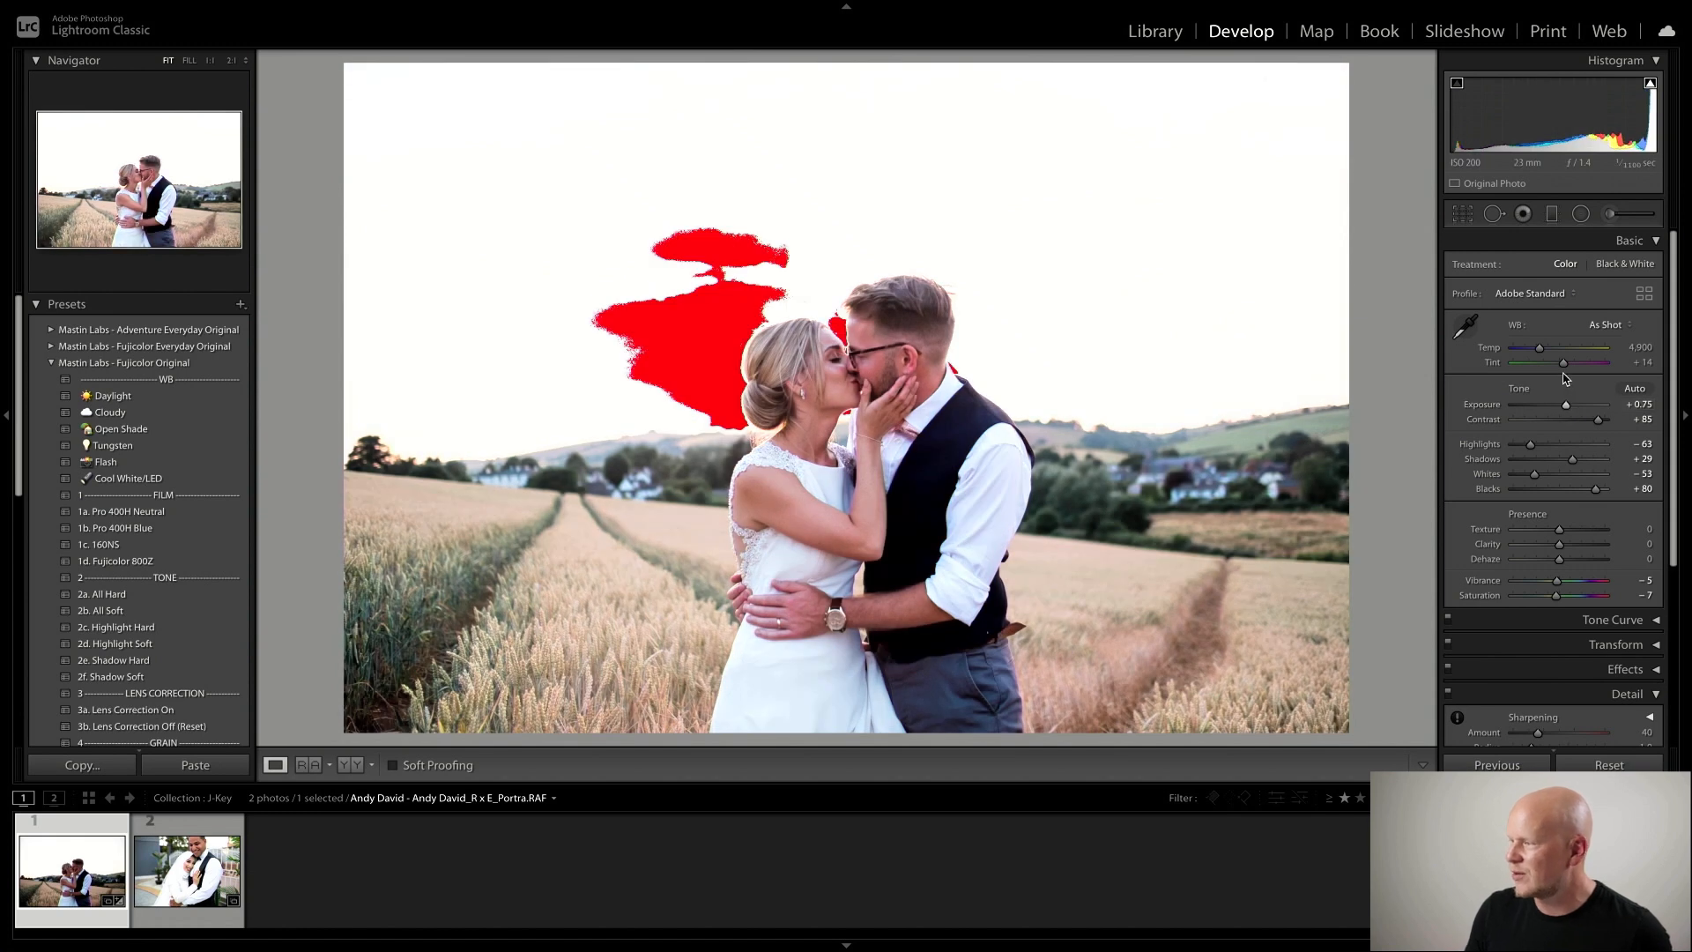
pyautogui.moveTo(1540, 352); pyautogui.dragTo(1547, 351)
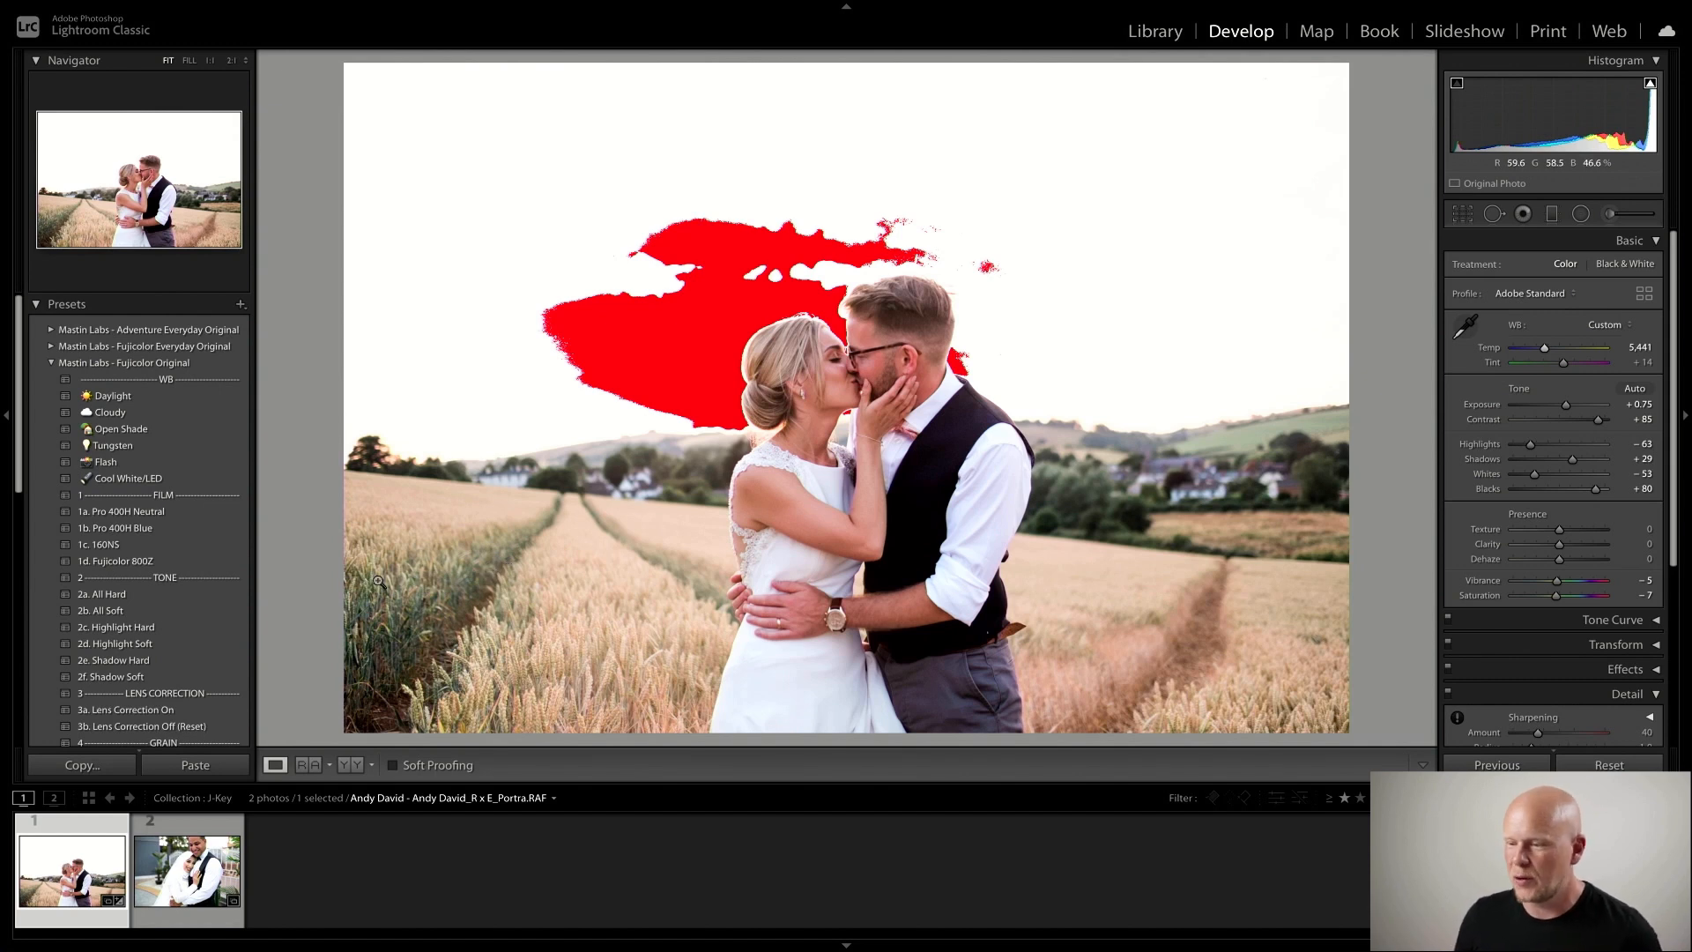
# Preview the All Soft tone preset's effect on the clipped sky, comparing it with the current settings
pyautogui.press('j')
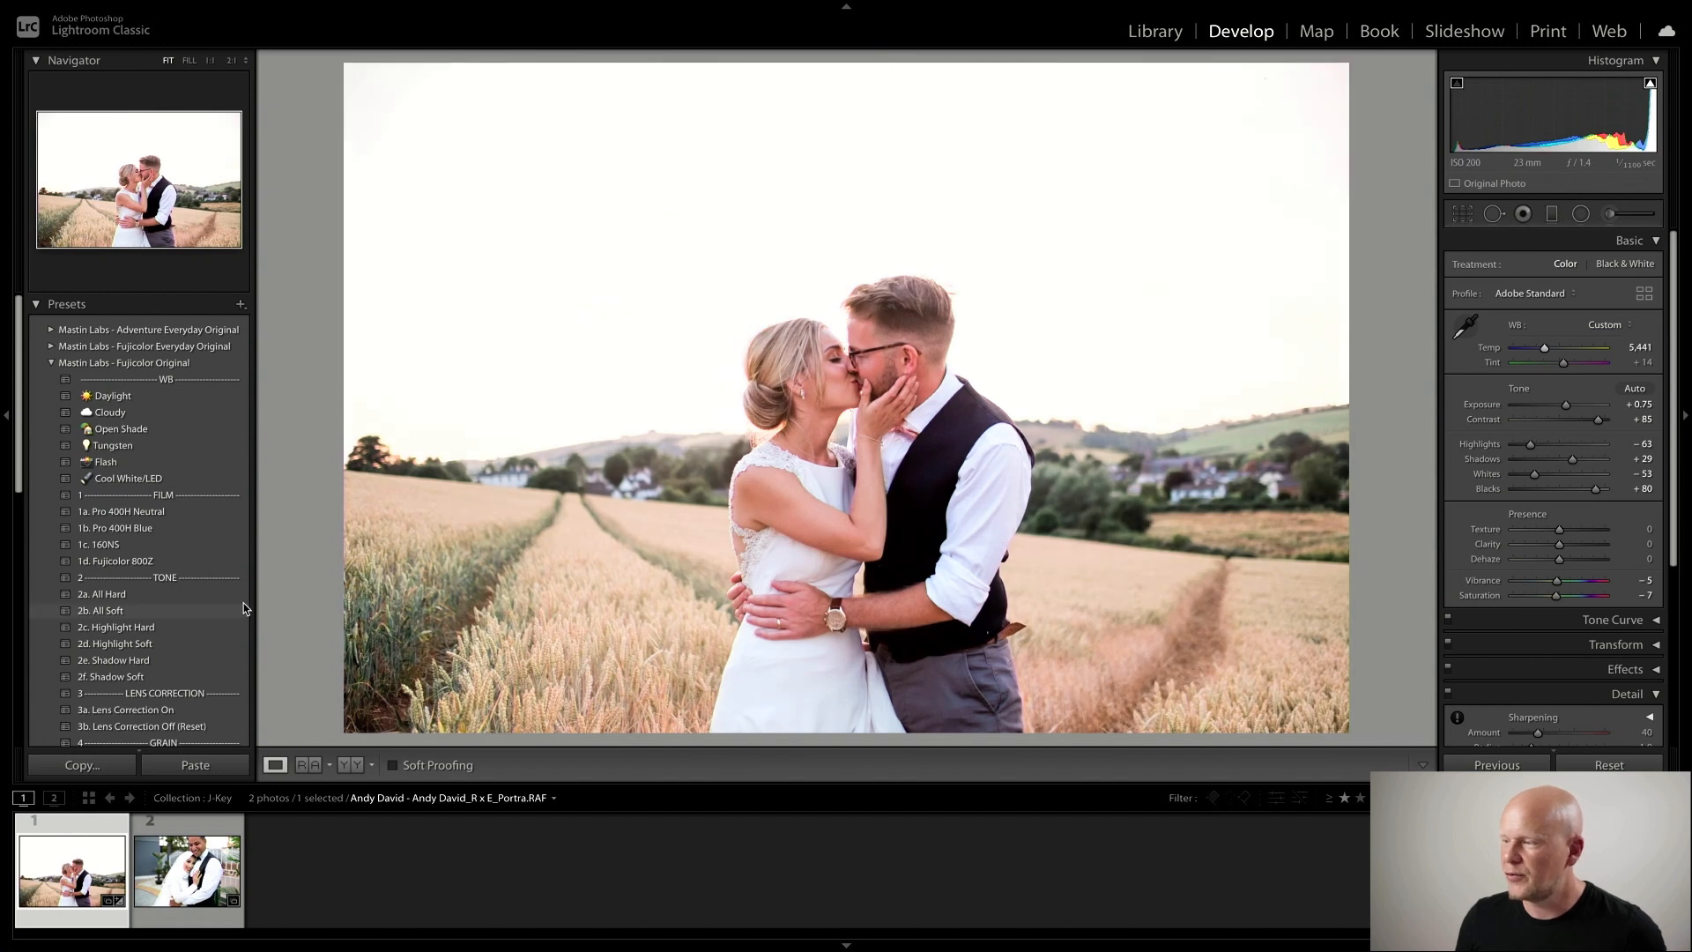
pyautogui.press('j')
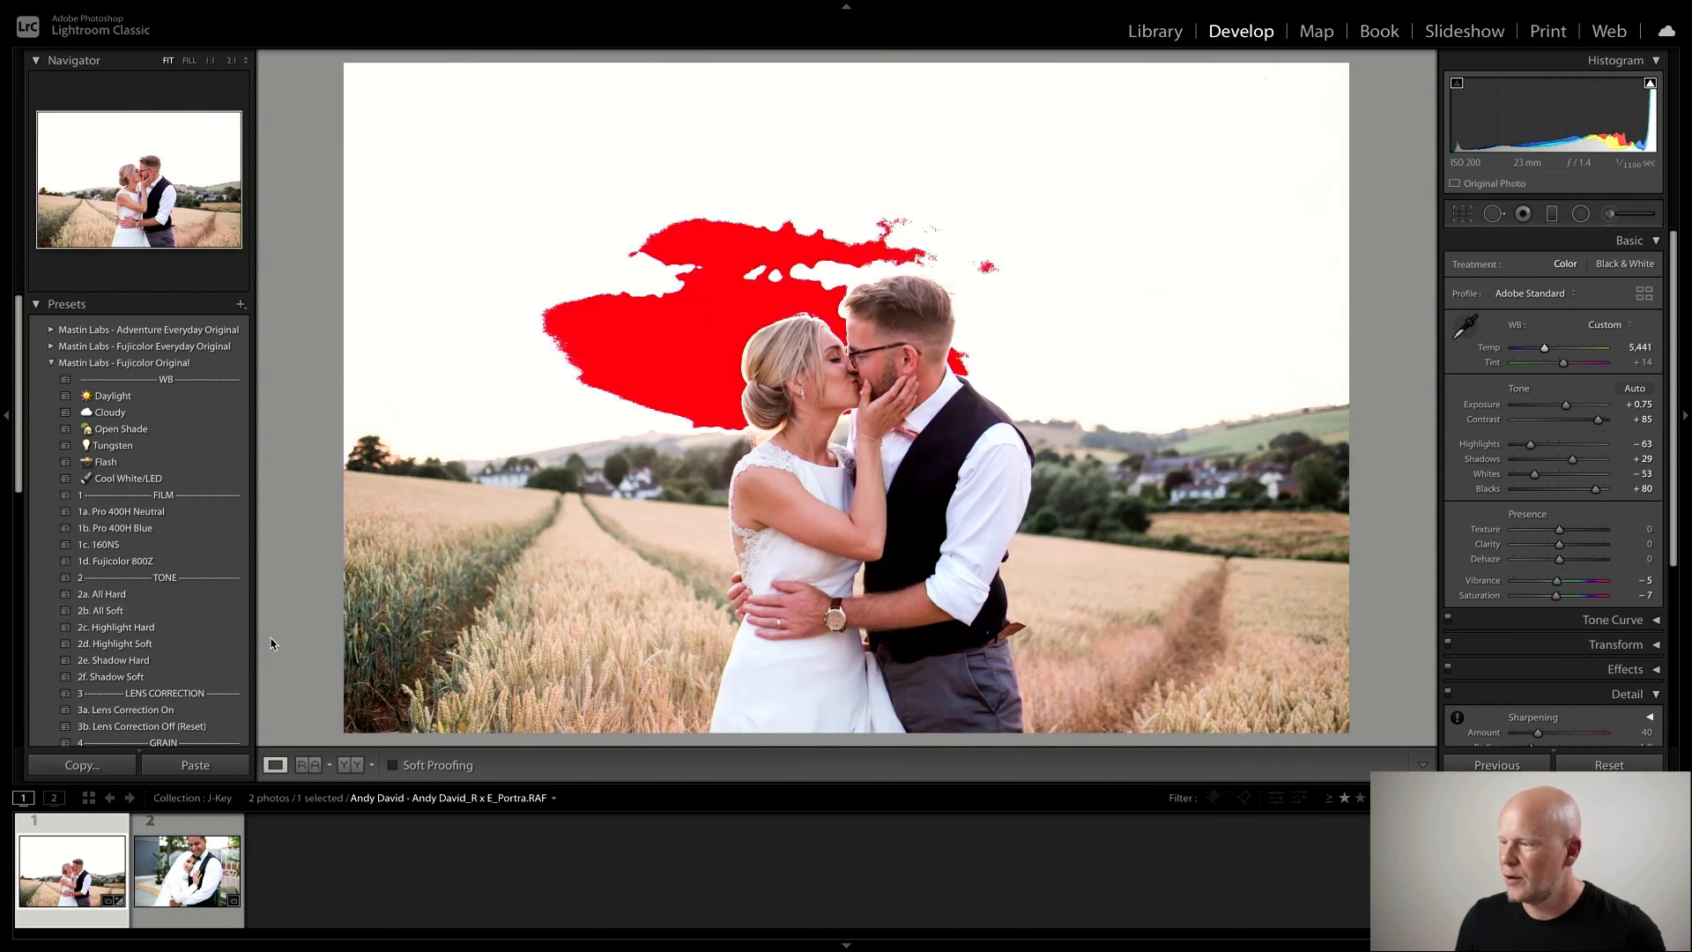
pyautogui.press('j')
pyautogui.press('j')
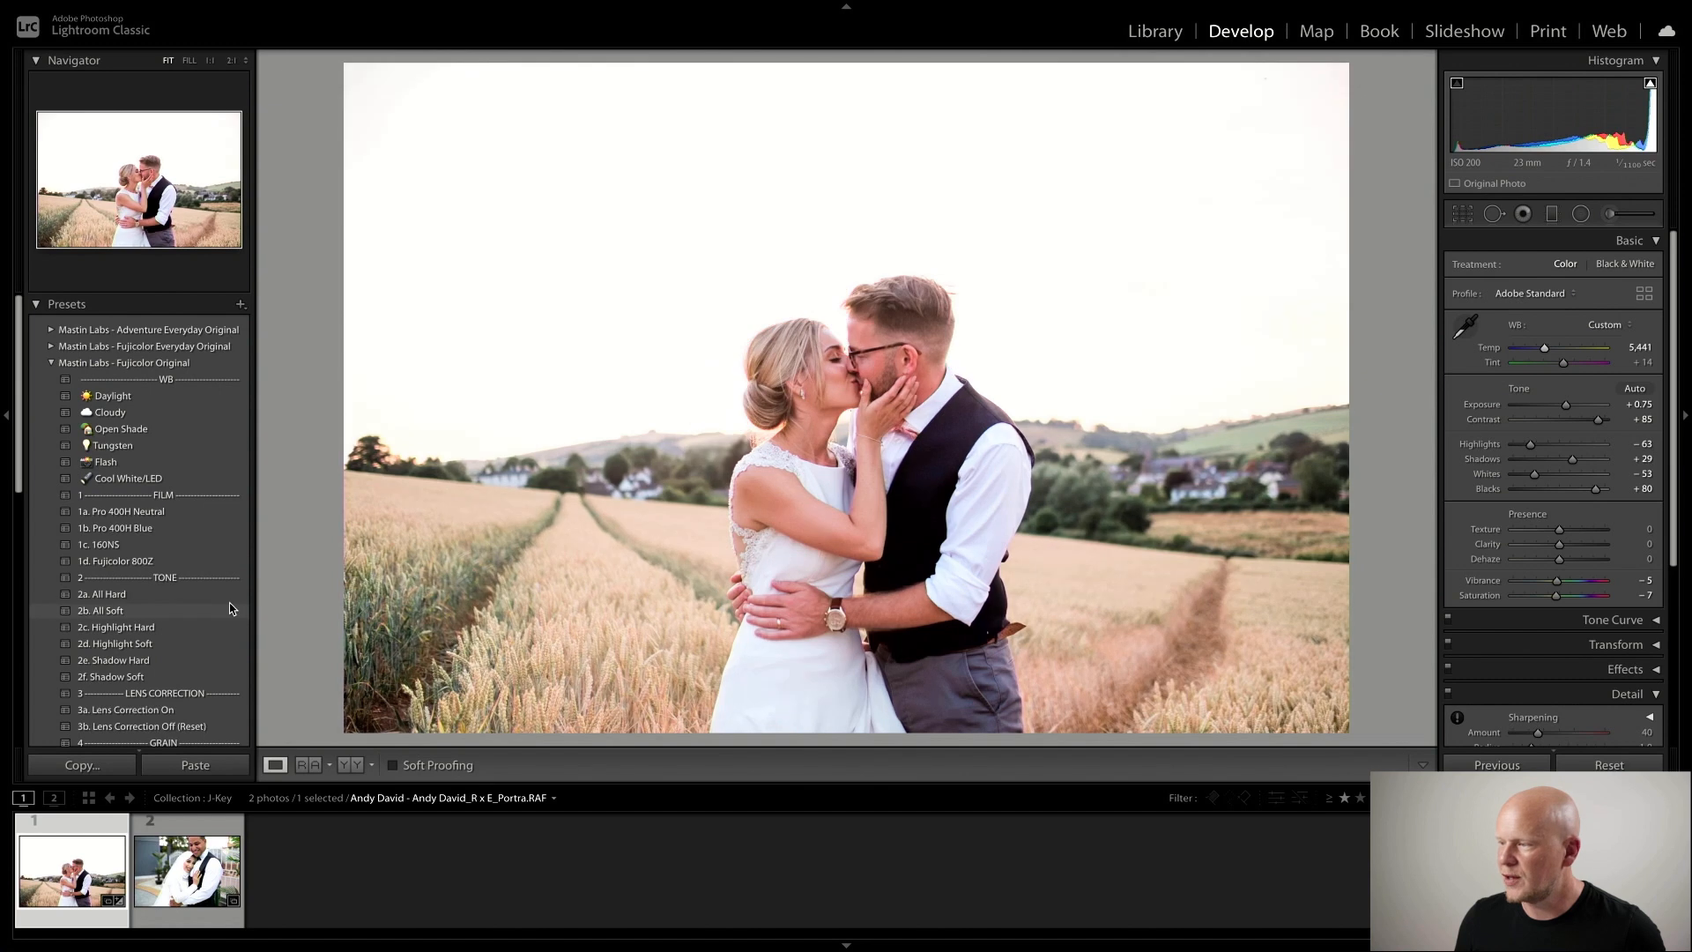
# Apply the All Soft tone preset to the field photo
pyautogui.click(231, 608)
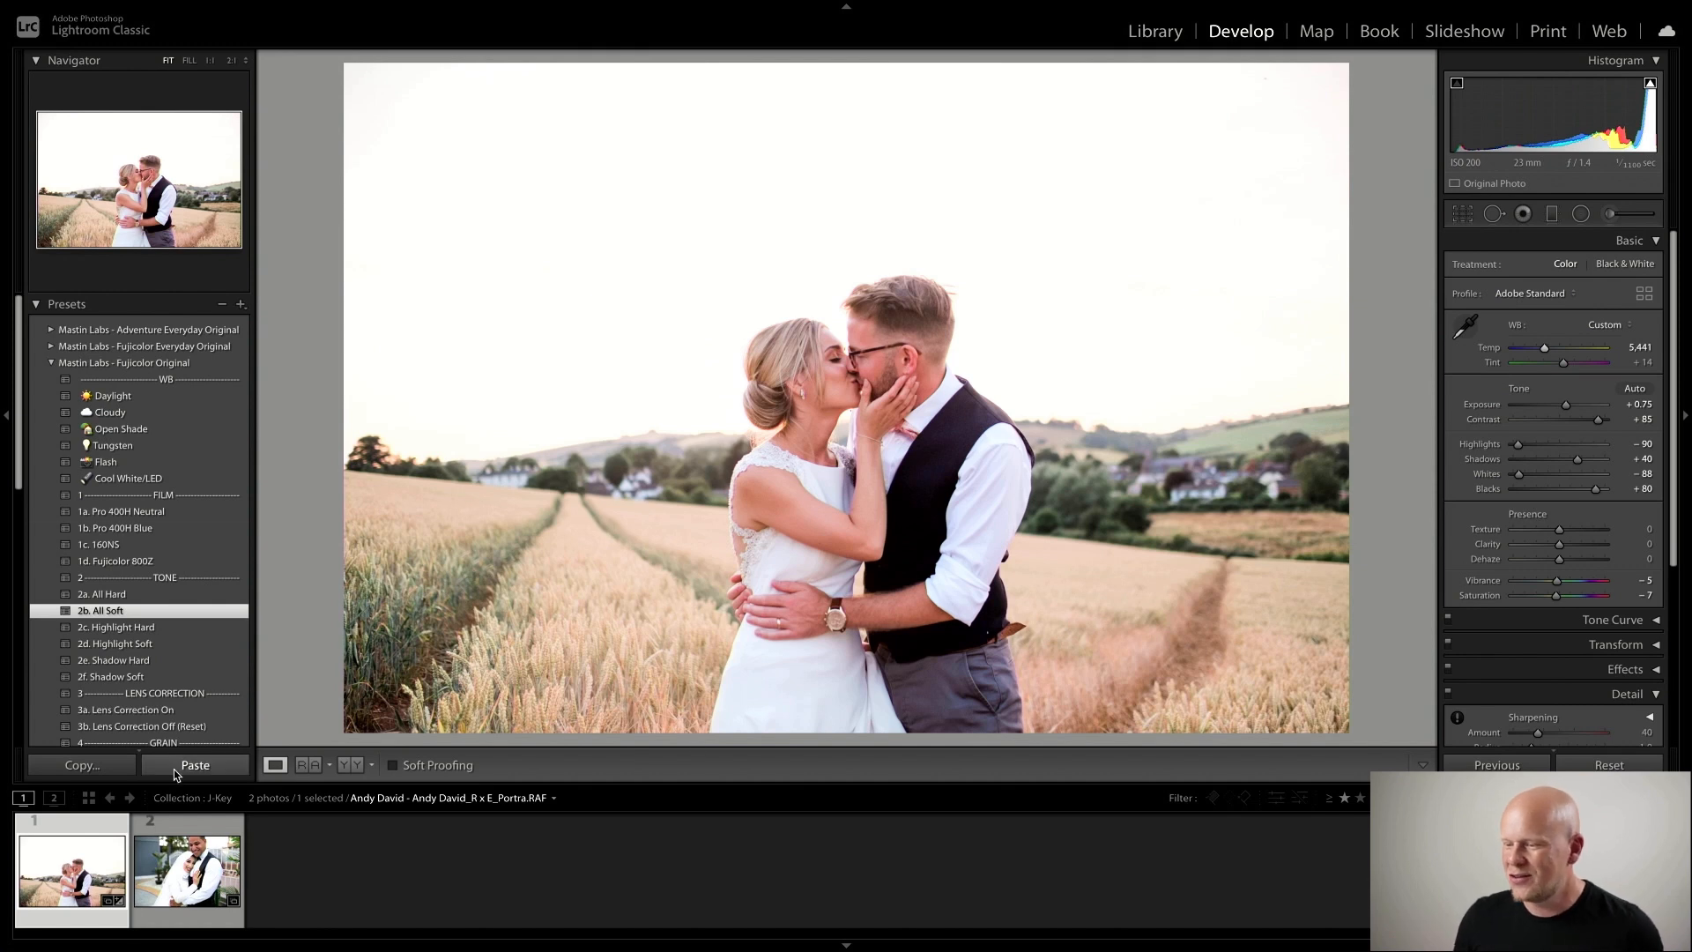
# On the second photo, check the clipping warnings, apply the Pro 400H Neutral preset, and set temperature to 6,994 and tint to +18
pyautogui.click(174, 891)
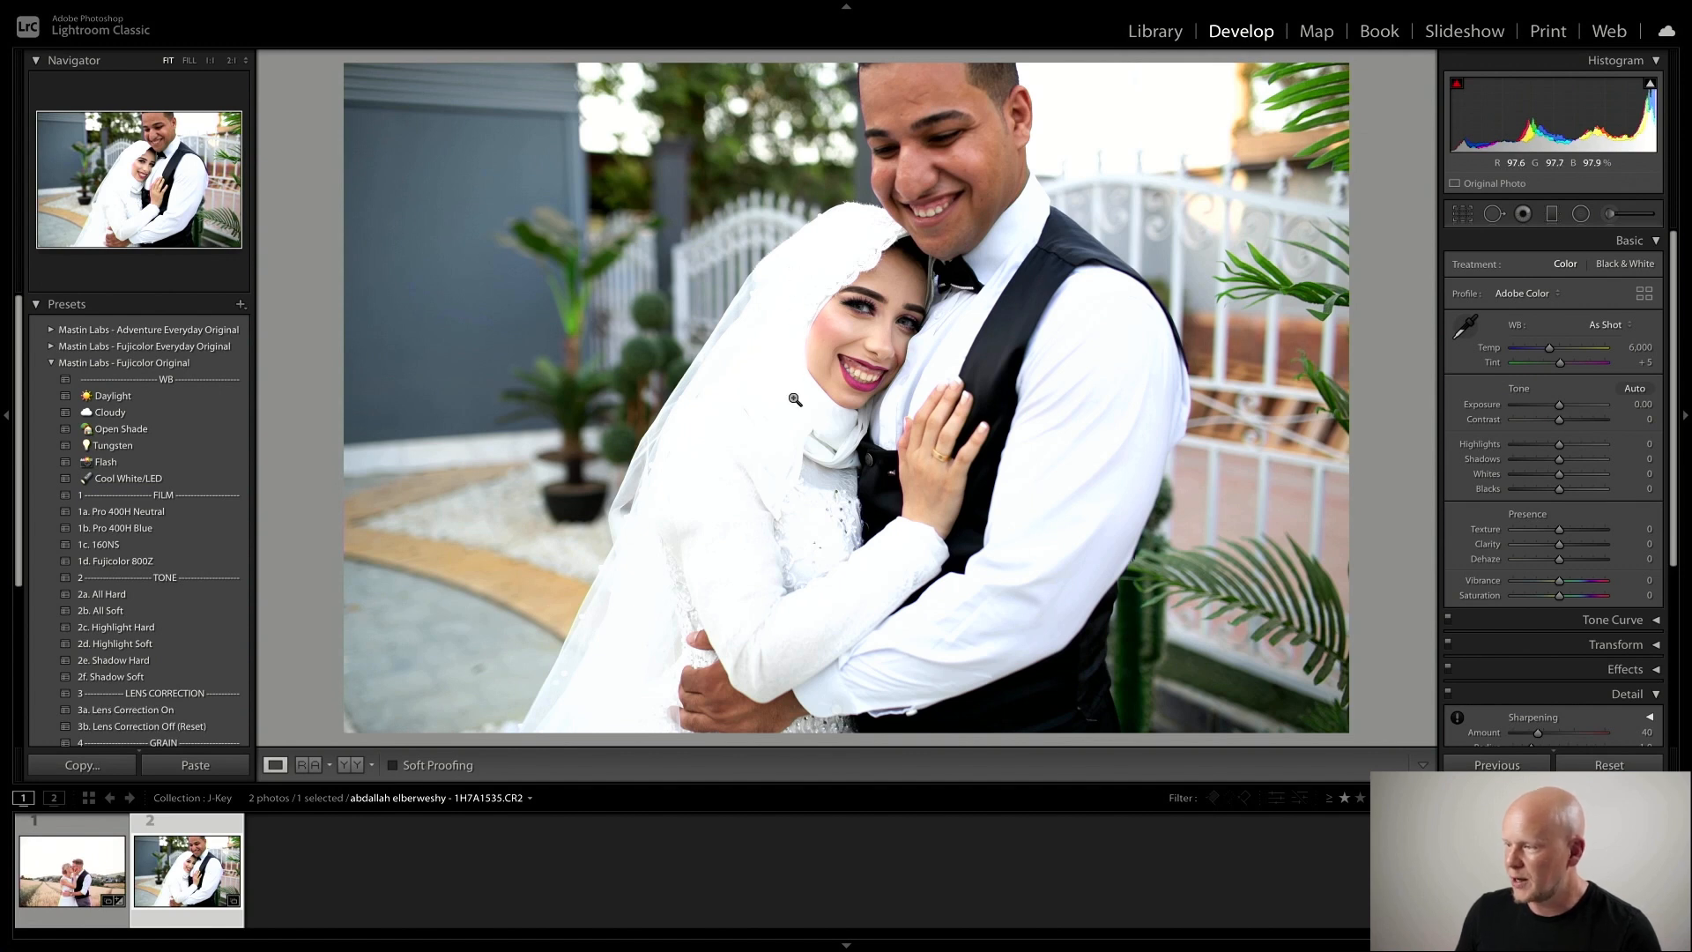
pyautogui.press('j')
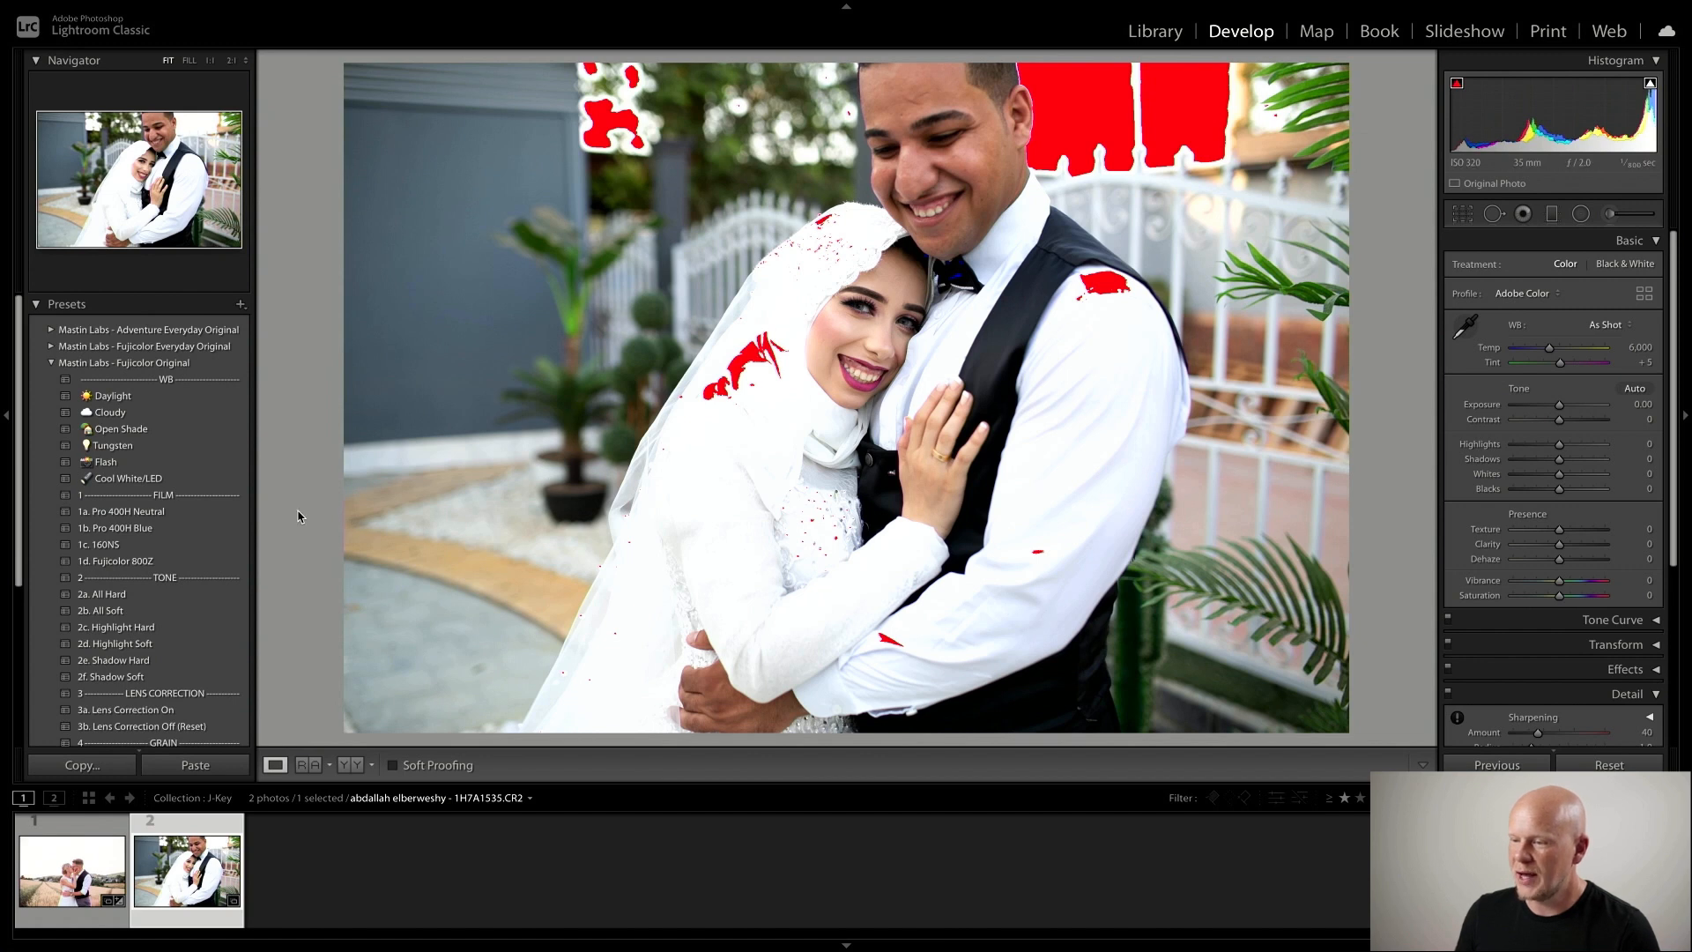
pyautogui.click(208, 512)
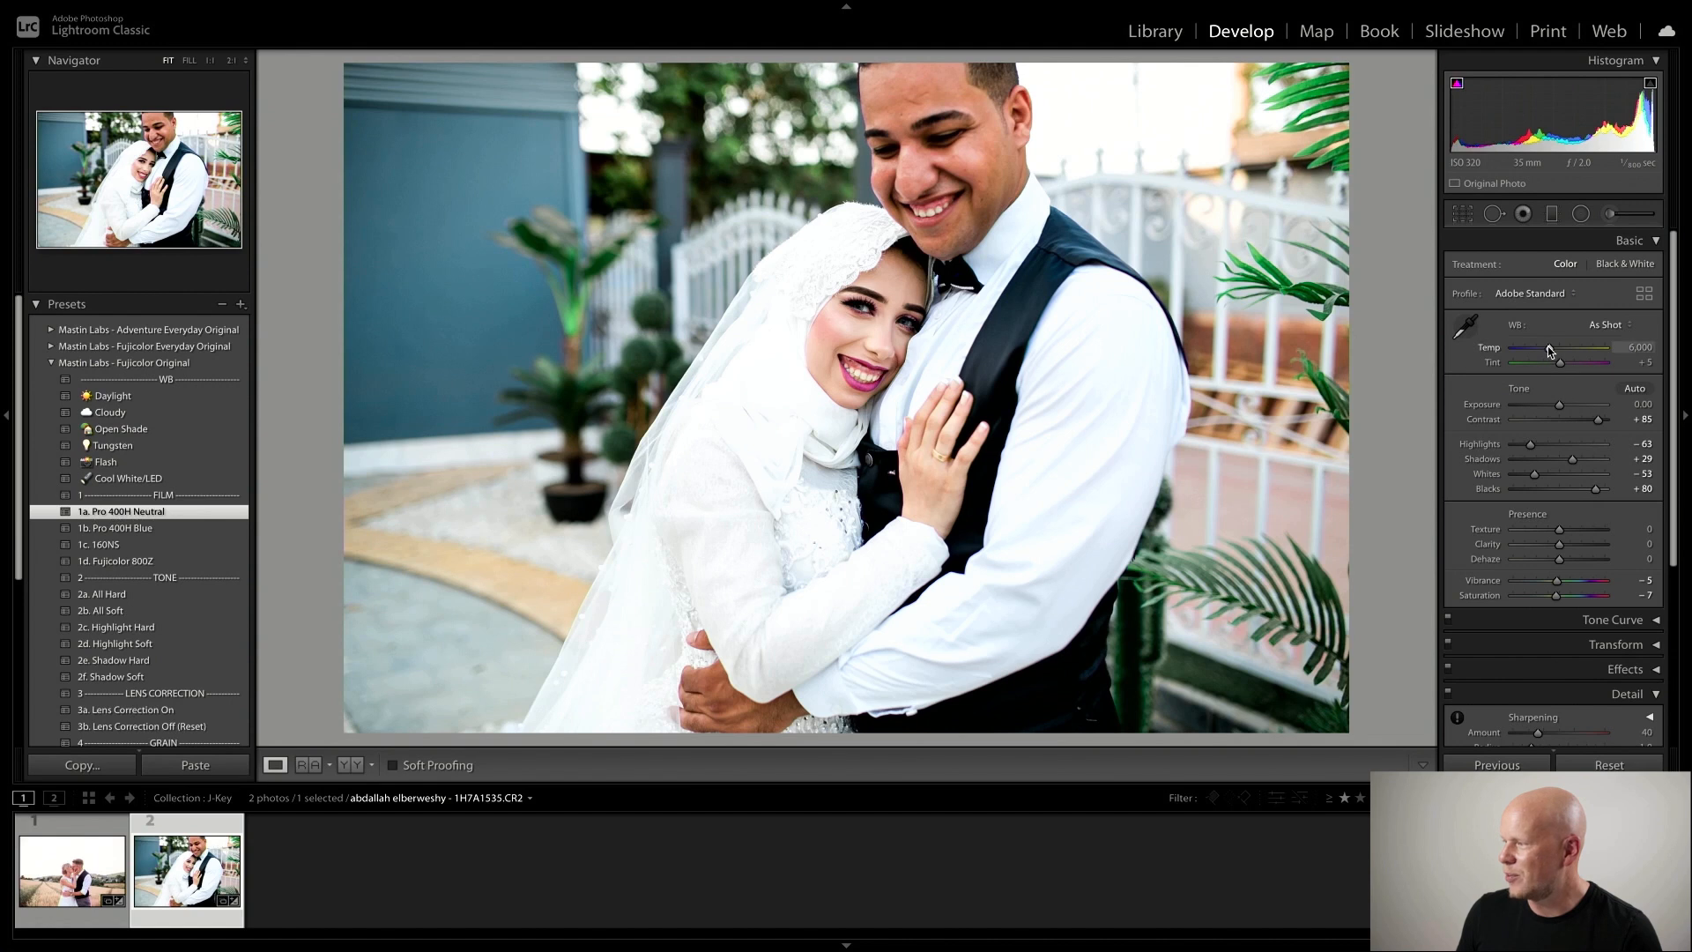
pyautogui.moveTo(1551, 351); pyautogui.dragTo(1564, 365)
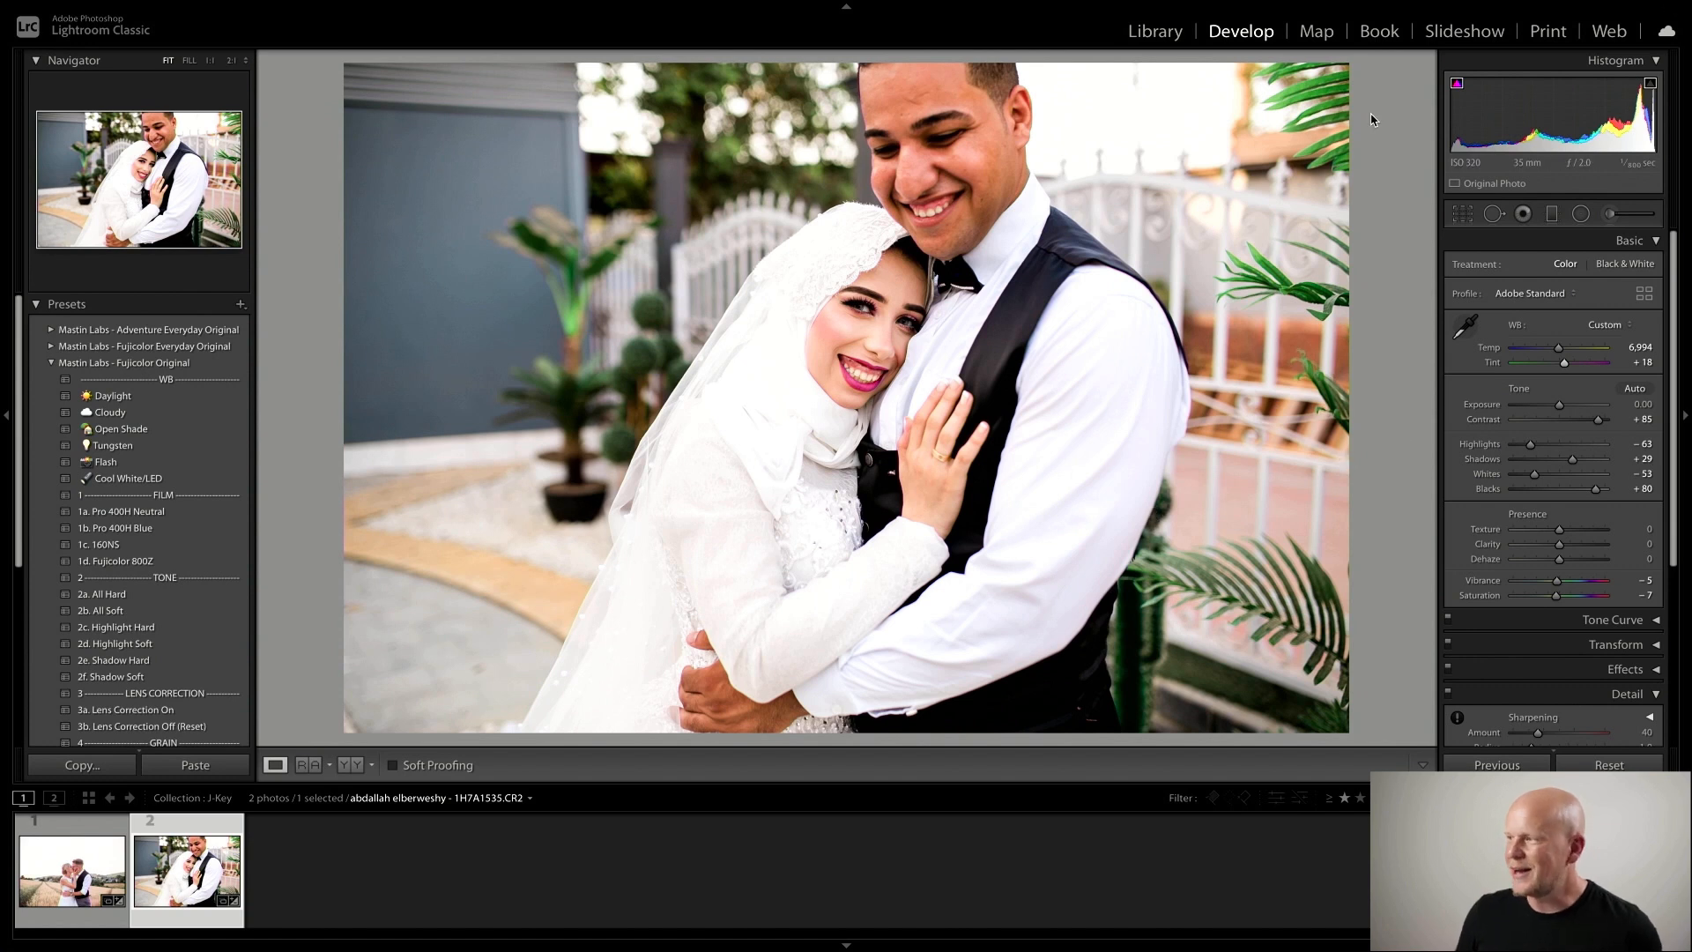
# Open the Match Total Exposure collection in the Library and look over its photos in the grid
pyautogui.click(1173, 39)
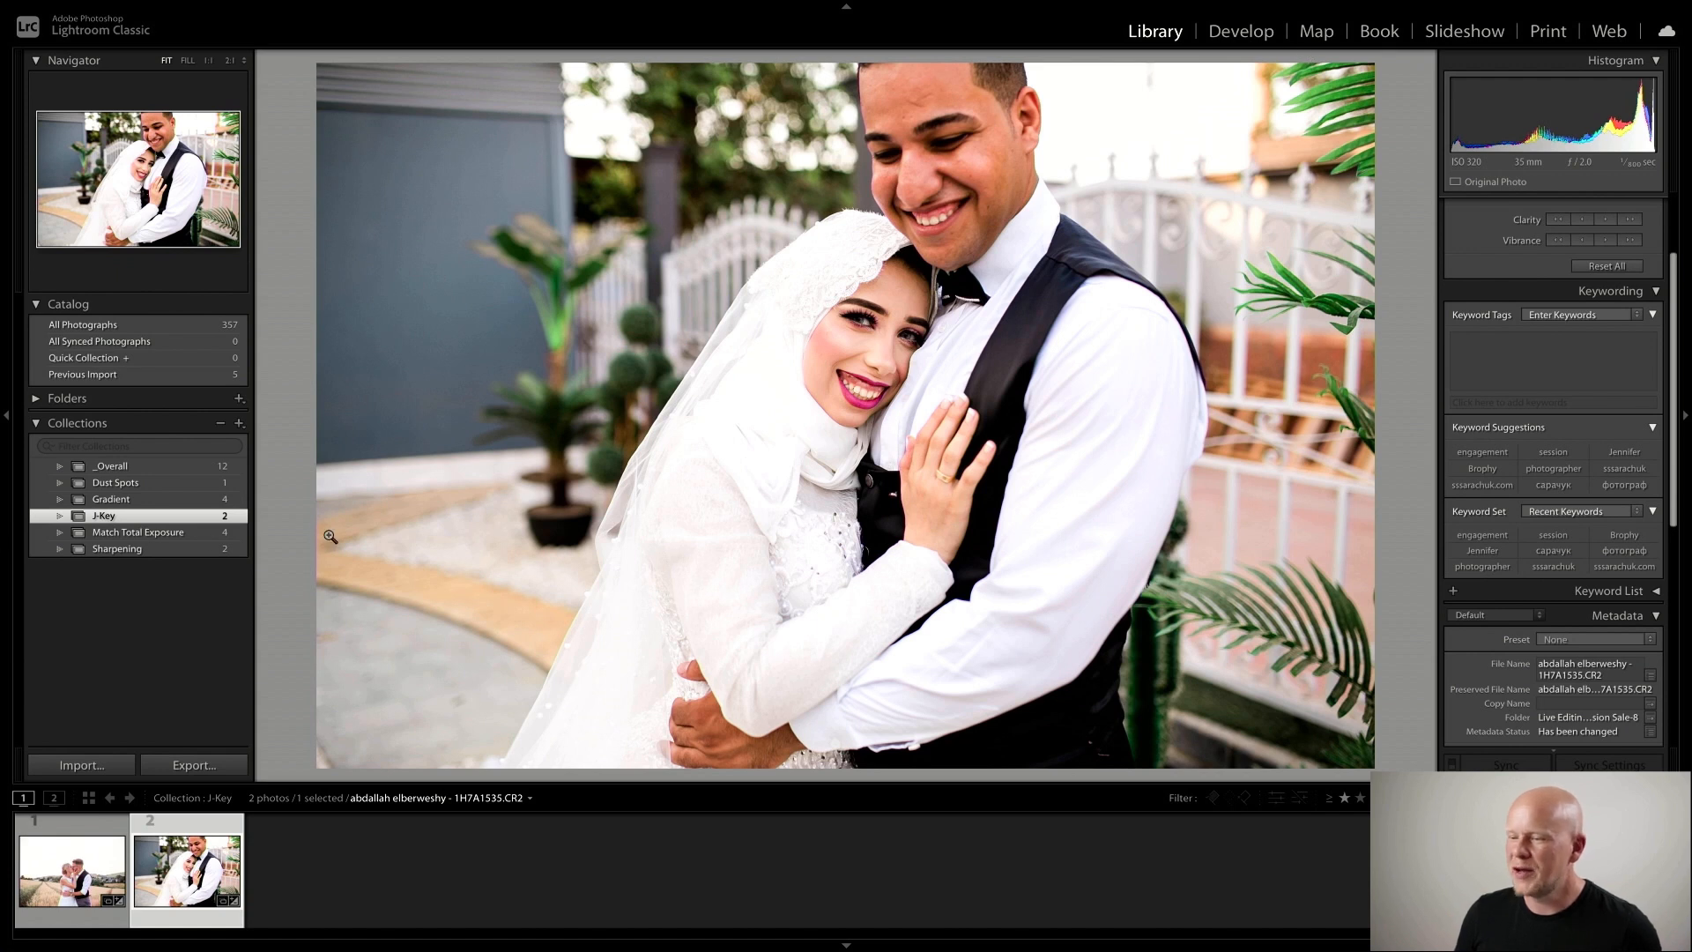
pyautogui.click(164, 532)
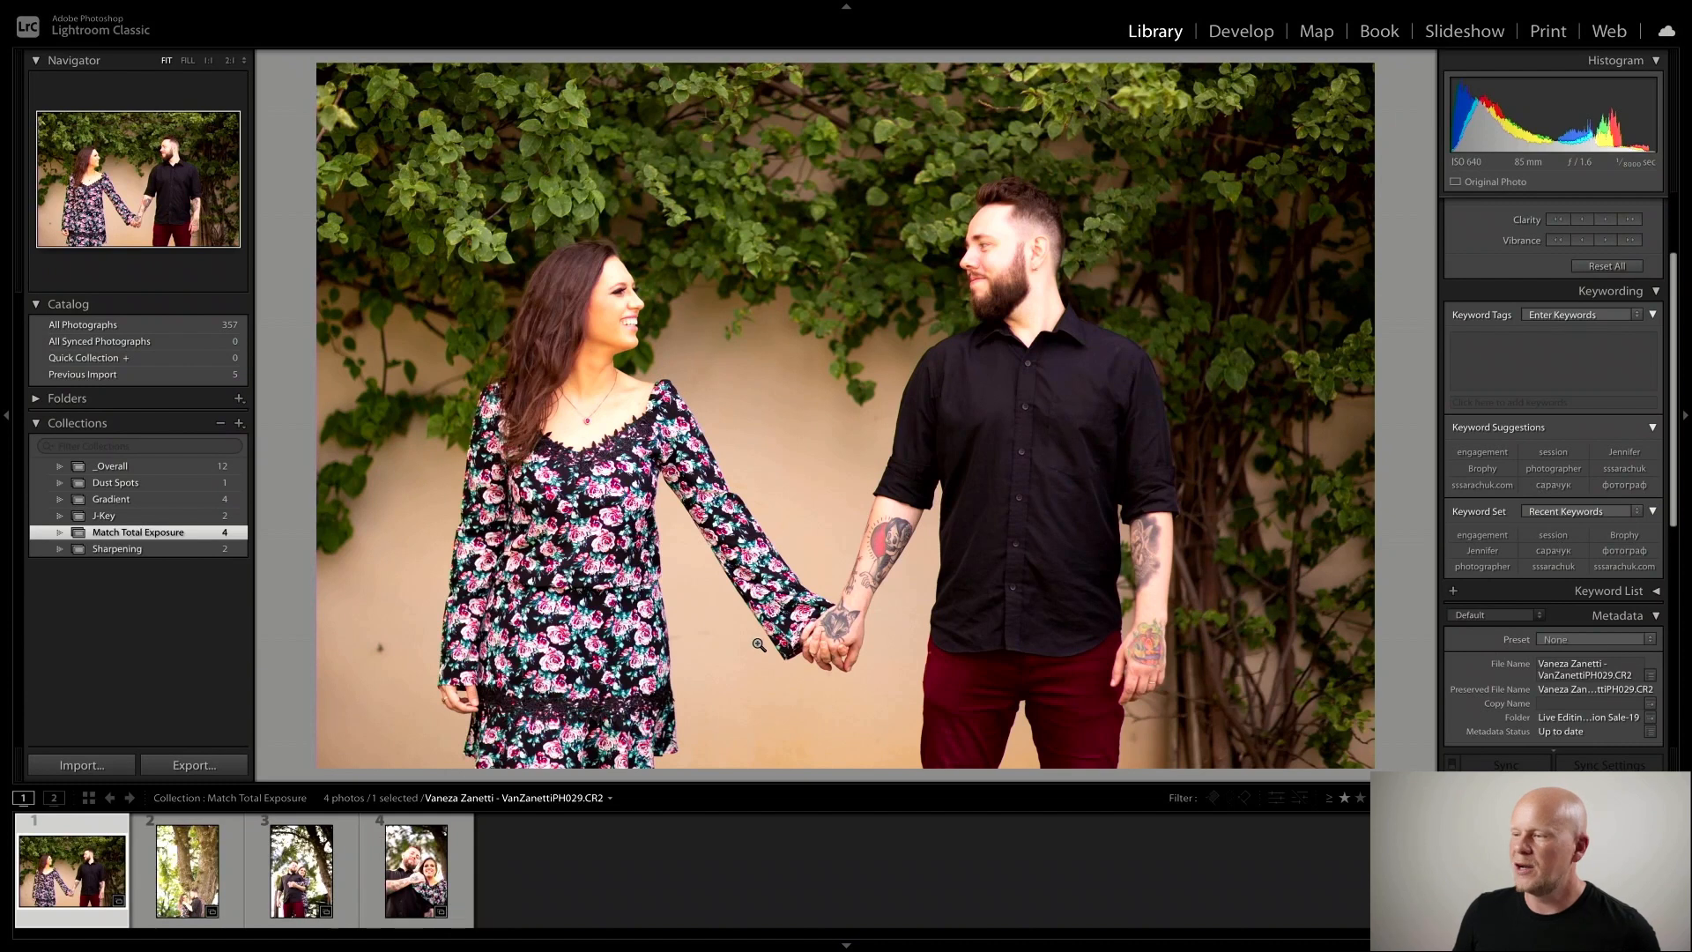
pyautogui.click(852, 265)
pyautogui.press('g')
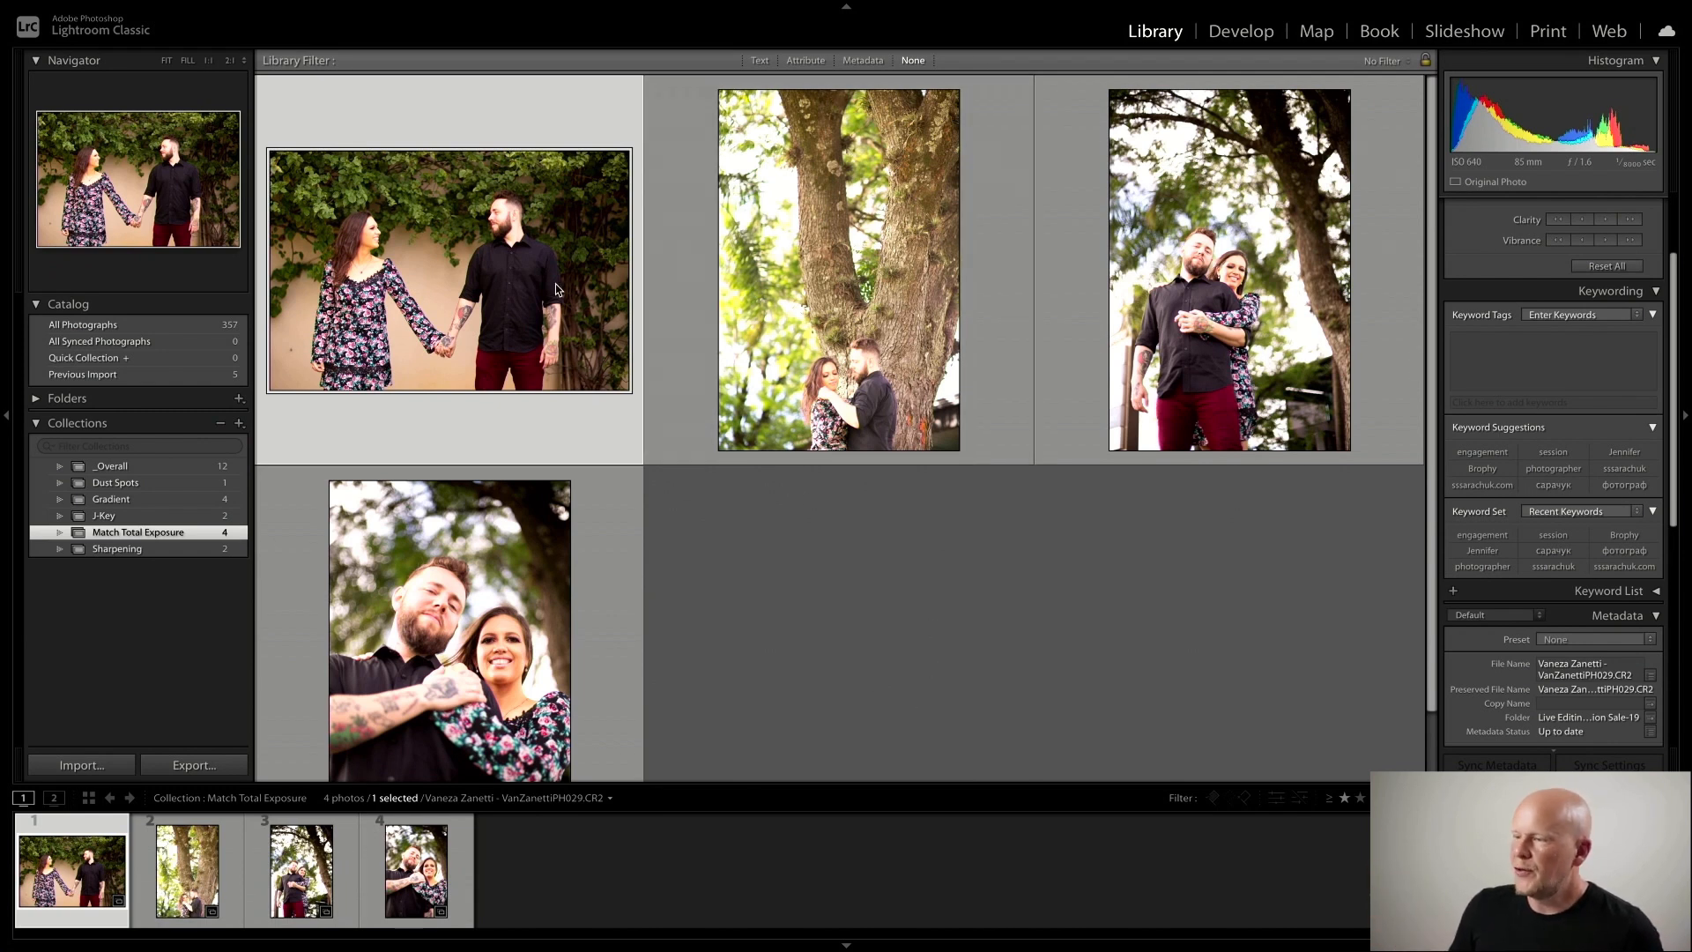
pyautogui.doubleClick(855, 368)
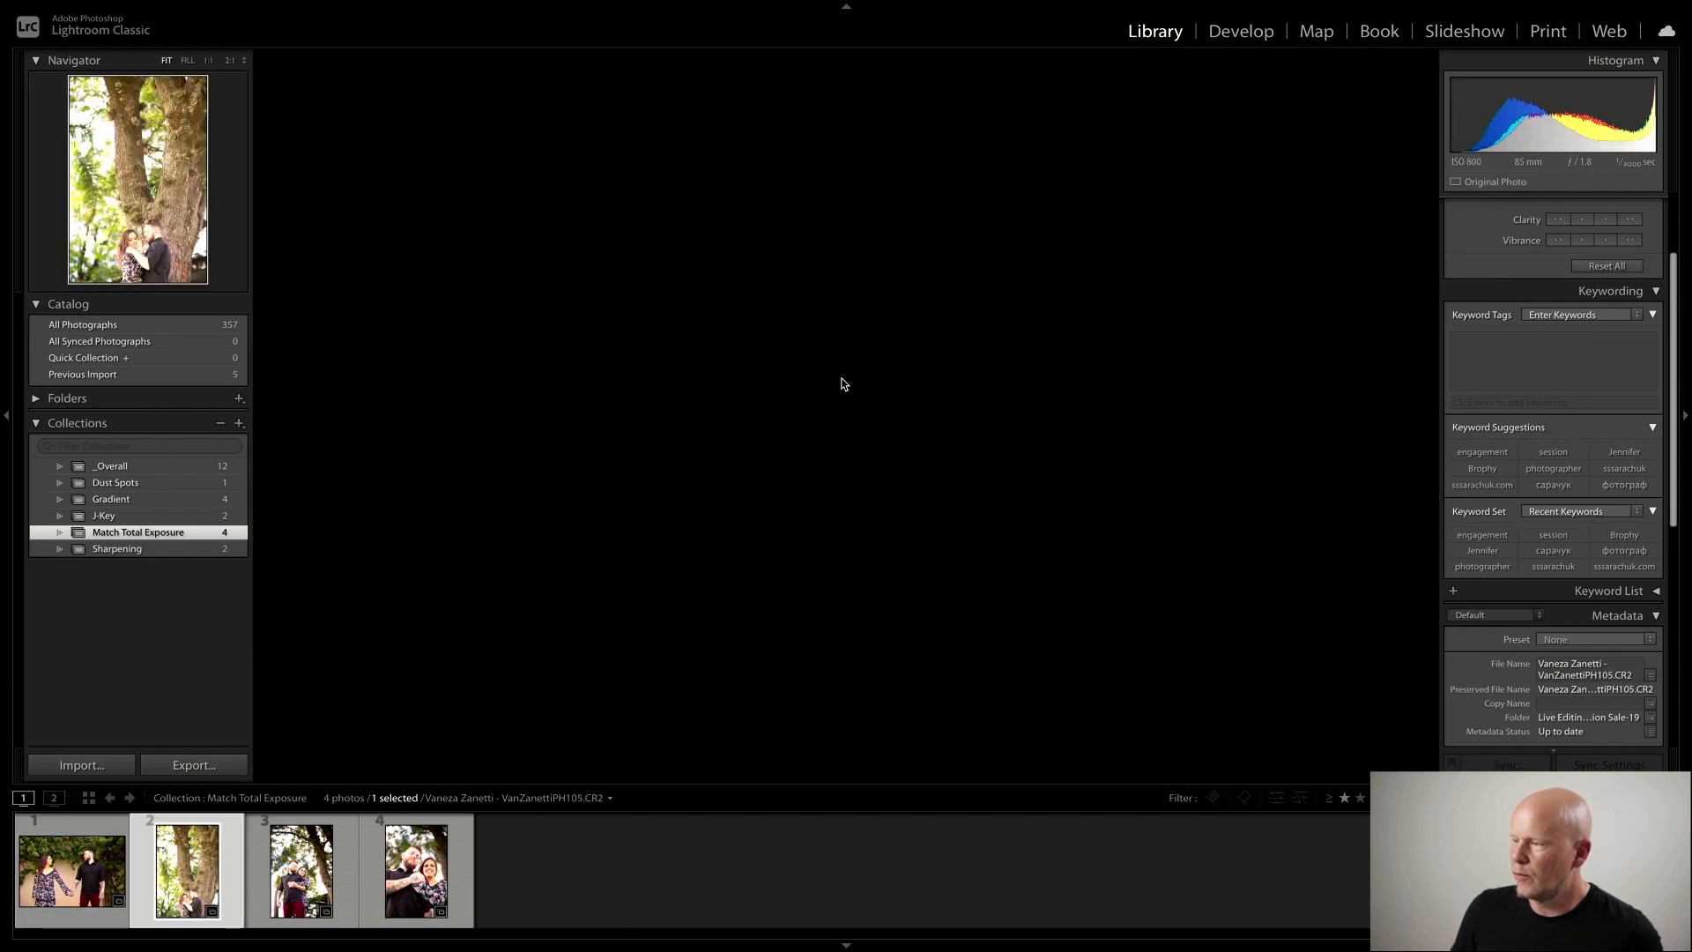
pyautogui.press('g')
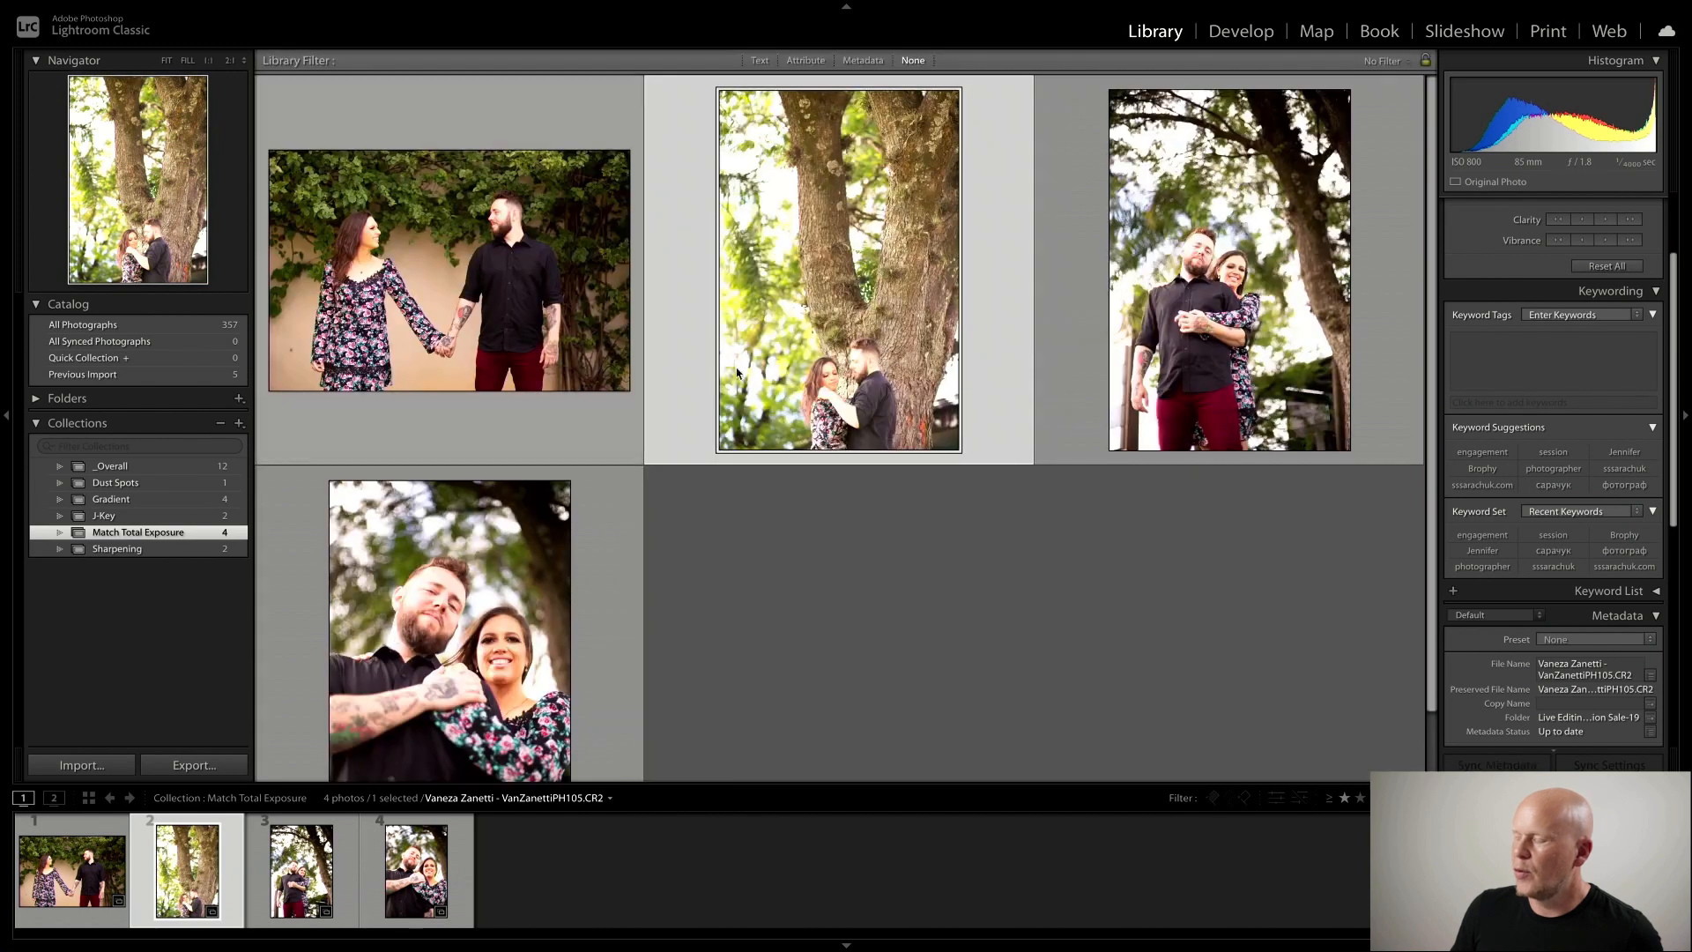
pyautogui.click(505, 327)
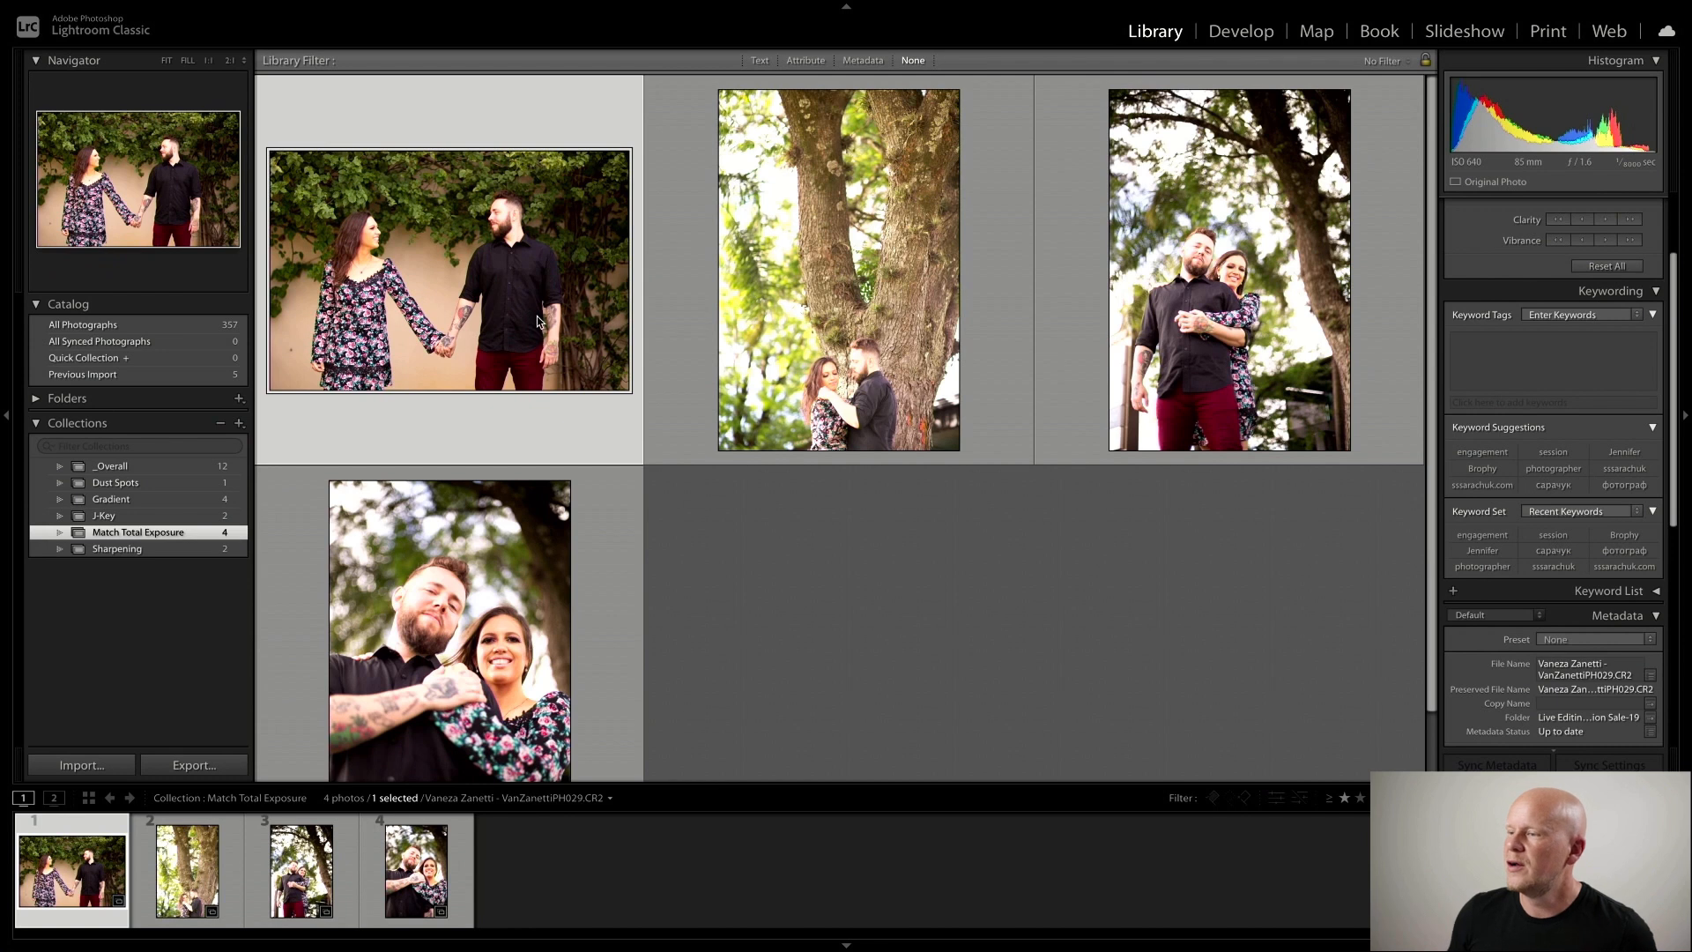
pyautogui.click(310, 10)
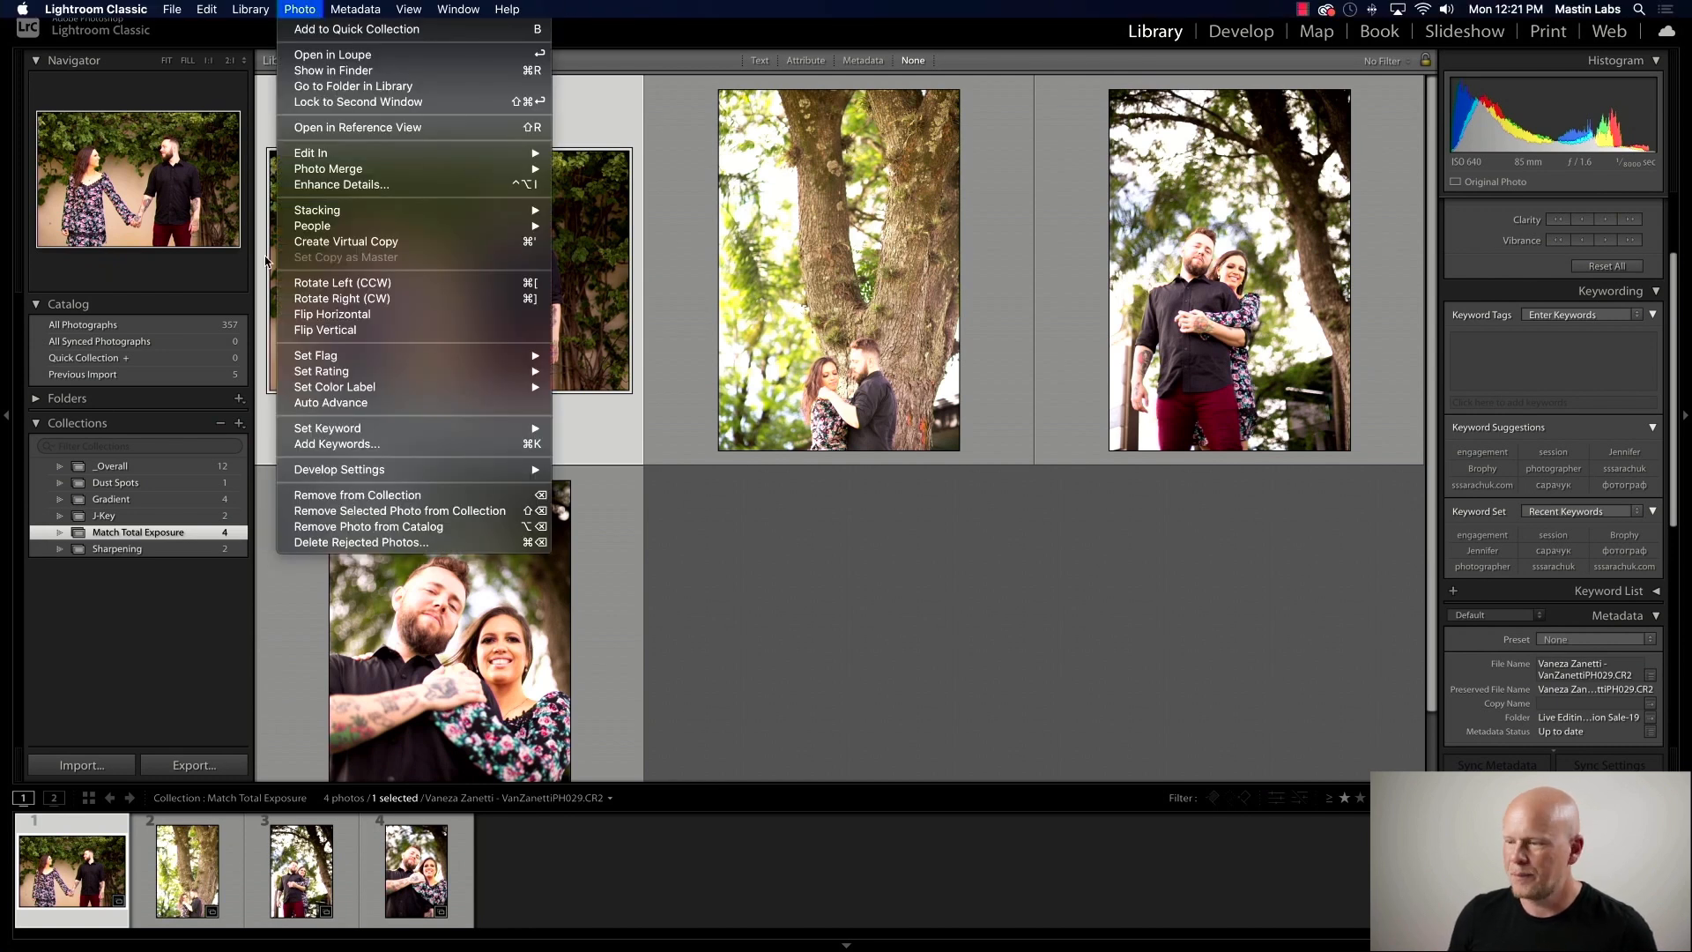
pyautogui.moveTo(395, 474)
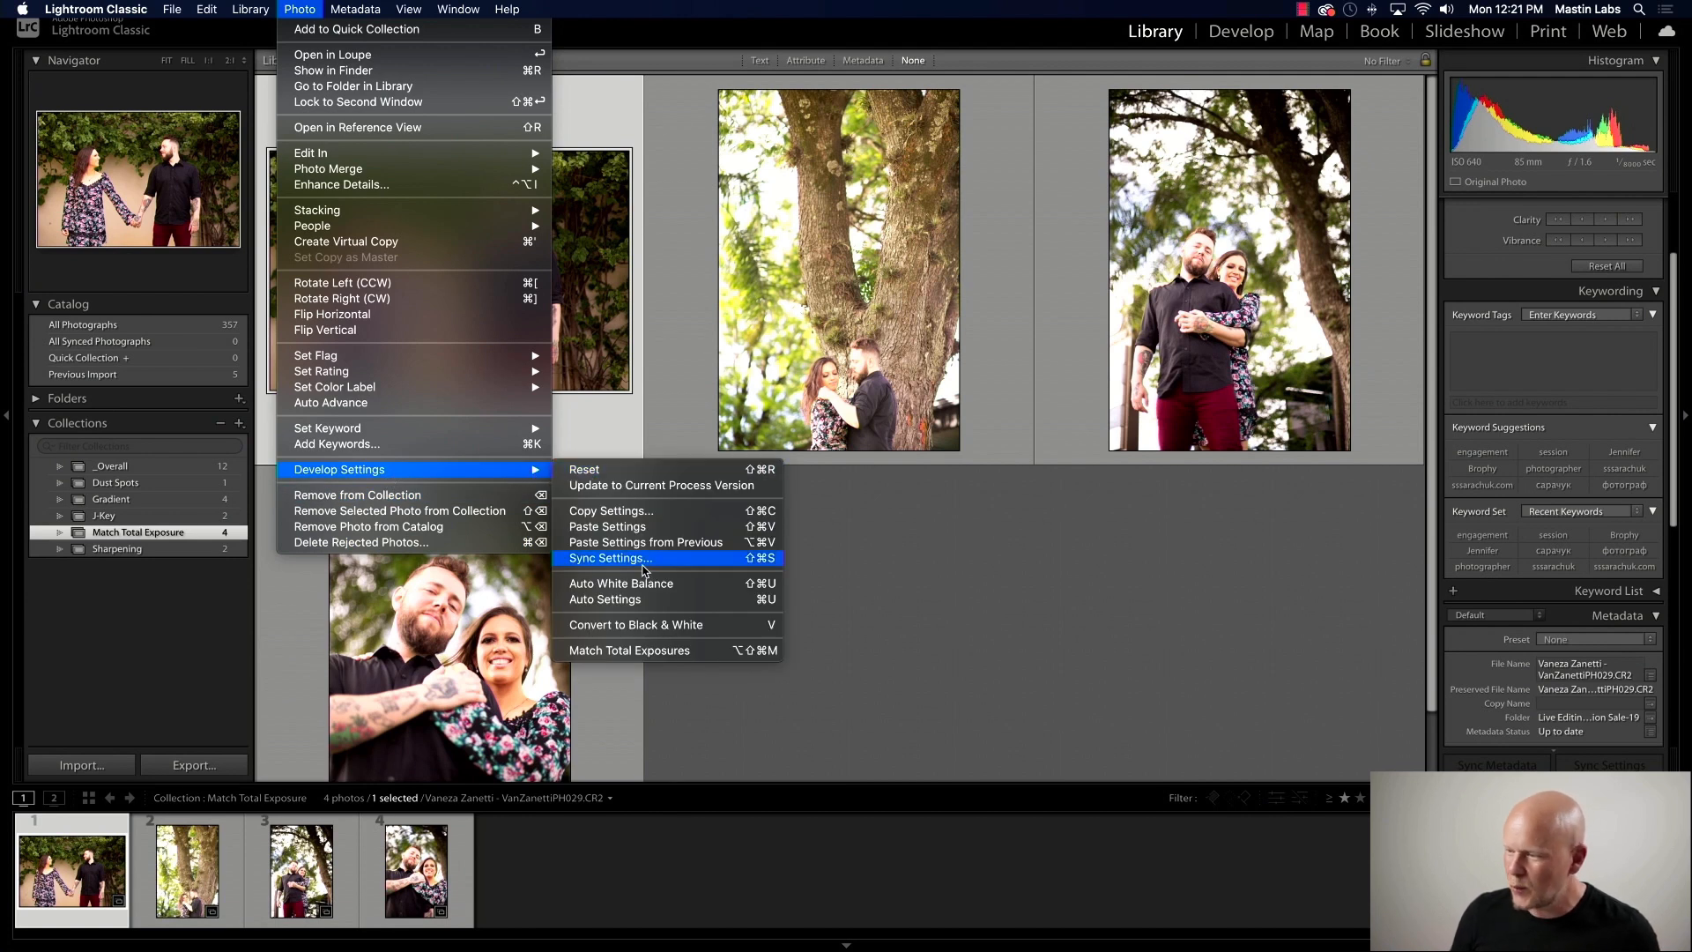
pyautogui.click(916, 579)
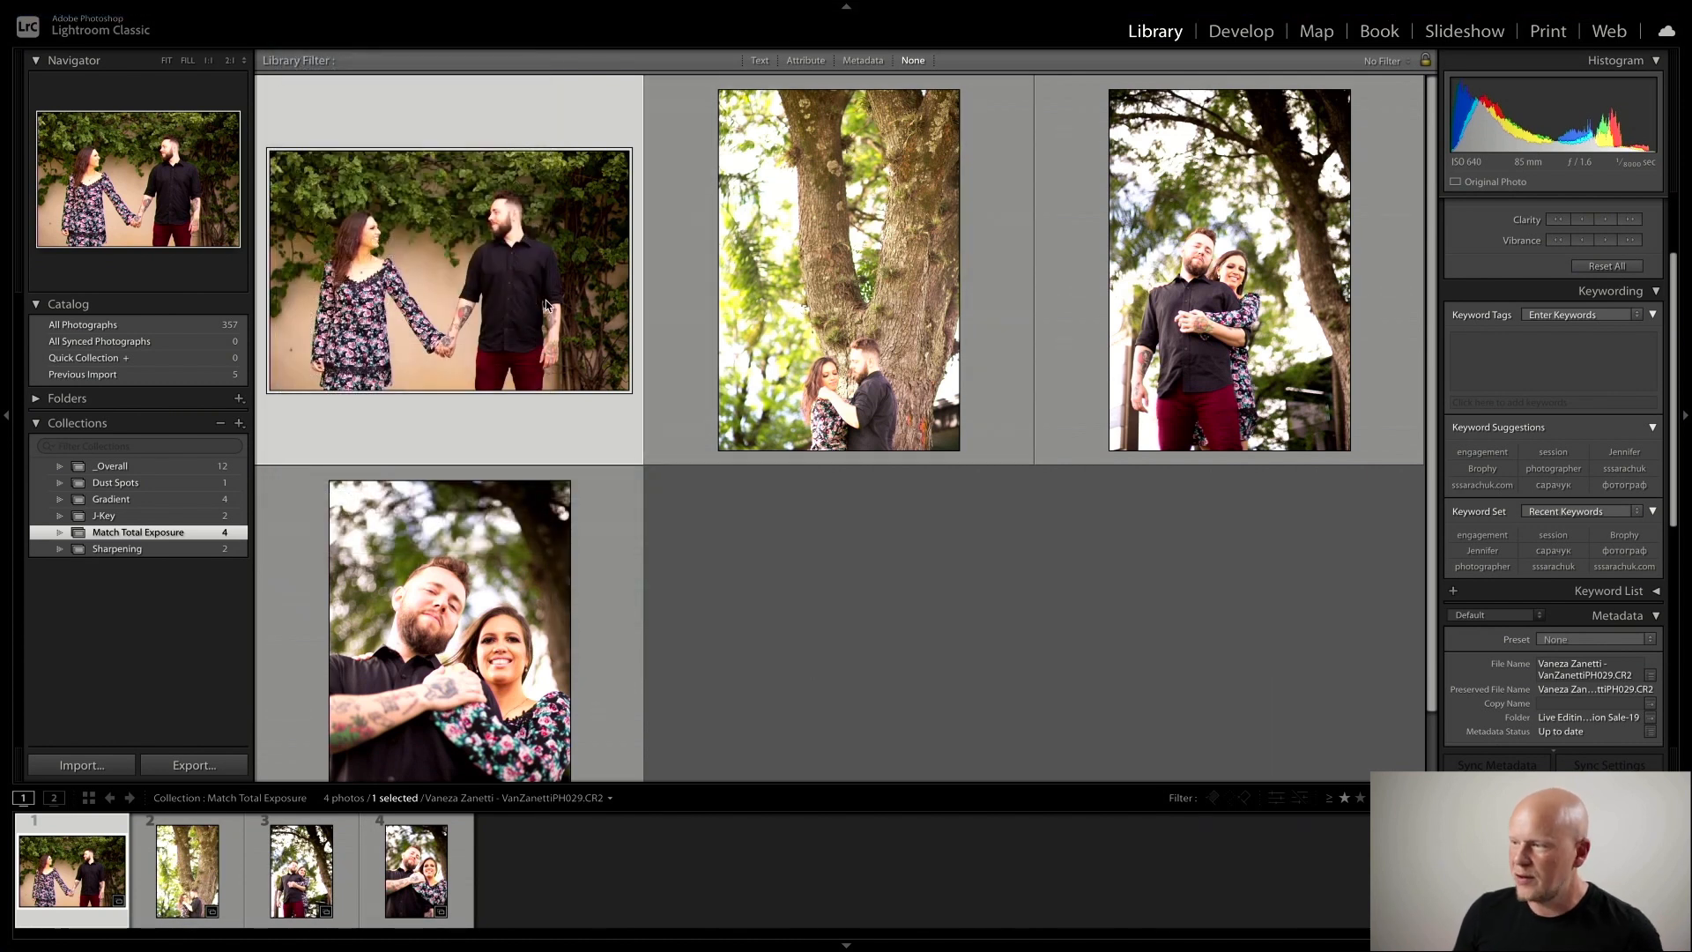
# Match the total exposures of all the collection's photos, using the photo of the couple holding hands as the reference
pyautogui.click(687, 291)
pyautogui.click(504, 290)
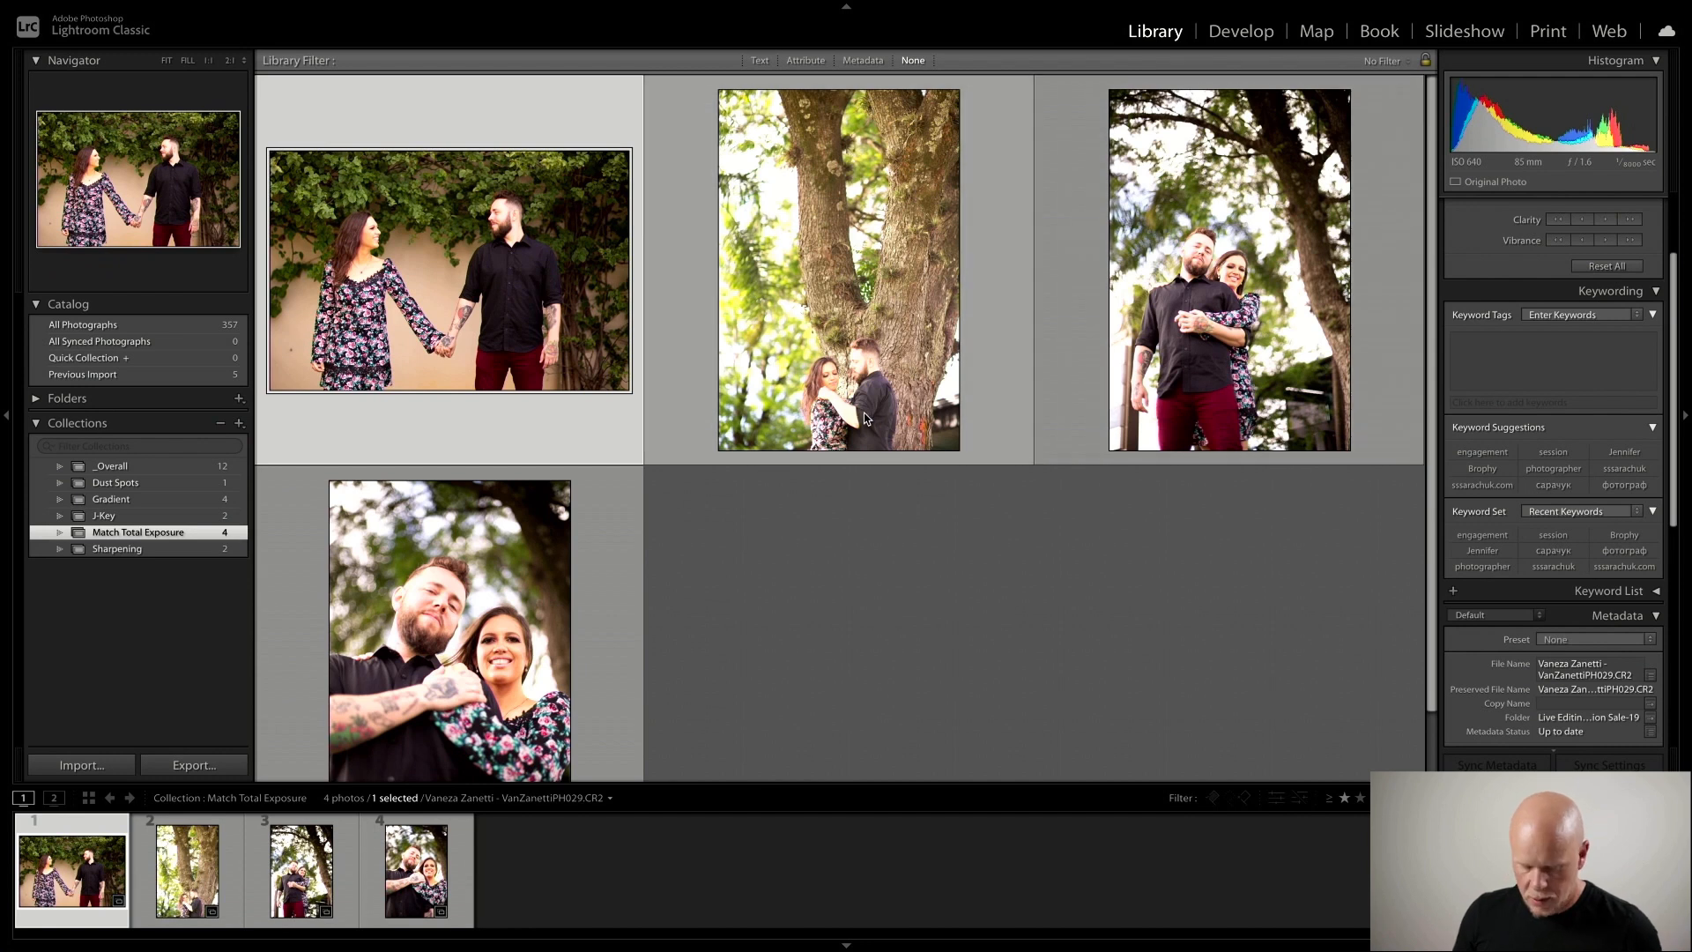
pyautogui.hotkey('ctrl', 'a')
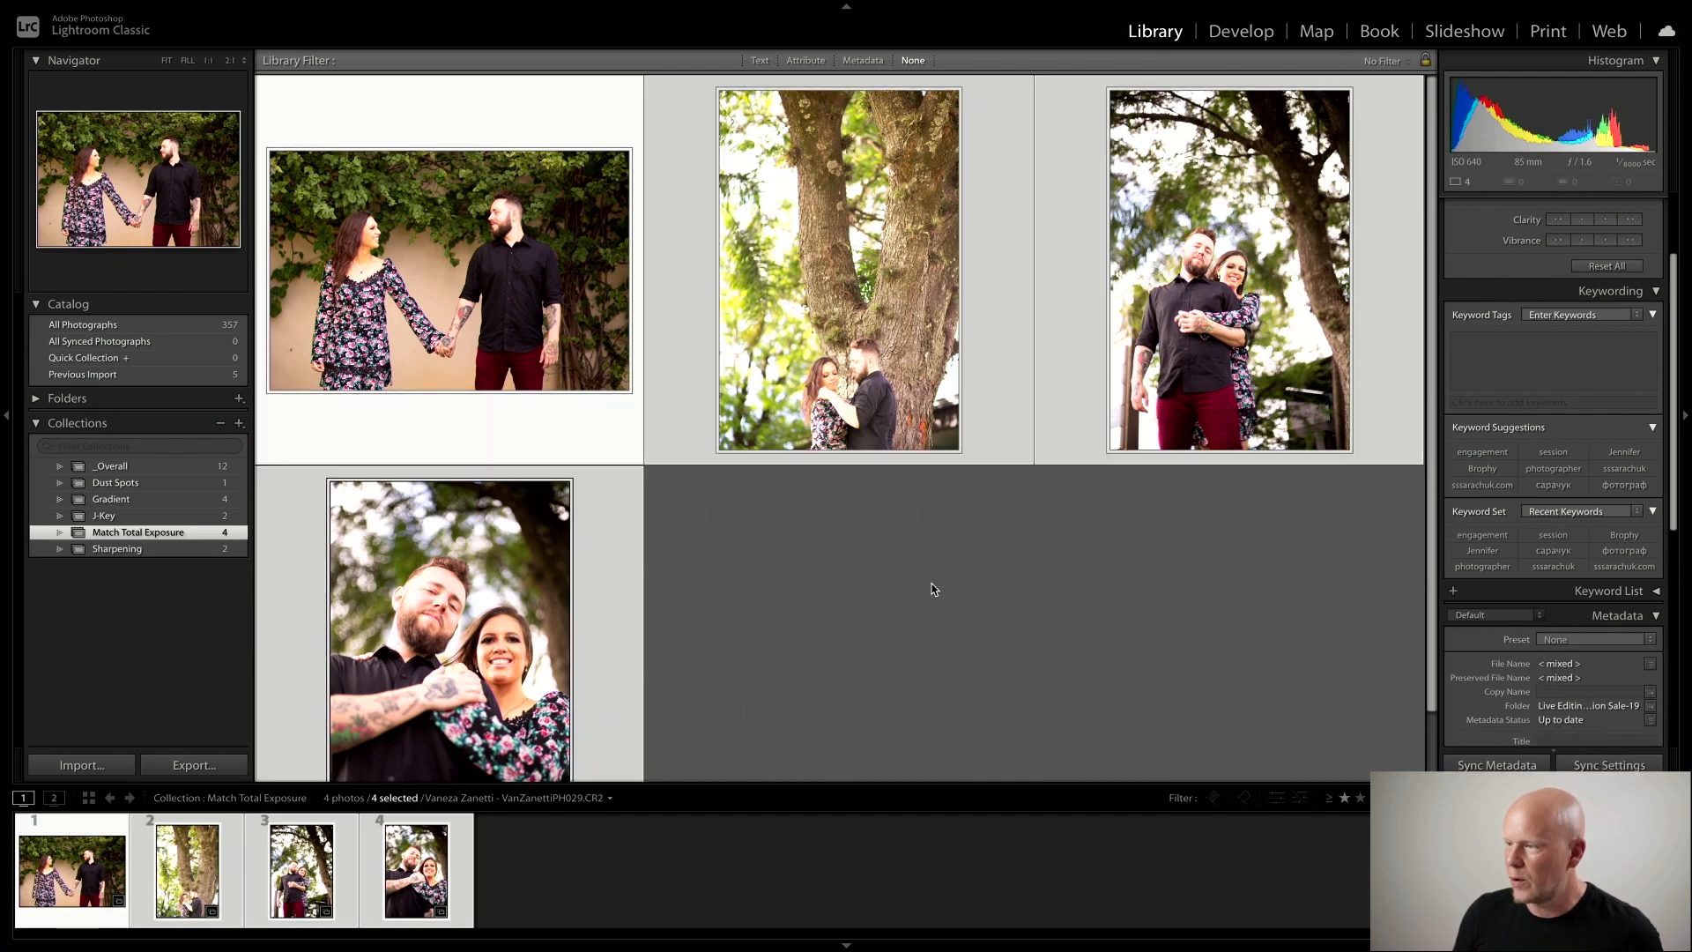
pyautogui.moveTo(364, 4)
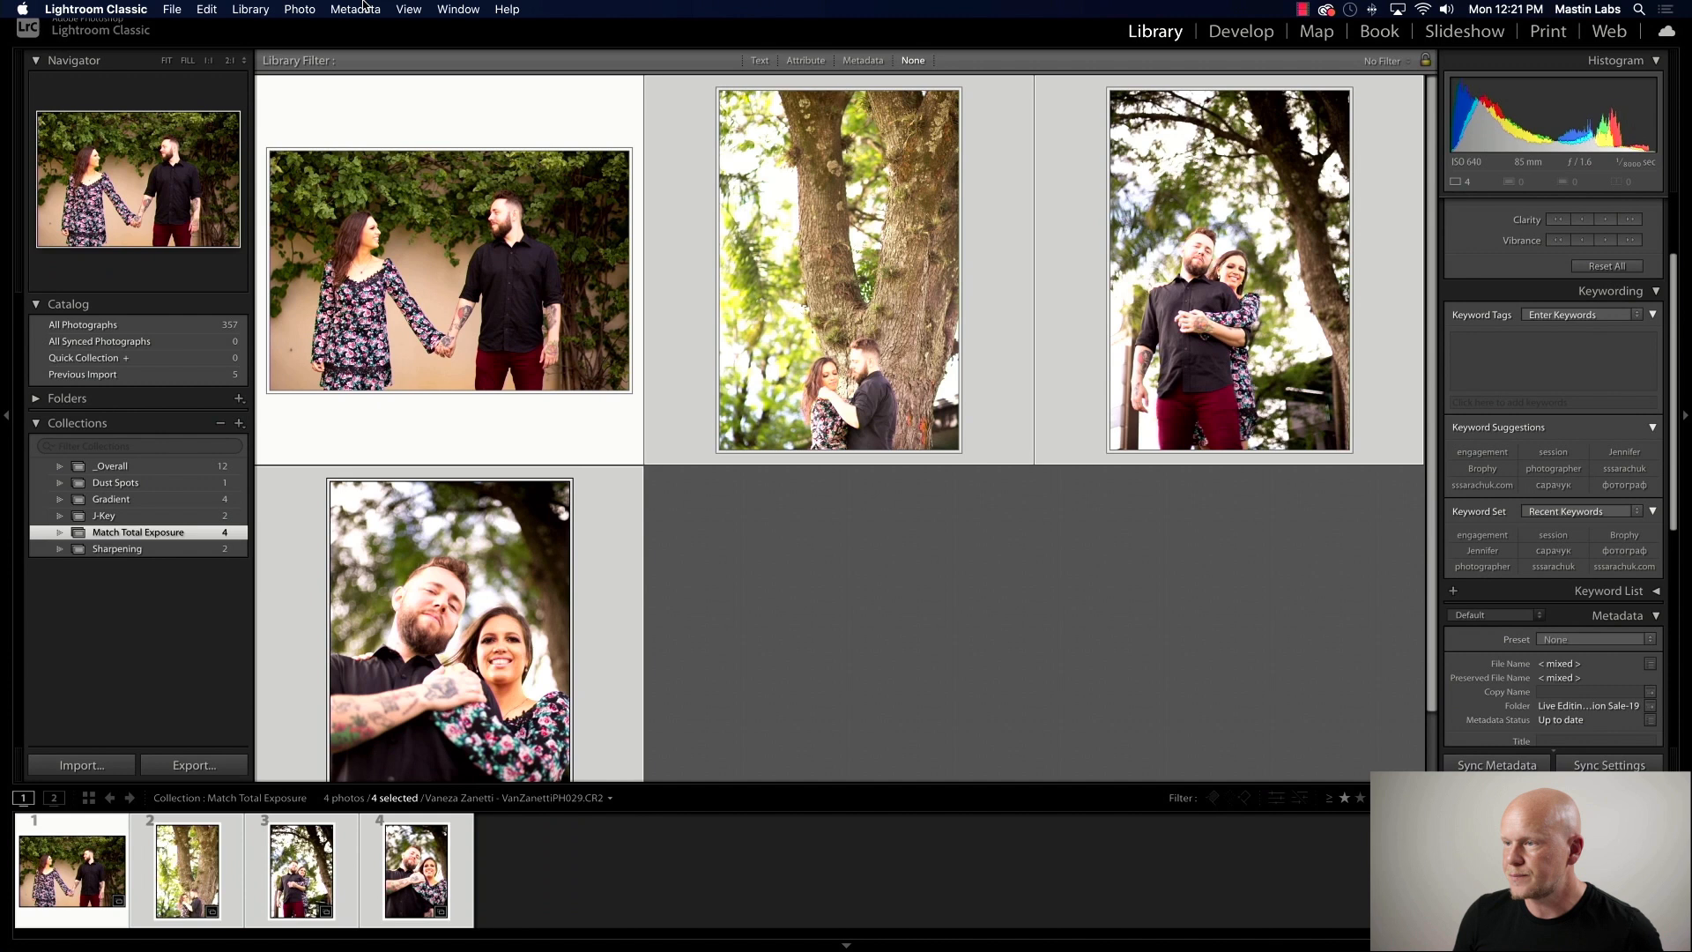
pyautogui.click(308, 13)
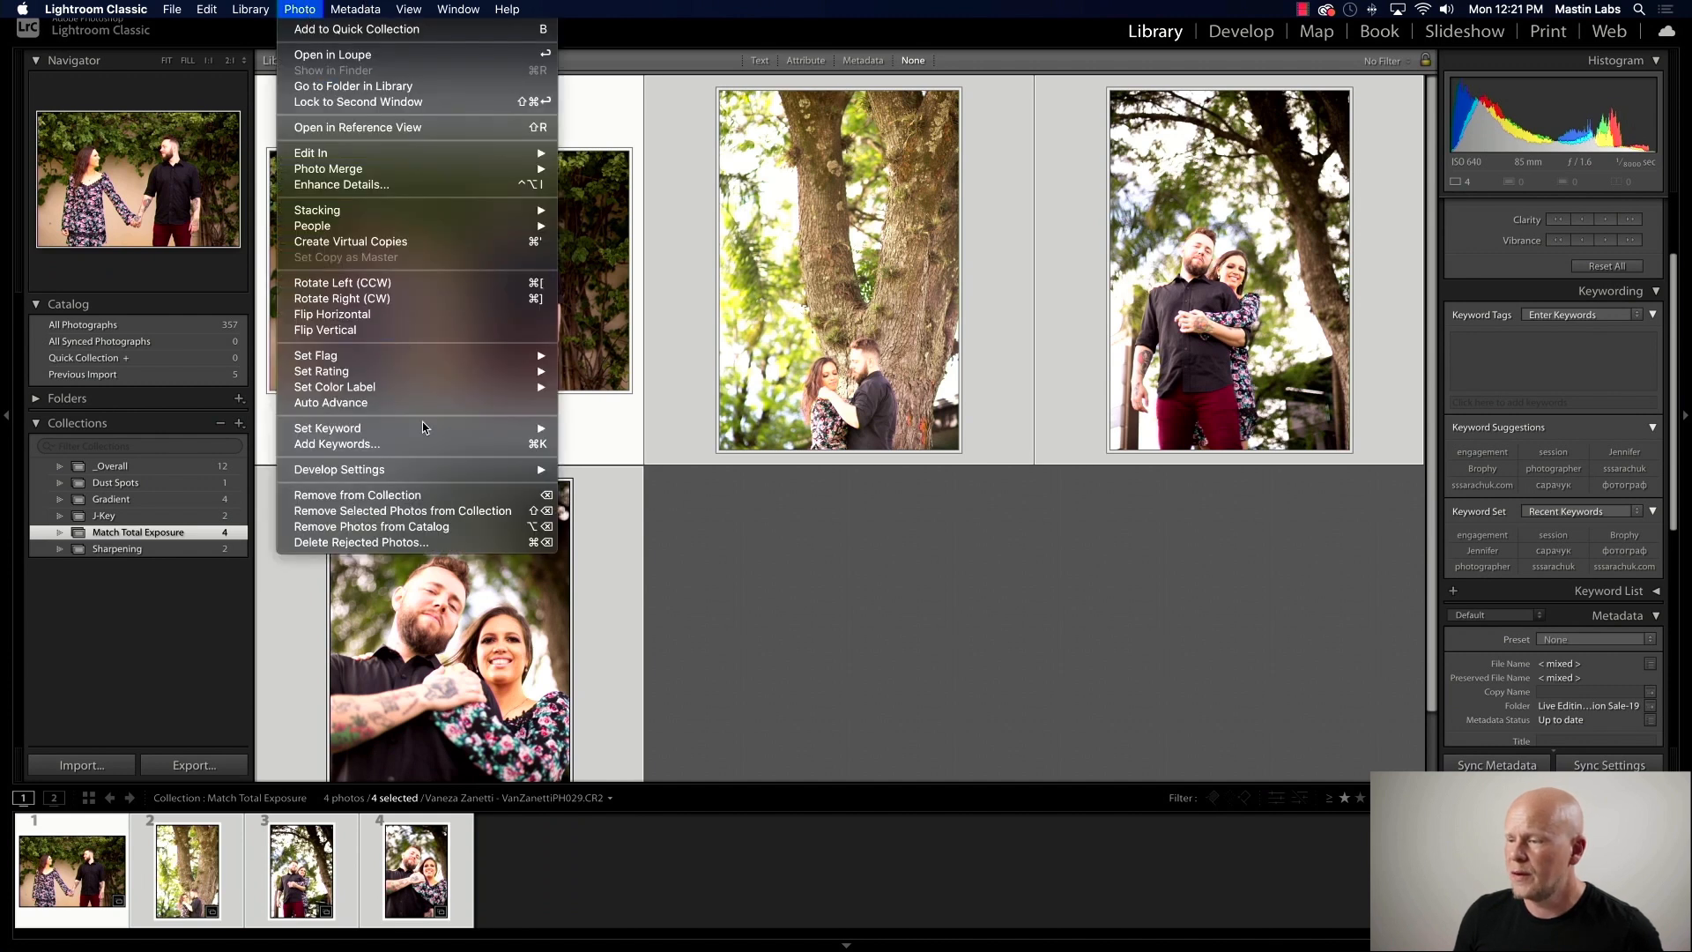
pyautogui.moveTo(425, 467)
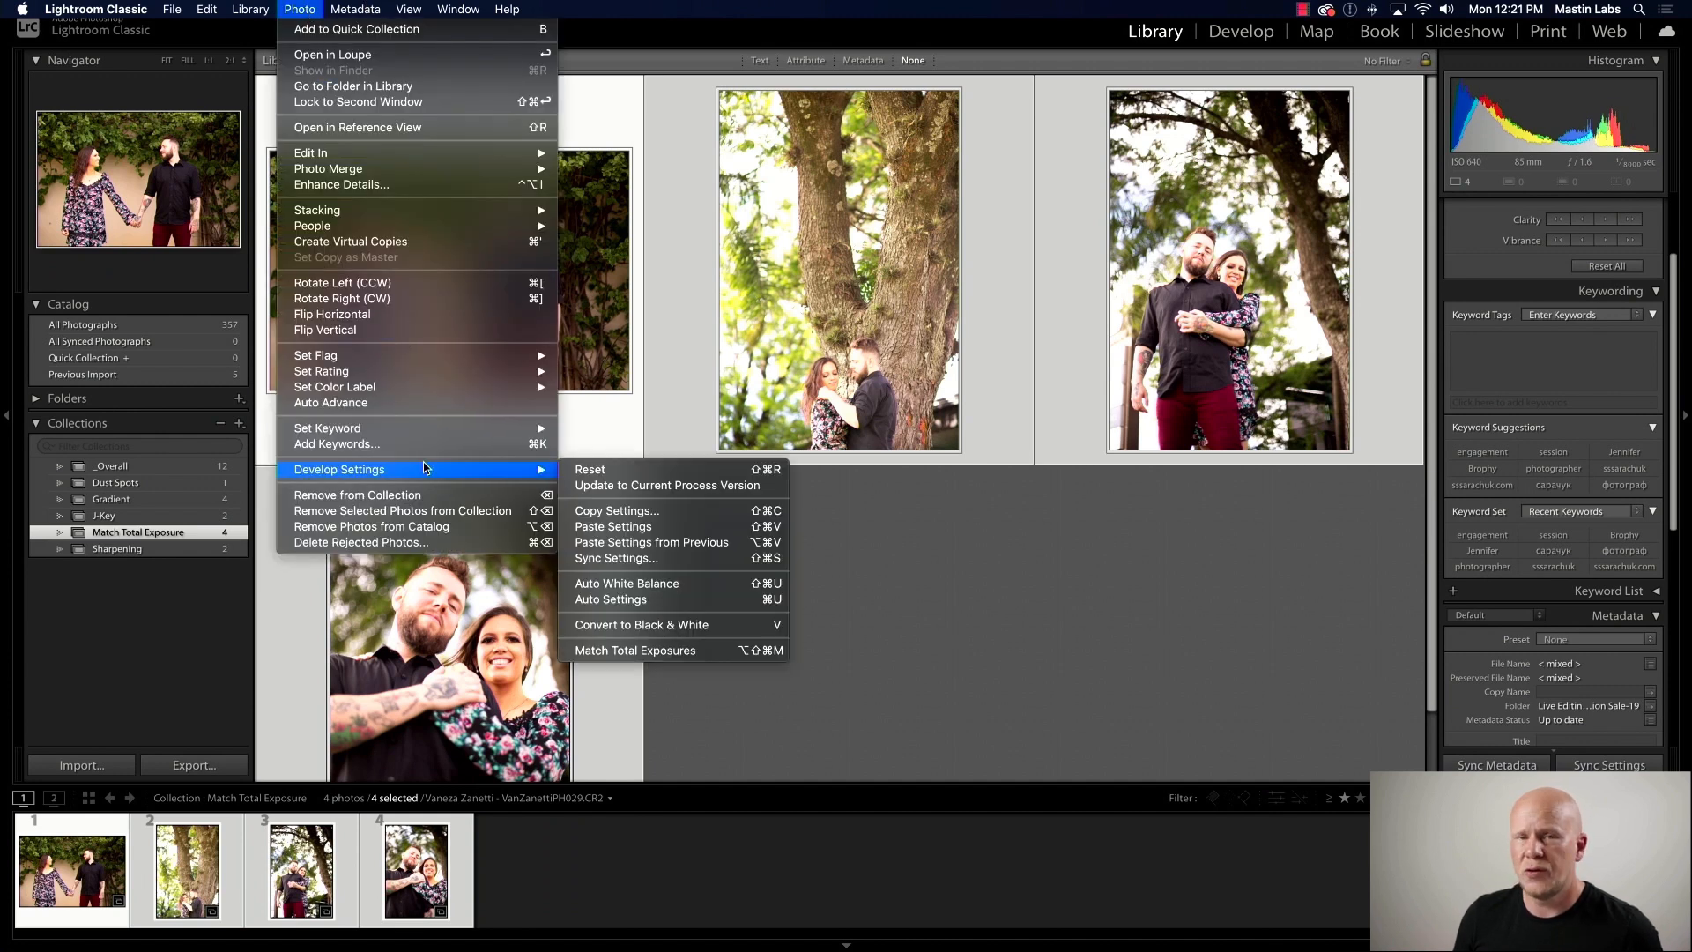
pyautogui.click(714, 652)
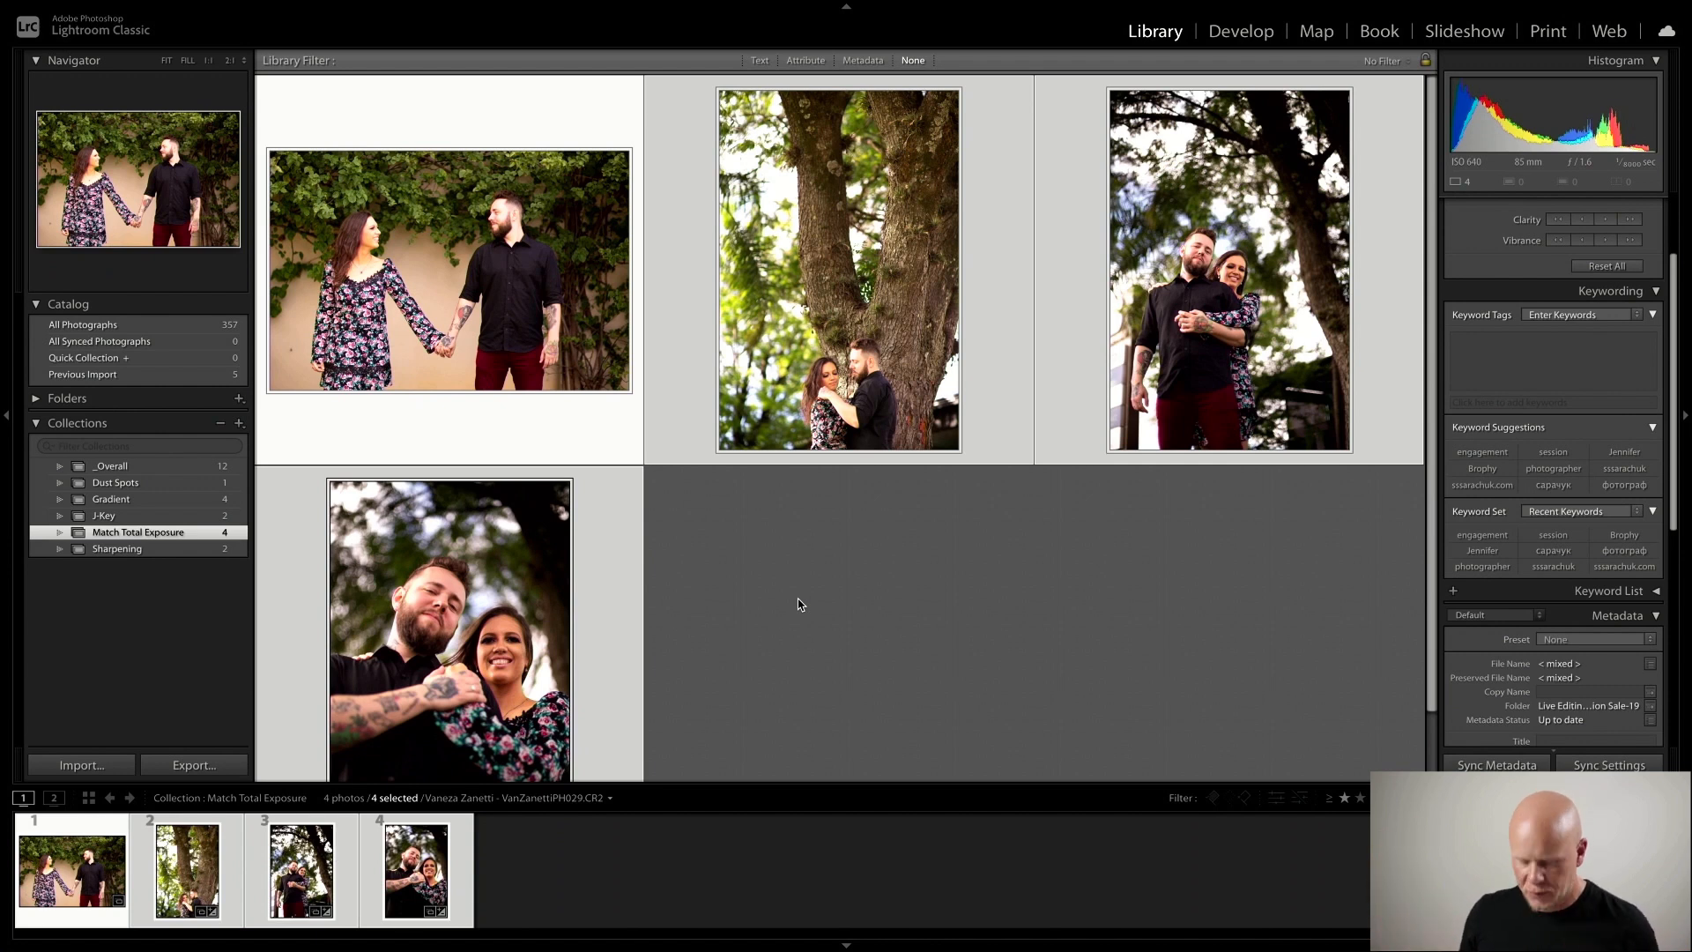
pyautogui.click(933, 541)
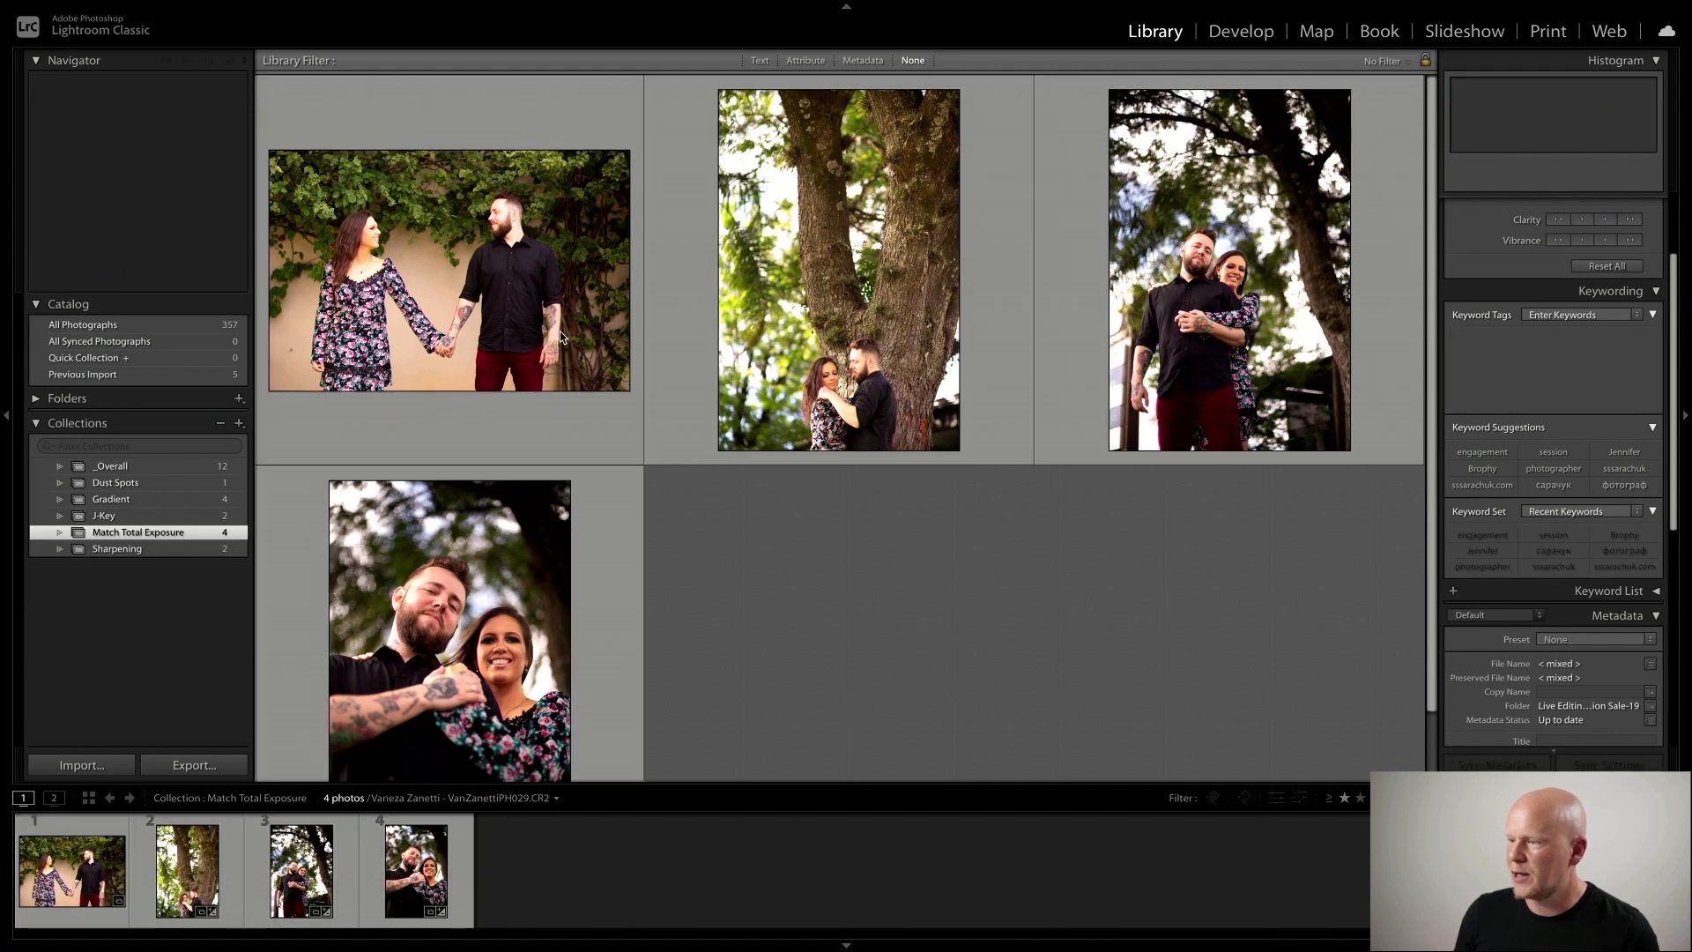
# Develop the holding-hands photo with the Pro 400H Neutral preset, exposure −0.35 and tint +22
pyautogui.click(1241, 32)
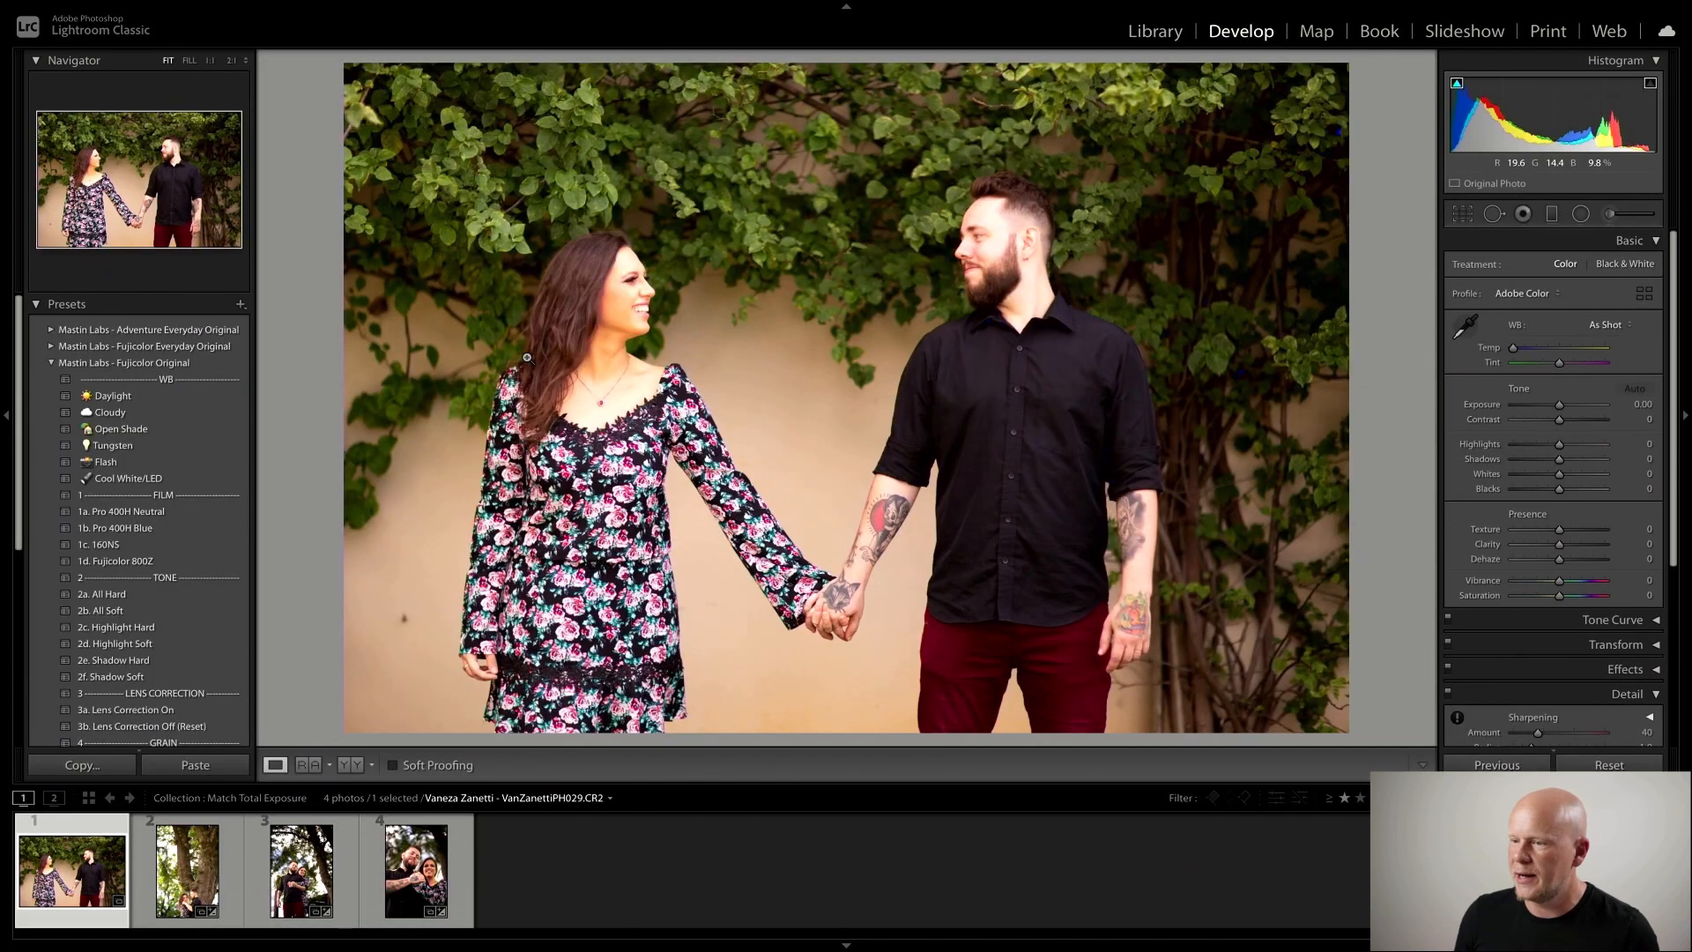
pyautogui.click(209, 513)
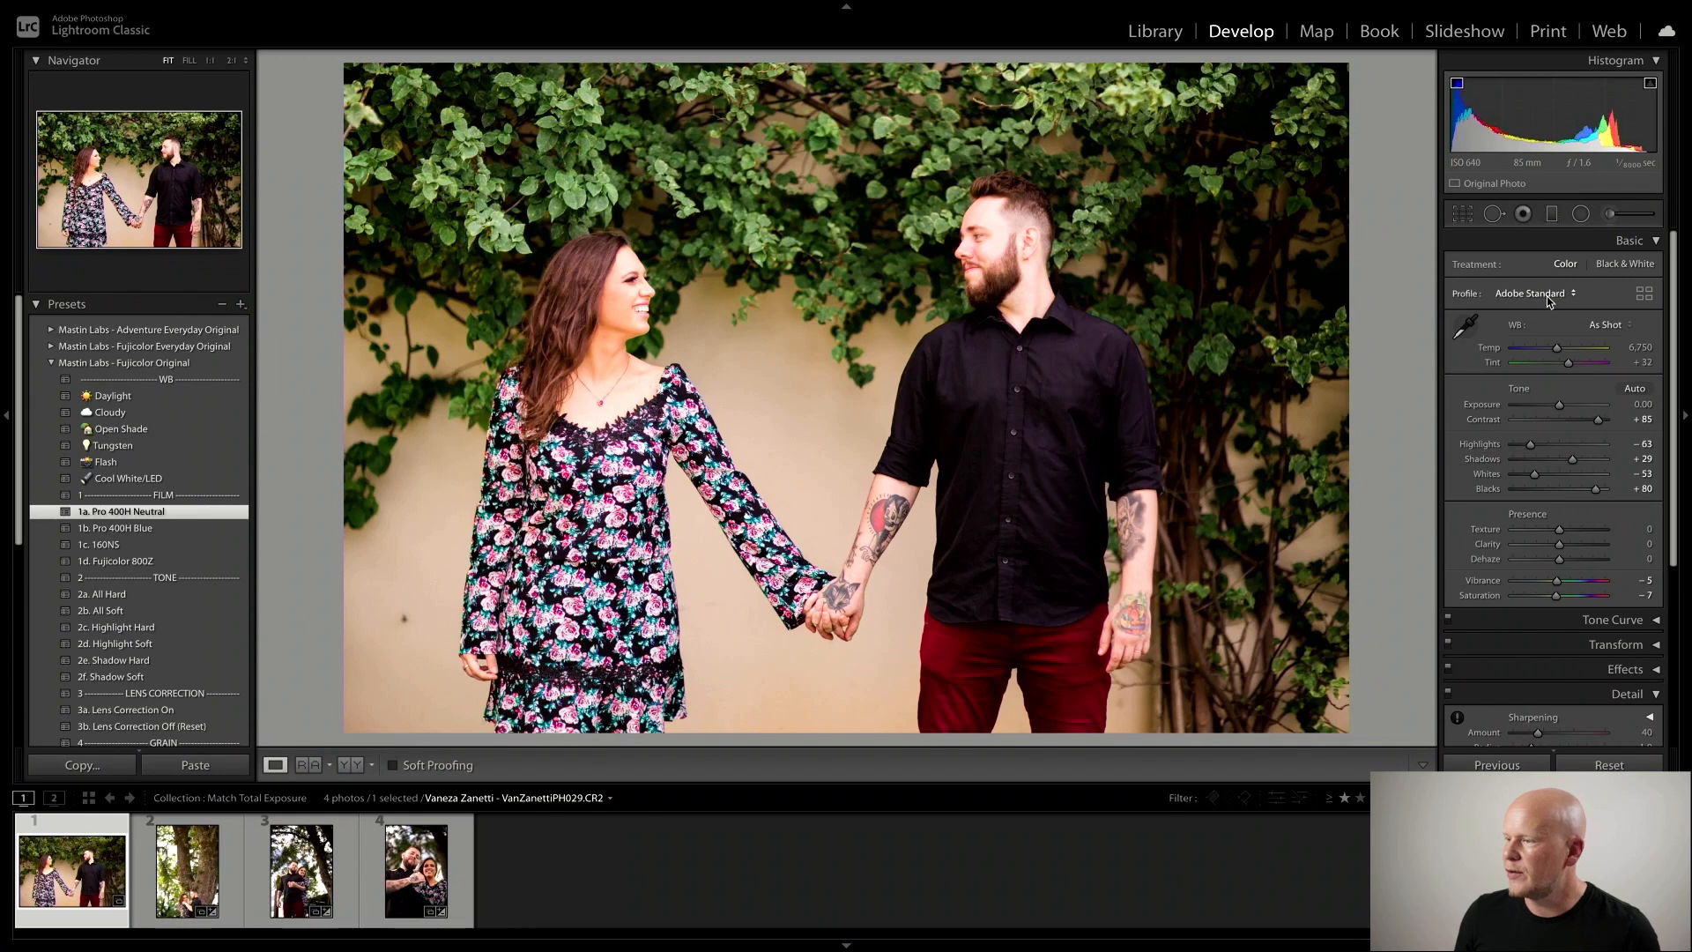
pyautogui.moveTo(1559, 406); pyautogui.dragTo(1557, 407)
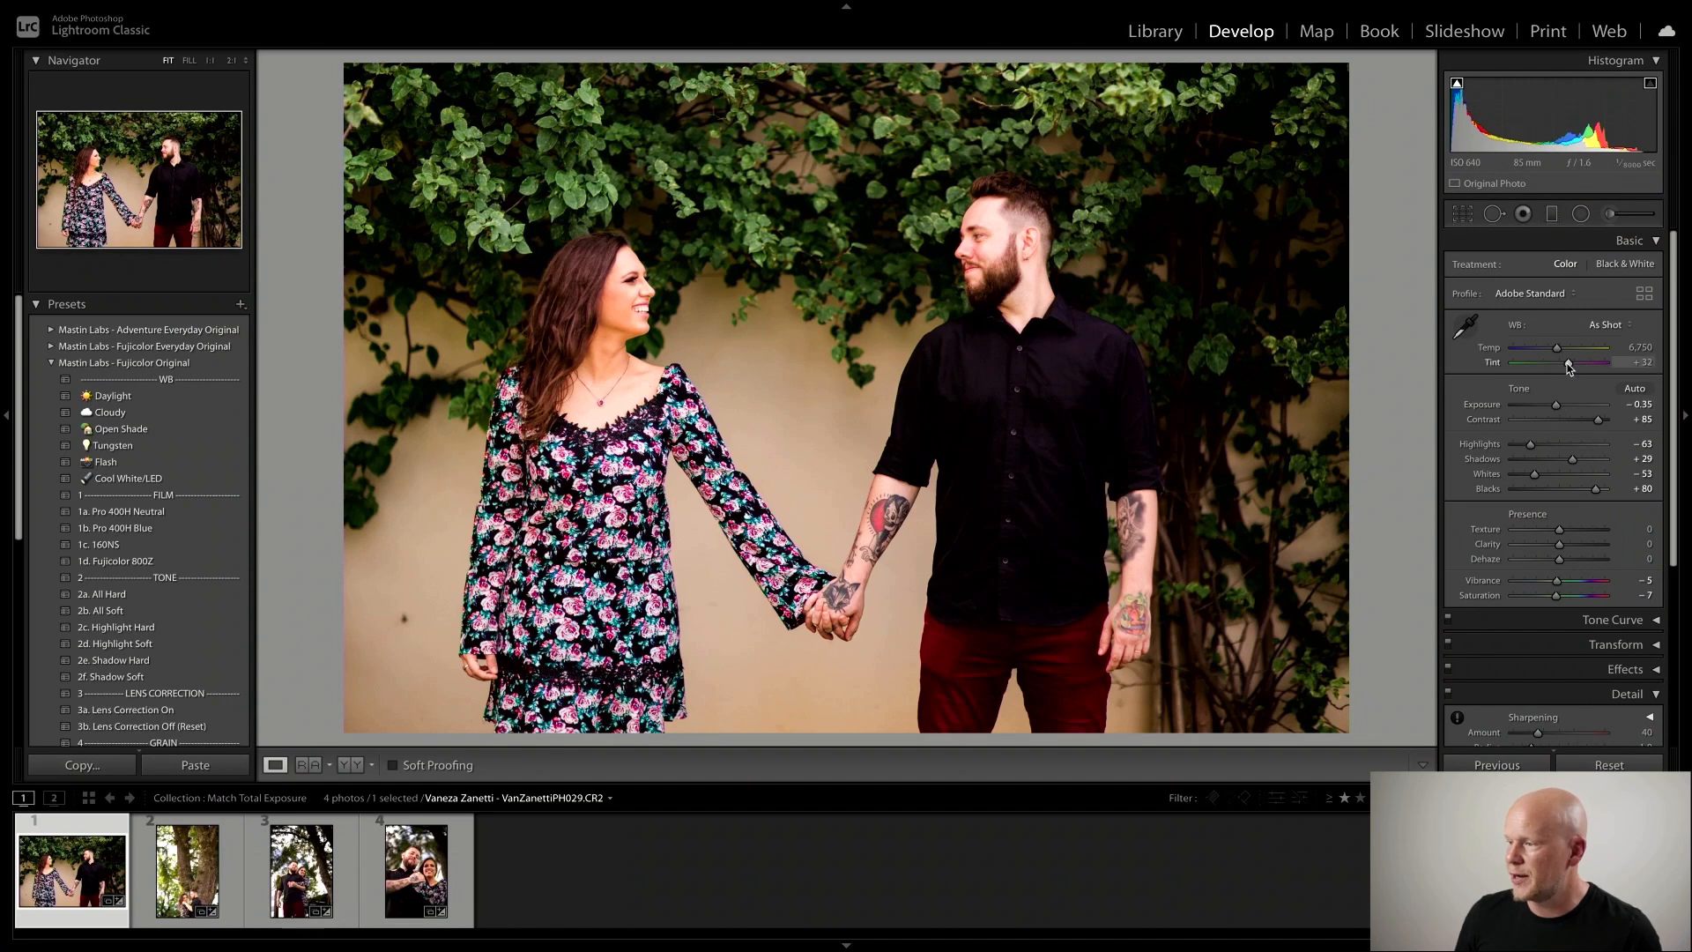
pyautogui.moveTo(1568, 363); pyautogui.dragTo(1565, 368)
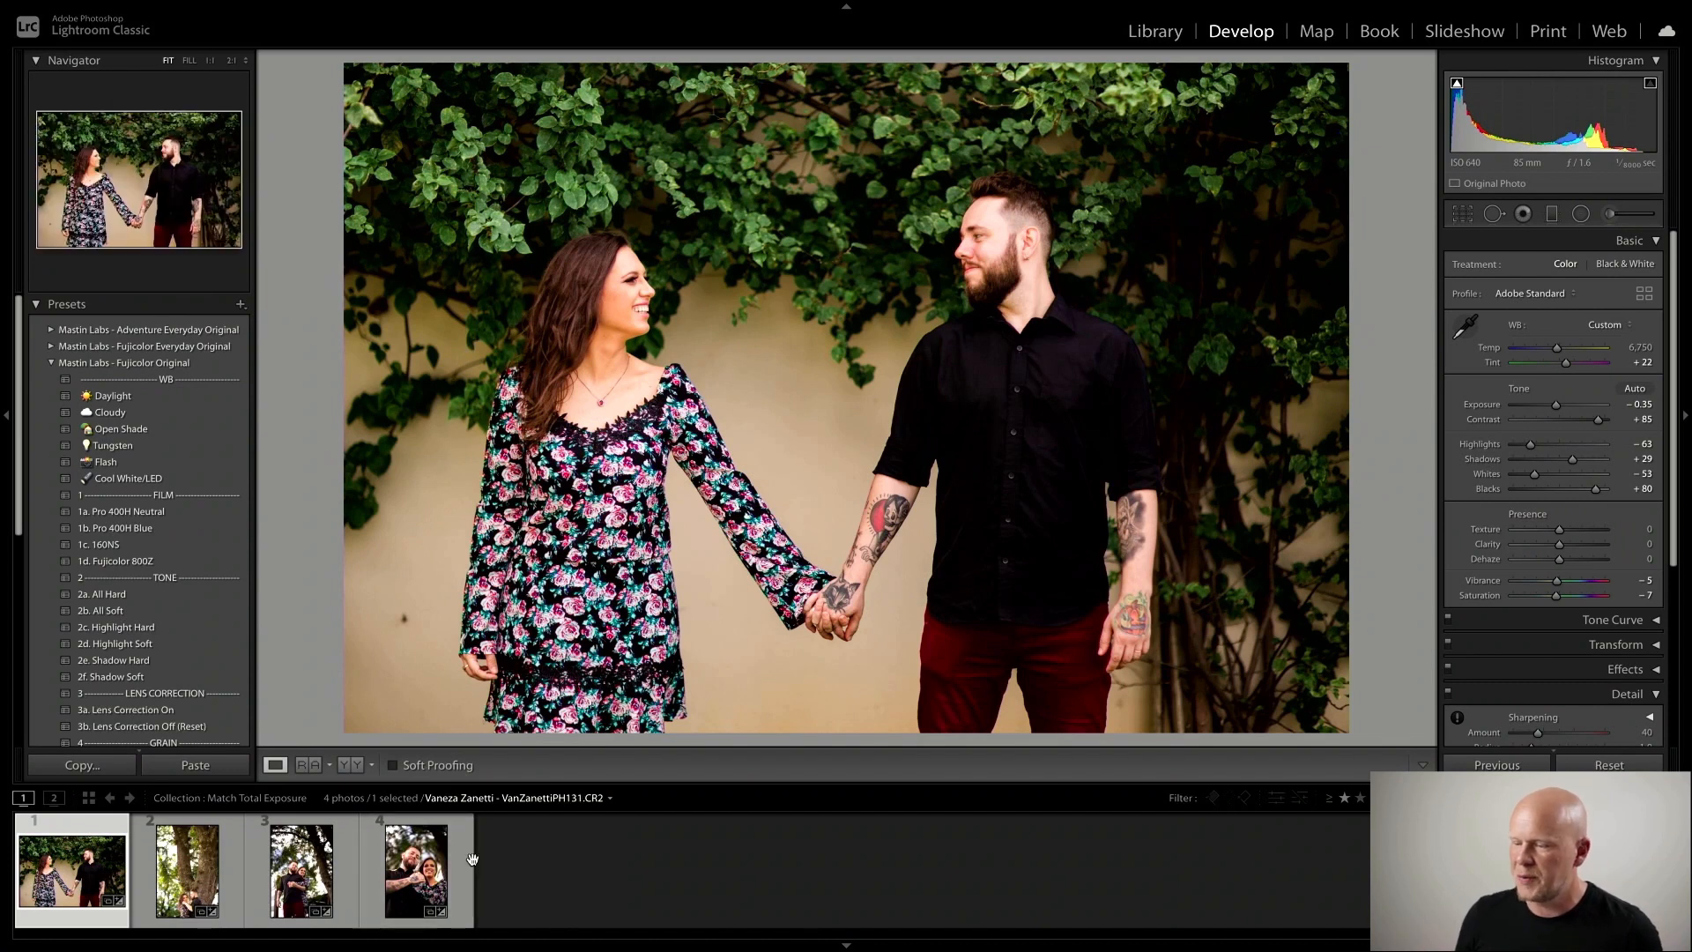
# Synchronize the holding-hands photo's develop settings, excluding exposure, spot removal and crop, to the other photos and show them in the grid
pyautogui.keyDown('shift'); pyautogui.click(445, 852); pyautogui.keyUp('shift')
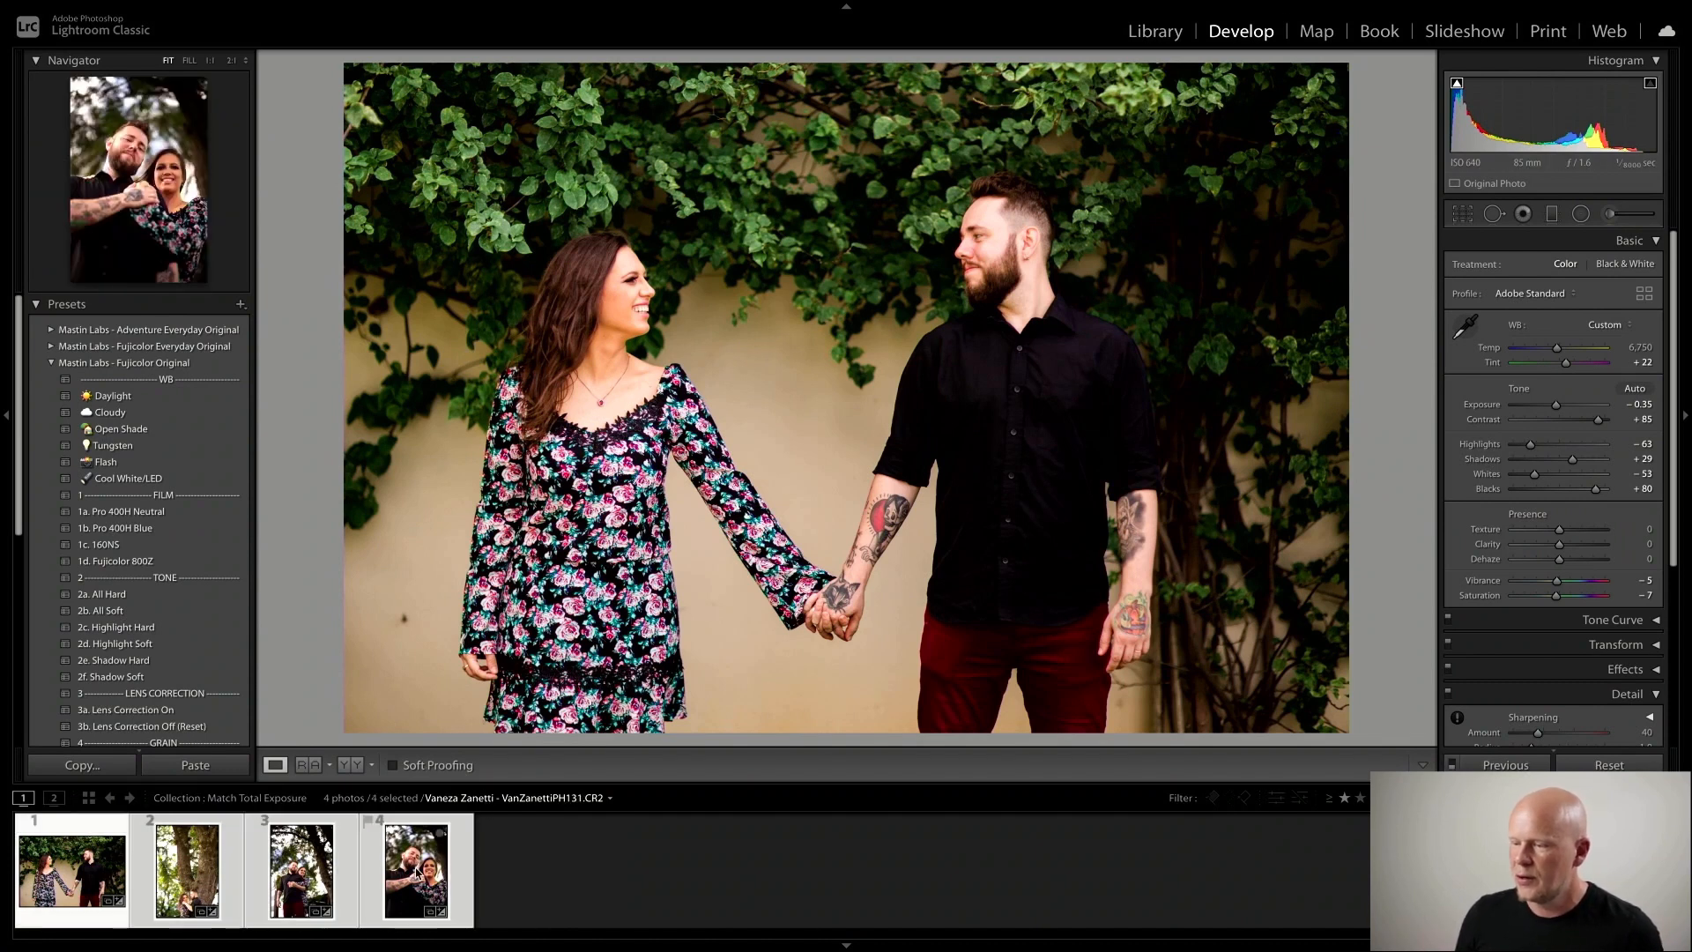
pyautogui.hotkey('ctrl', 'shift', 's')
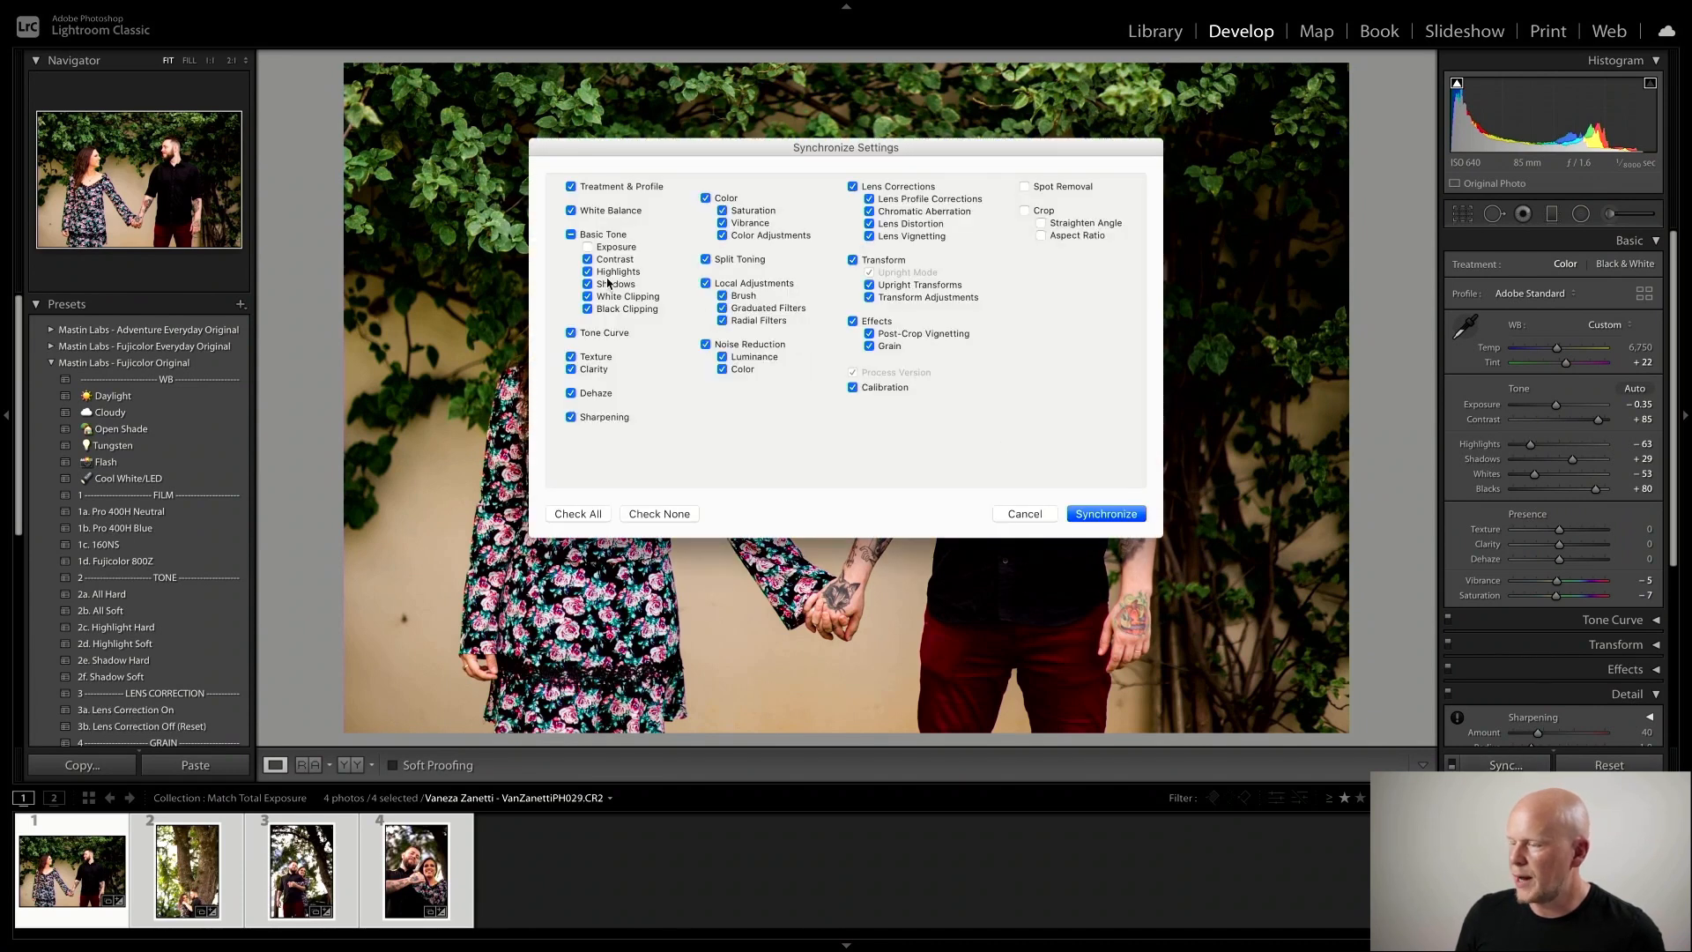
pyautogui.click(1124, 519)
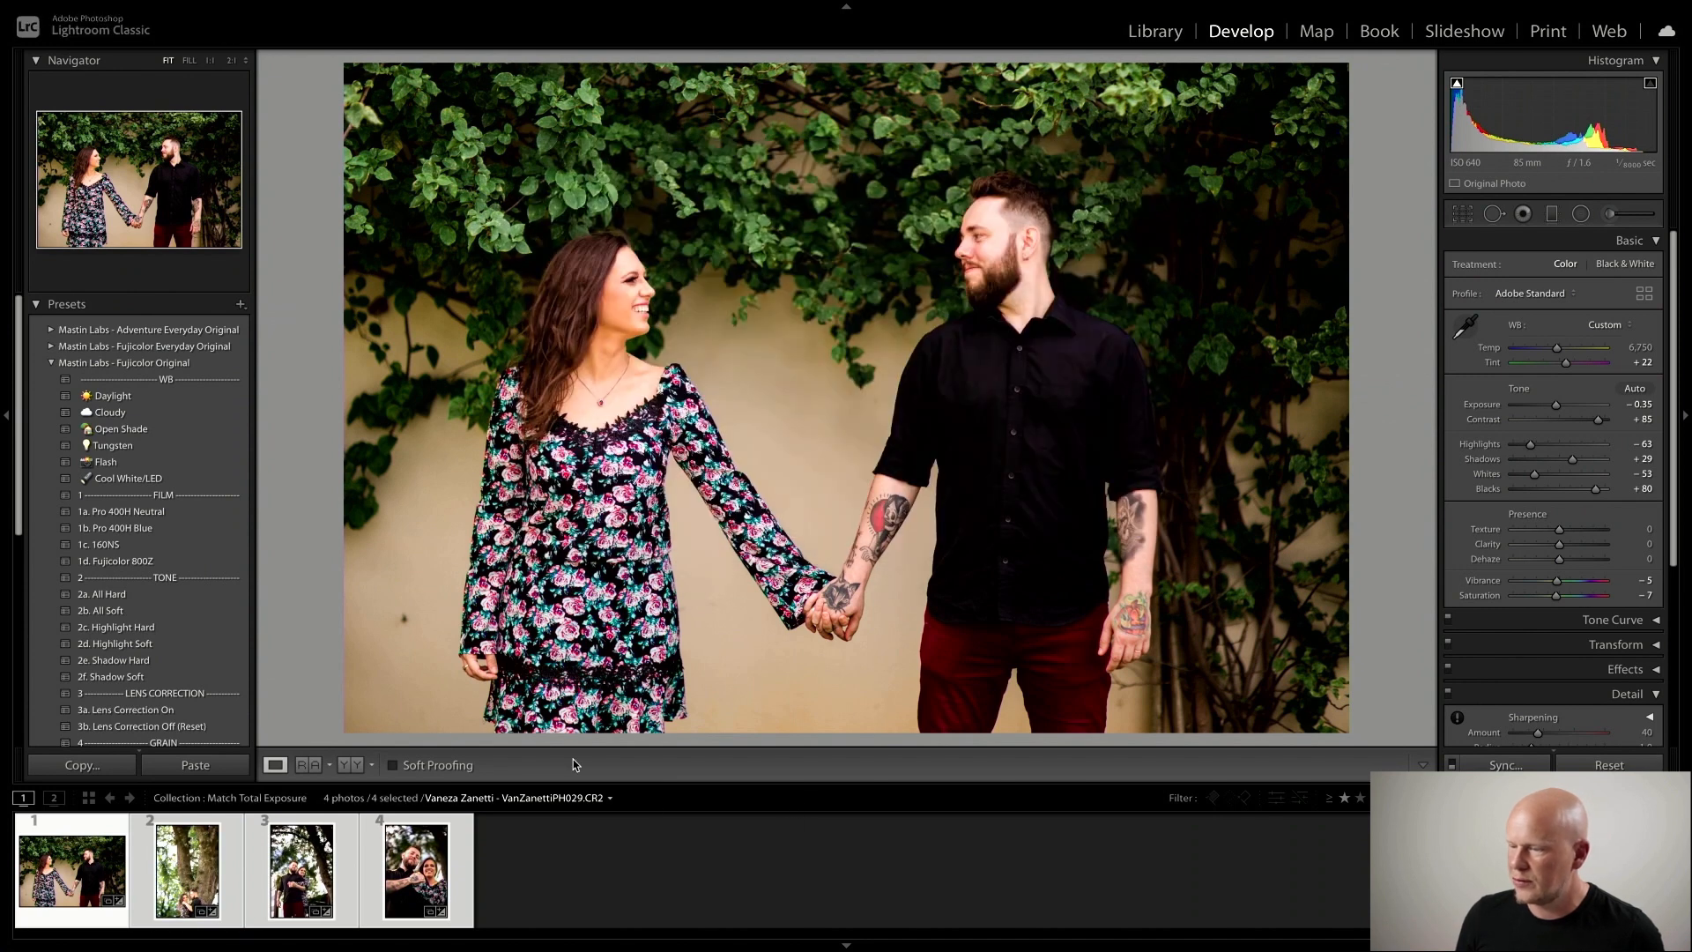
pyautogui.press('g')
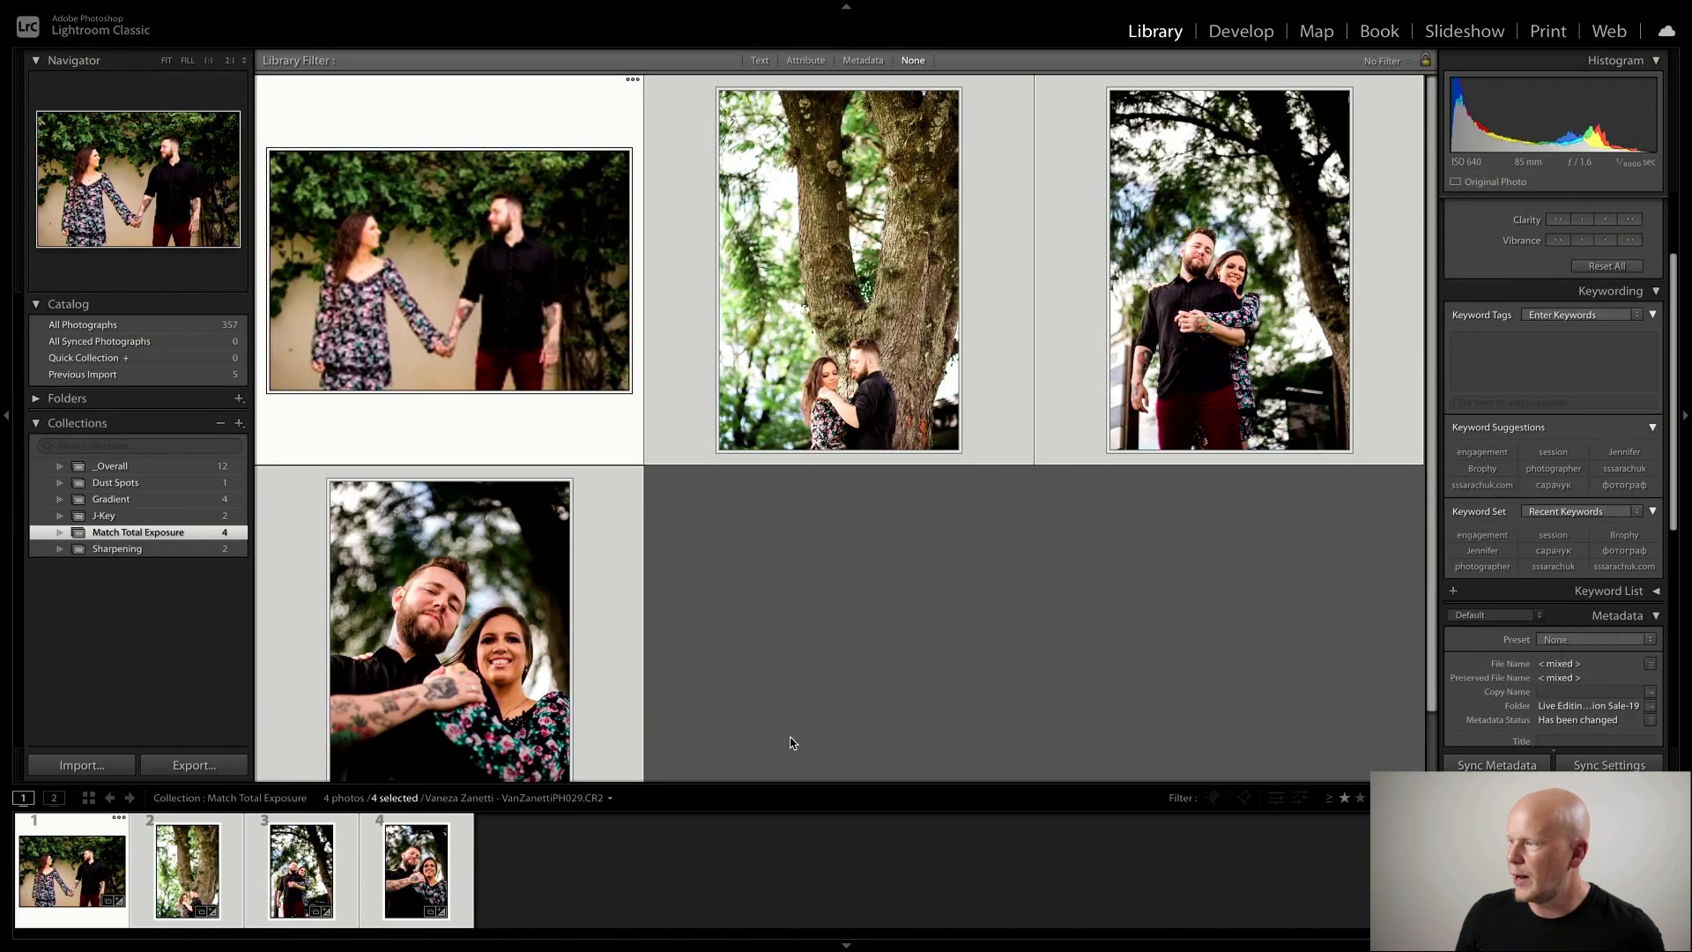
pyautogui.click(802, 597)
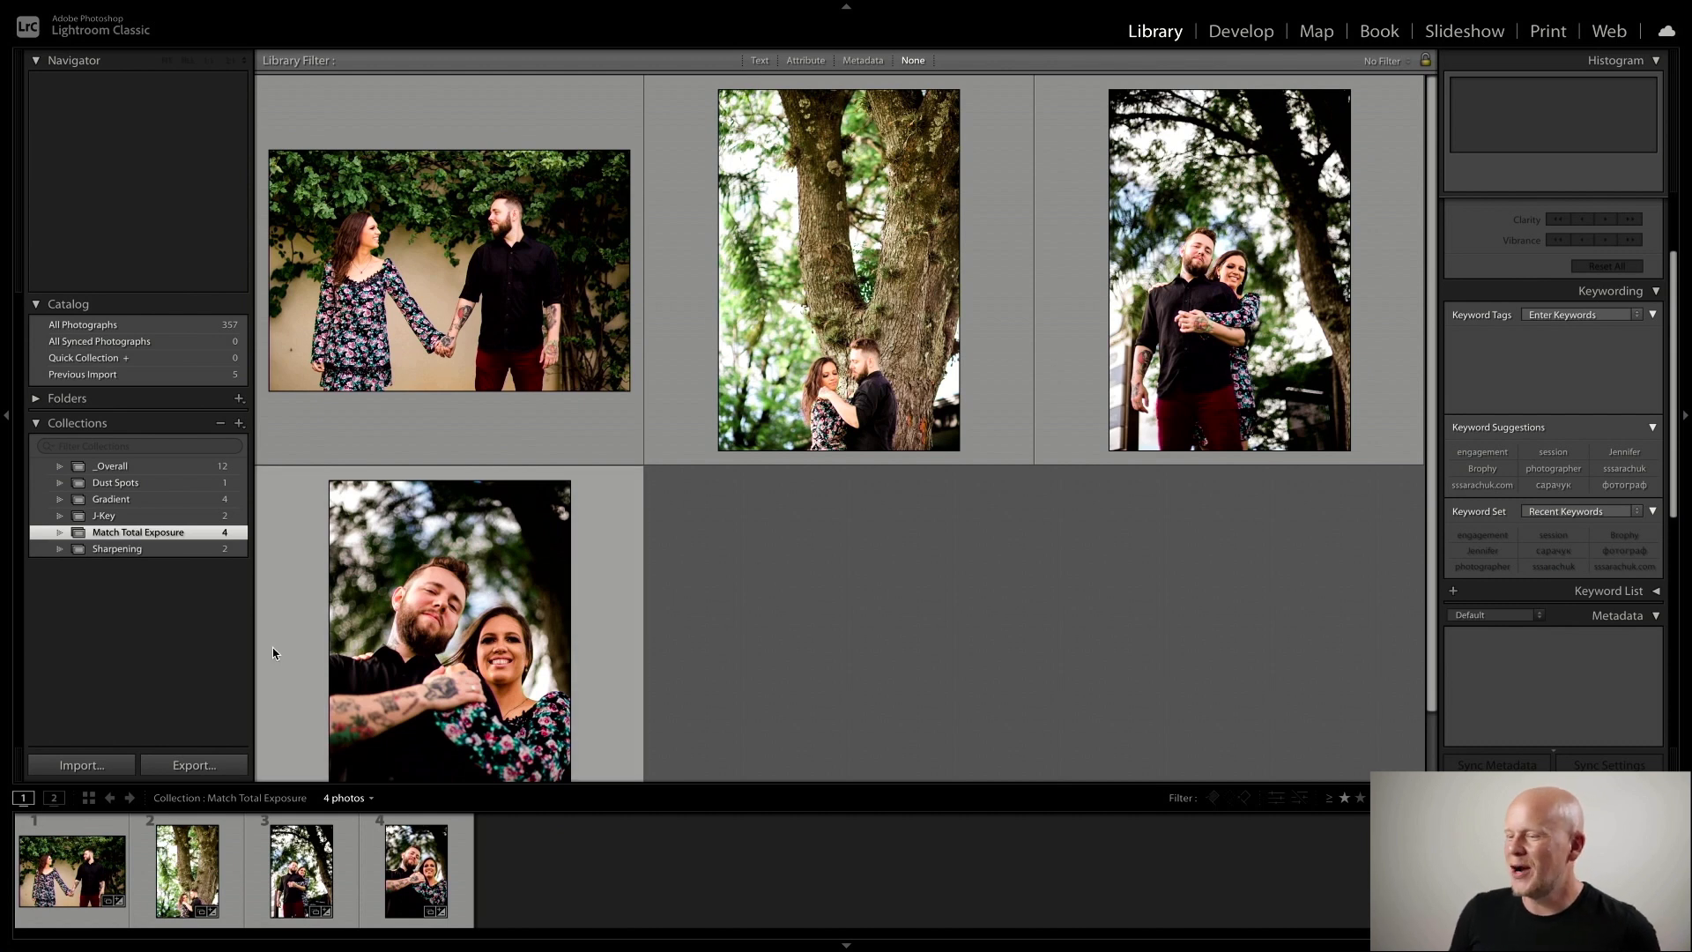
# Open the Sharpening collection's first photo in Develop, with the clipping warnings hidden and the preview area slightly enlarged
pyautogui.click(118, 548)
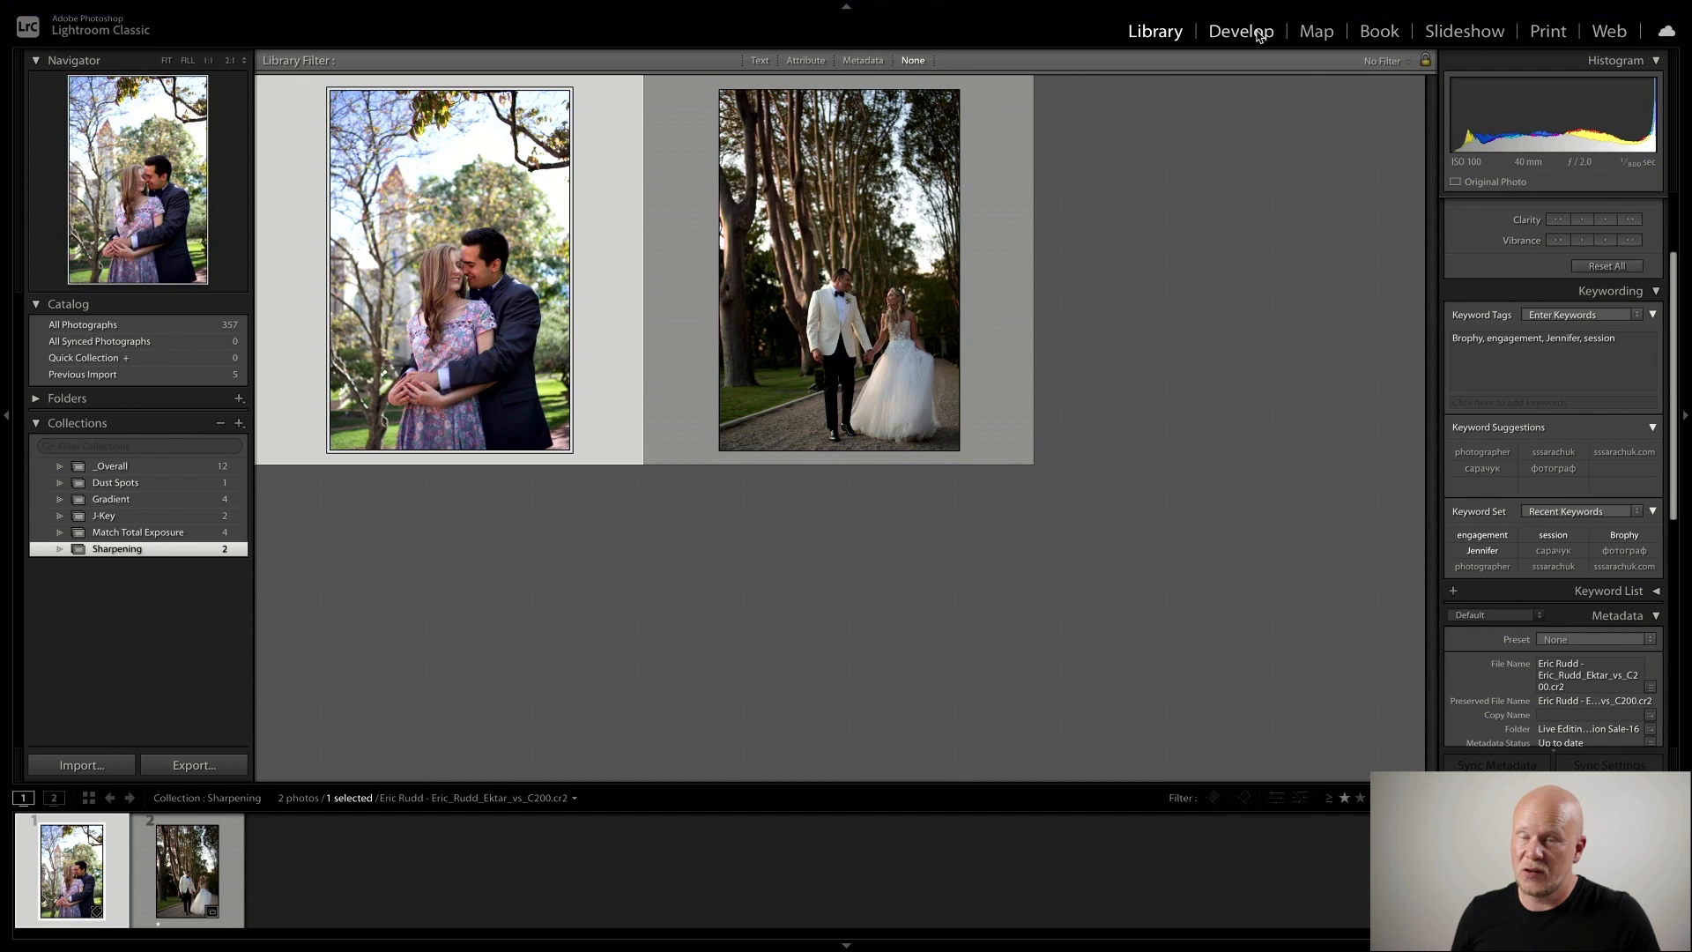
pyautogui.click(1258, 35)
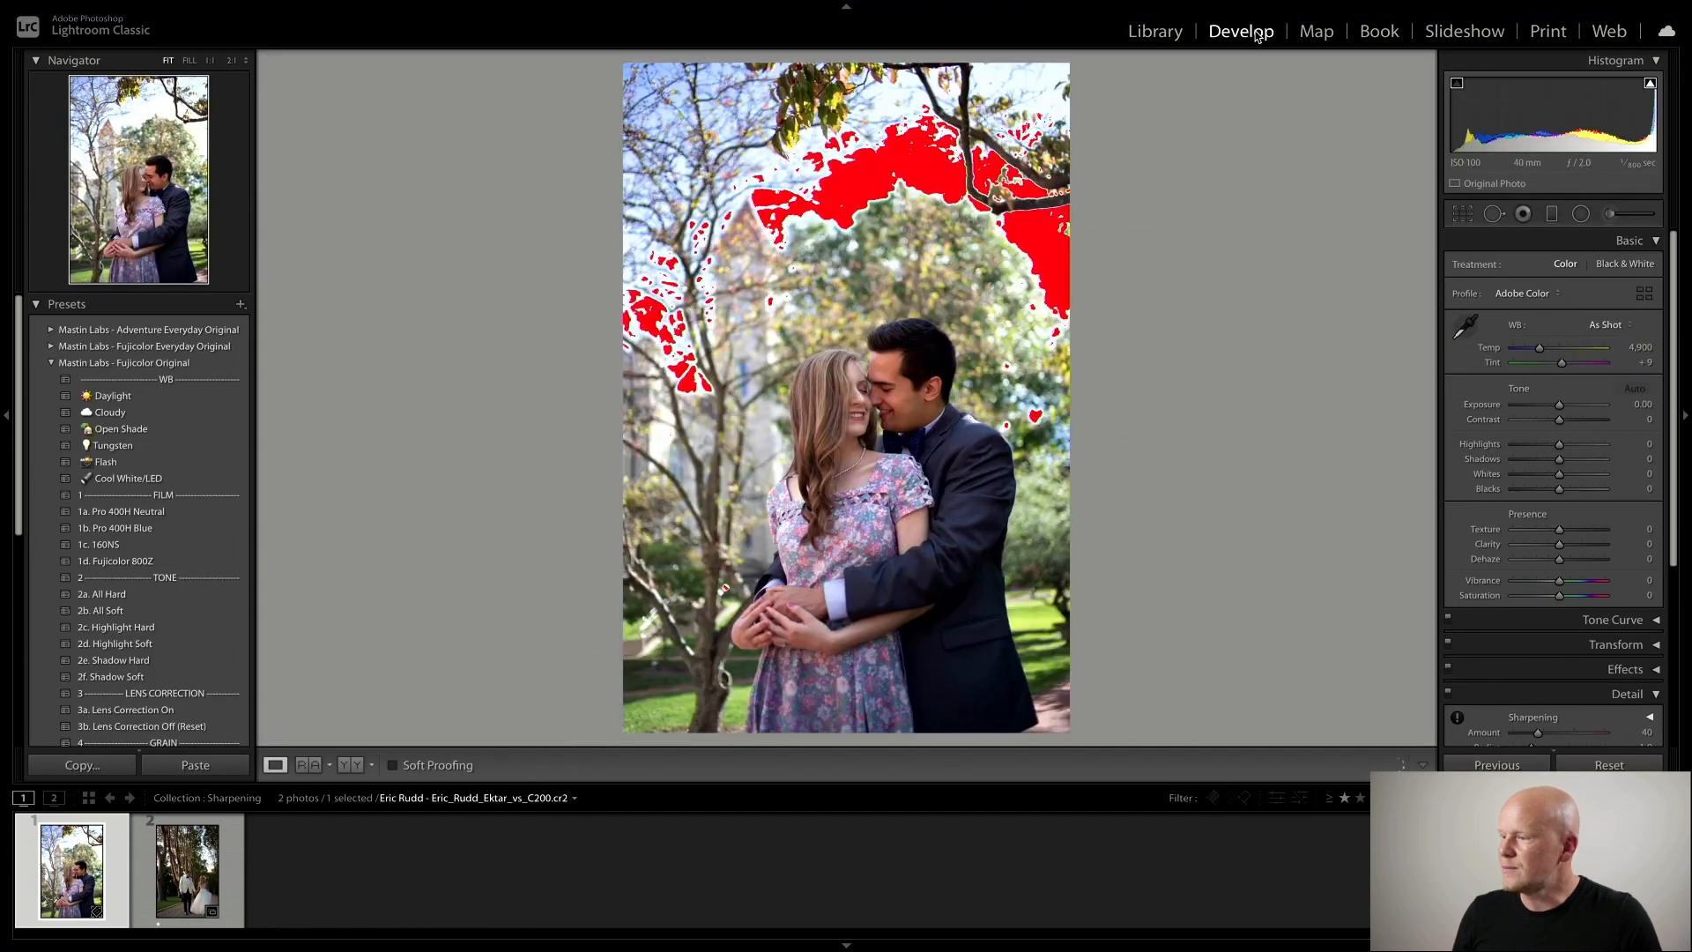
pyautogui.press('j')
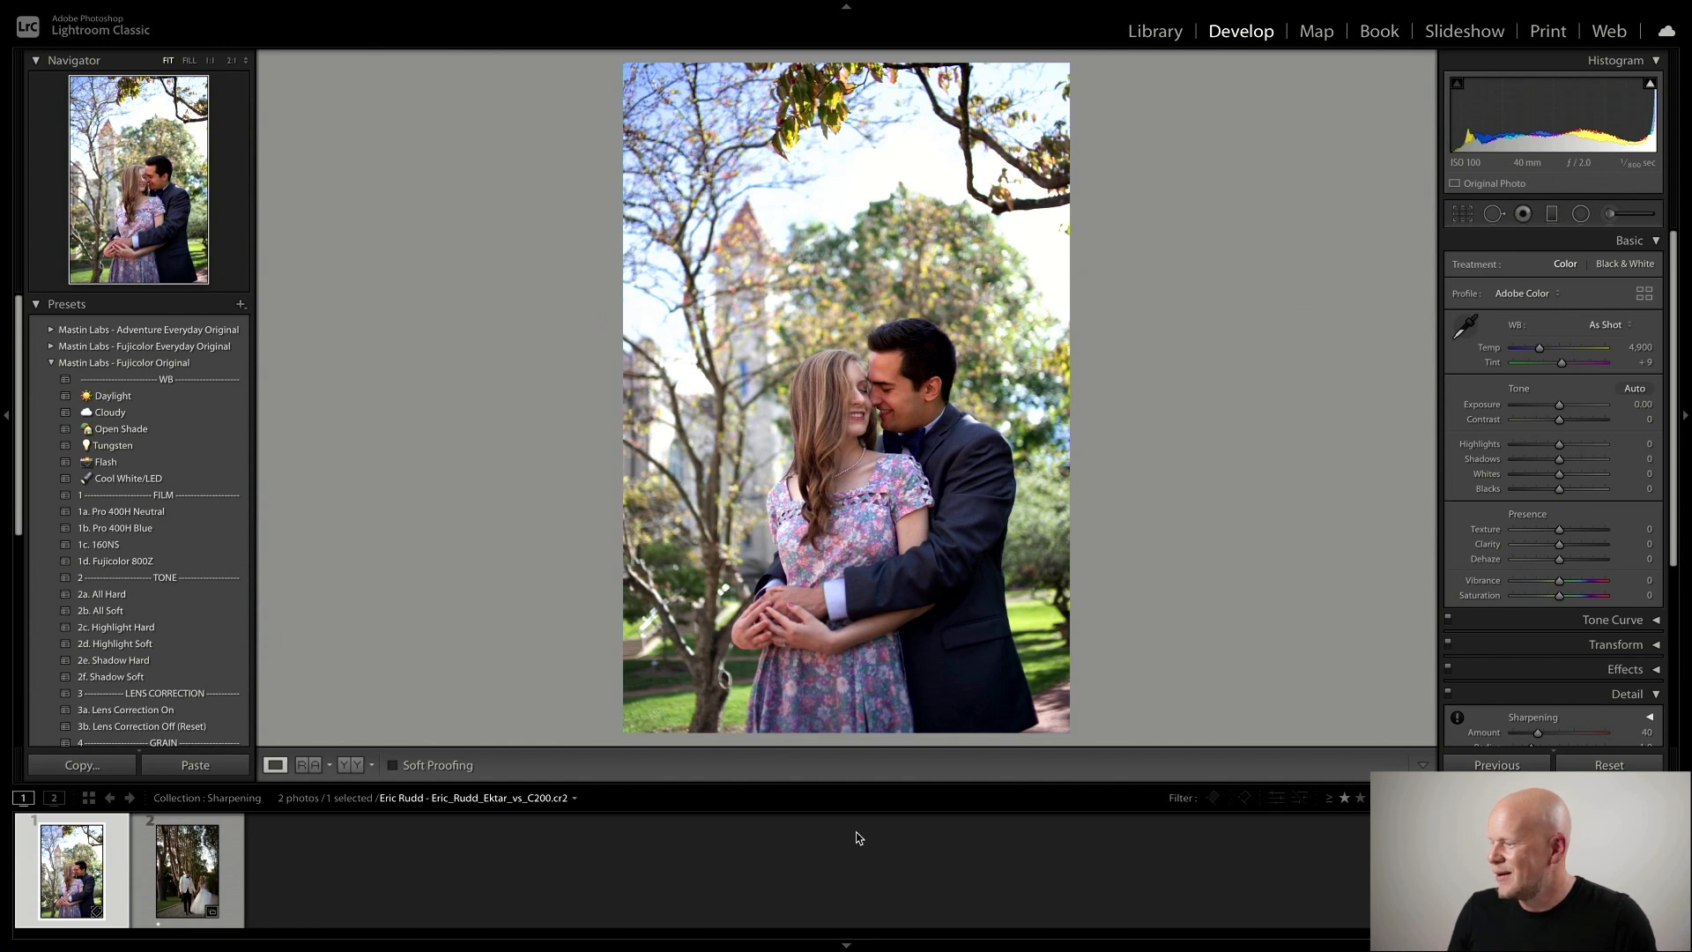
pyautogui.moveTo(895, 785); pyautogui.dragTo(901, 805)
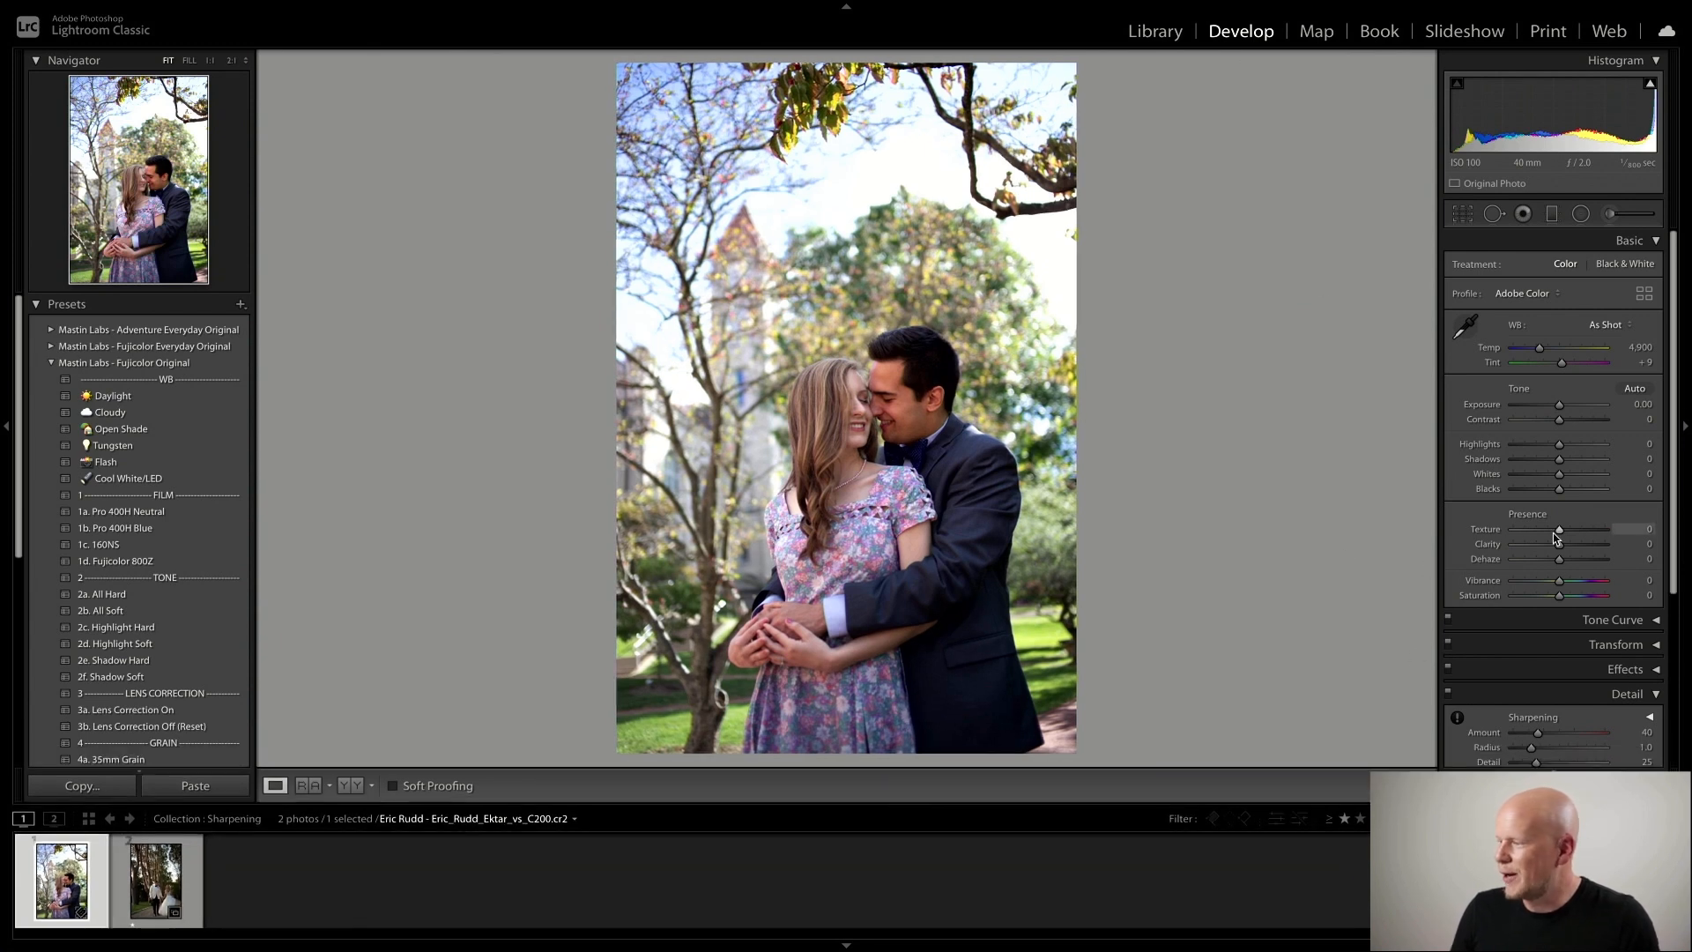
pyautogui.scroll(-5, 1620, 556)
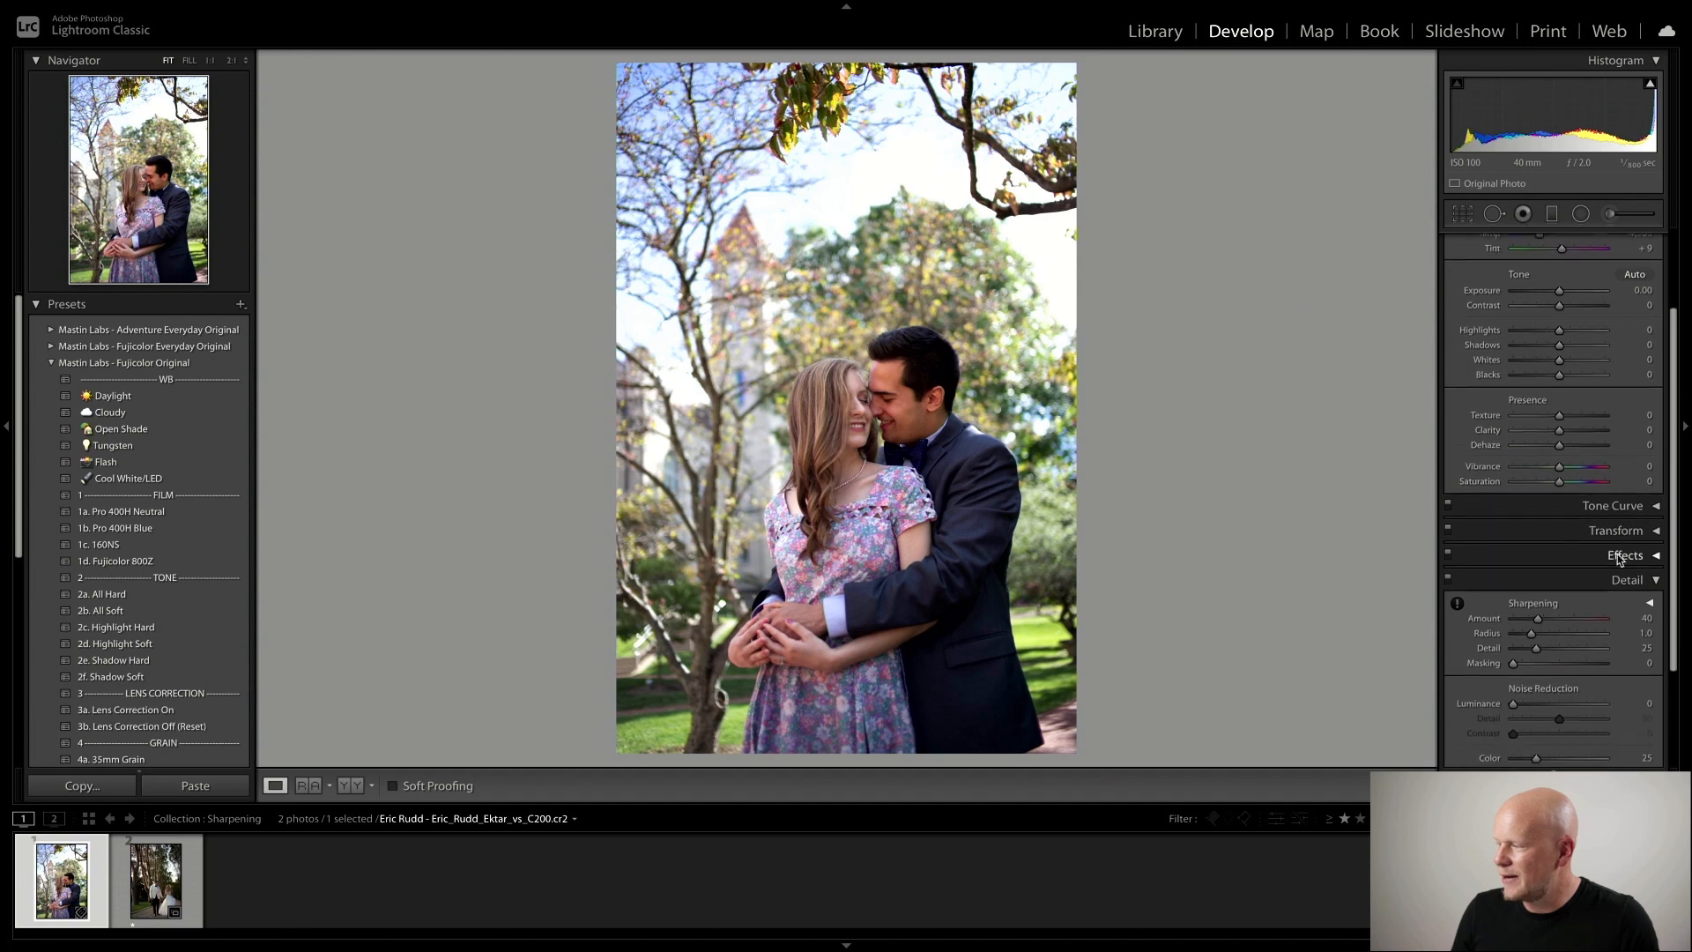
# Set the first photo's sharpening Masking to 46 while previewing the black-and-white edge mask
pyautogui.scroll(-1, 1575, 540)
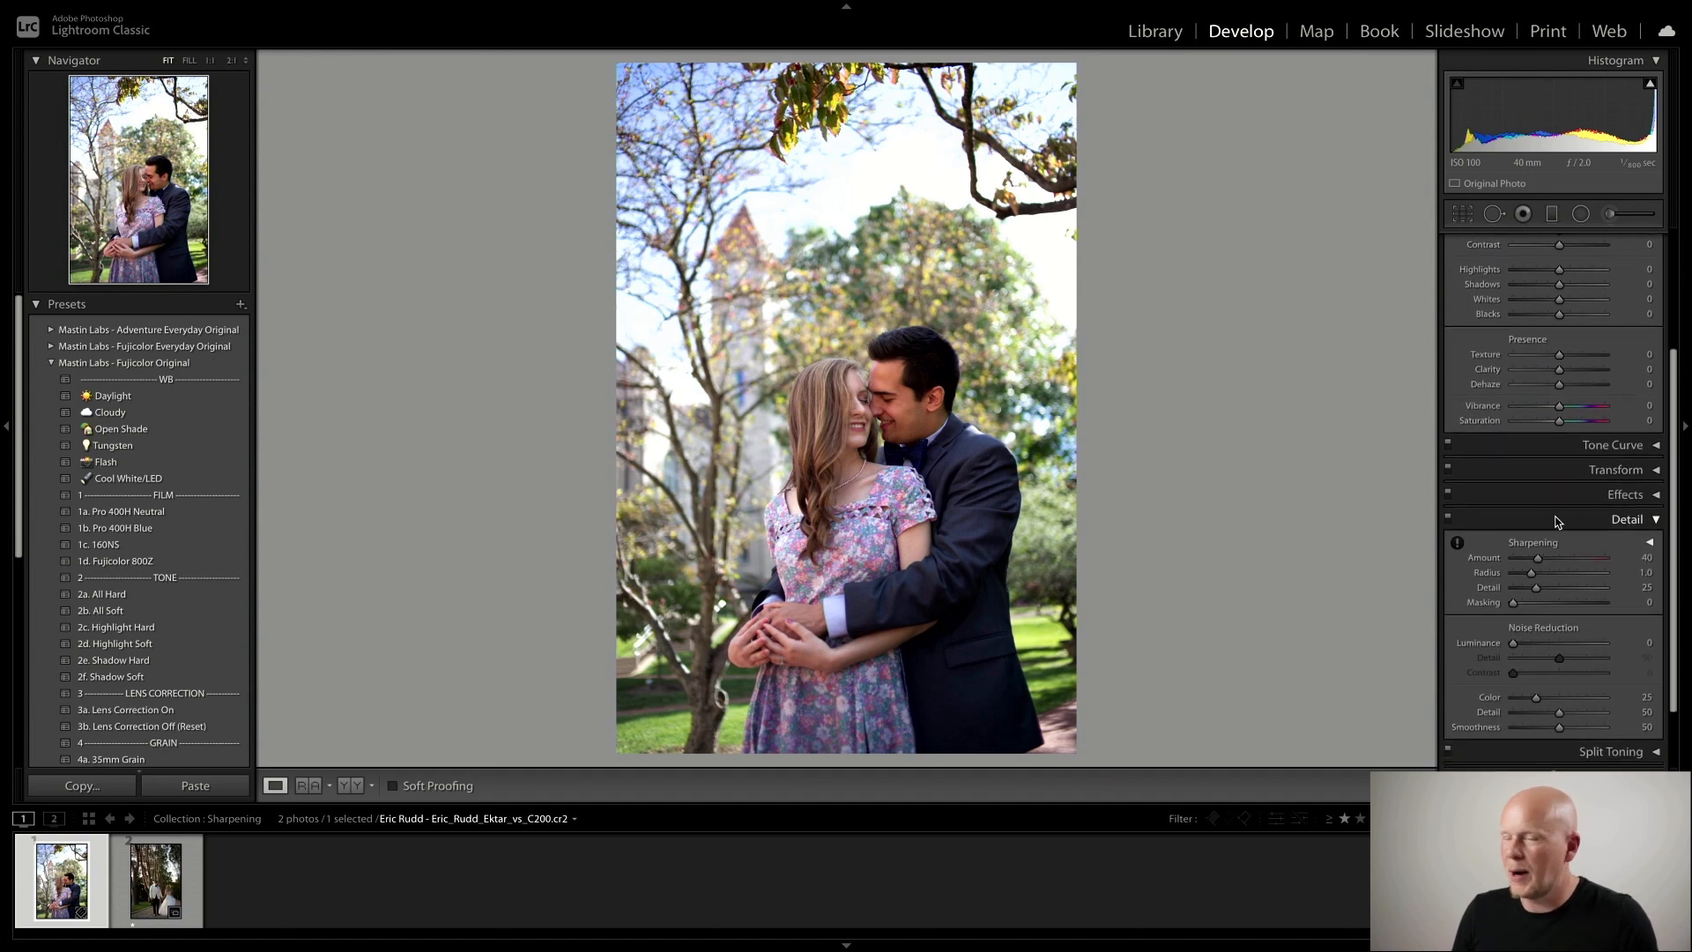
pyautogui.scroll(-2, 1557, 529)
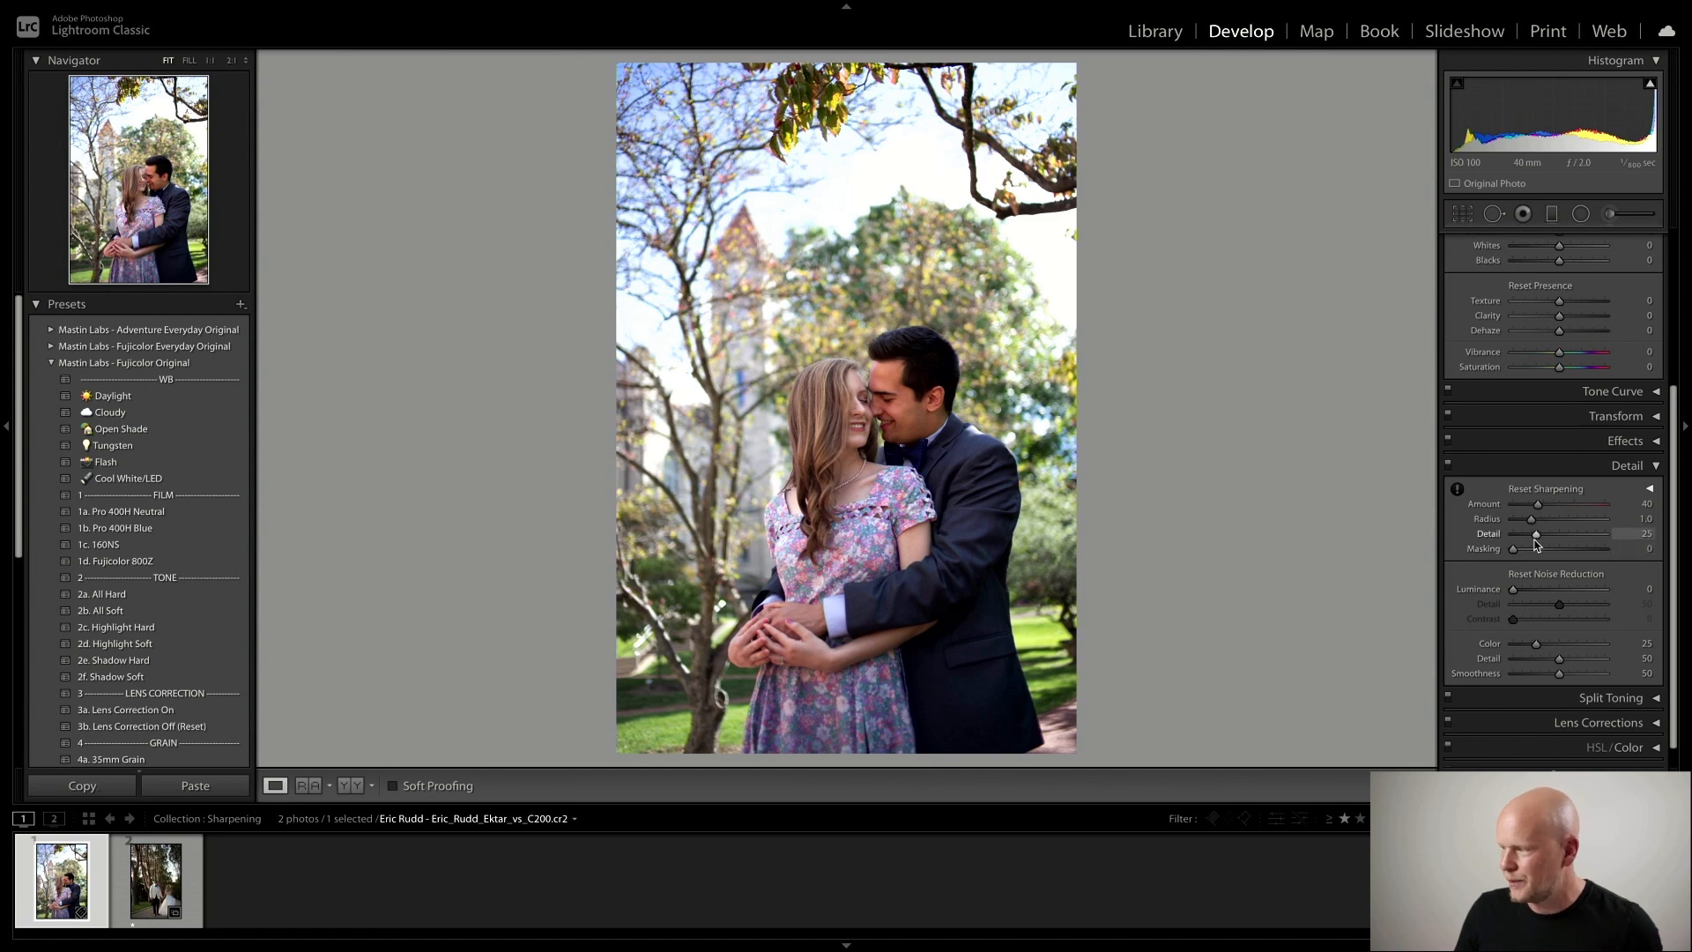
pyautogui.press('alt')
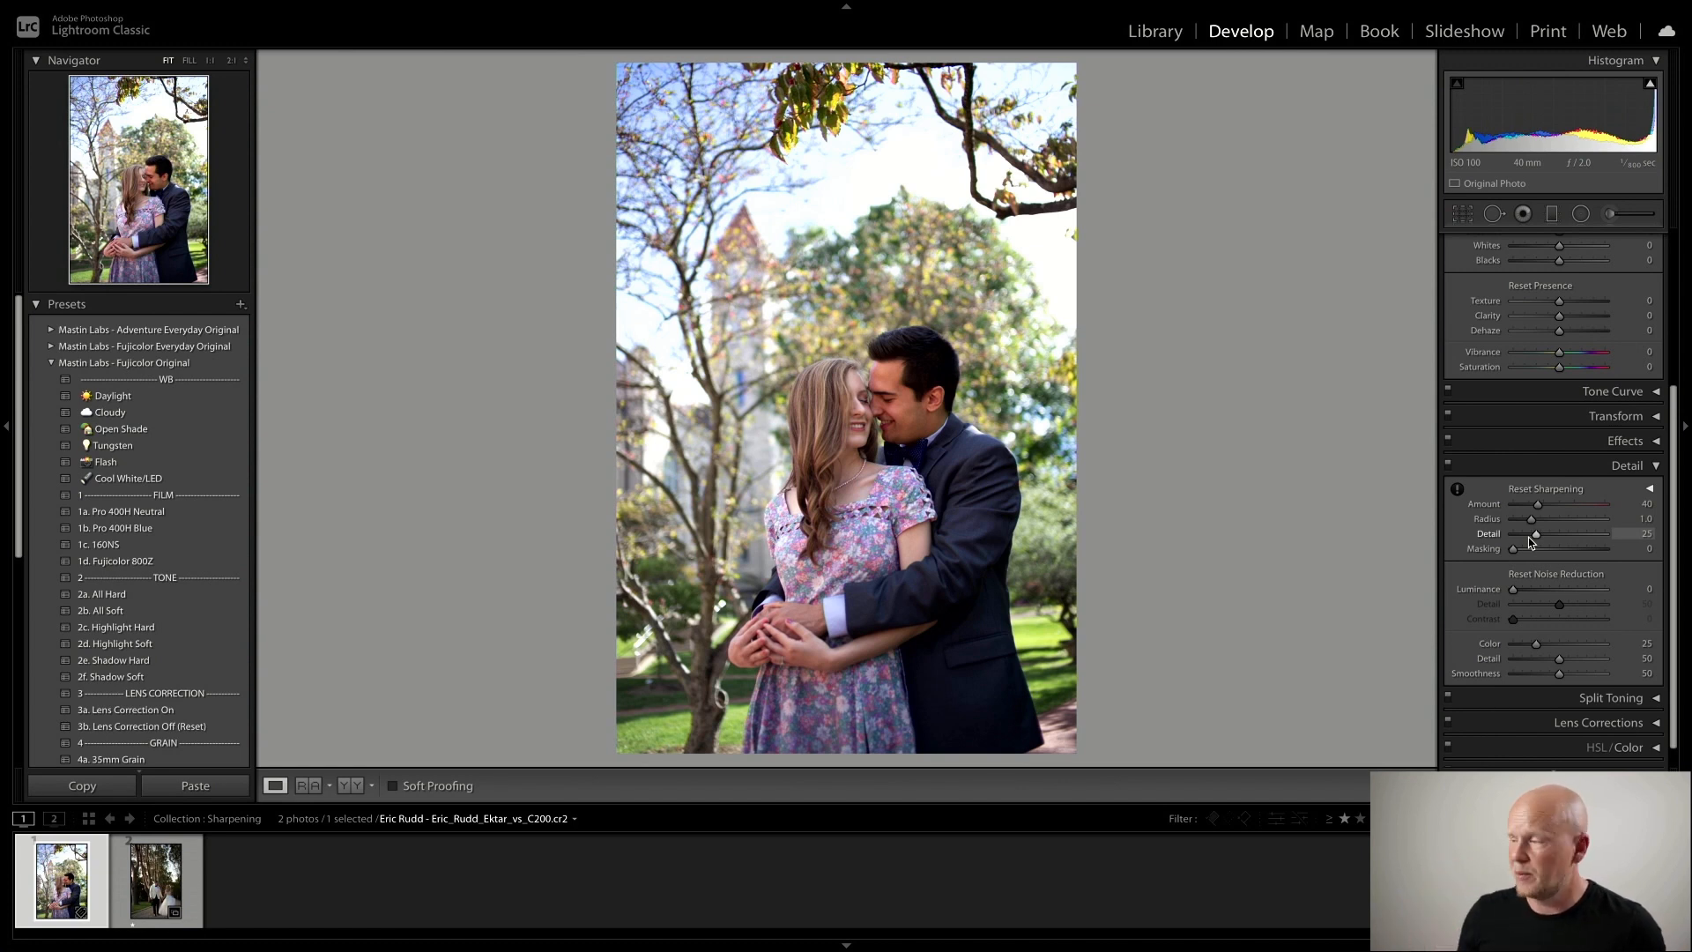
pyautogui.press('alt')
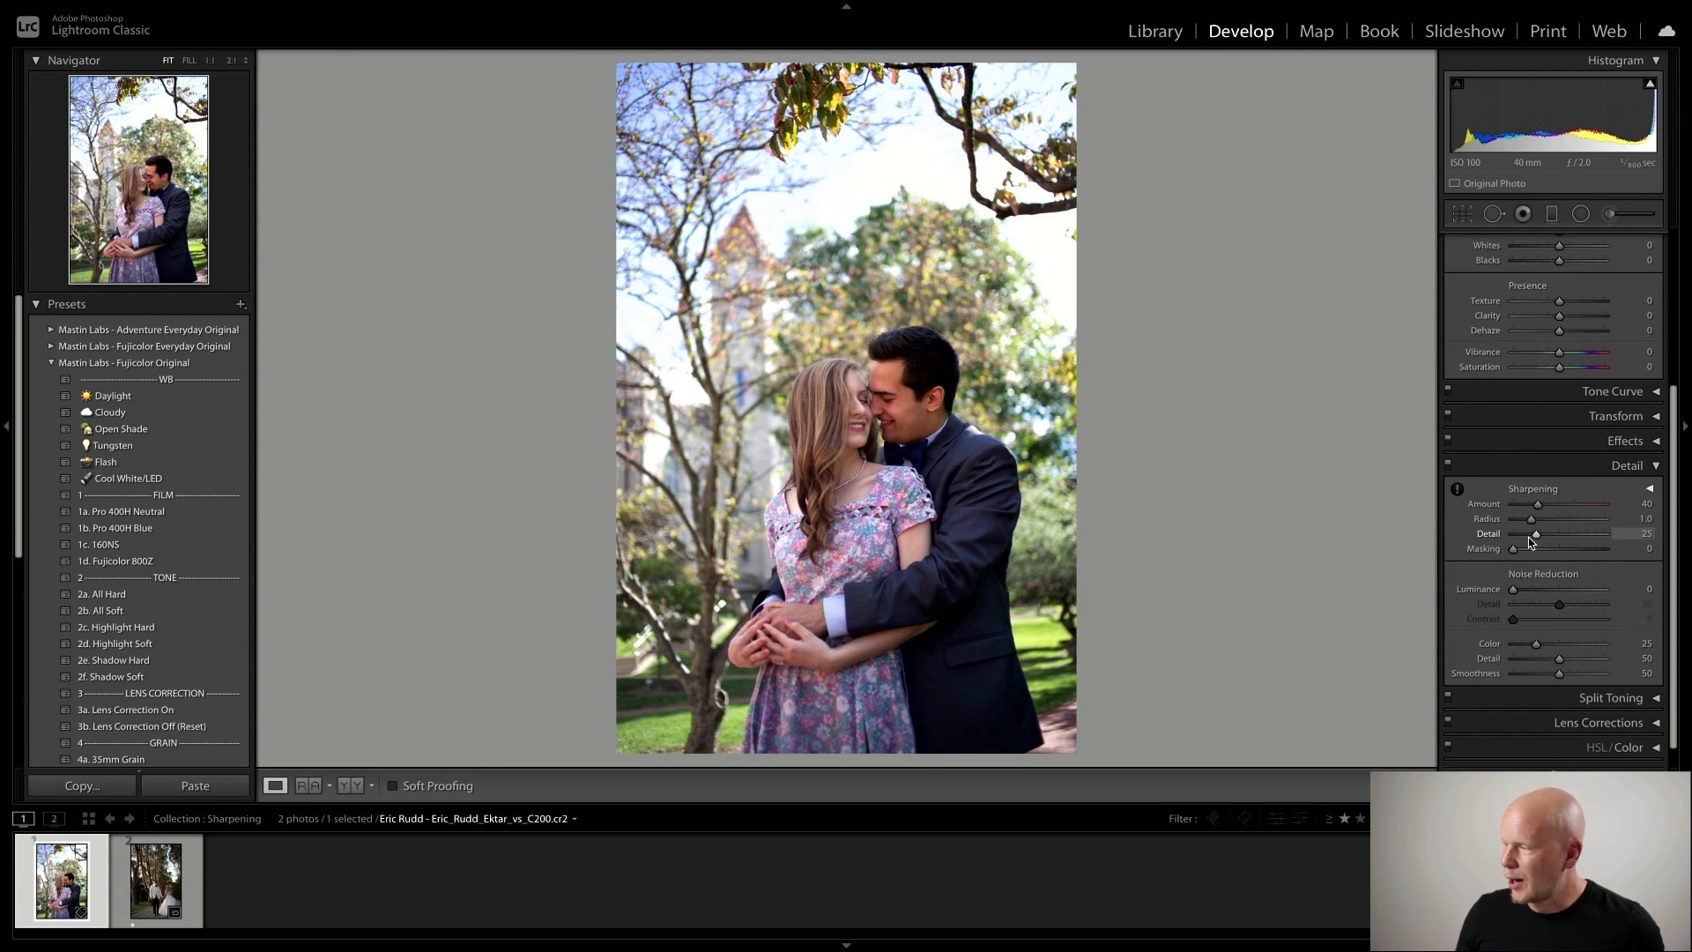
pyautogui.press('alt')
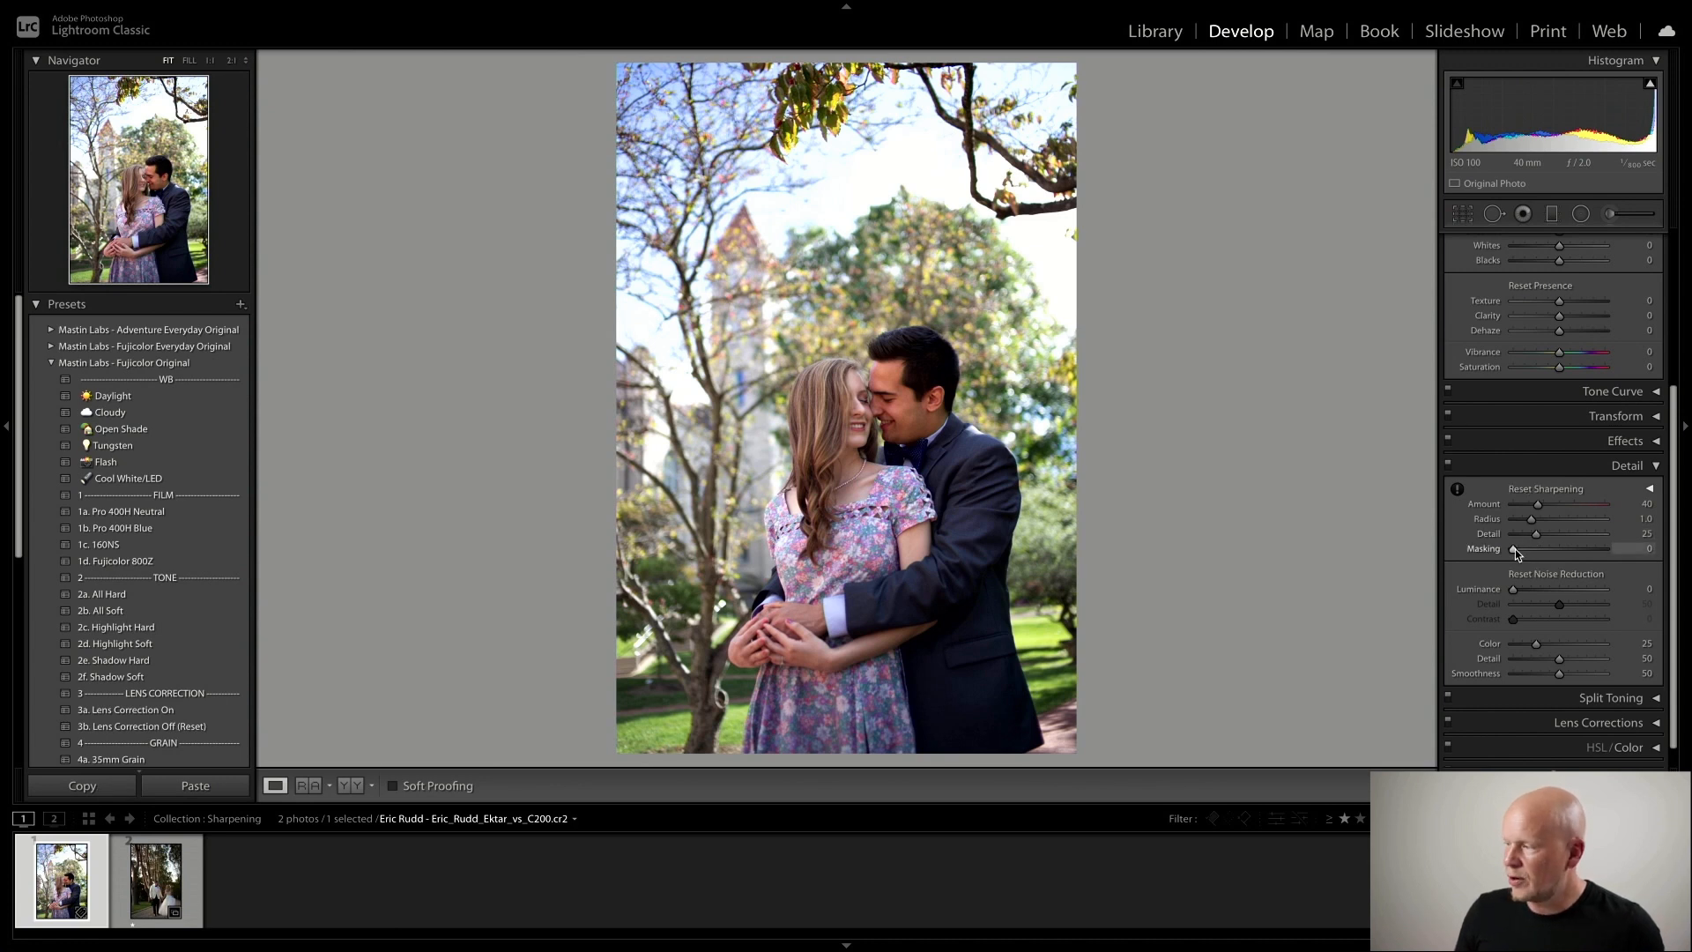
pyautogui.keyDown('alt'); pyautogui.click(1514, 549); pyautogui.keyUp('alt')
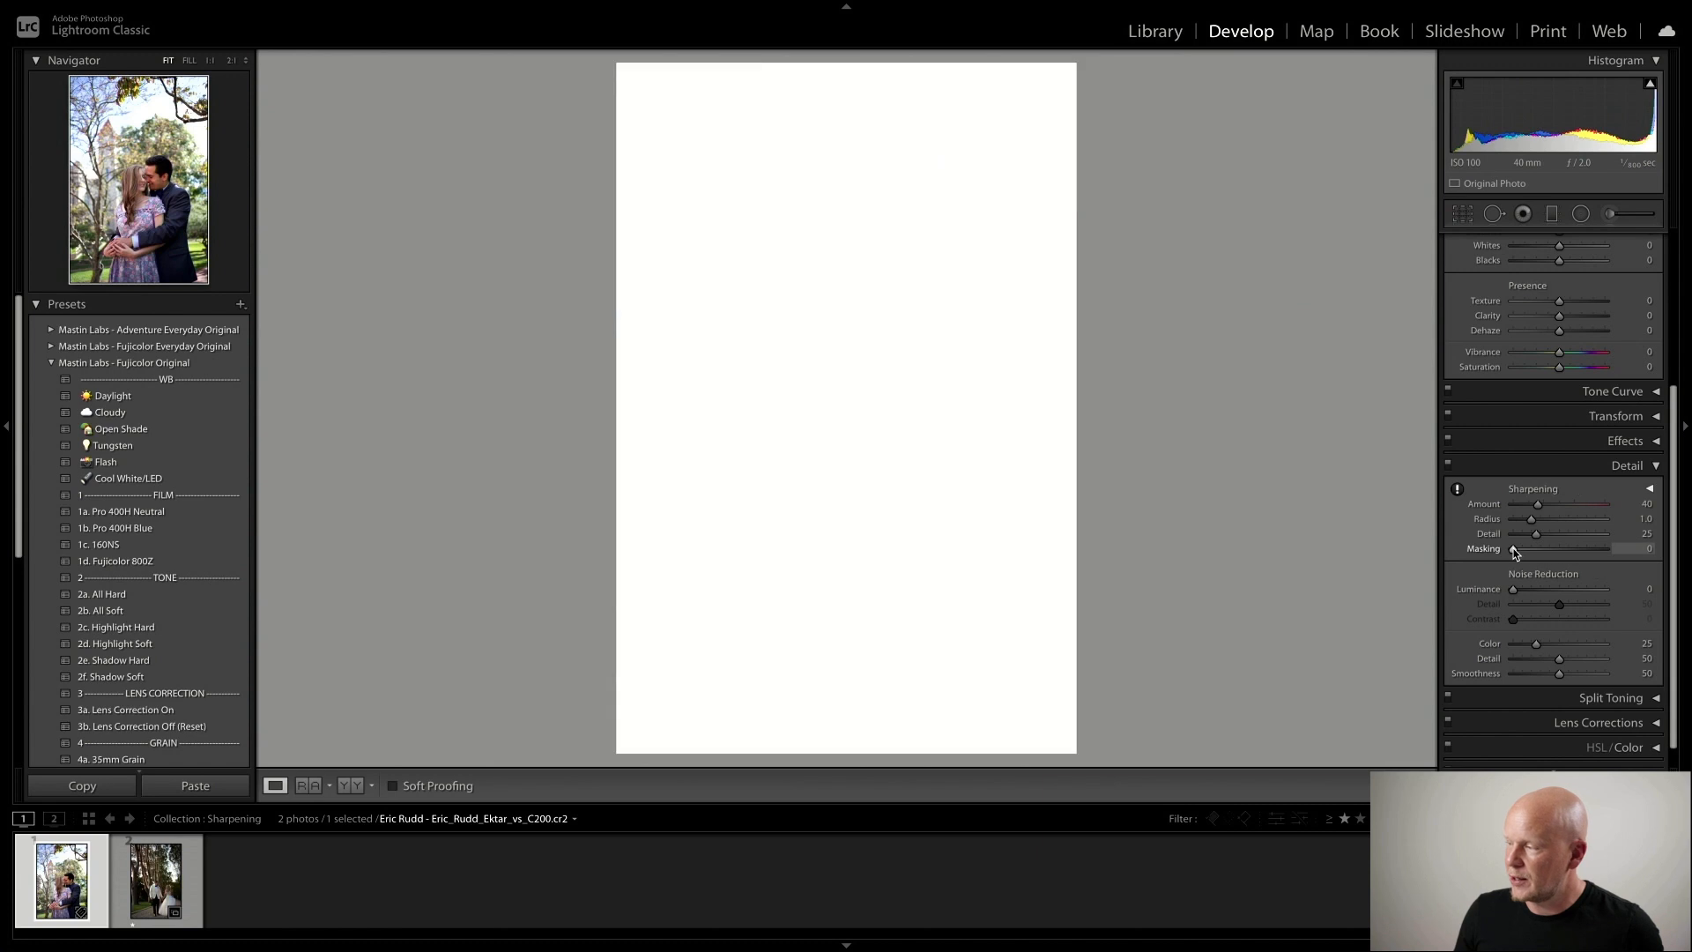
pyautogui.moveTo(1514, 551); pyautogui.dragTo(1564, 552)
pyautogui.keyDown('alt'); pyautogui.click(1522, 551); pyautogui.keyUp('alt')
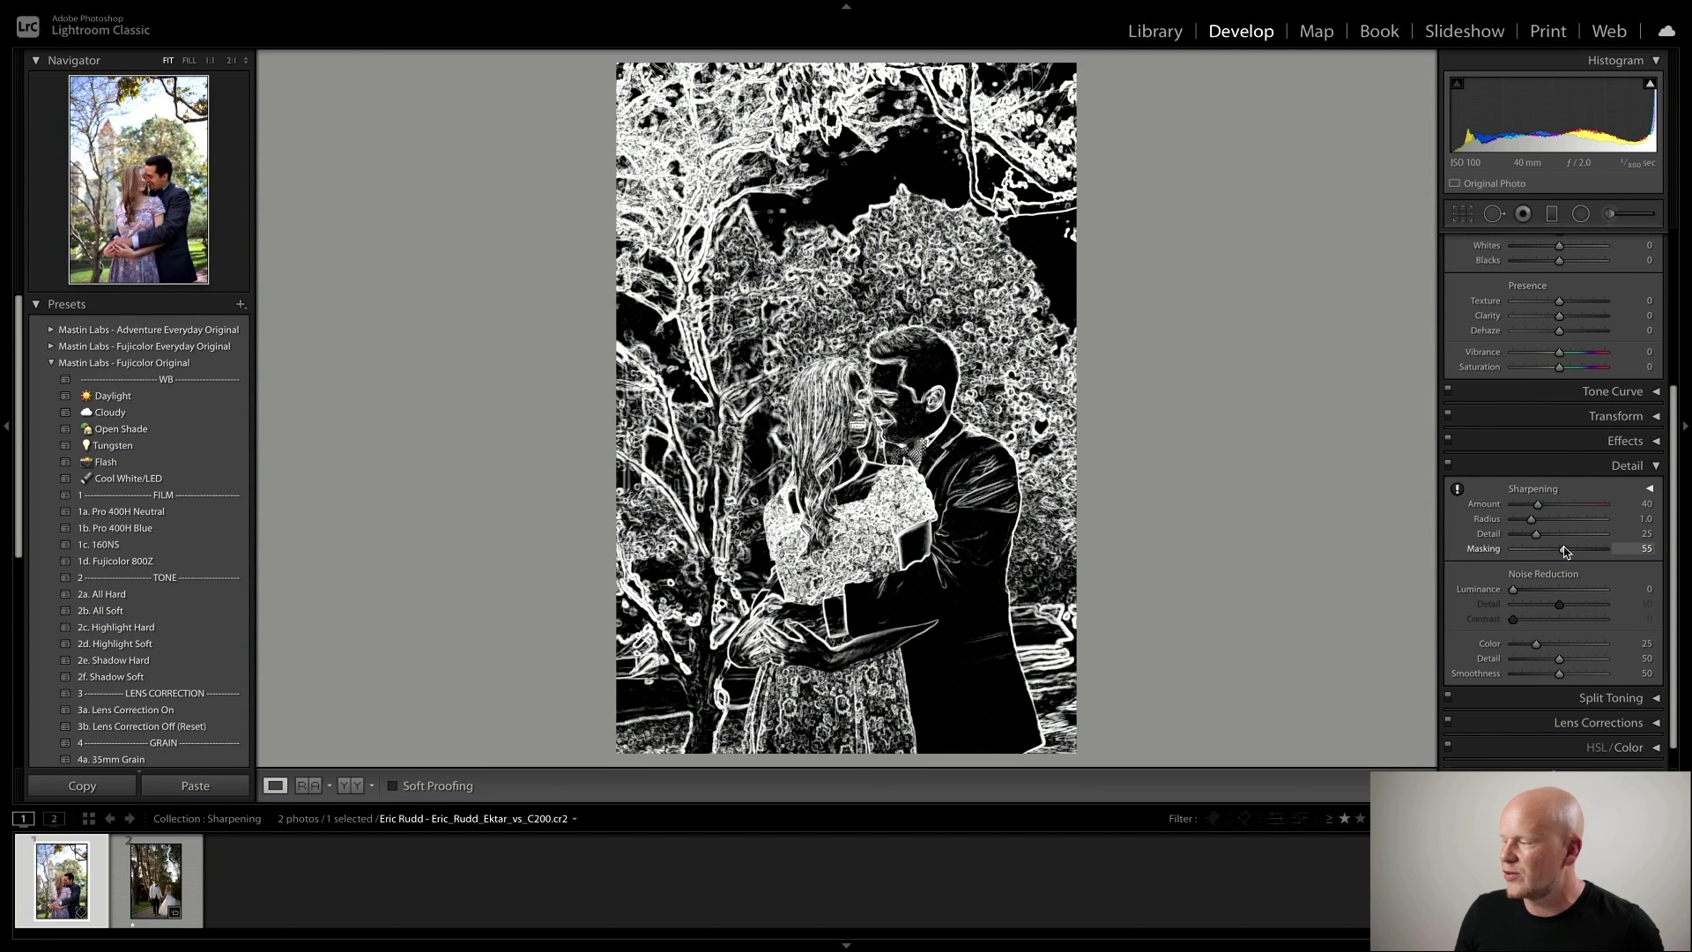
pyautogui.moveTo(1564, 552)
pyautogui.mouseDown()
pyautogui.moveTo(1529, 552)
pyautogui.moveTo(1569, 549)
pyautogui.moveTo(1536, 551)
pyautogui.moveTo(1561, 550)
pyautogui.moveTo(1542, 536)
pyautogui.mouseUp()
# Set the sharpening Detail to 36, zoomed in on the couple's faces and using the grey edge preview
pyautogui.click(821, 423)
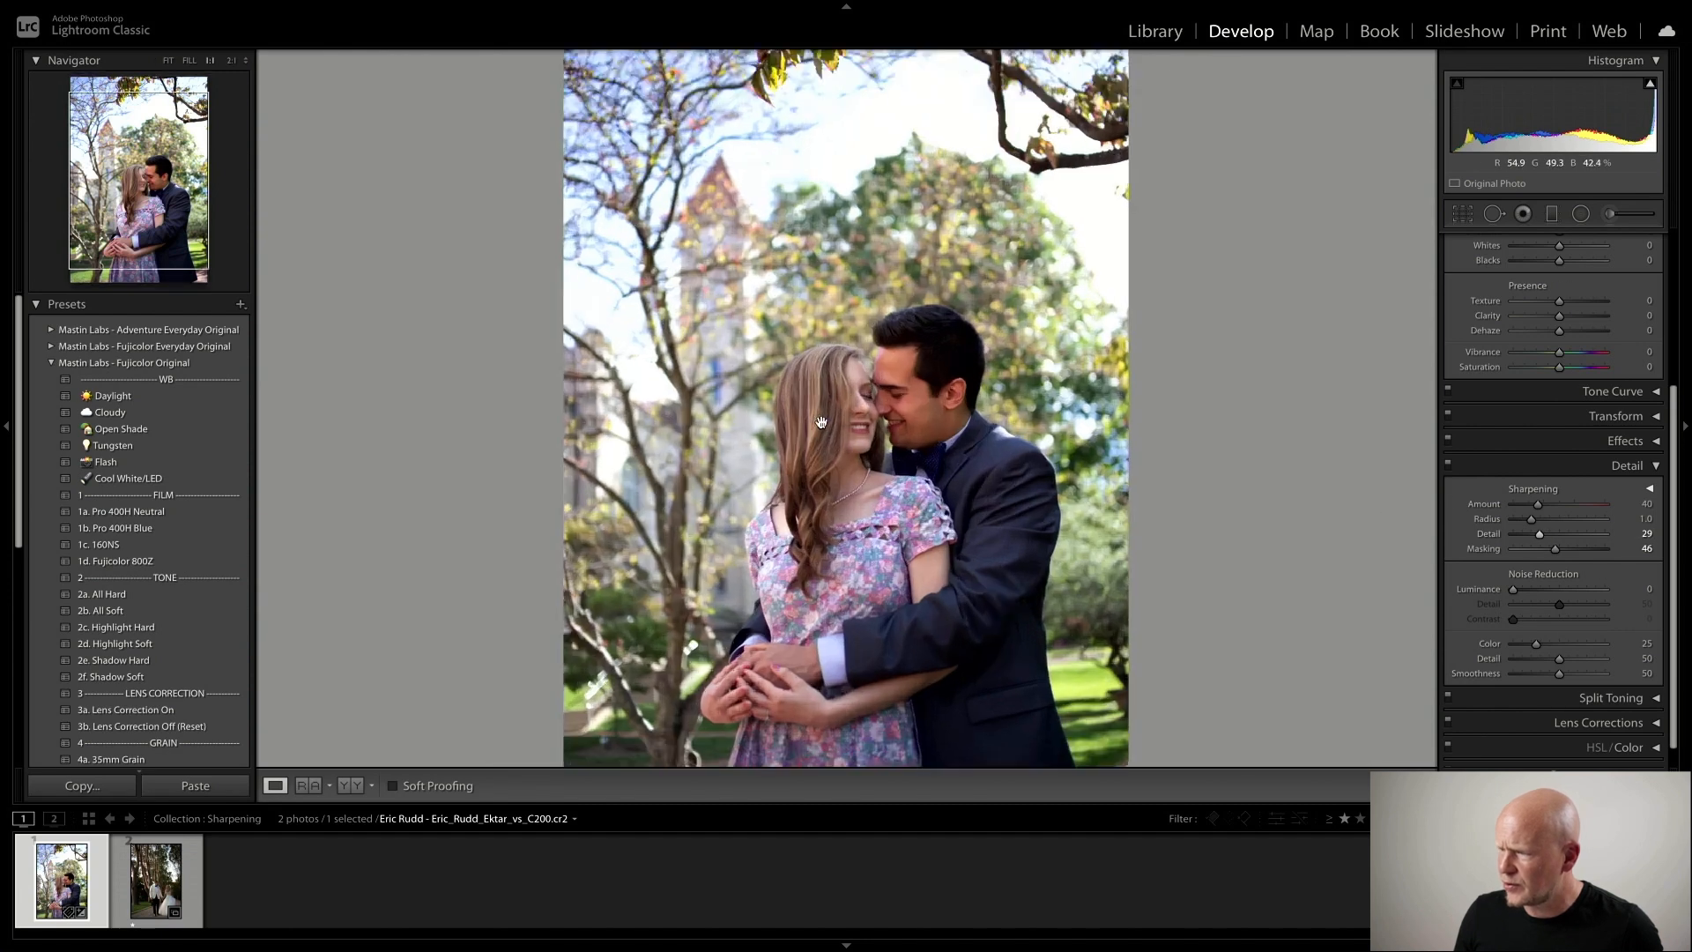
pyautogui.press('alt')
pyautogui.press('alt')
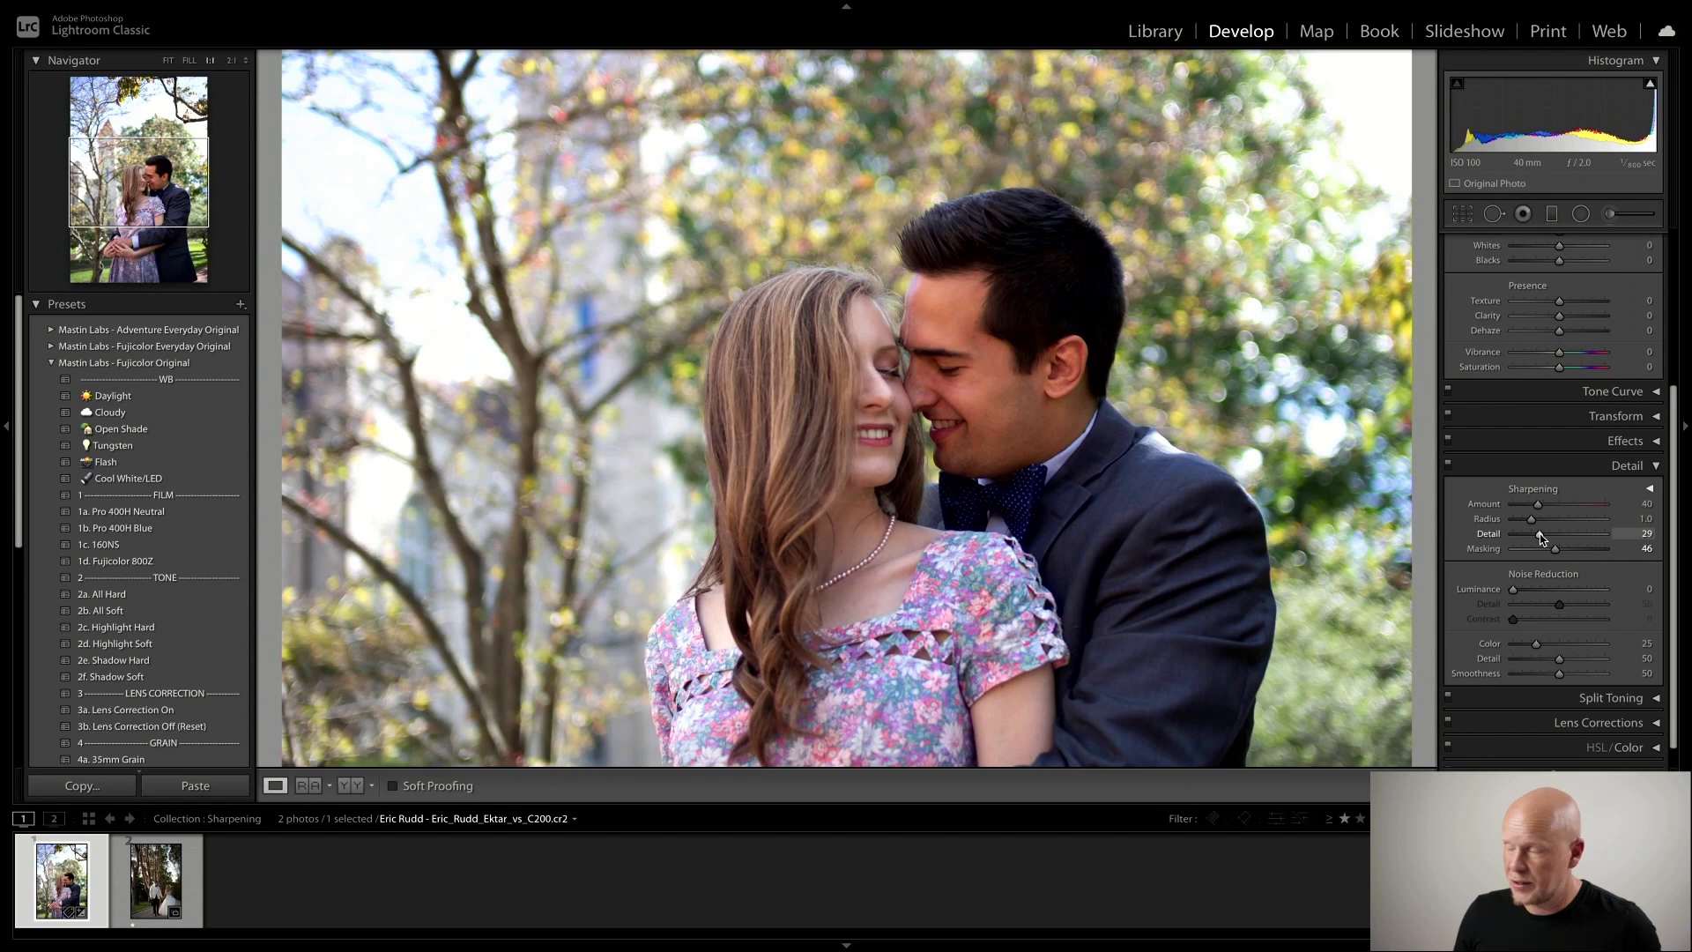
pyautogui.moveTo(1540, 536)
pyautogui.mouseDown()
pyautogui.moveTo(1521, 537)
pyautogui.moveTo(1539, 539)
pyautogui.mouseUp()
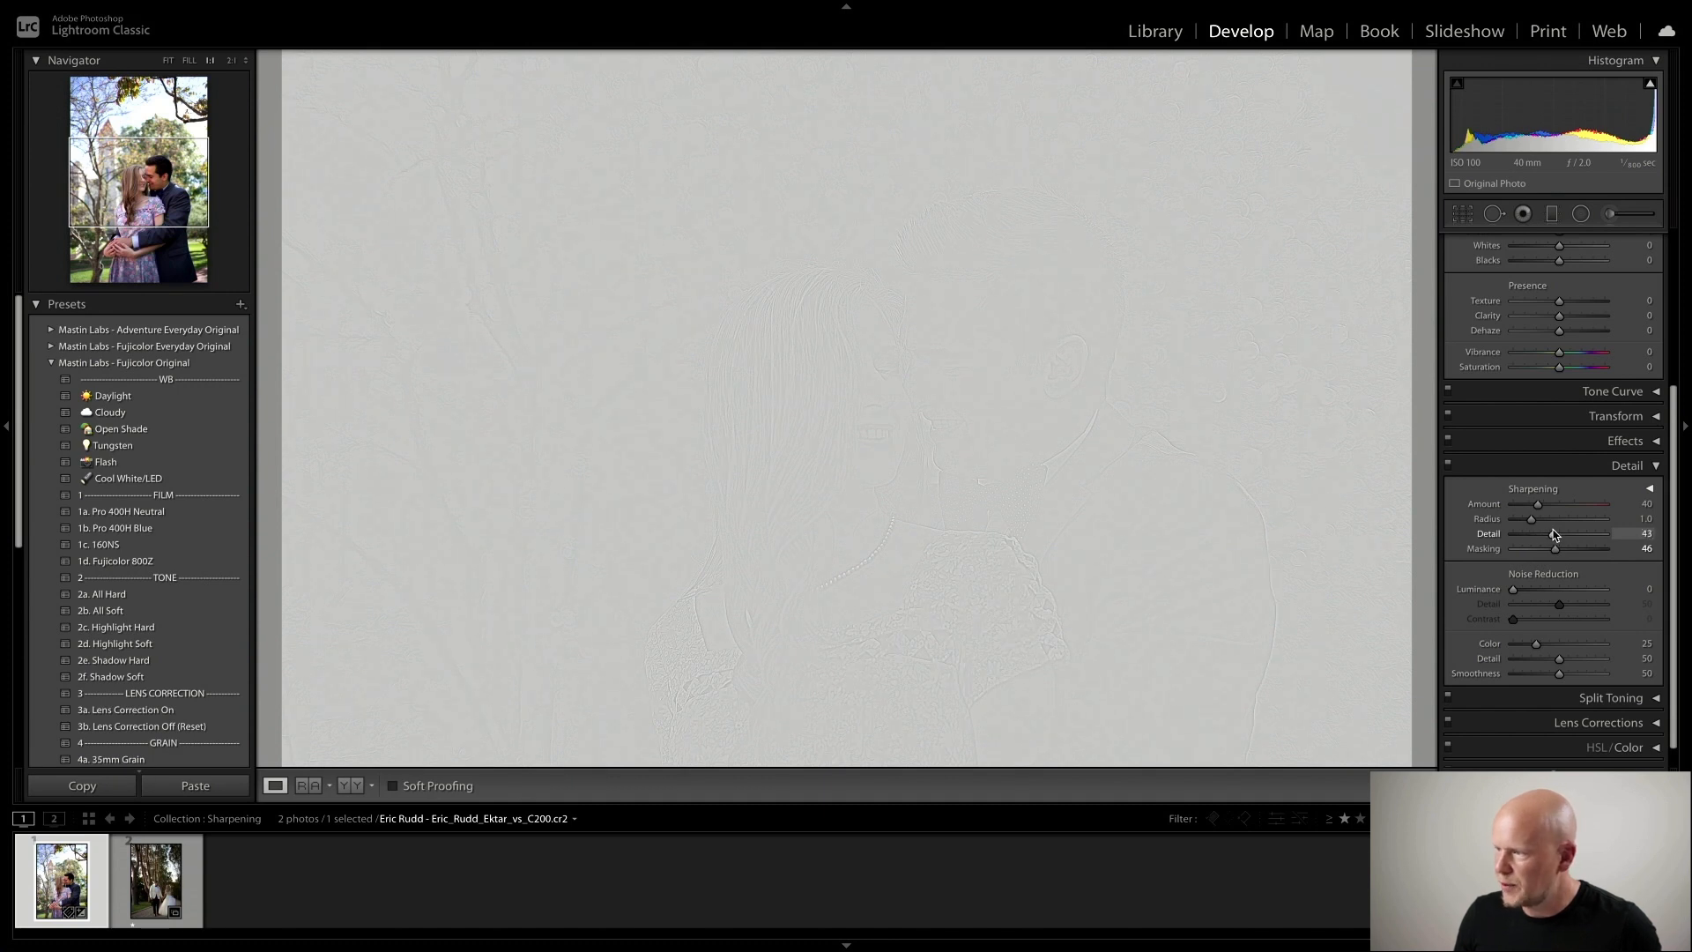
pyautogui.moveTo(1554, 535)
pyautogui.mouseDown()
pyautogui.moveTo(1522, 534)
pyautogui.moveTo(1546, 533)
pyautogui.mouseUp()
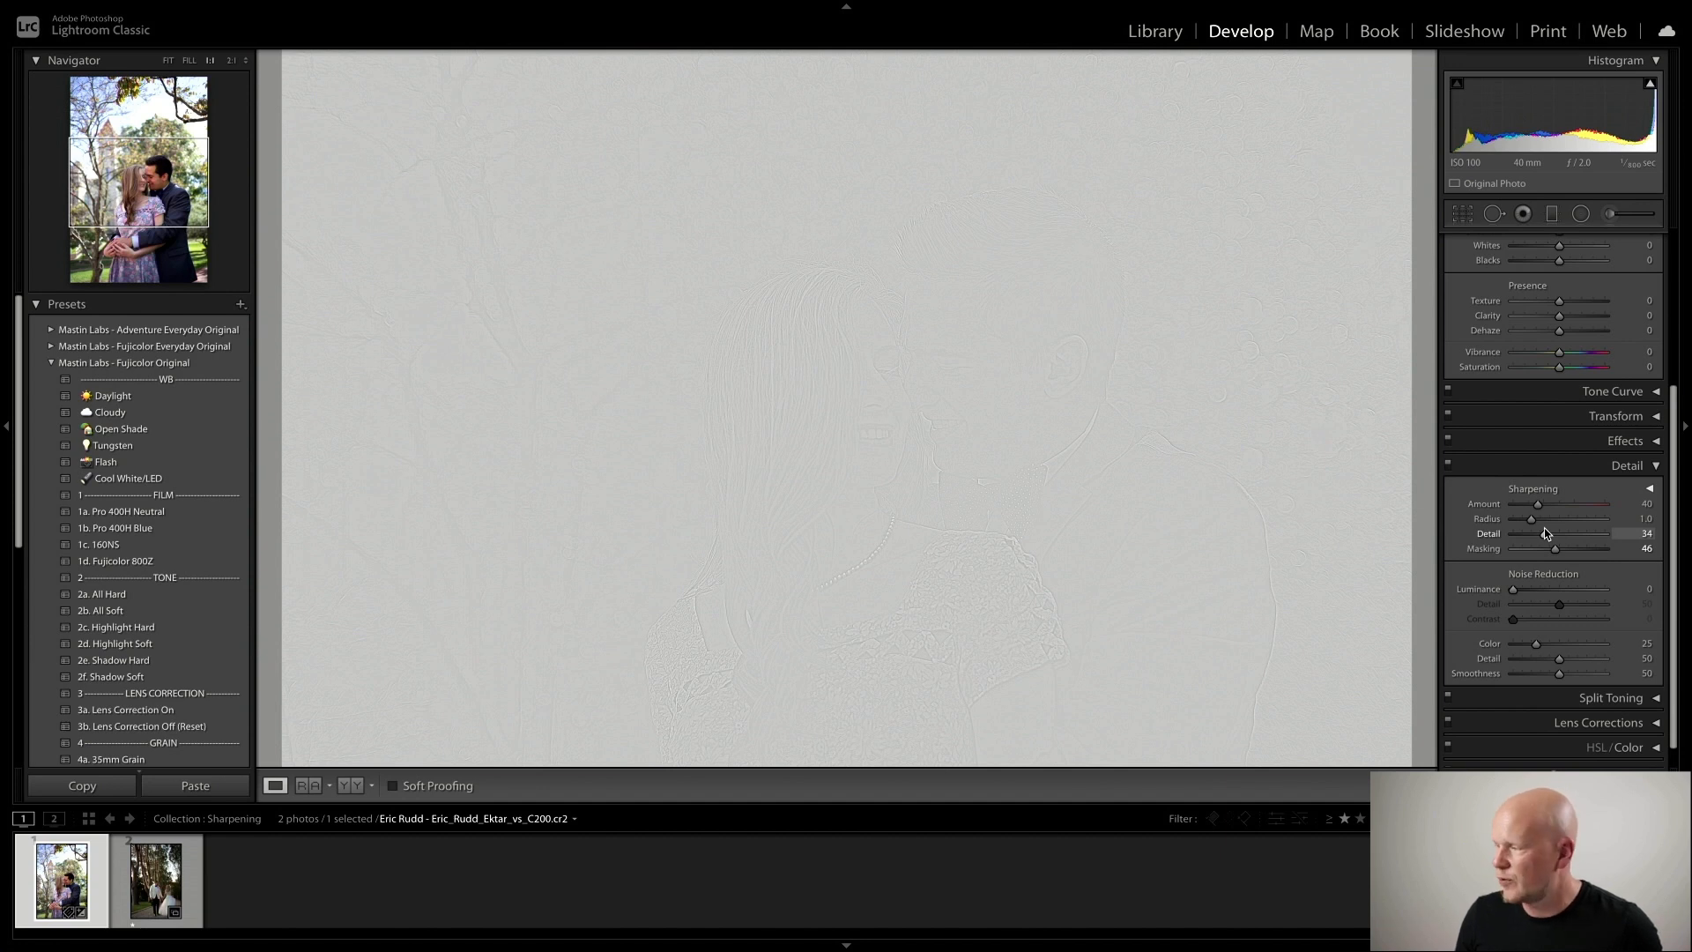
pyautogui.moveTo(1536, 535)
pyautogui.mouseDown()
pyautogui.moveTo(1554, 533)
pyautogui.moveTo(1528, 523)
pyautogui.mouseUp()
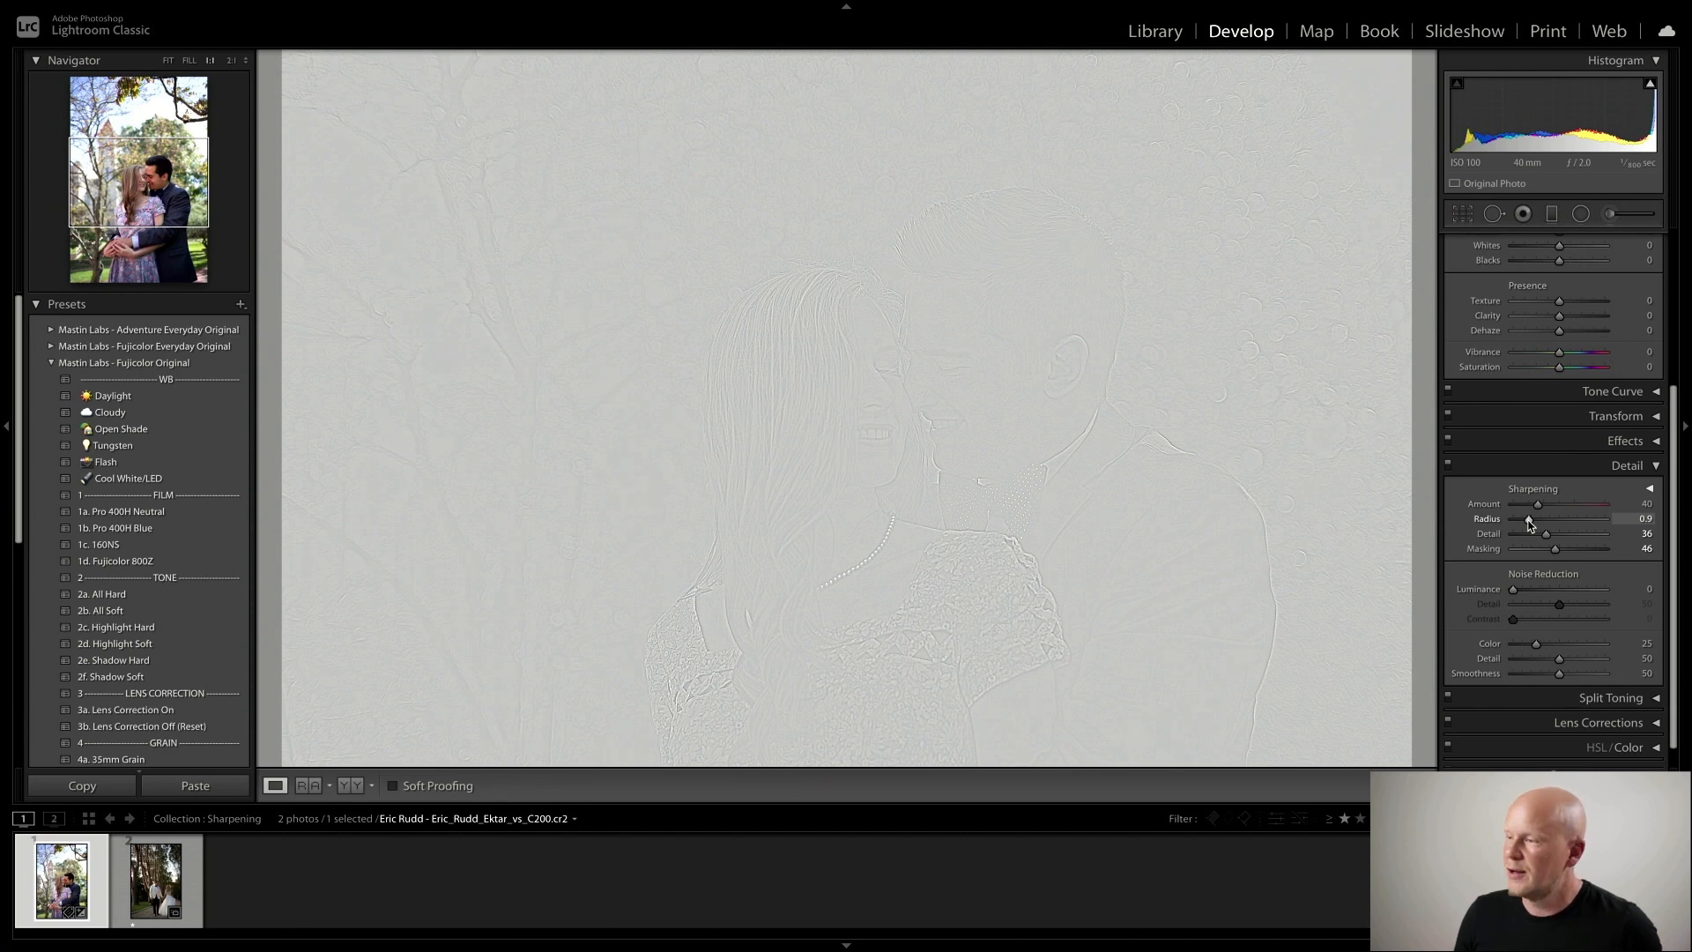
# Try a higher sharpening Radius in the grey edge preview and settle it at 1.0
pyautogui.moveTo(1528, 524); pyautogui.dragTo(1529, 524)
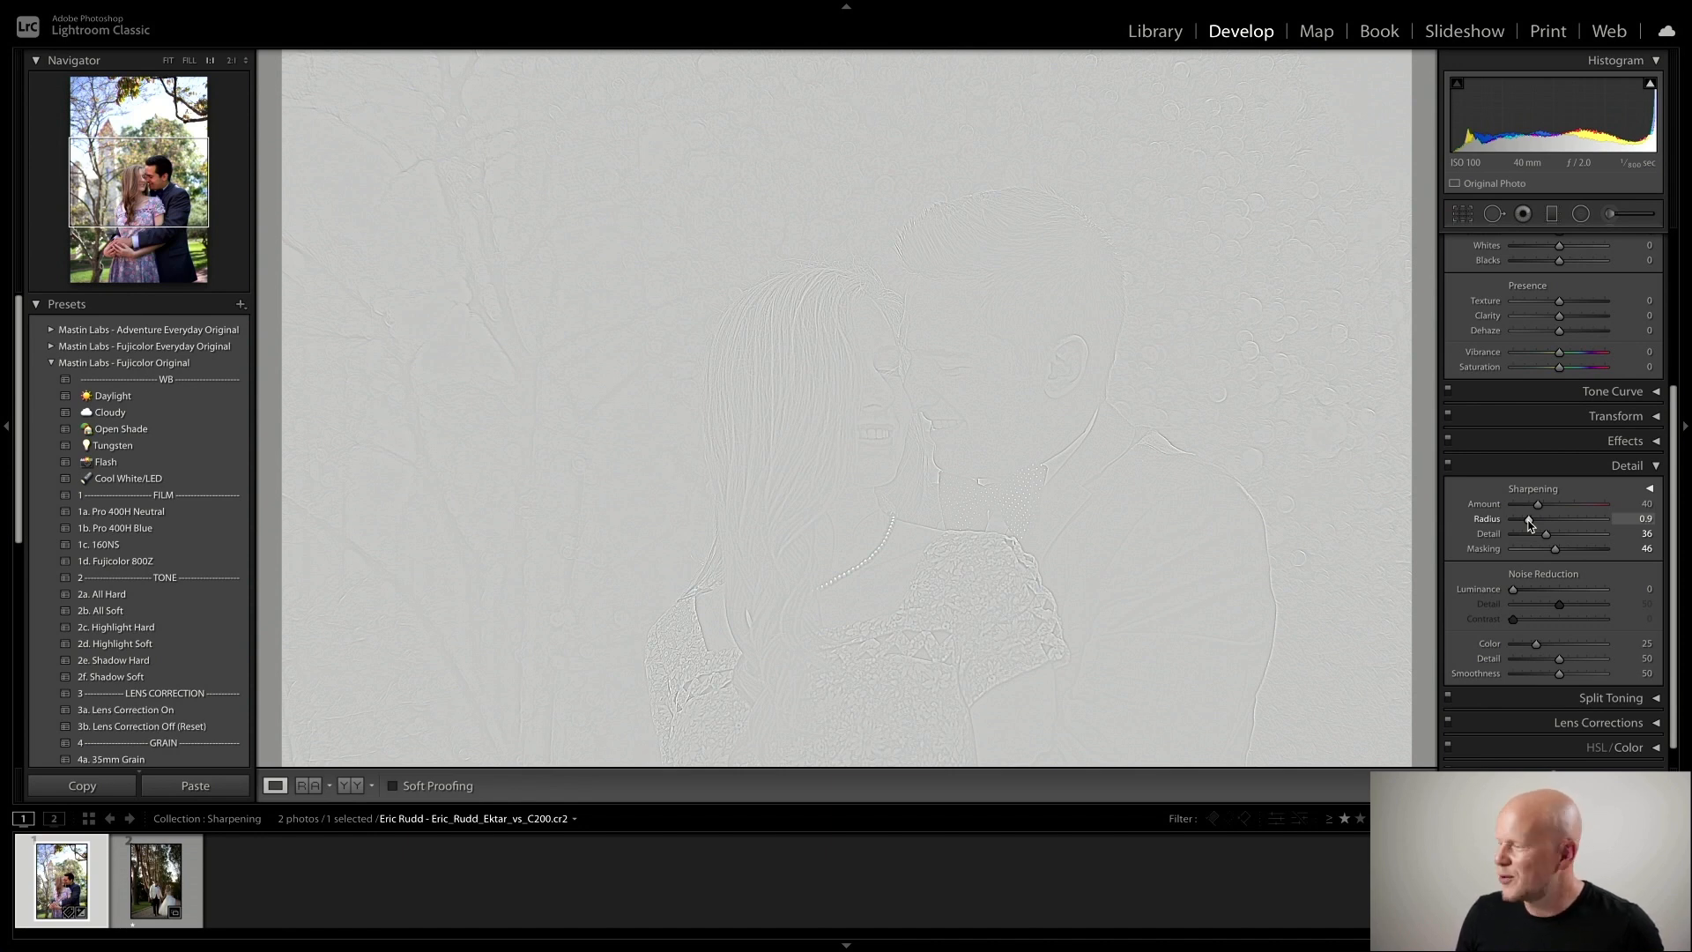
pyautogui.moveTo(1529, 523); pyautogui.dragTo(1562, 520)
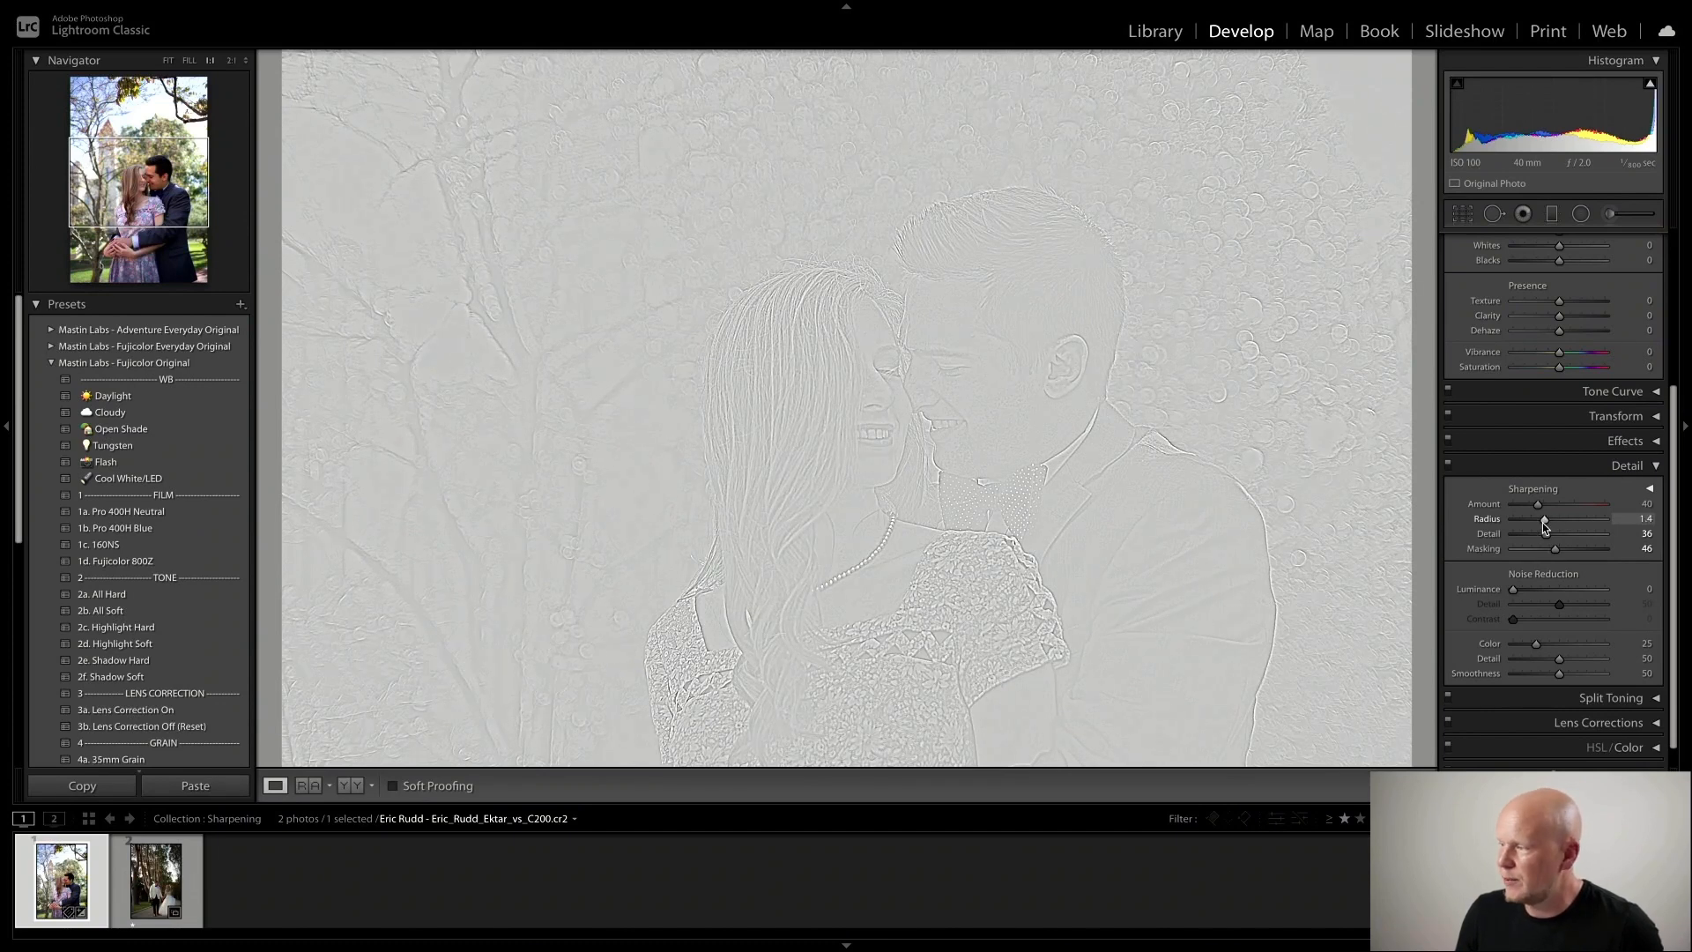
pyautogui.moveTo(1543, 526); pyautogui.dragTo(1531, 522)
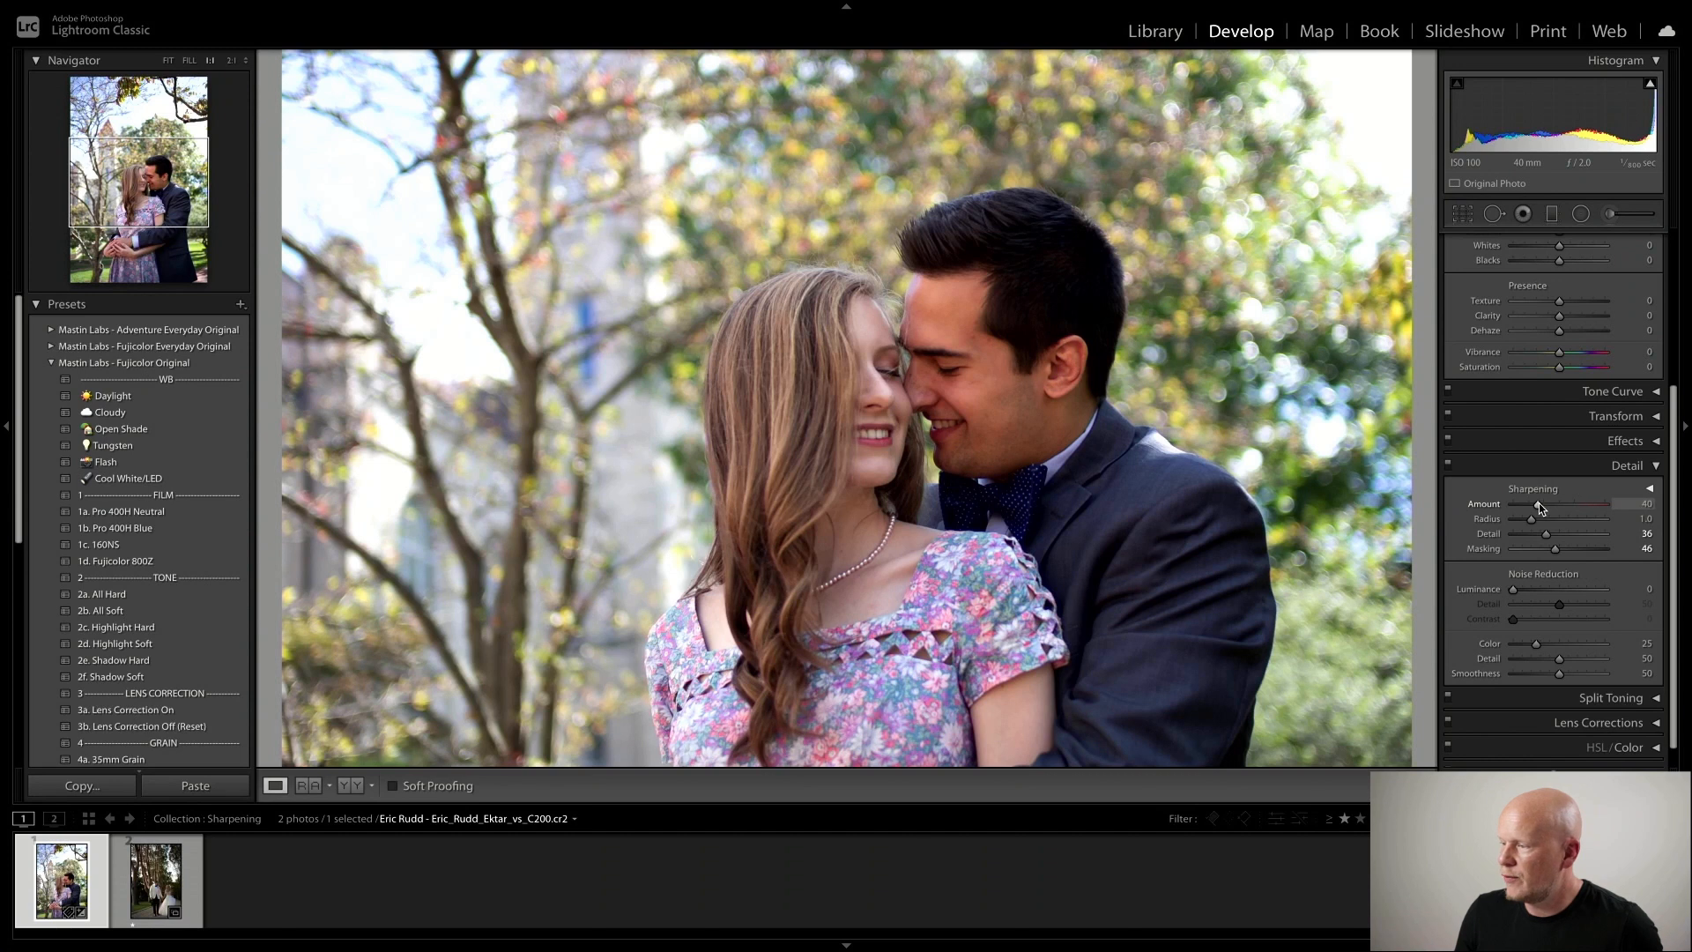
# Set the sharpening Amount to 59 while judging the effect in the greyscale preview
pyautogui.press('alt')
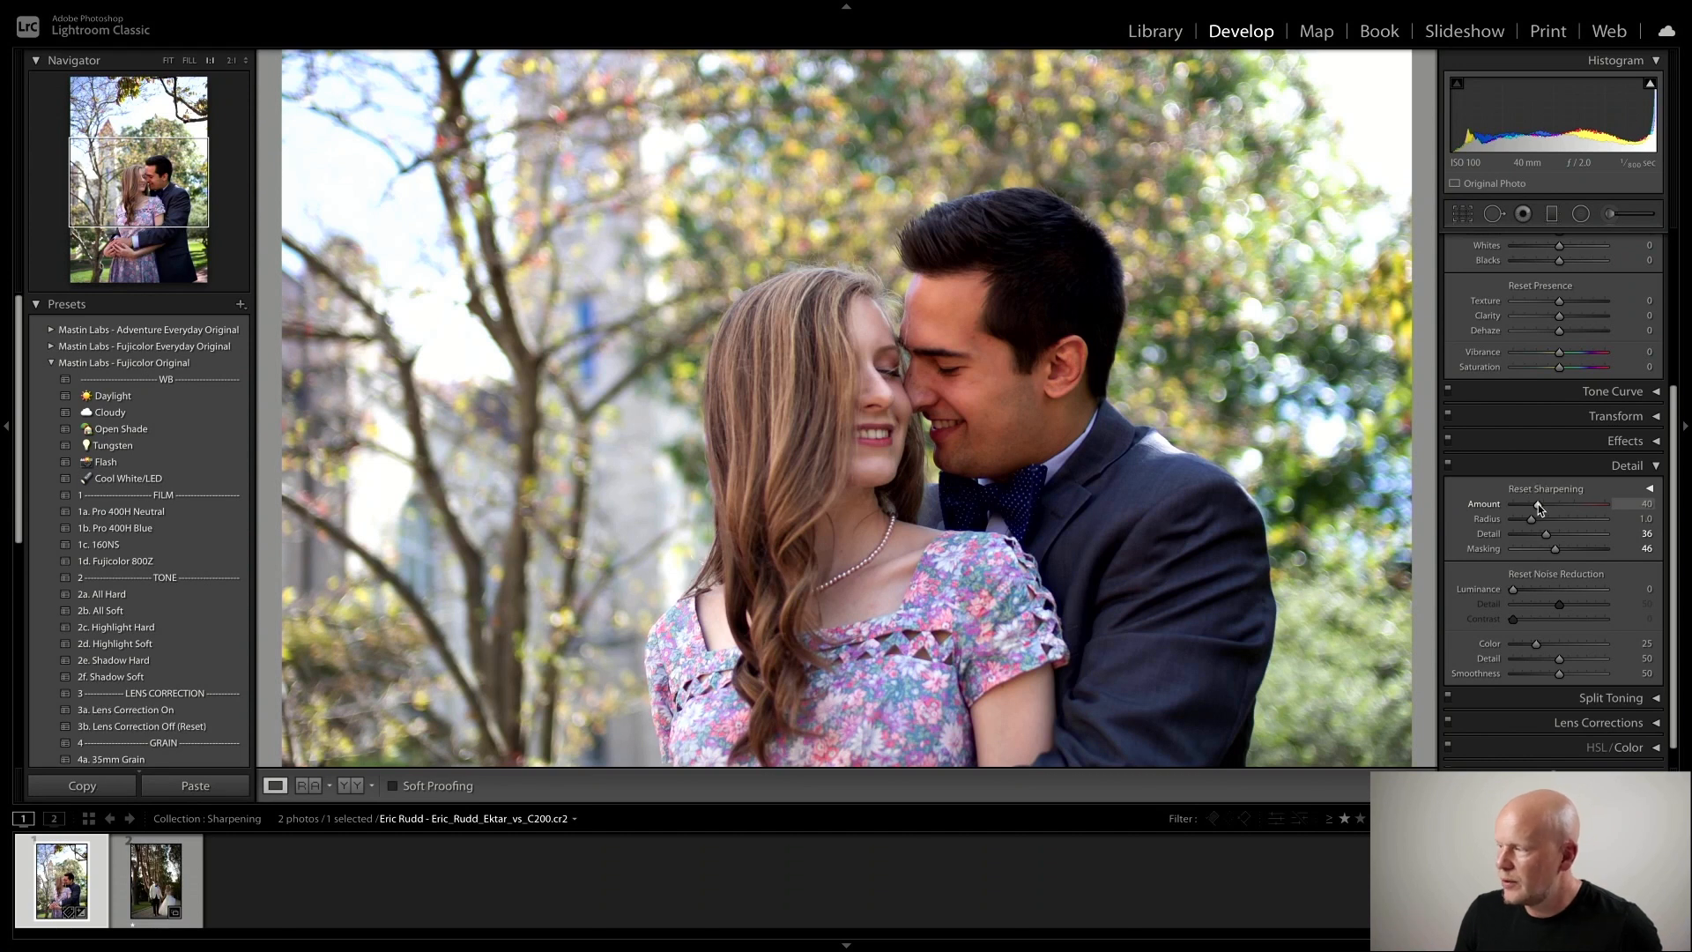
pyautogui.moveTo(1538, 508); pyautogui.dragTo(1537, 509)
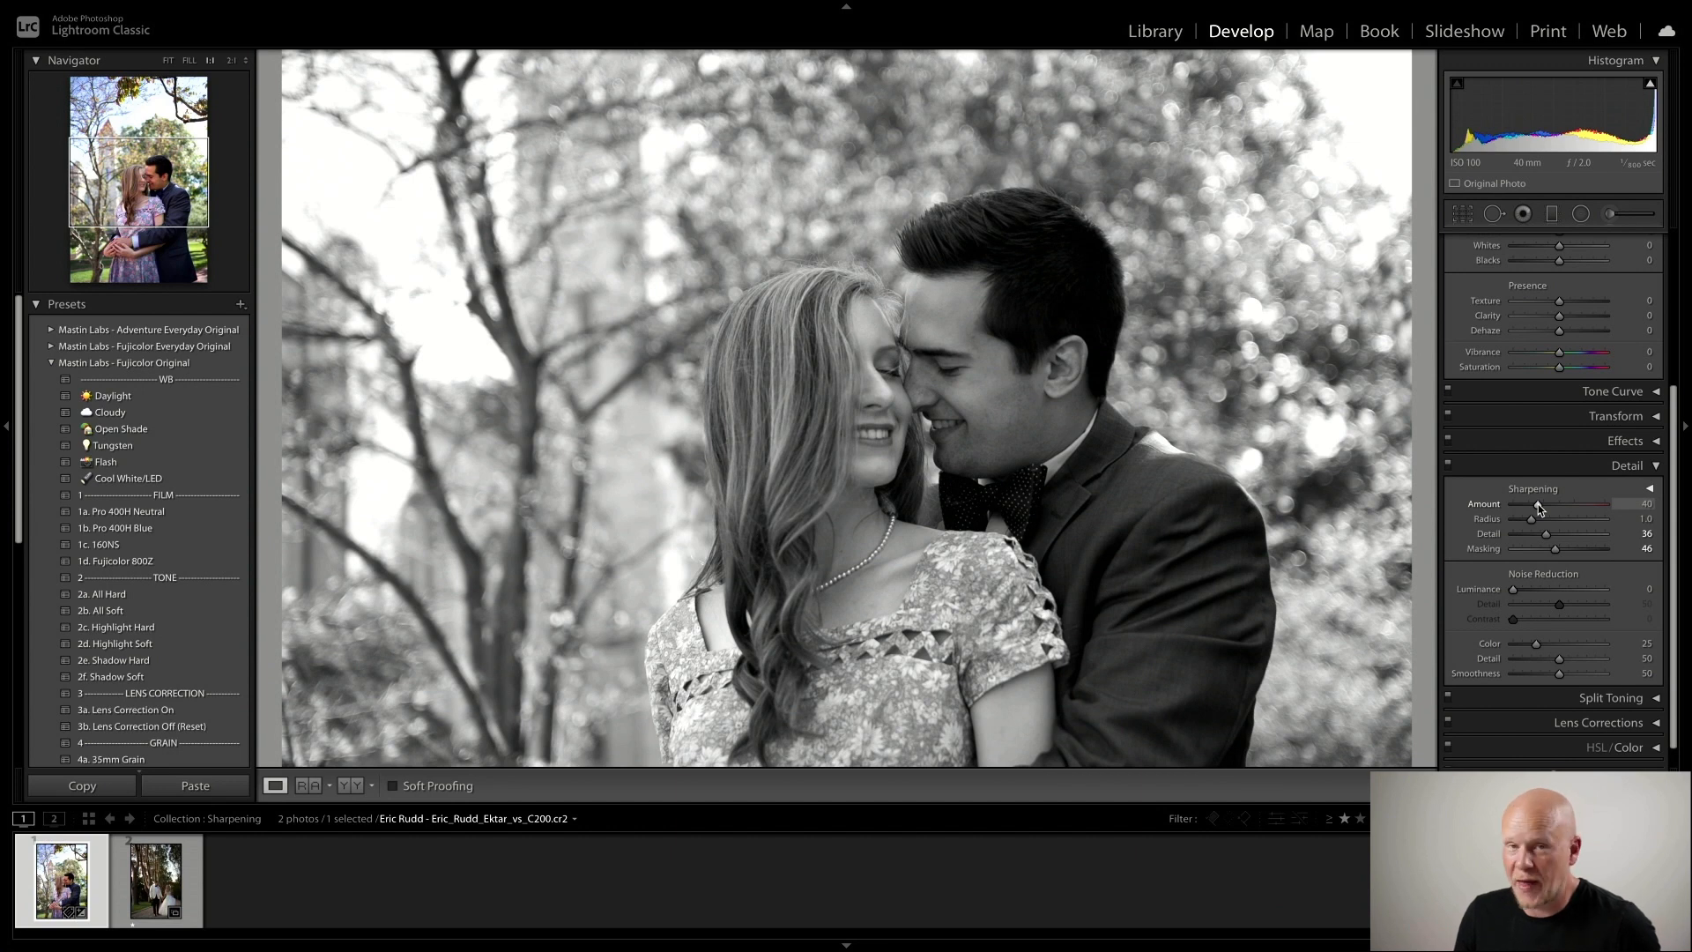
pyautogui.moveTo(1539, 508); pyautogui.dragTo(1521, 511)
pyautogui.moveTo(1547, 506); pyautogui.dragTo(1544, 509)
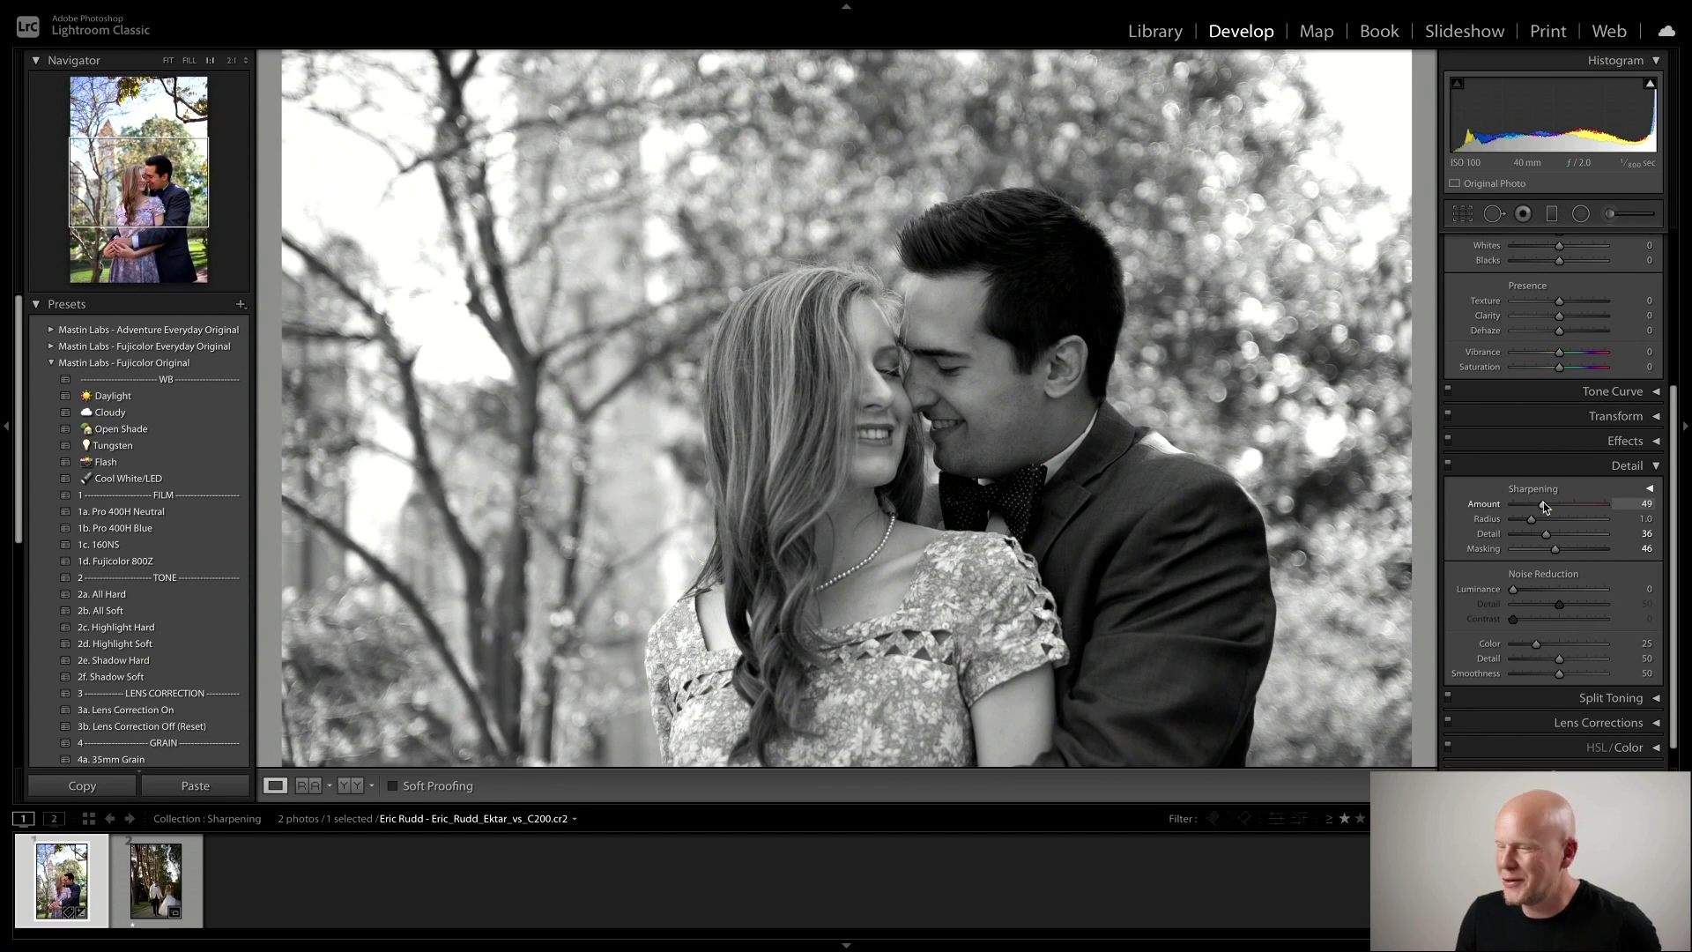
pyautogui.moveTo(1544, 507)
pyautogui.mouseDown()
pyautogui.moveTo(1567, 506)
pyautogui.moveTo(1549, 500)
pyautogui.mouseUp()
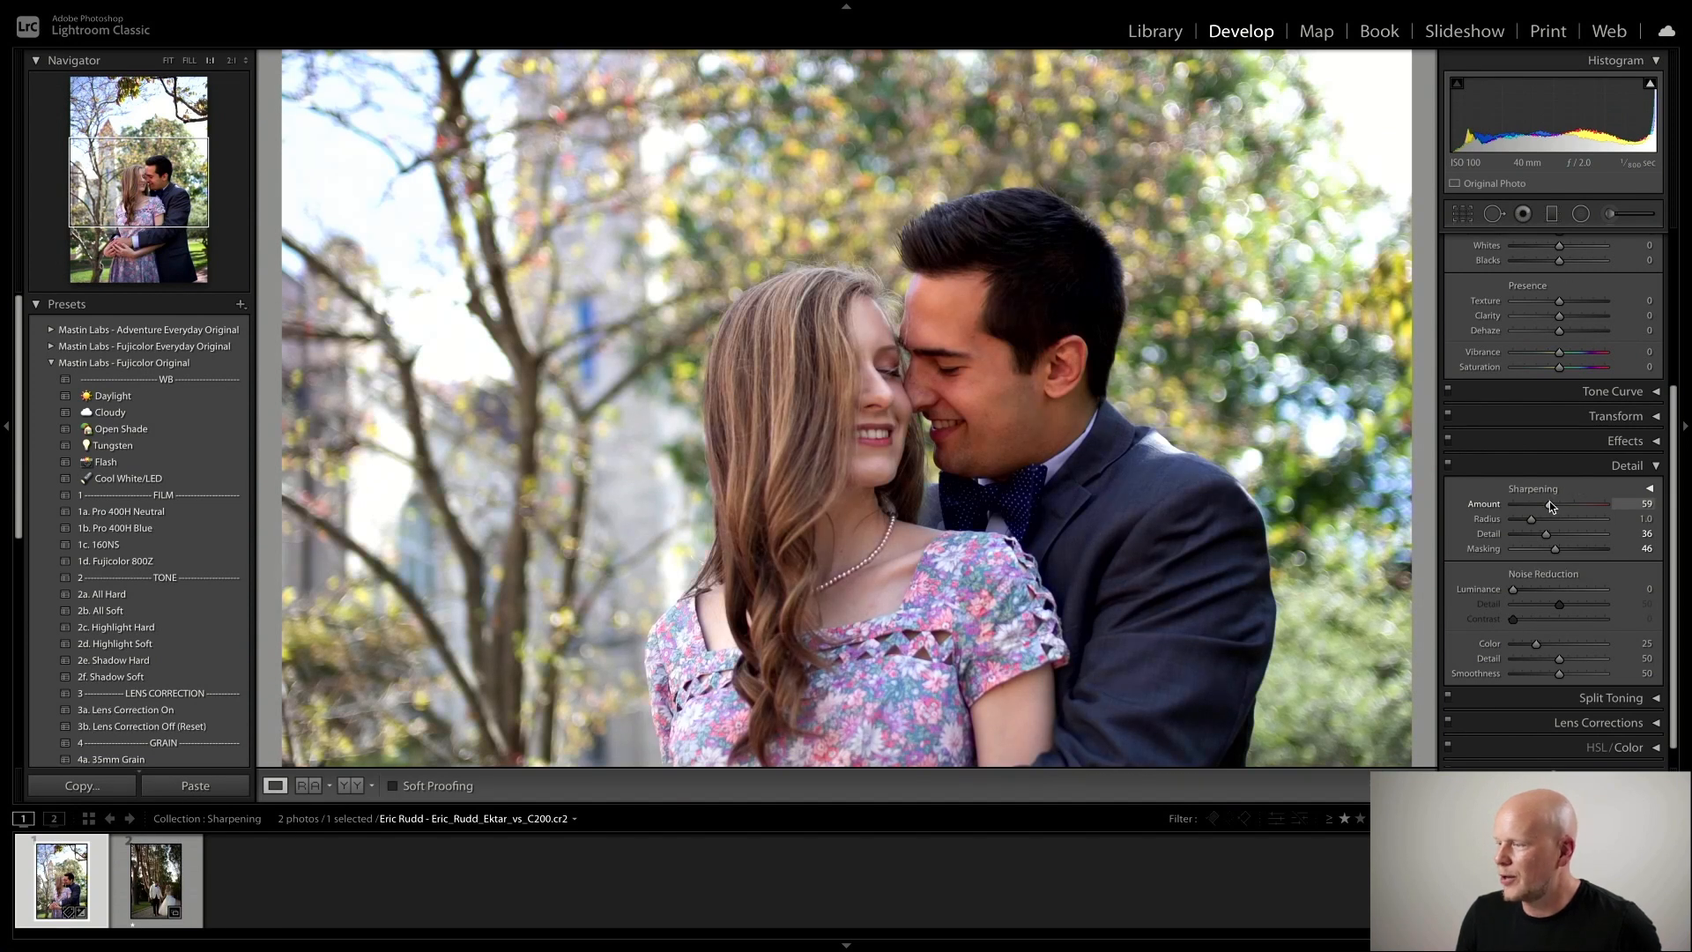
# Compare the couple's faces with the Detail adjustments off and on, including at 2:1 zoom, and return to the full photo
pyautogui.click(1451, 467)
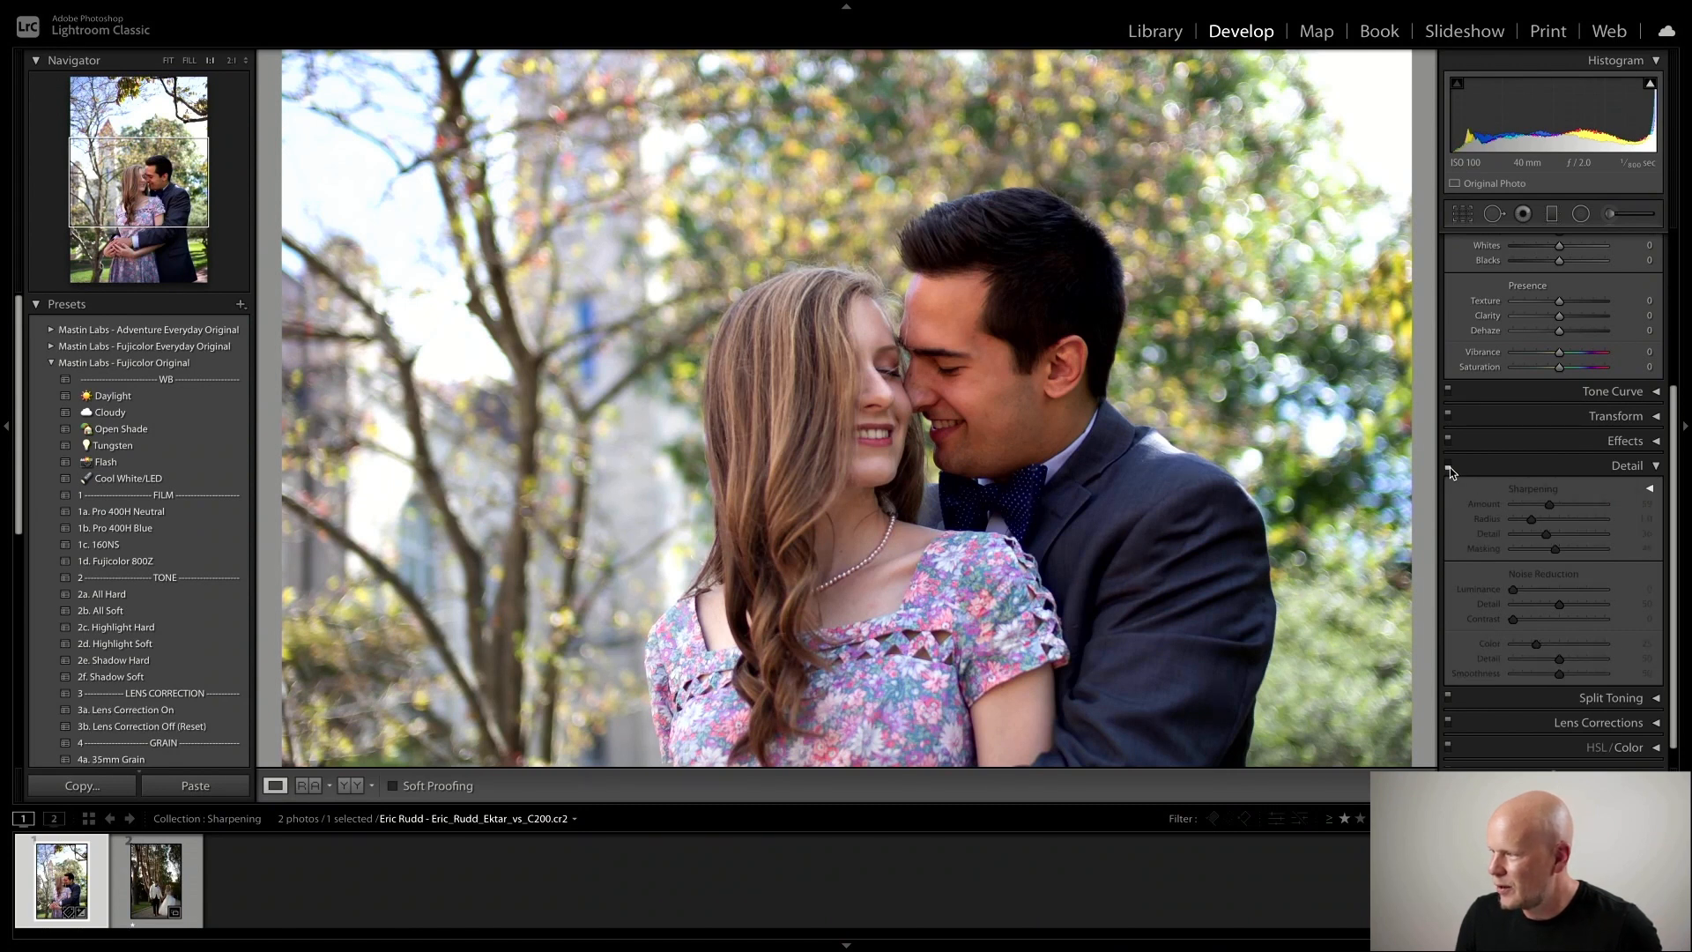
pyautogui.click(1450, 467)
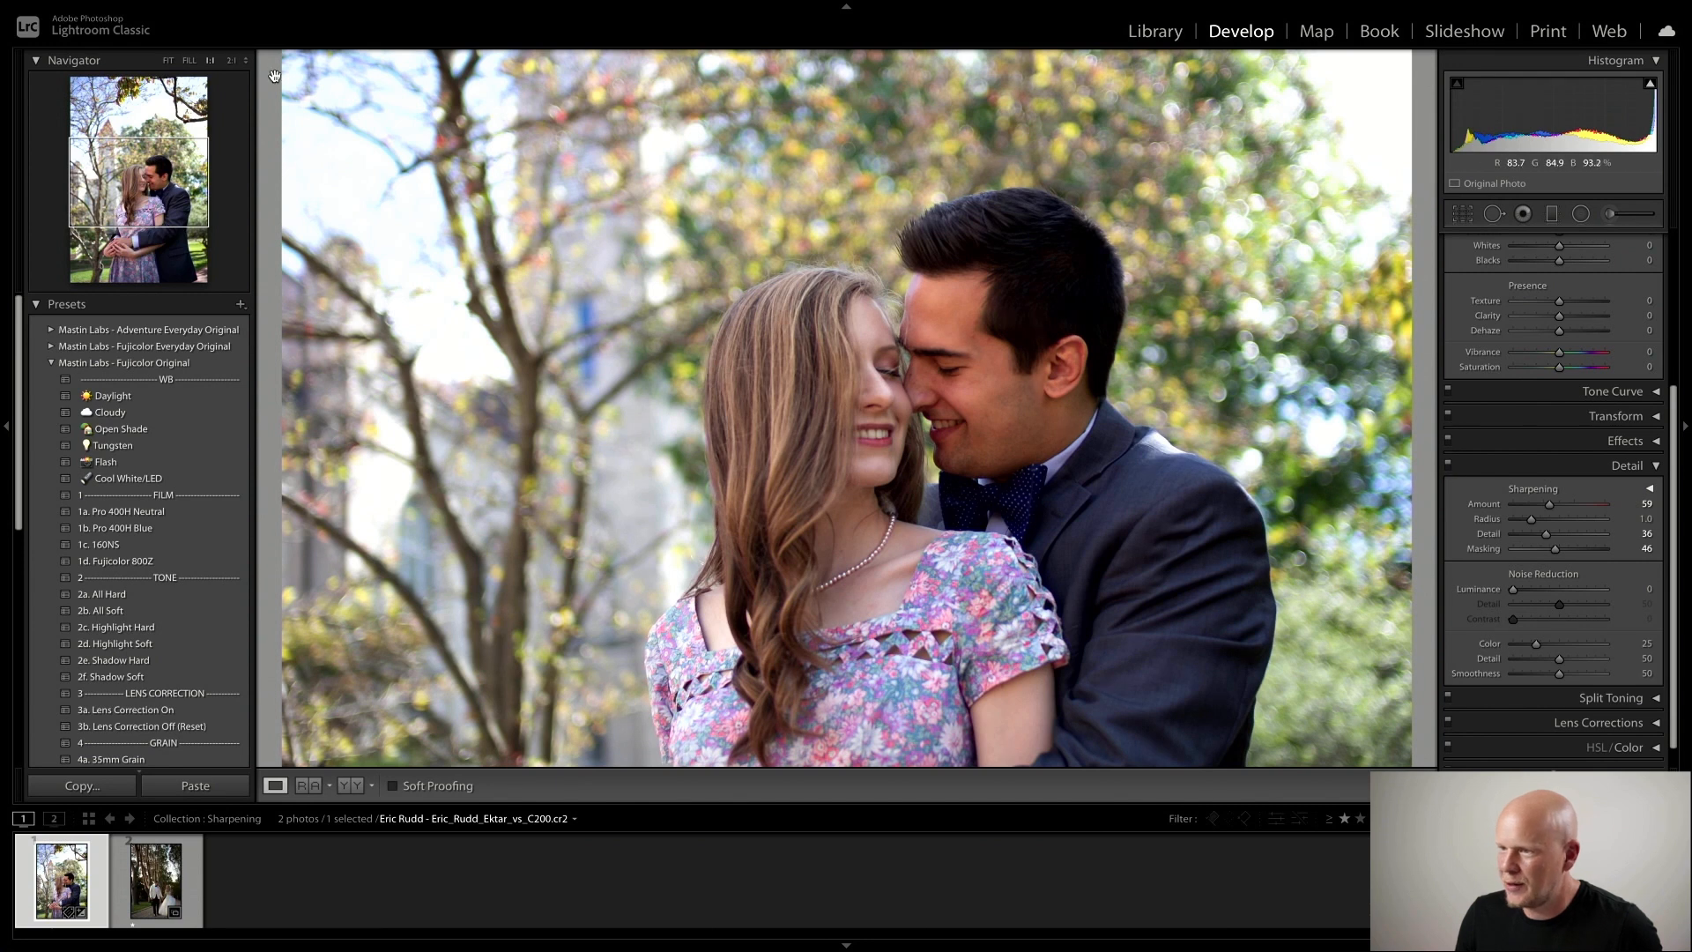
pyautogui.click(231, 60)
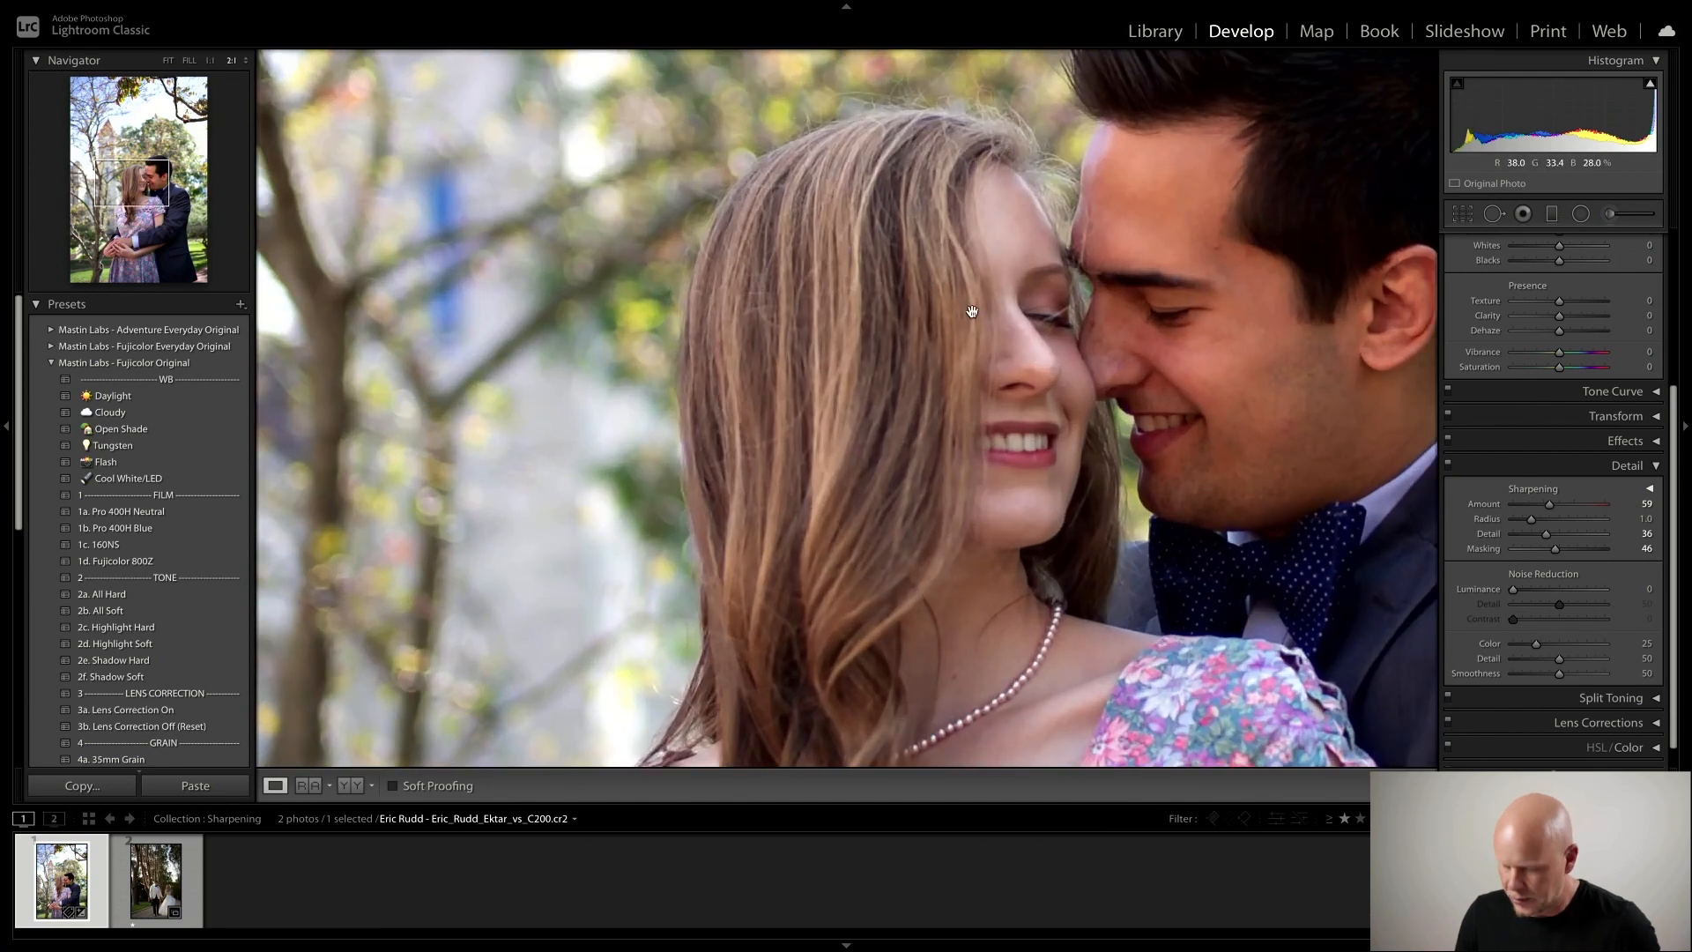
pyautogui.click(972, 311)
pyautogui.click(892, 392)
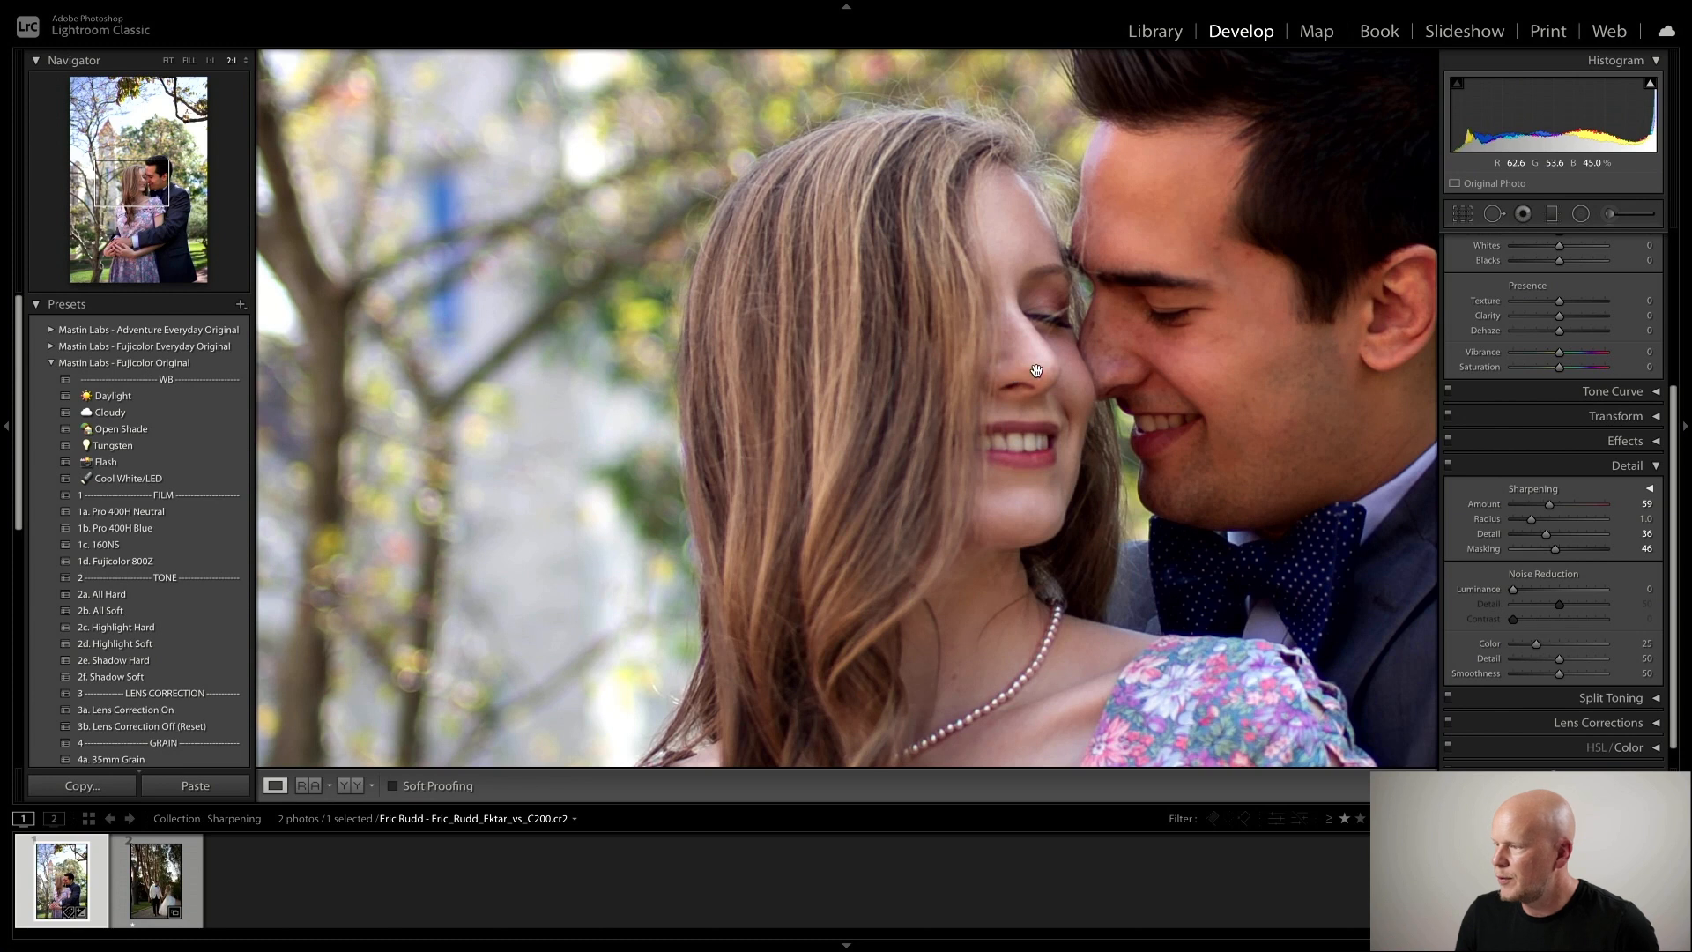
pyautogui.moveTo(1036, 370); pyautogui.dragTo(784, 446)
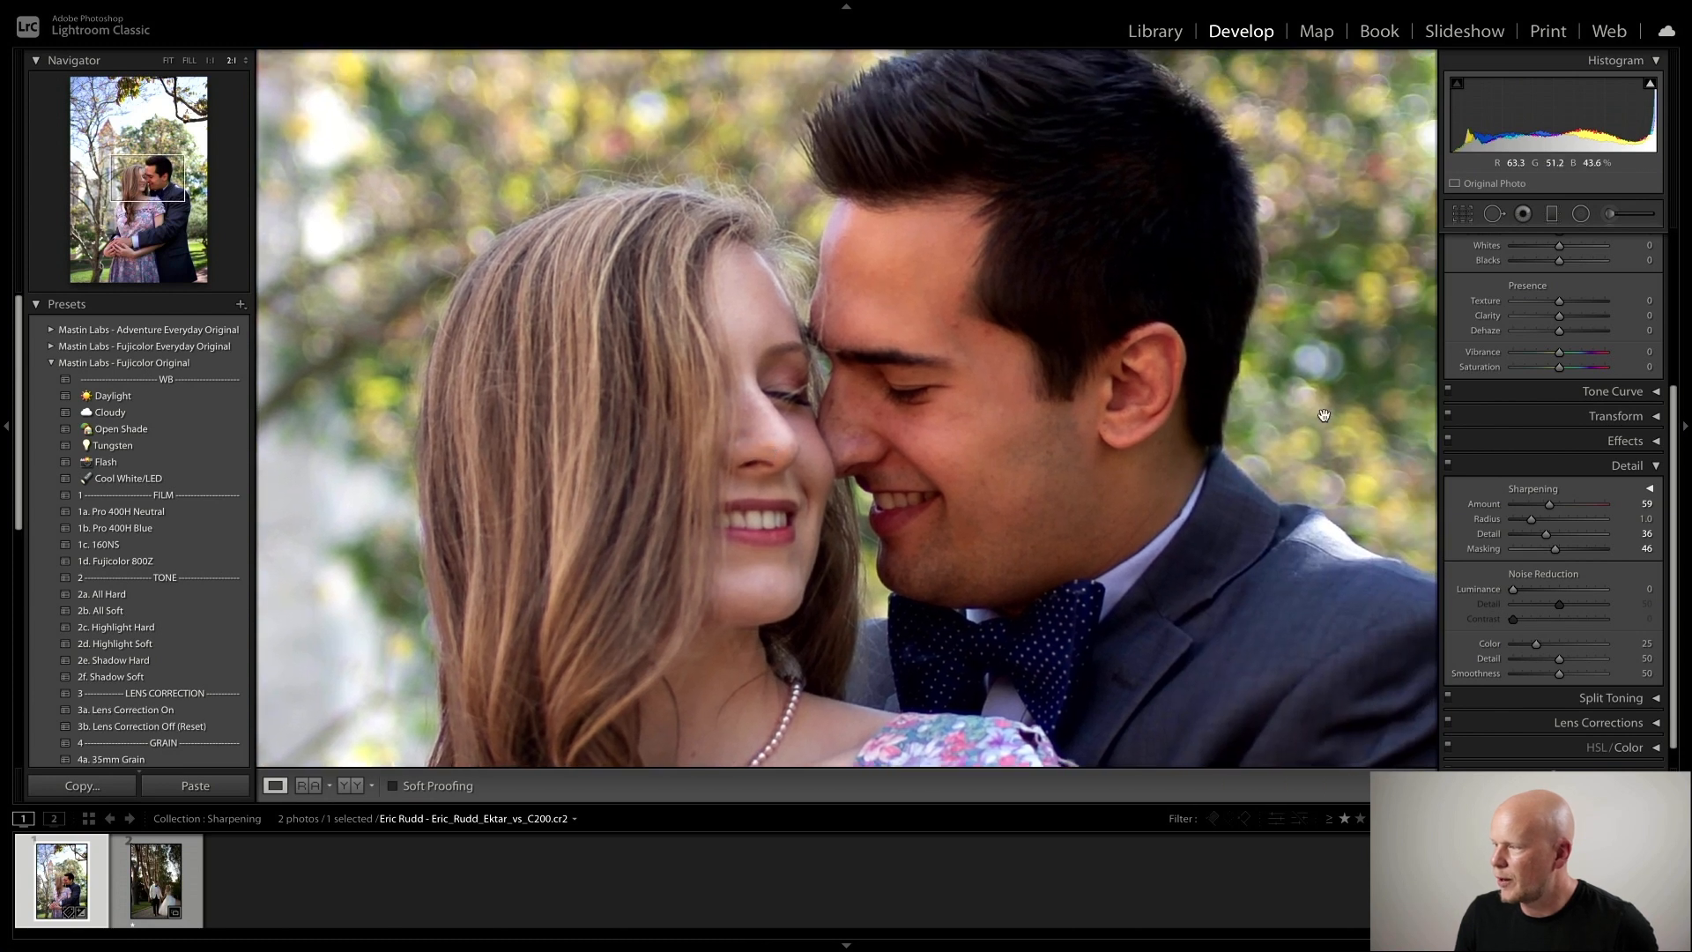
pyautogui.click(1450, 466)
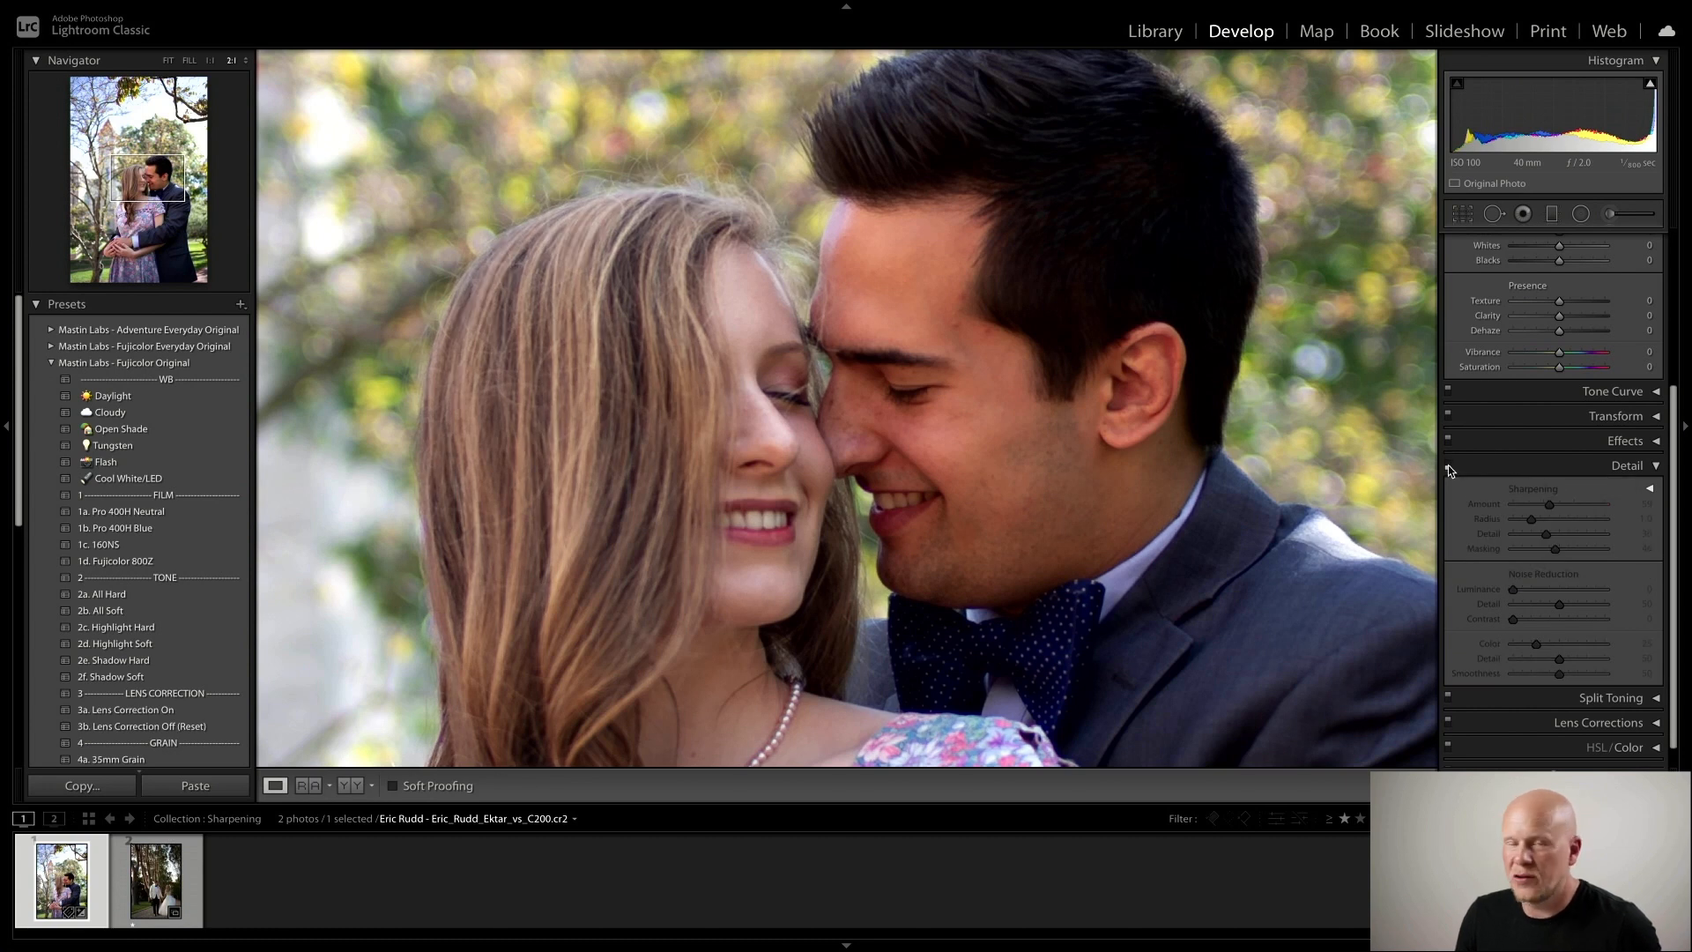
pyautogui.click(1448, 466)
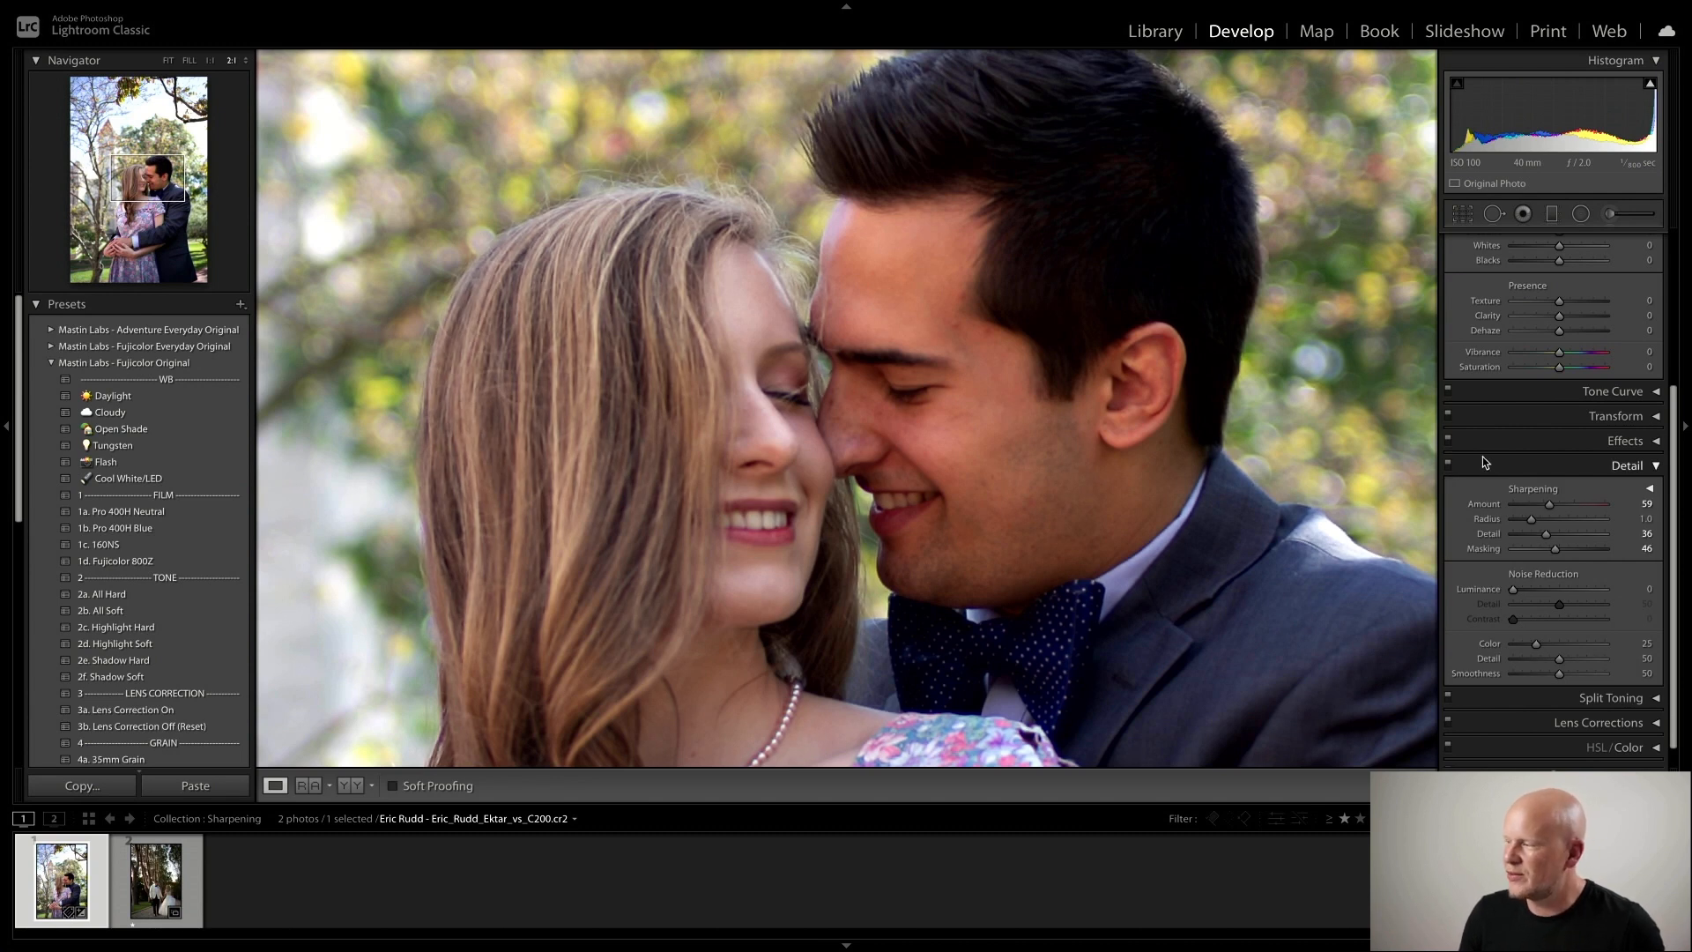
pyautogui.click(1035, 443)
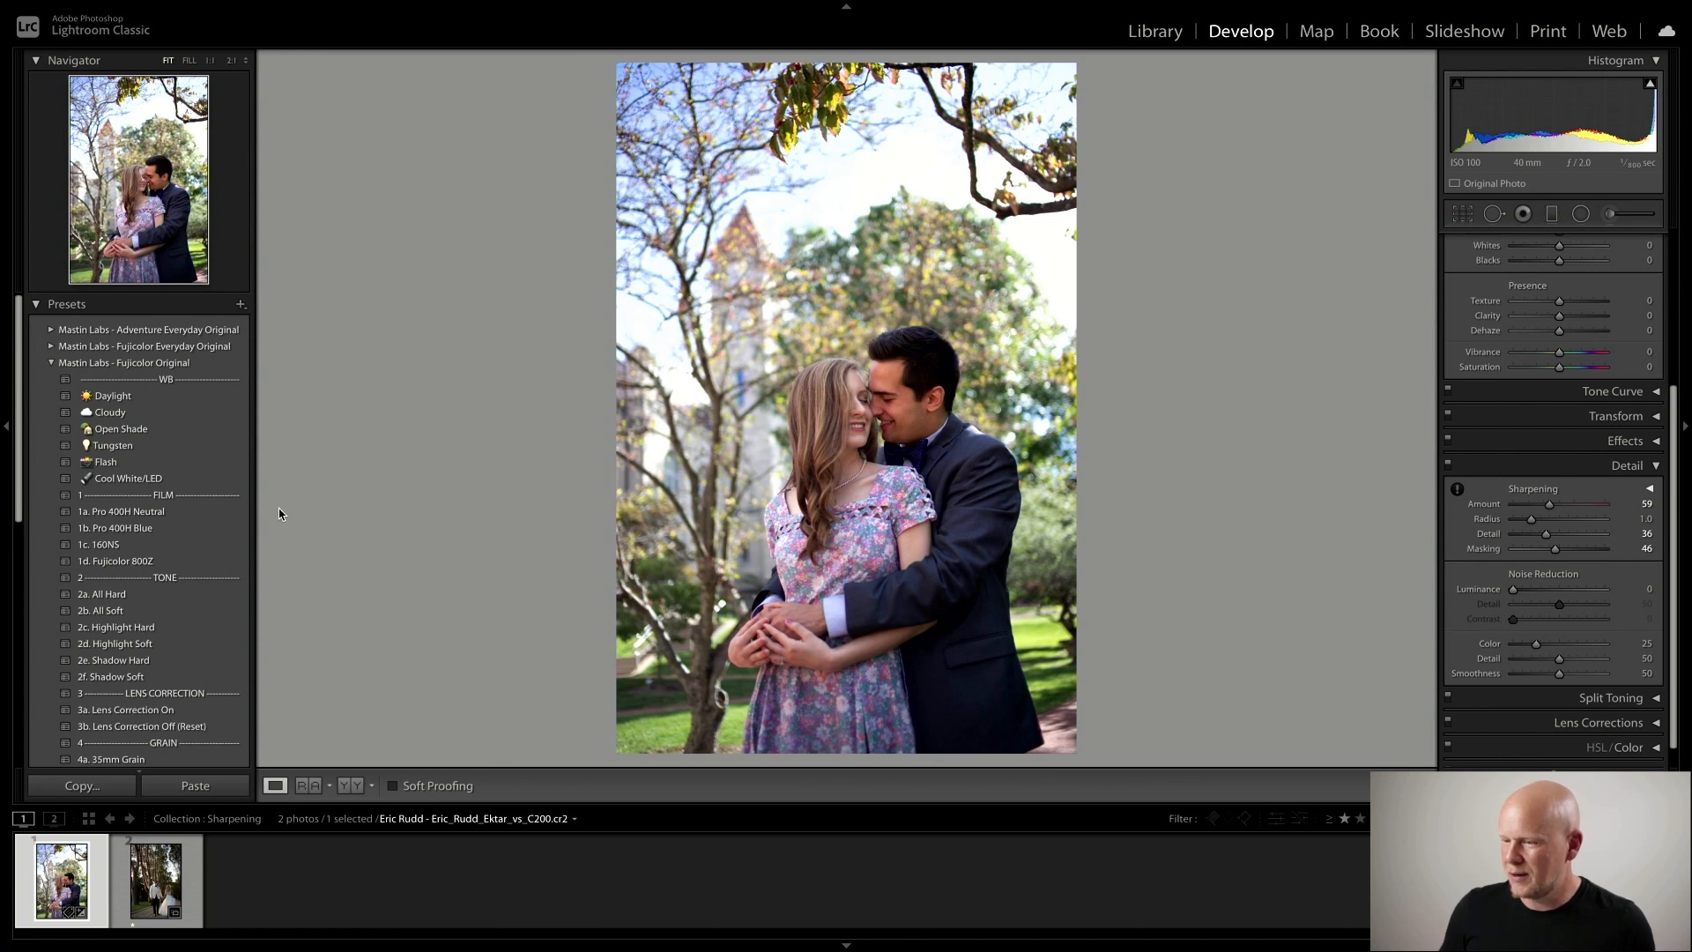
# Apply the Pro 400H Neutral preset and set exposure to +0.60, temperature to 4,950 and tint to −2
pyautogui.click(158, 512)
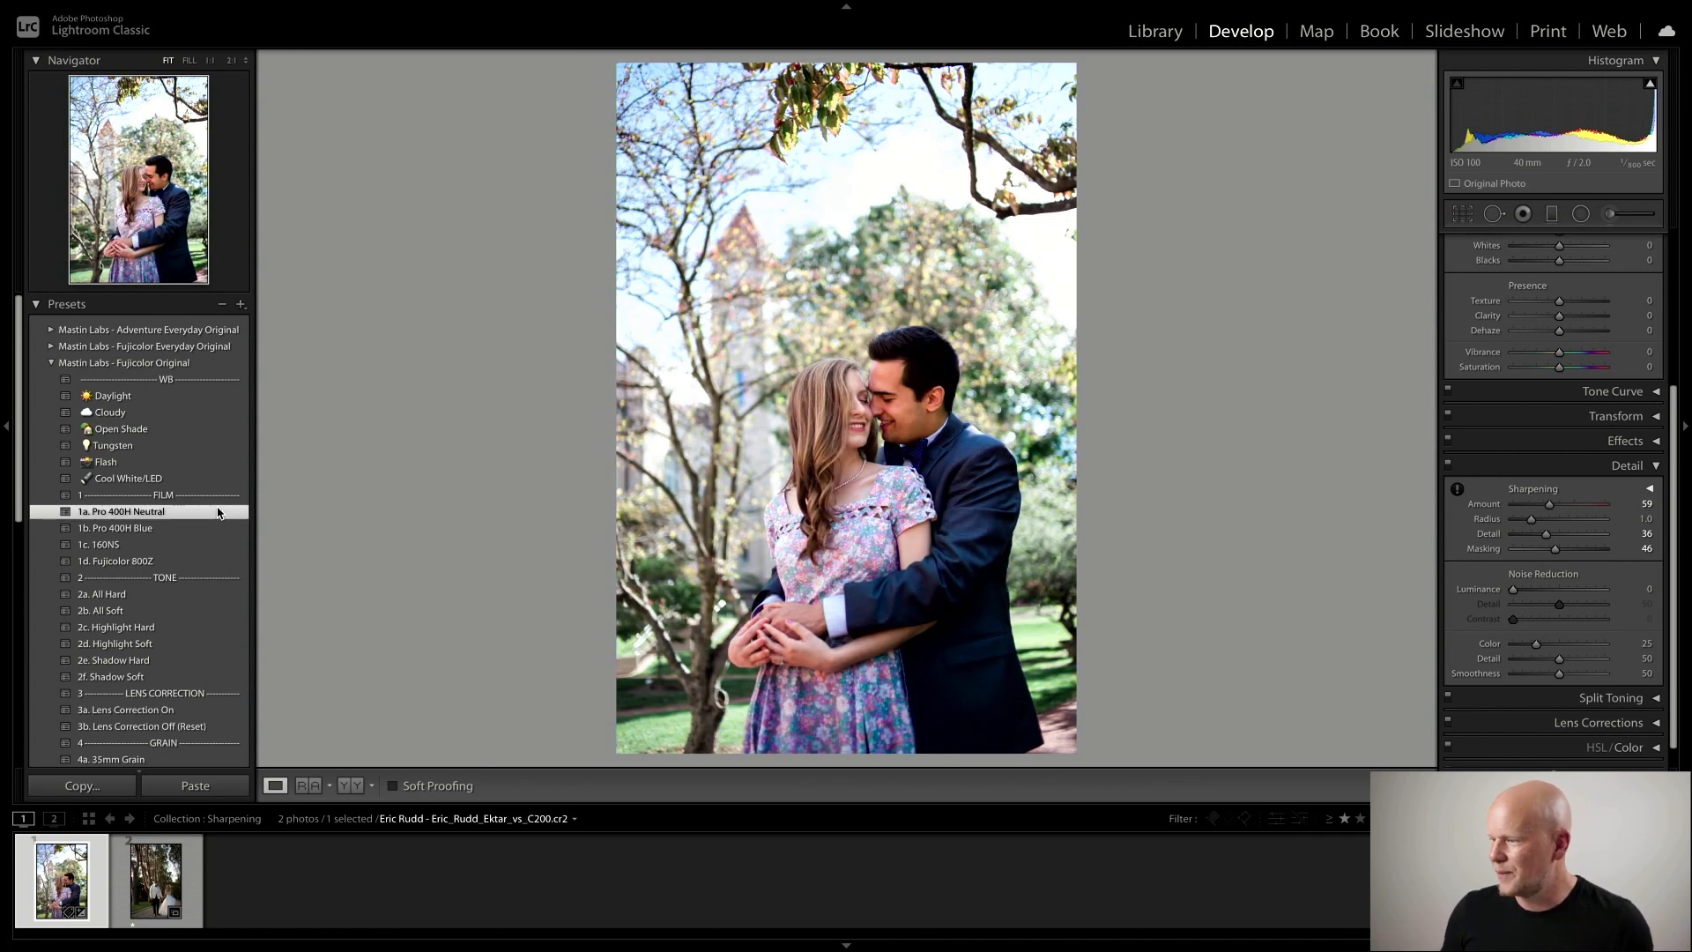
pyautogui.scroll(5, 1568, 405)
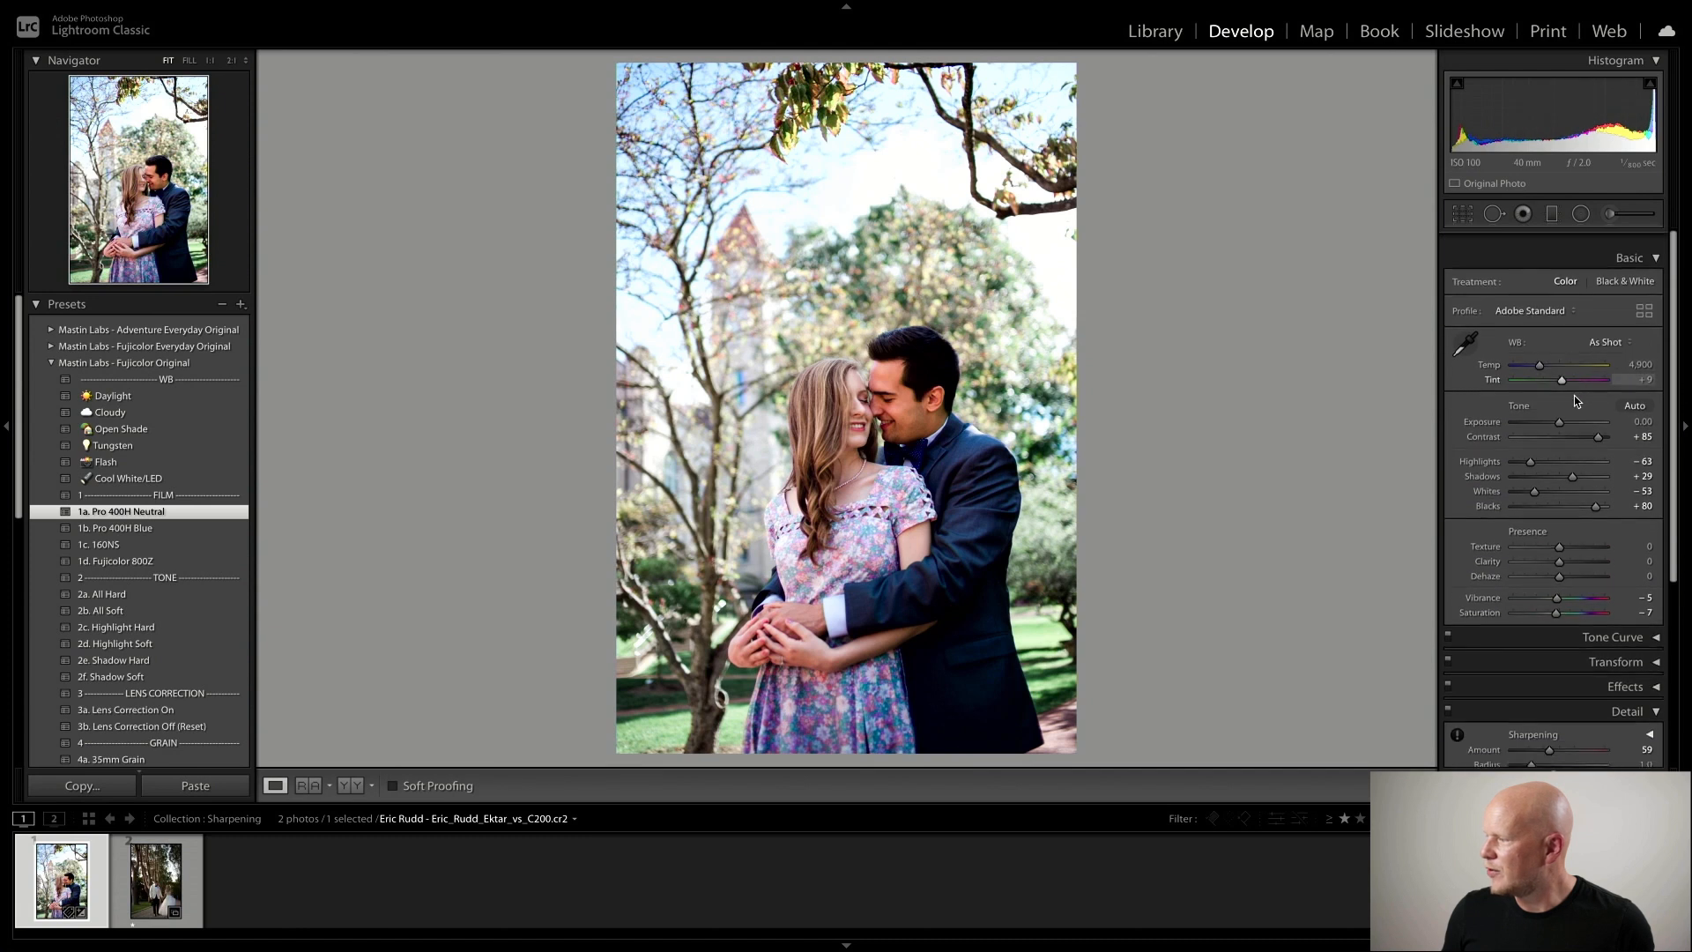
pyautogui.moveTo(1560, 406); pyautogui.dragTo(1565, 405)
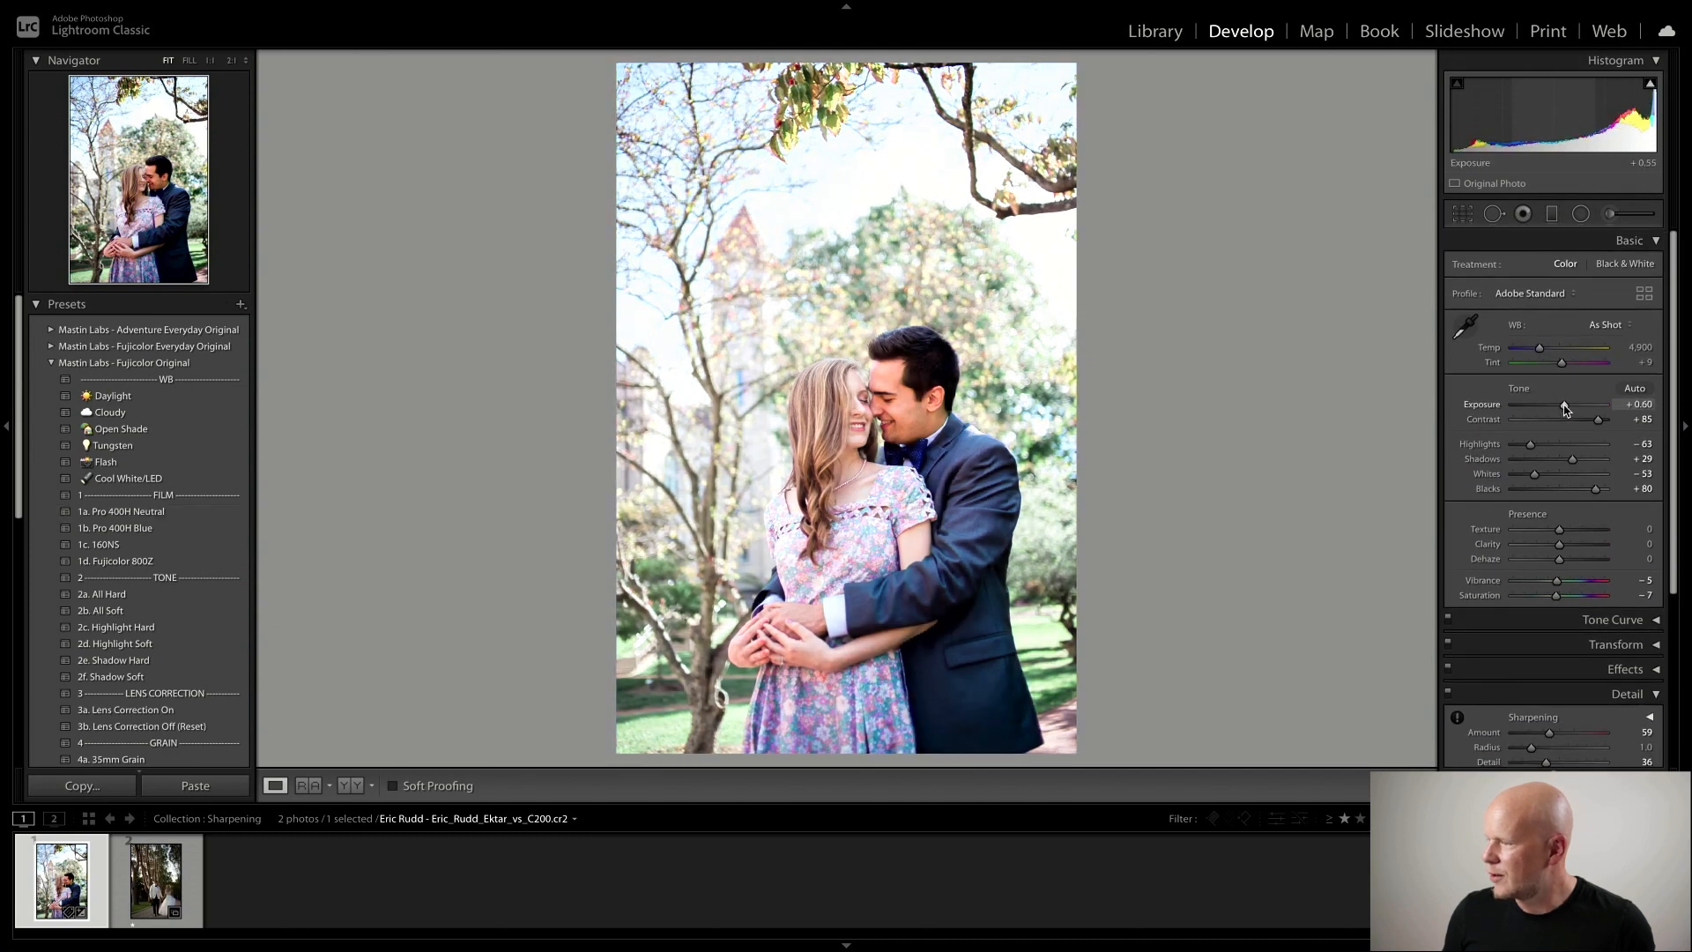
pyautogui.moveTo(1541, 349)
pyautogui.mouseDown()
pyautogui.moveTo(1562, 364)
pyautogui.moveTo(1542, 351)
pyautogui.mouseUp()
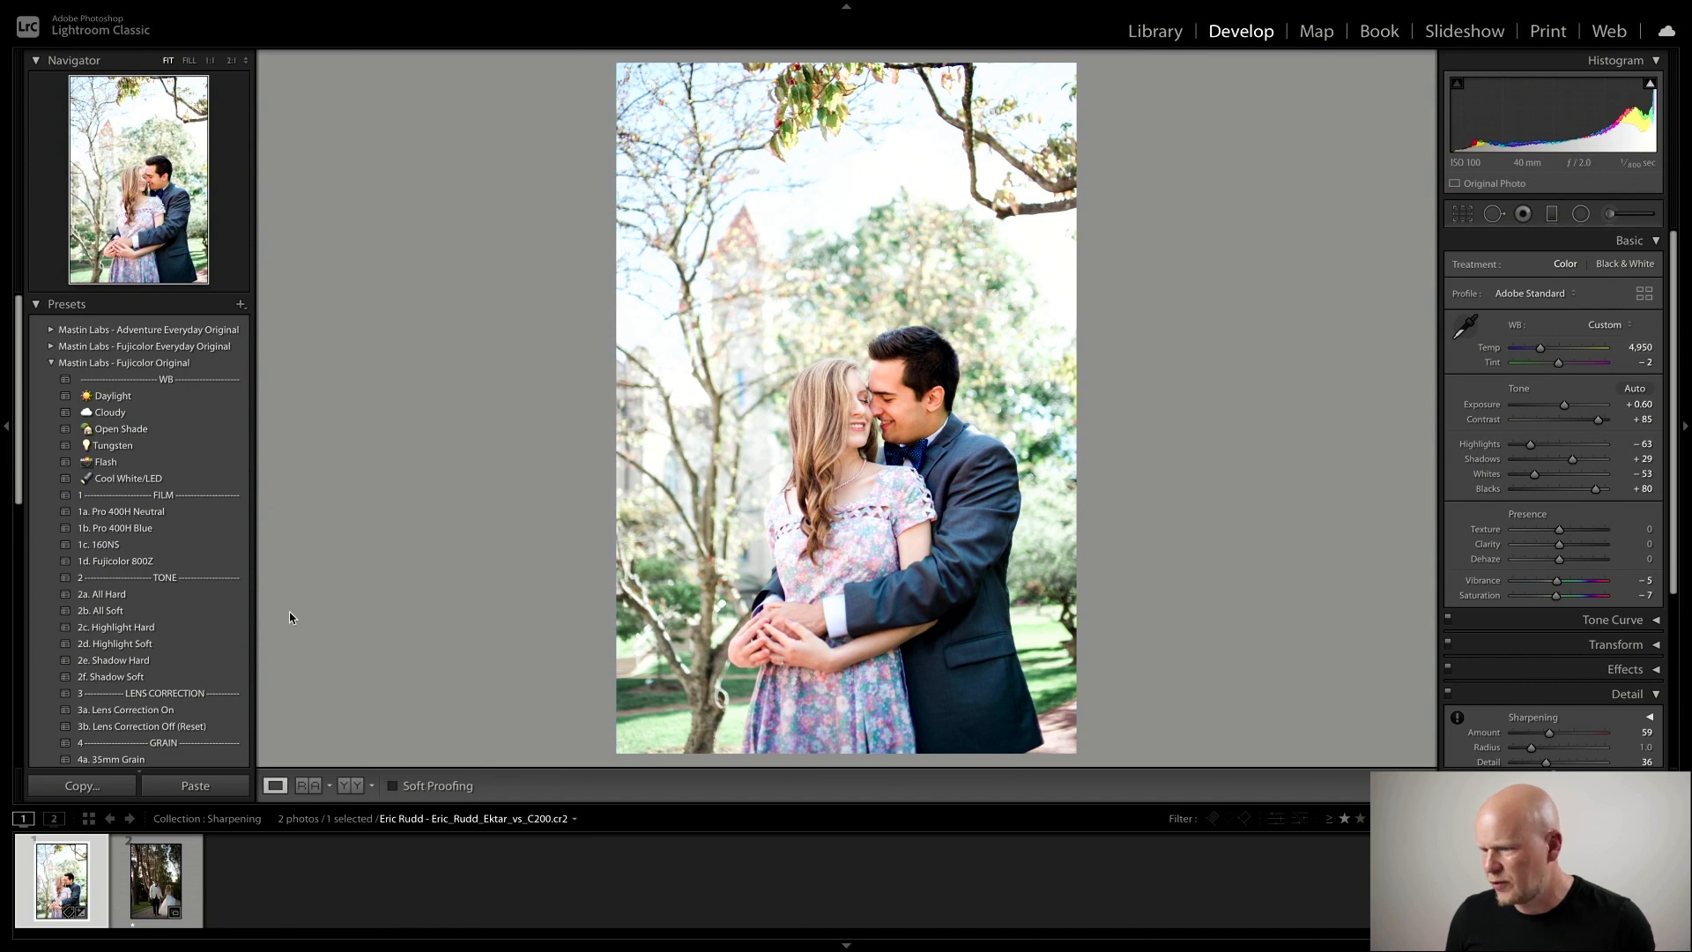
# Apply the All Soft tone preset and set exposure to +0.50, temperature to 5,156 and tint to +1
pyautogui.click(198, 612)
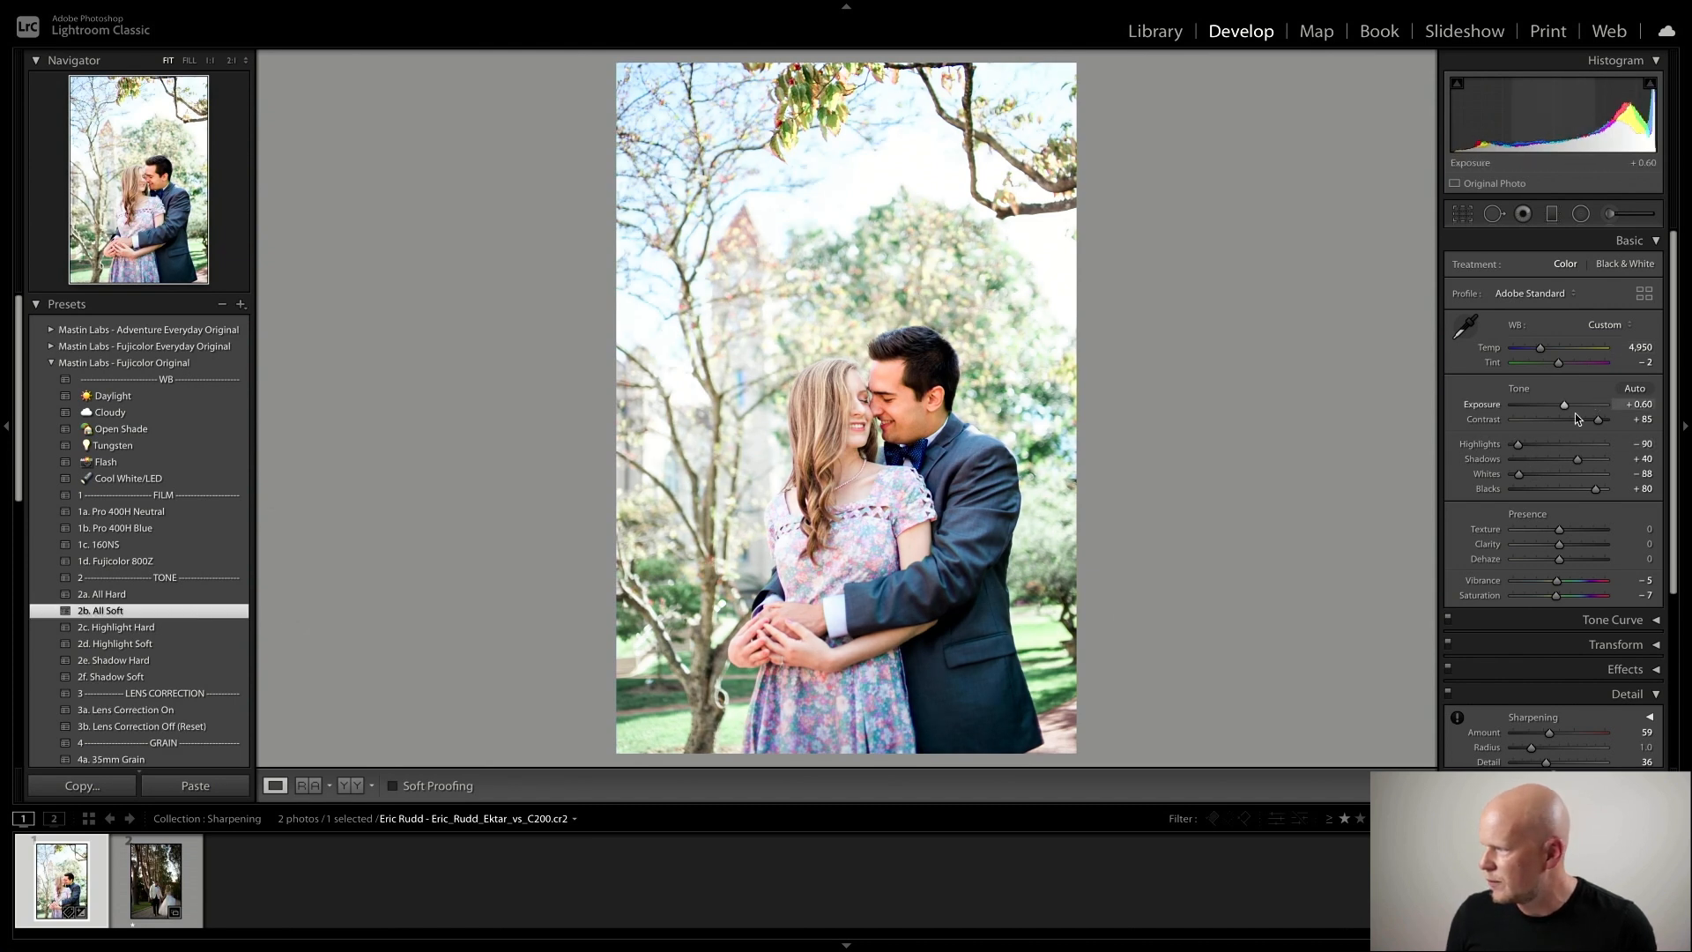
pyautogui.moveTo(1568, 408); pyautogui.dragTo(1565, 408)
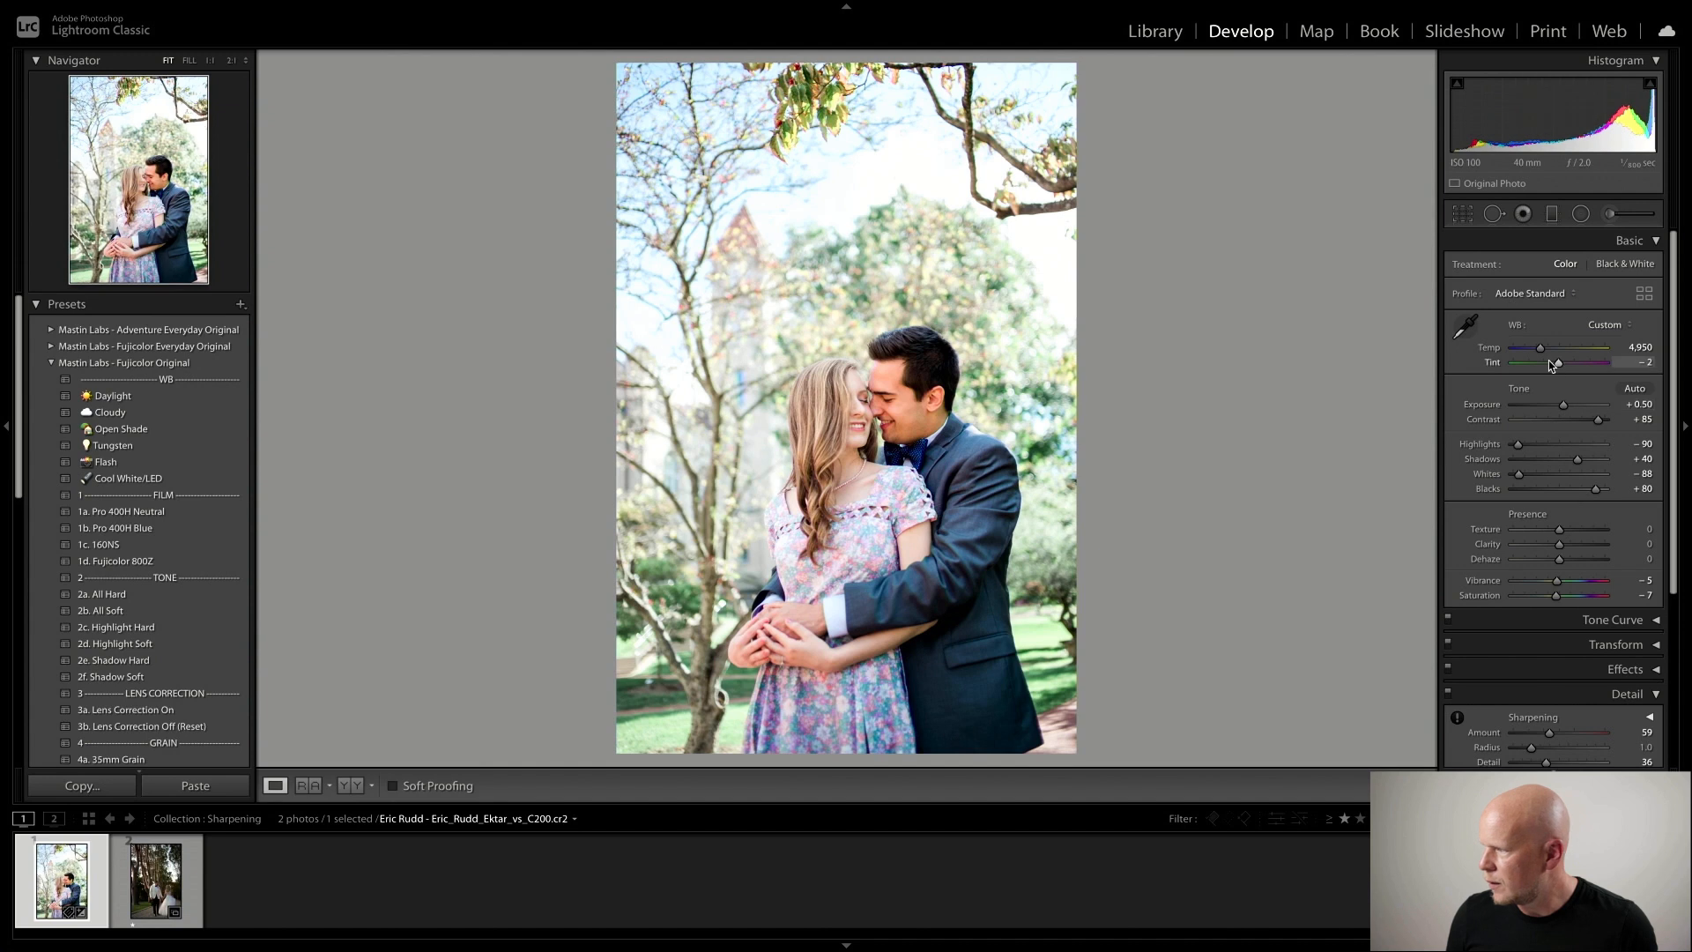
pyautogui.moveTo(1544, 352); pyautogui.dragTo(1560, 361)
# Compare the photo's before and after versions side by side and return to the Library grid
pyautogui.press('y')
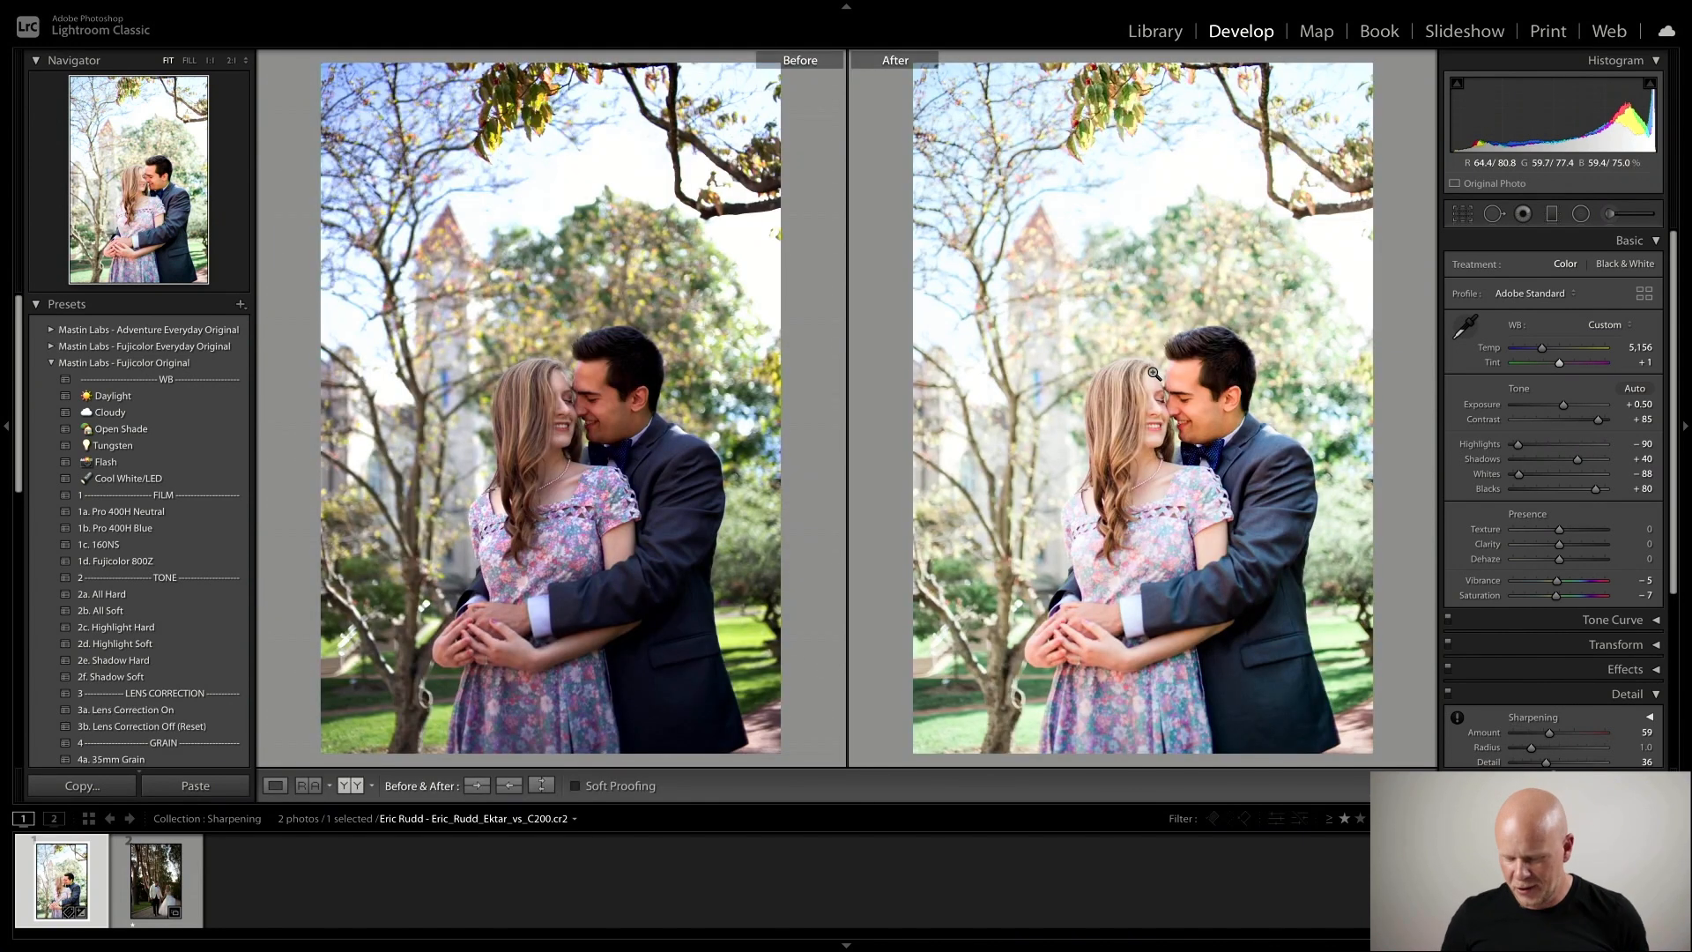
pyautogui.press('y')
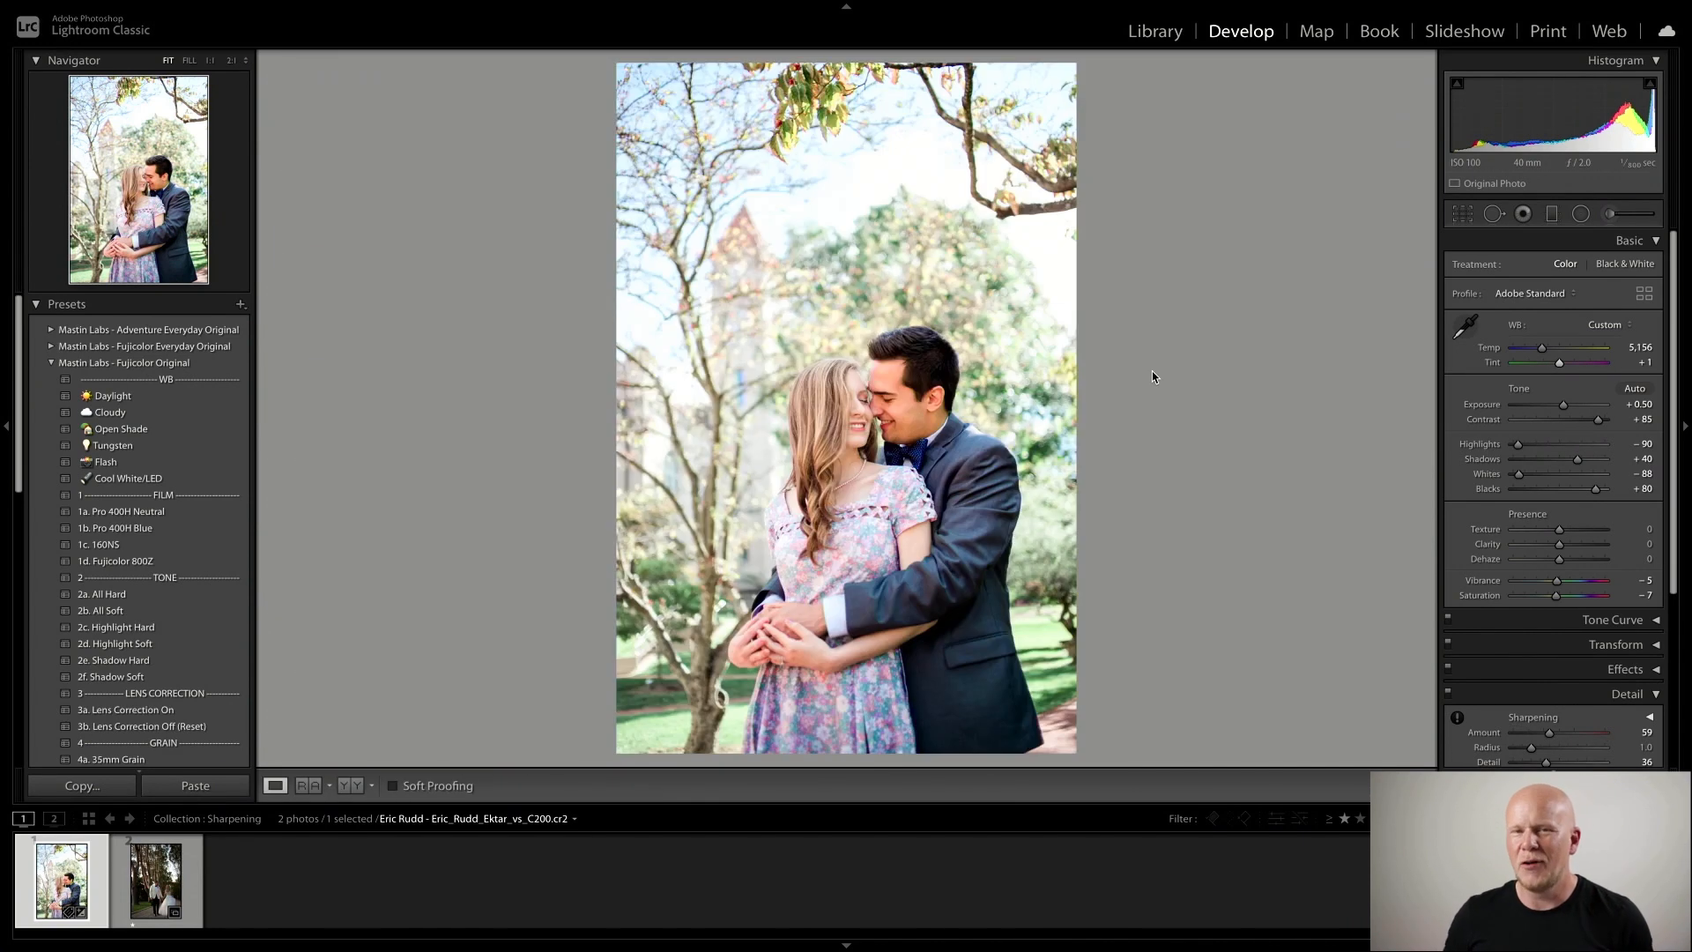
pyautogui.click(1154, 31)
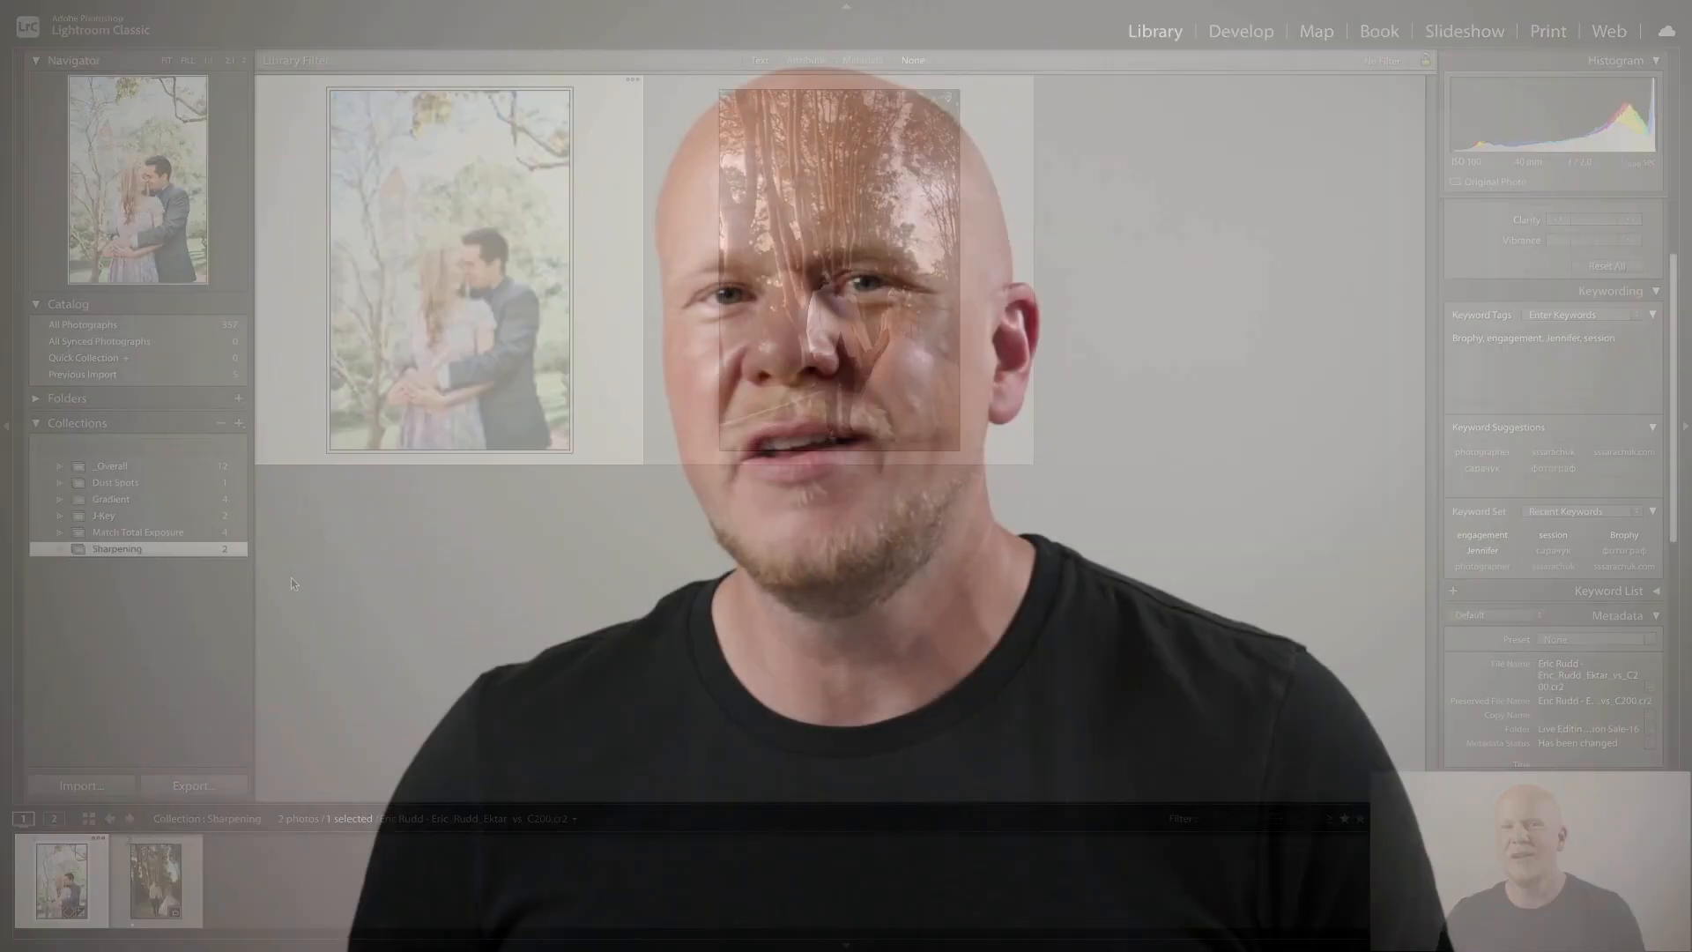